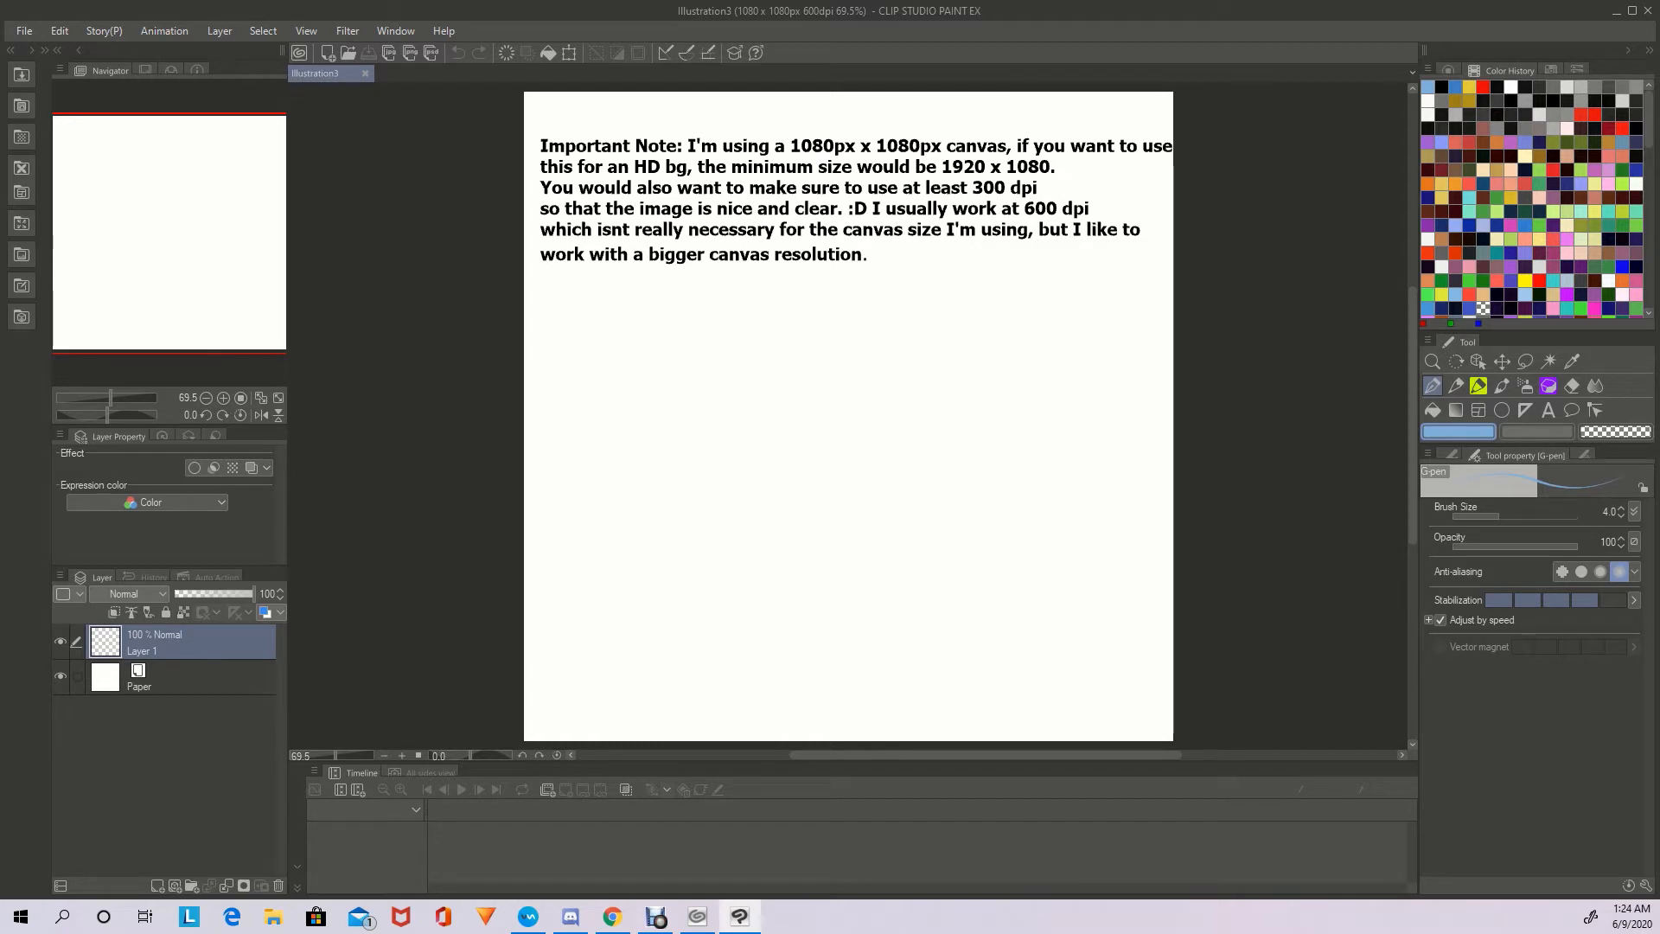
Choose the Fill tool and display the color wheel
left_click(1432, 412)
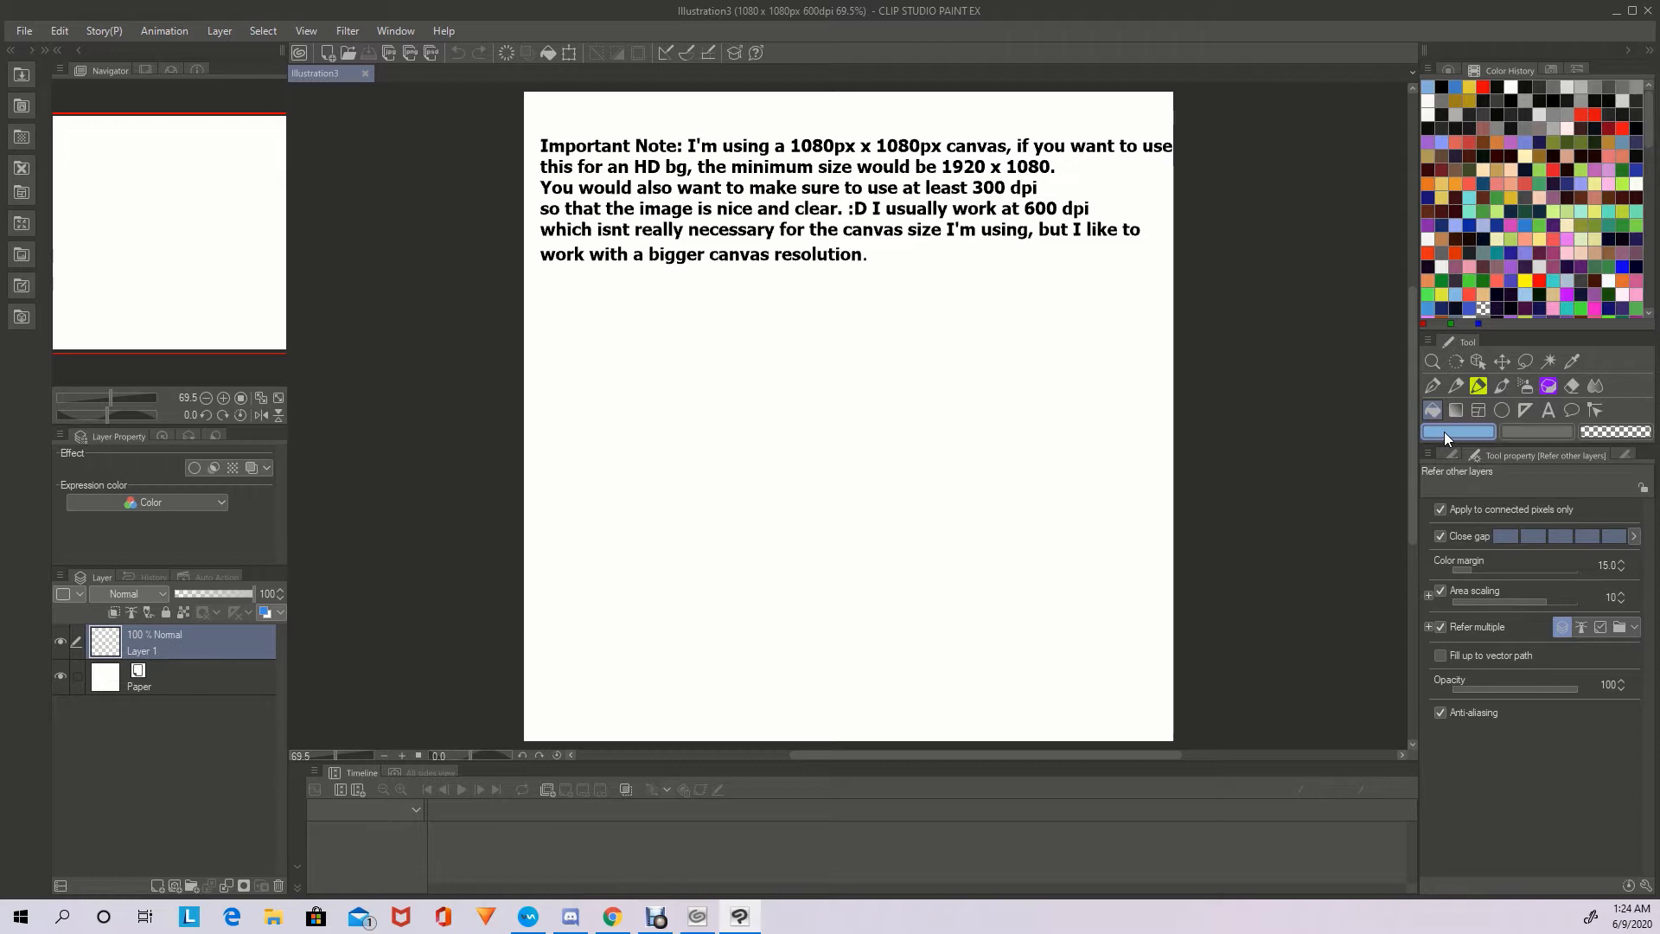
left_click(1449, 70)
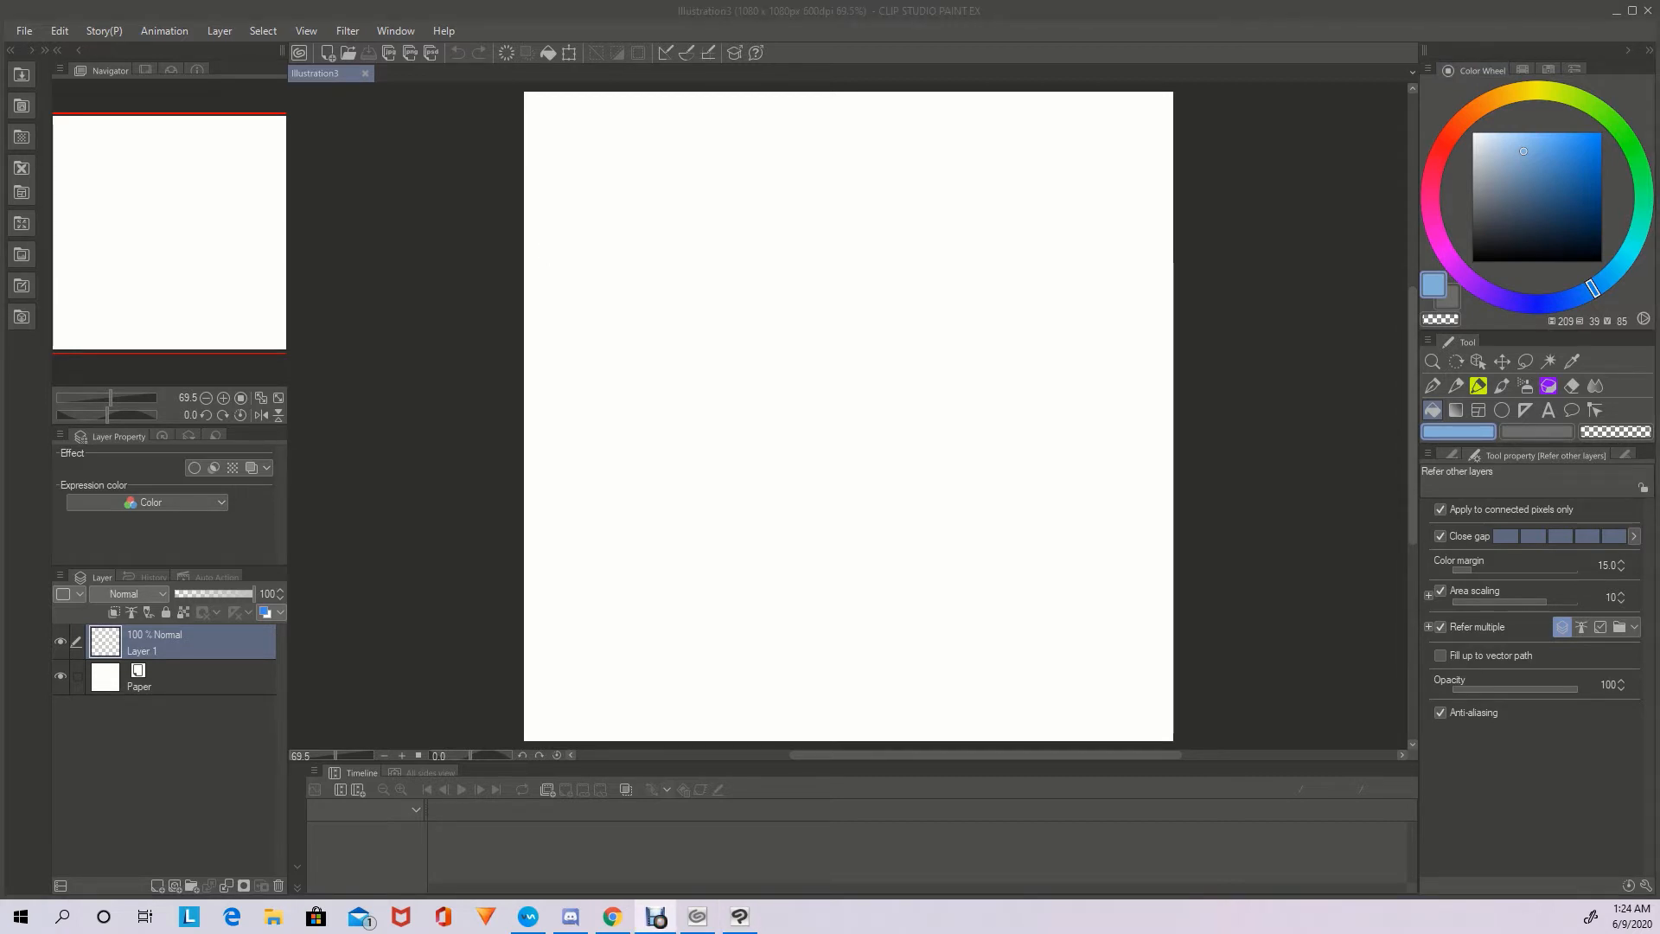
Try out dark blue, dark green, orange and pink as candidate drawing colors
left_click(1535, 303)
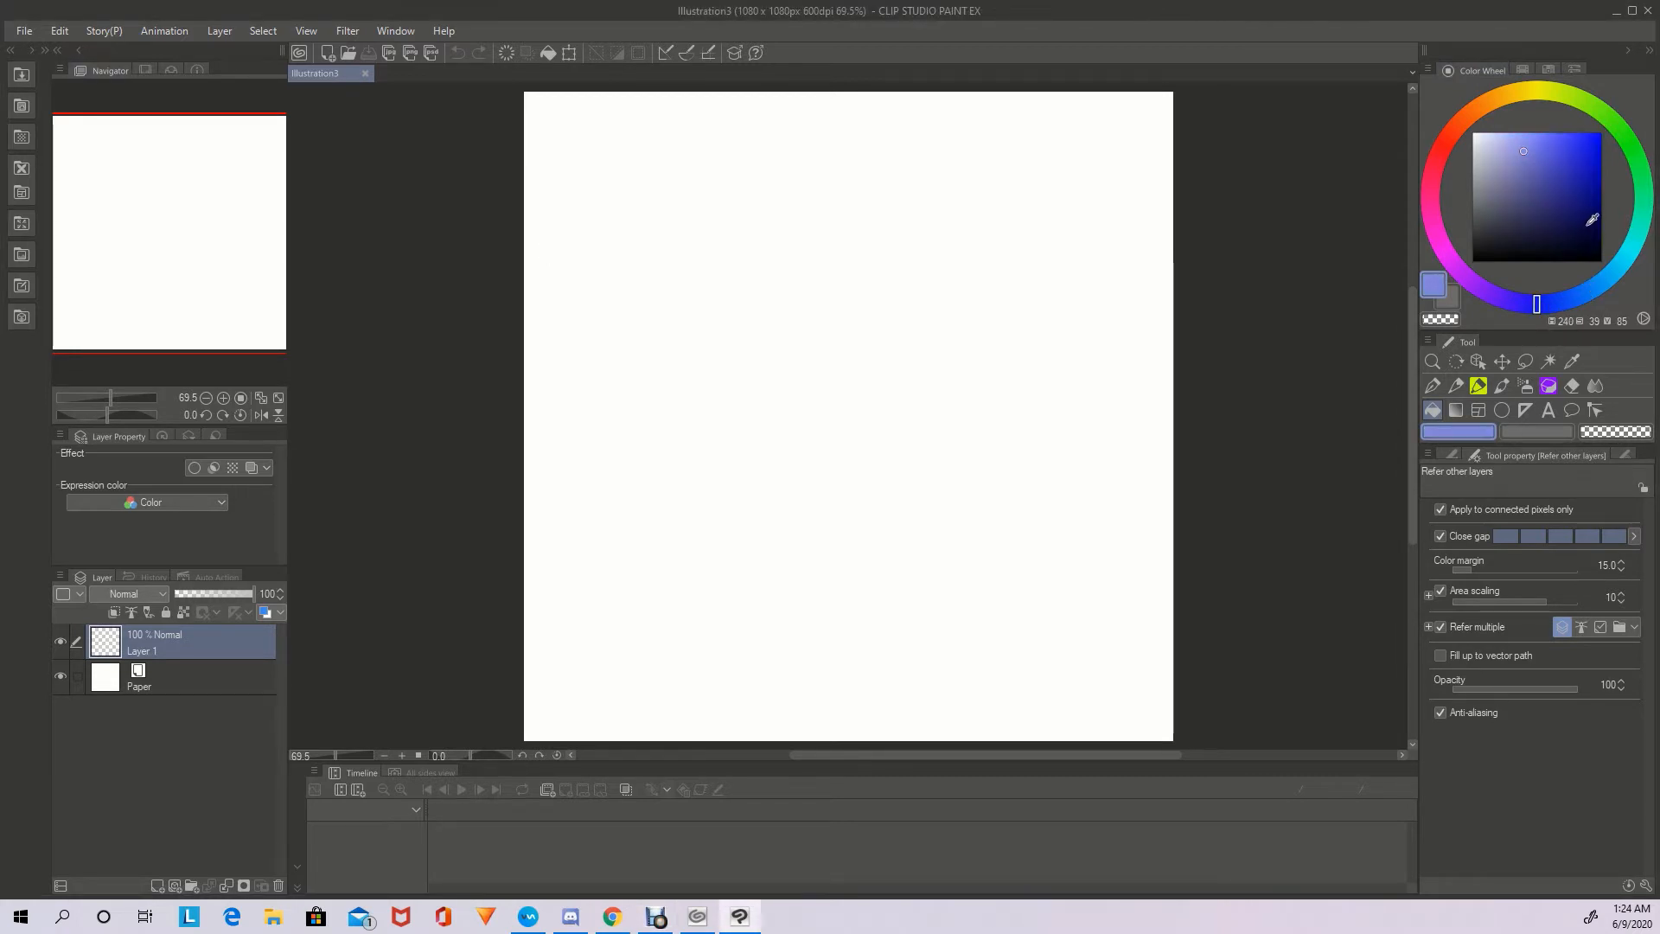
left_click(1583, 227)
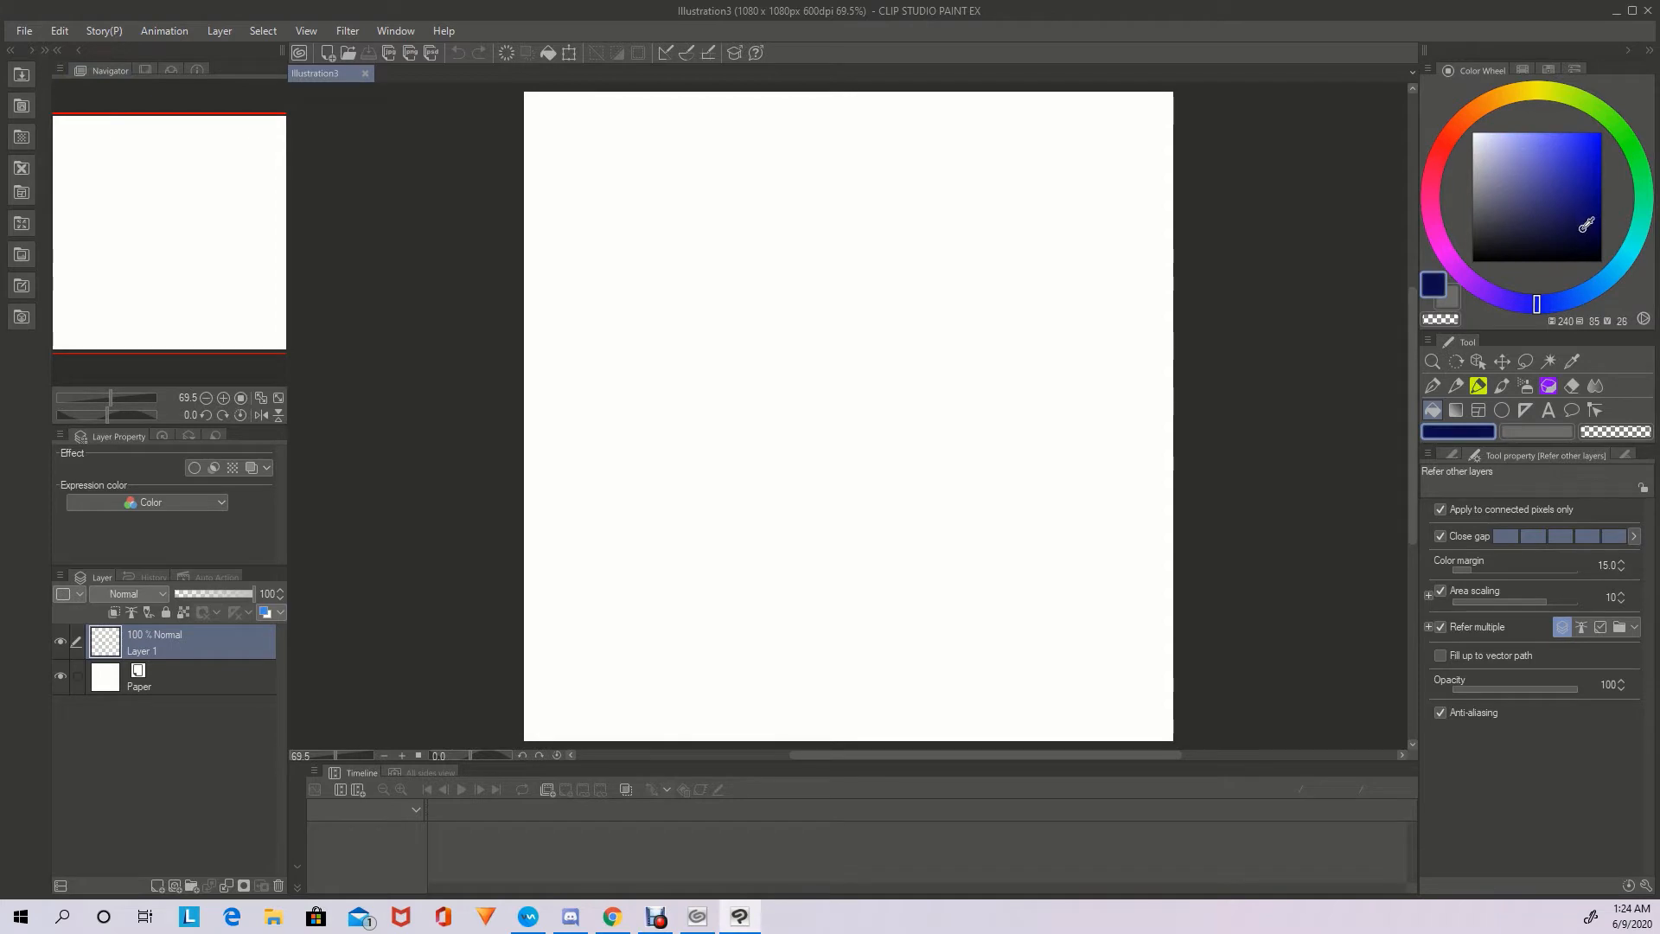
left_click(1459, 258)
left_click(1612, 122)
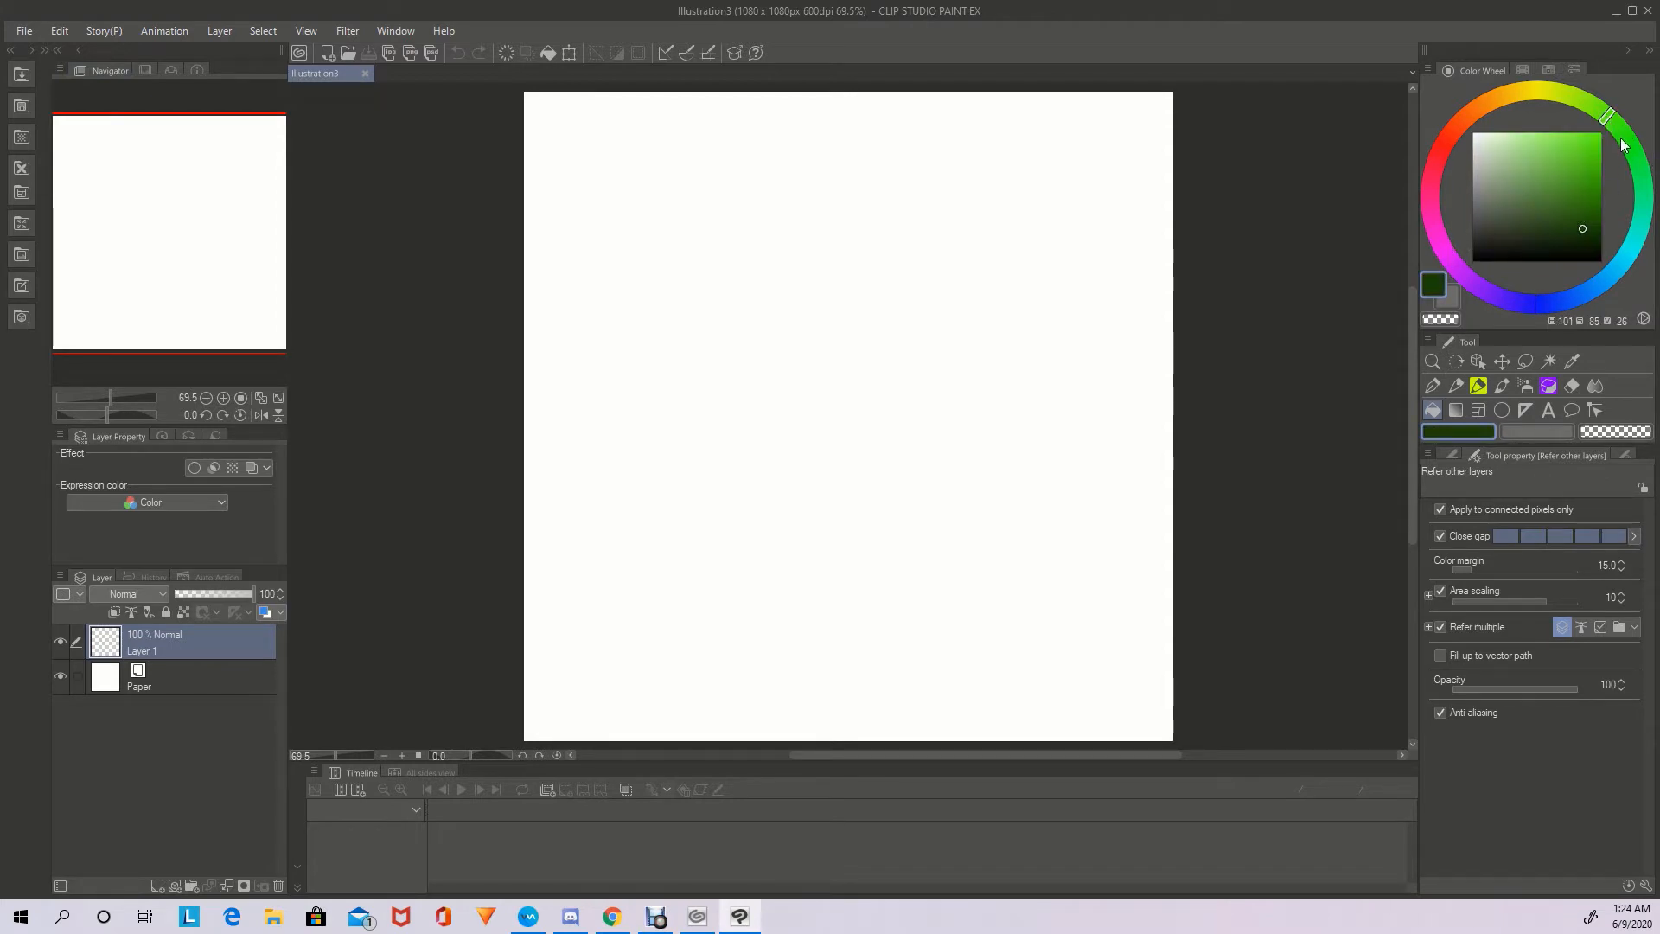
left_click(1591, 234)
left_click_drag(1624, 138, 1601, 168)
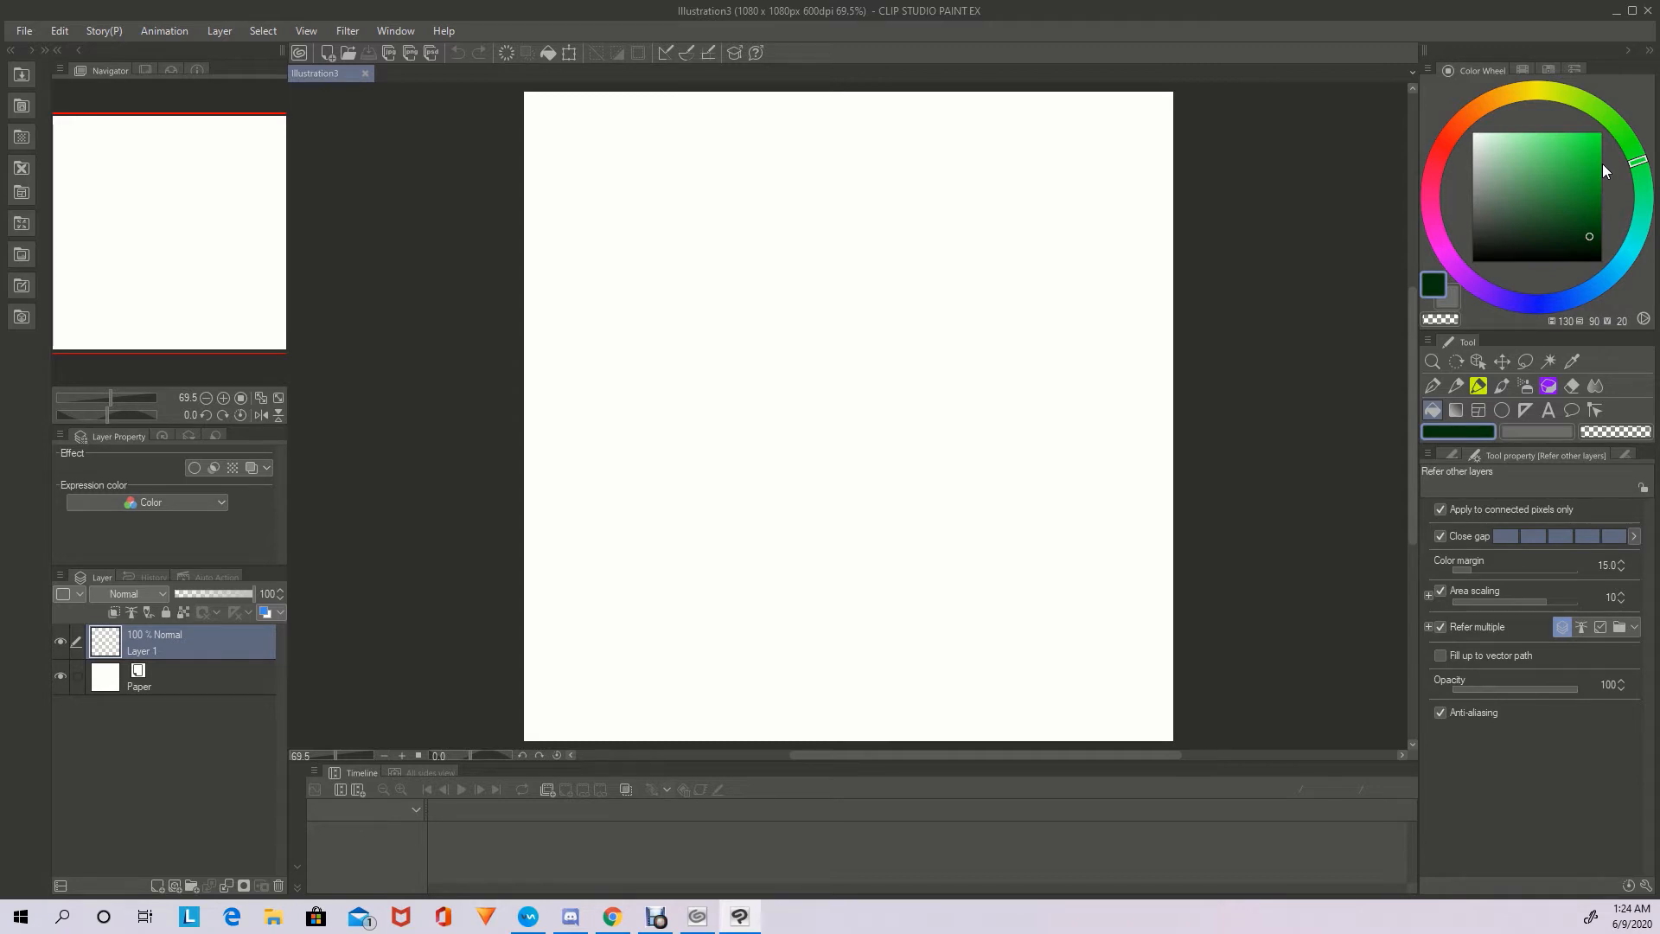
left_click(1486, 98)
left_click(1558, 154)
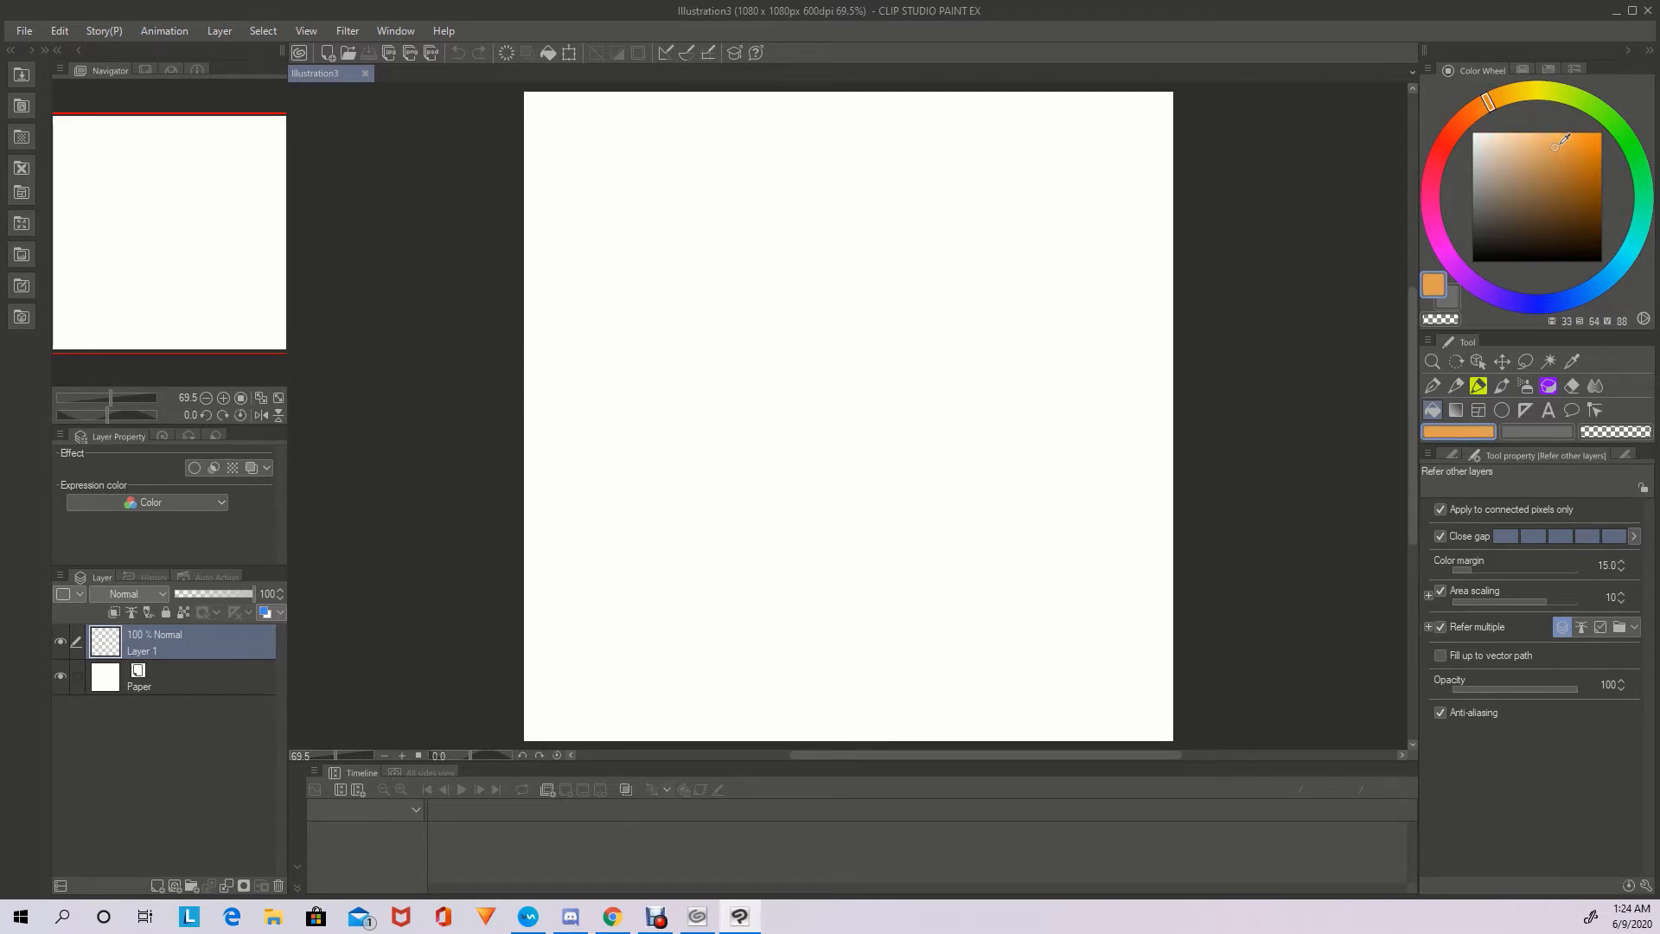
left_click(1429, 181)
left_click(1566, 162)
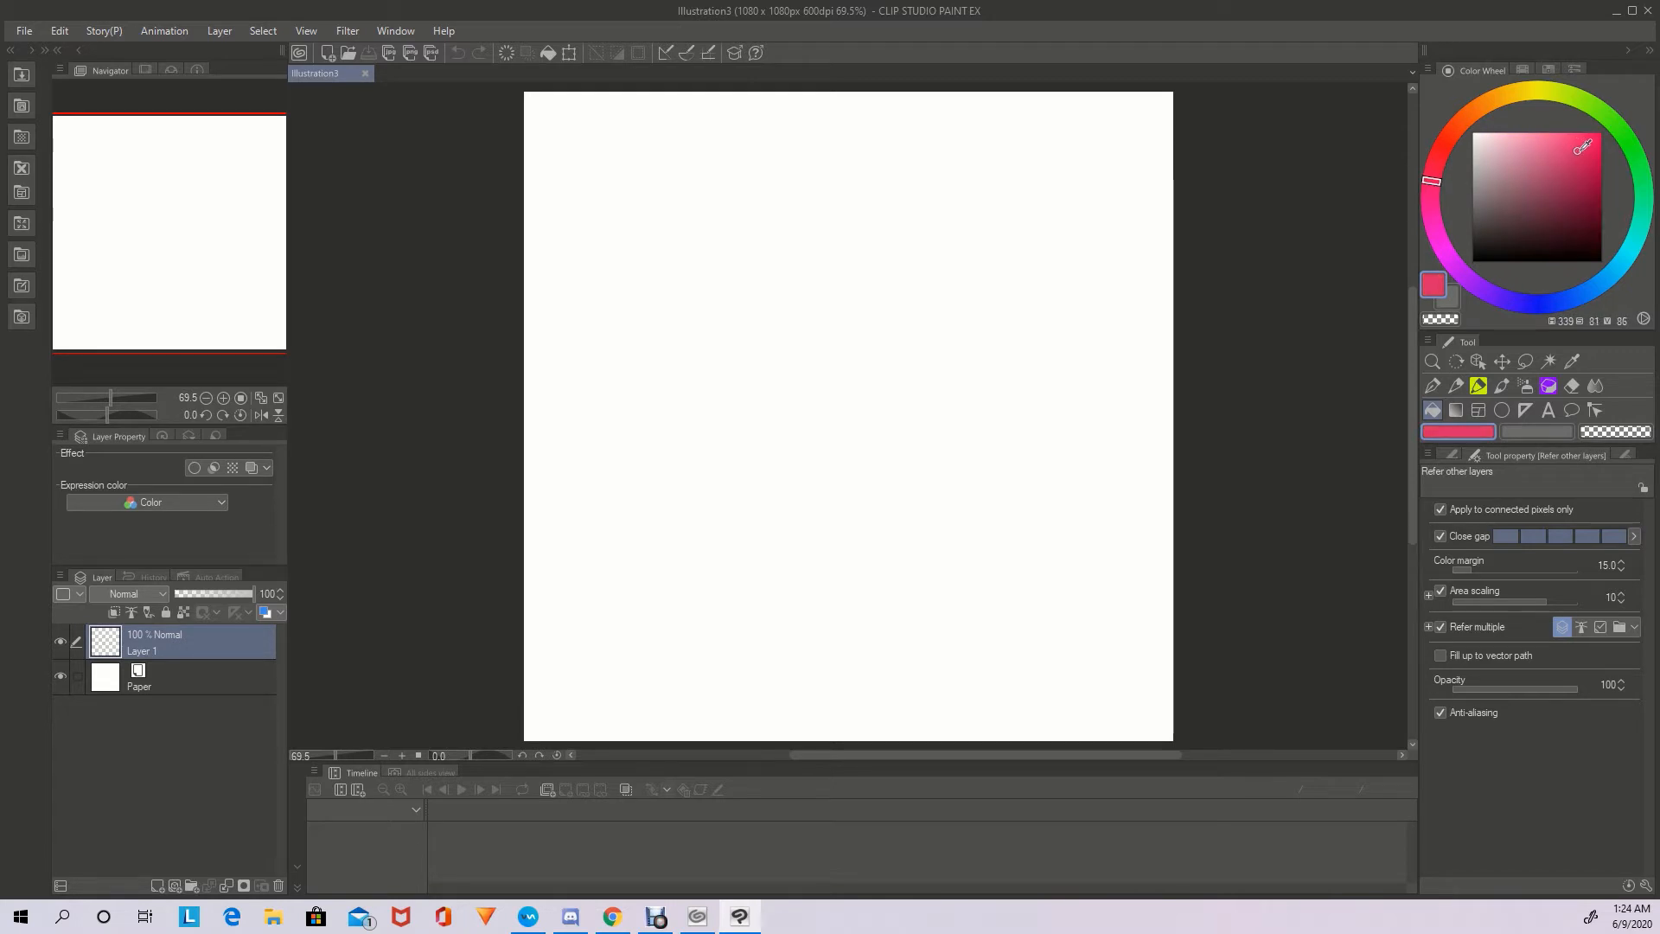
Set the drawing color to a very dark violet (H 258, S 86, V 12) and fill the whole canvas on Layer 1
mouse_move(1565, 163)
left_mouse_down()
mouse_move(1541, 148)
mouse_move(1588, 227)
left_mouse_up()
mouse_move(1428, 179)
left_mouse_down()
mouse_move(1479, 292)
mouse_move(1595, 298)
mouse_move(1615, 282)
mouse_move(1589, 303)
mouse_move(1563, 302)
mouse_move(1647, 244)
mouse_move(1492, 330)
left_mouse_up()
left_click_drag(1590, 226, 1583, 245)
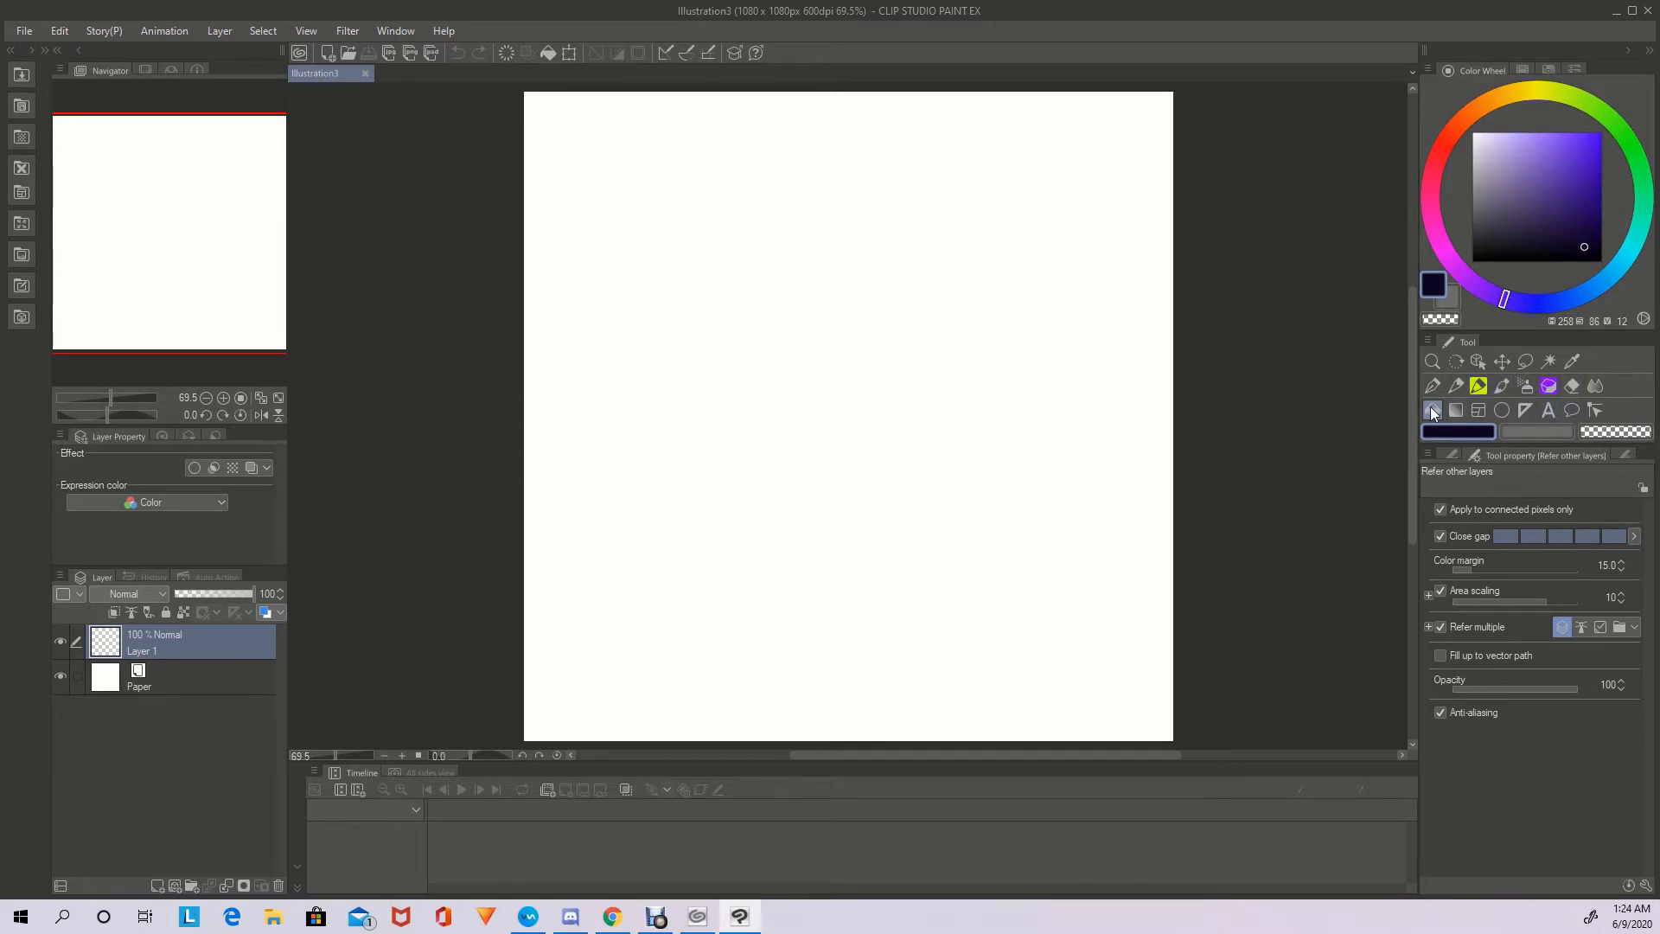
left_click(833, 462)
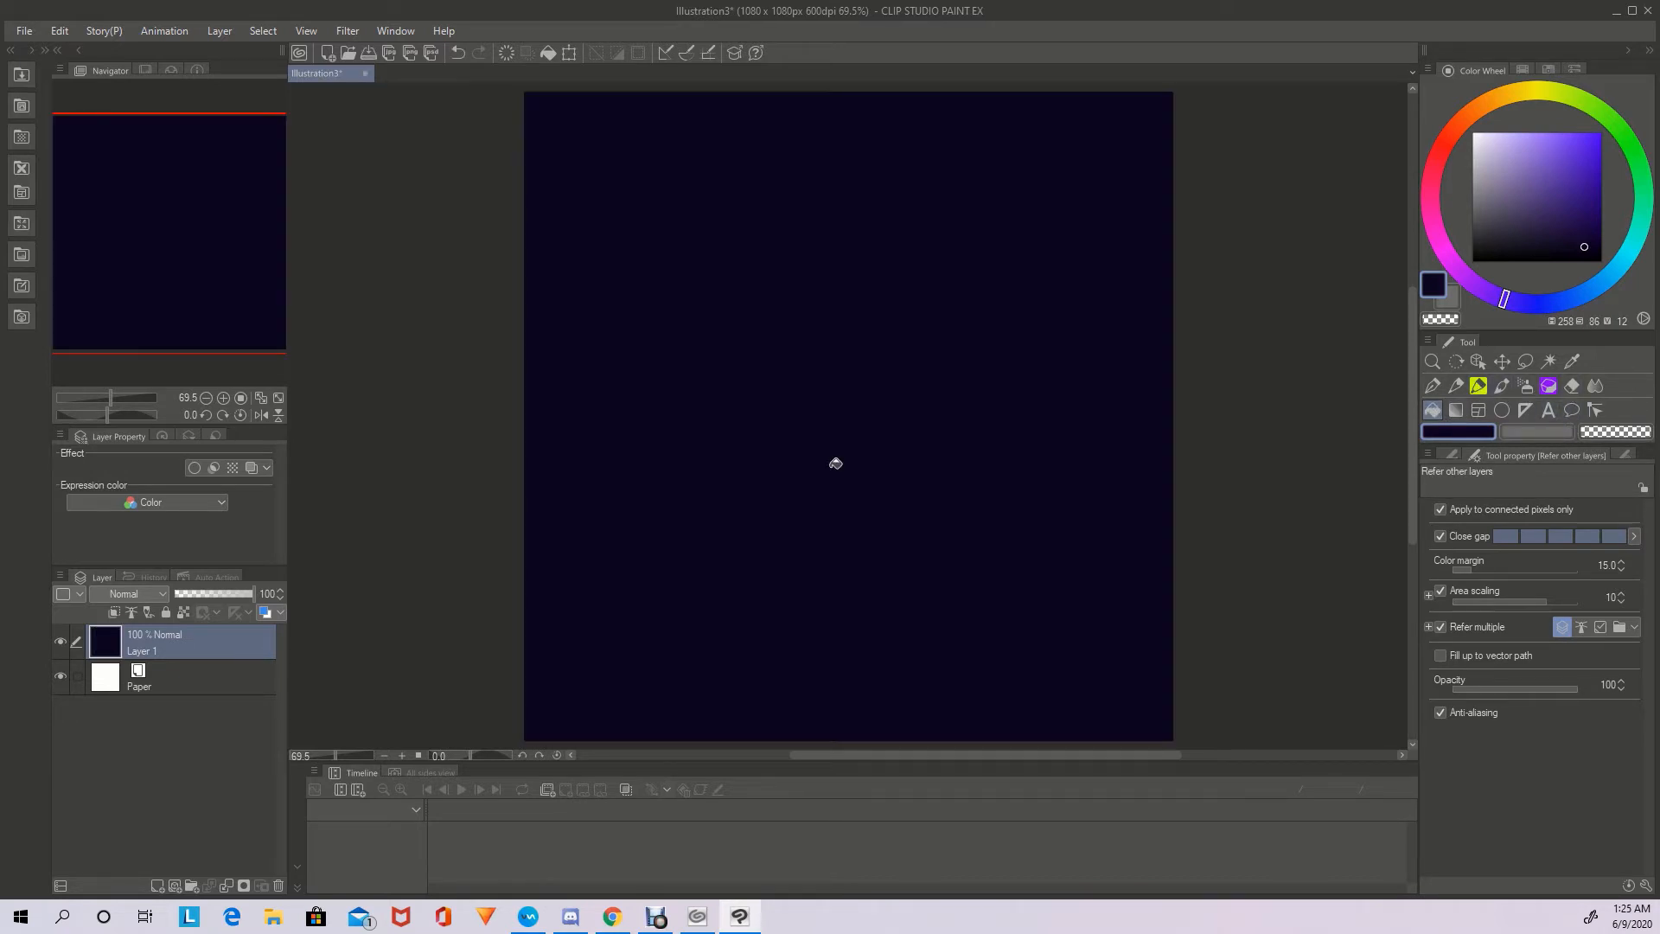
Add a new layer above the filled background layer and make it the active layer
left_click(157, 886)
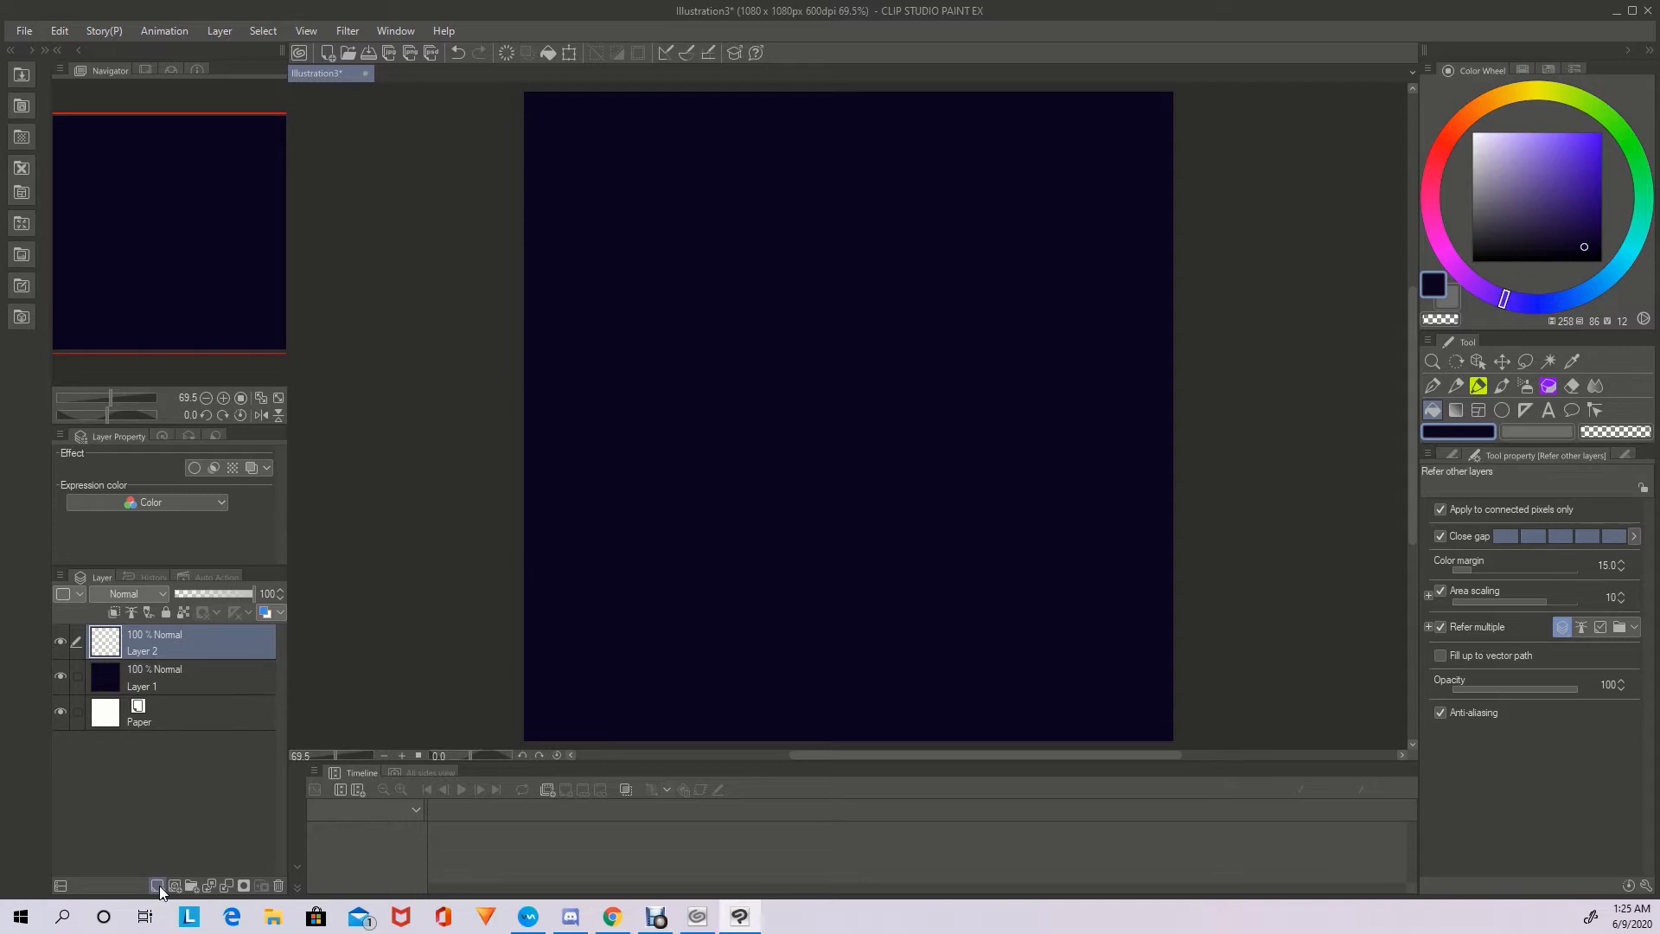
left_click(161, 685)
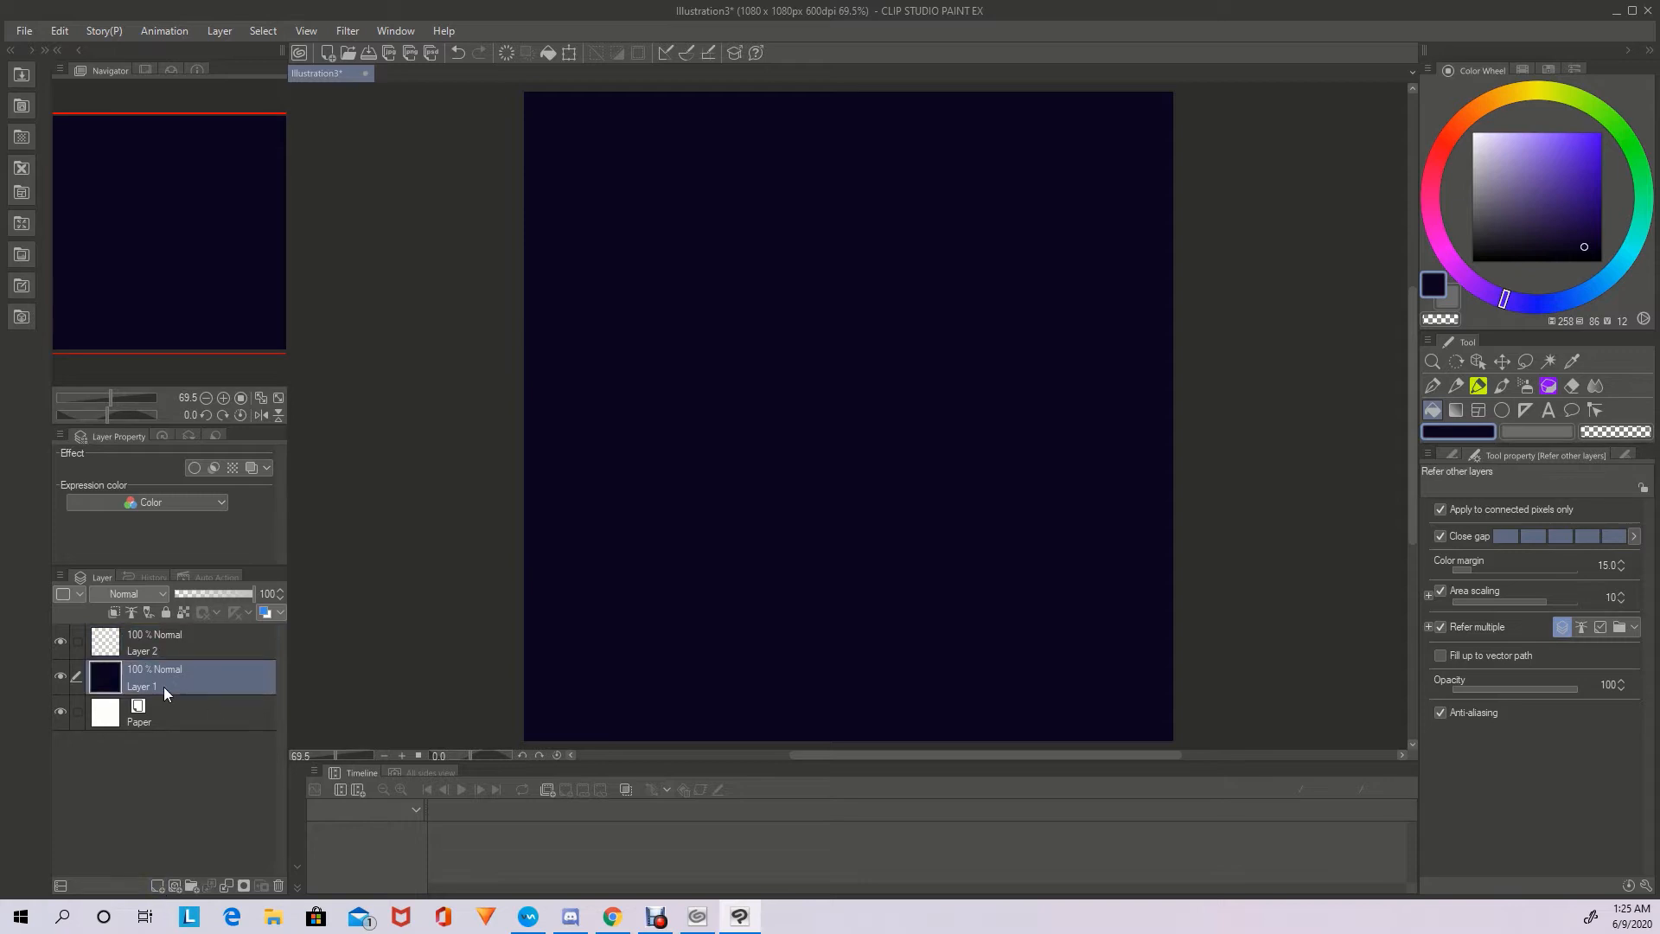
left_click(211, 639)
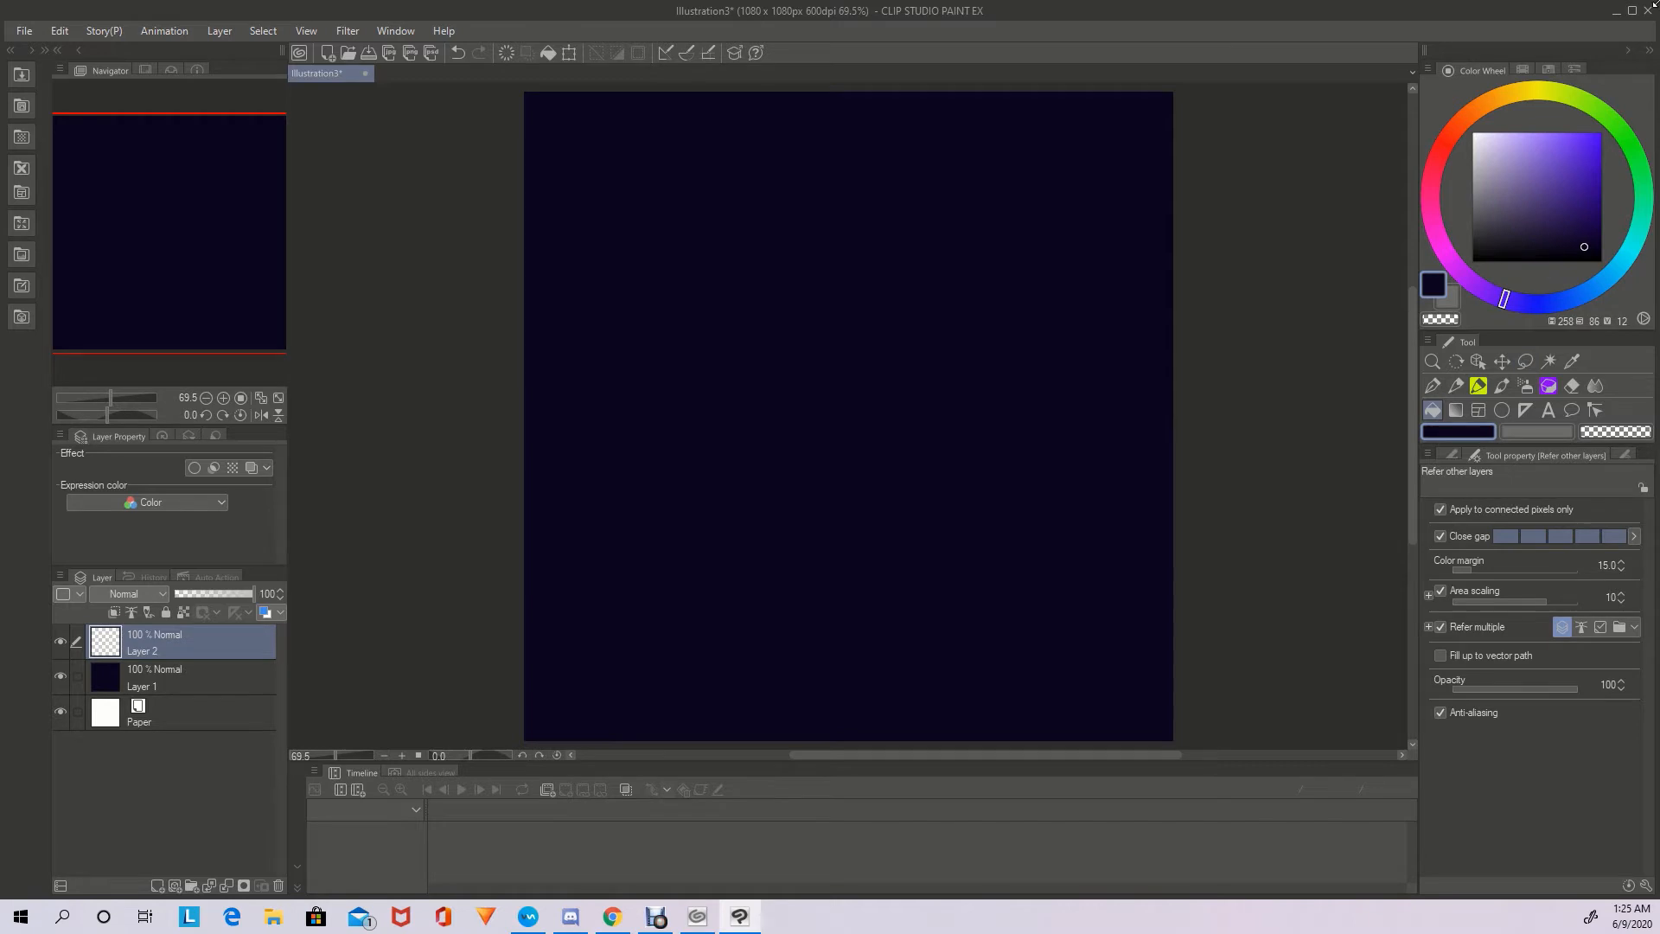
Darken the violet drawing color to H 258, S 87, V 9 and bring up the Brush tool's list of sub tools
left_click(1585, 250)
left_click(1502, 385)
left_click(1451, 455)
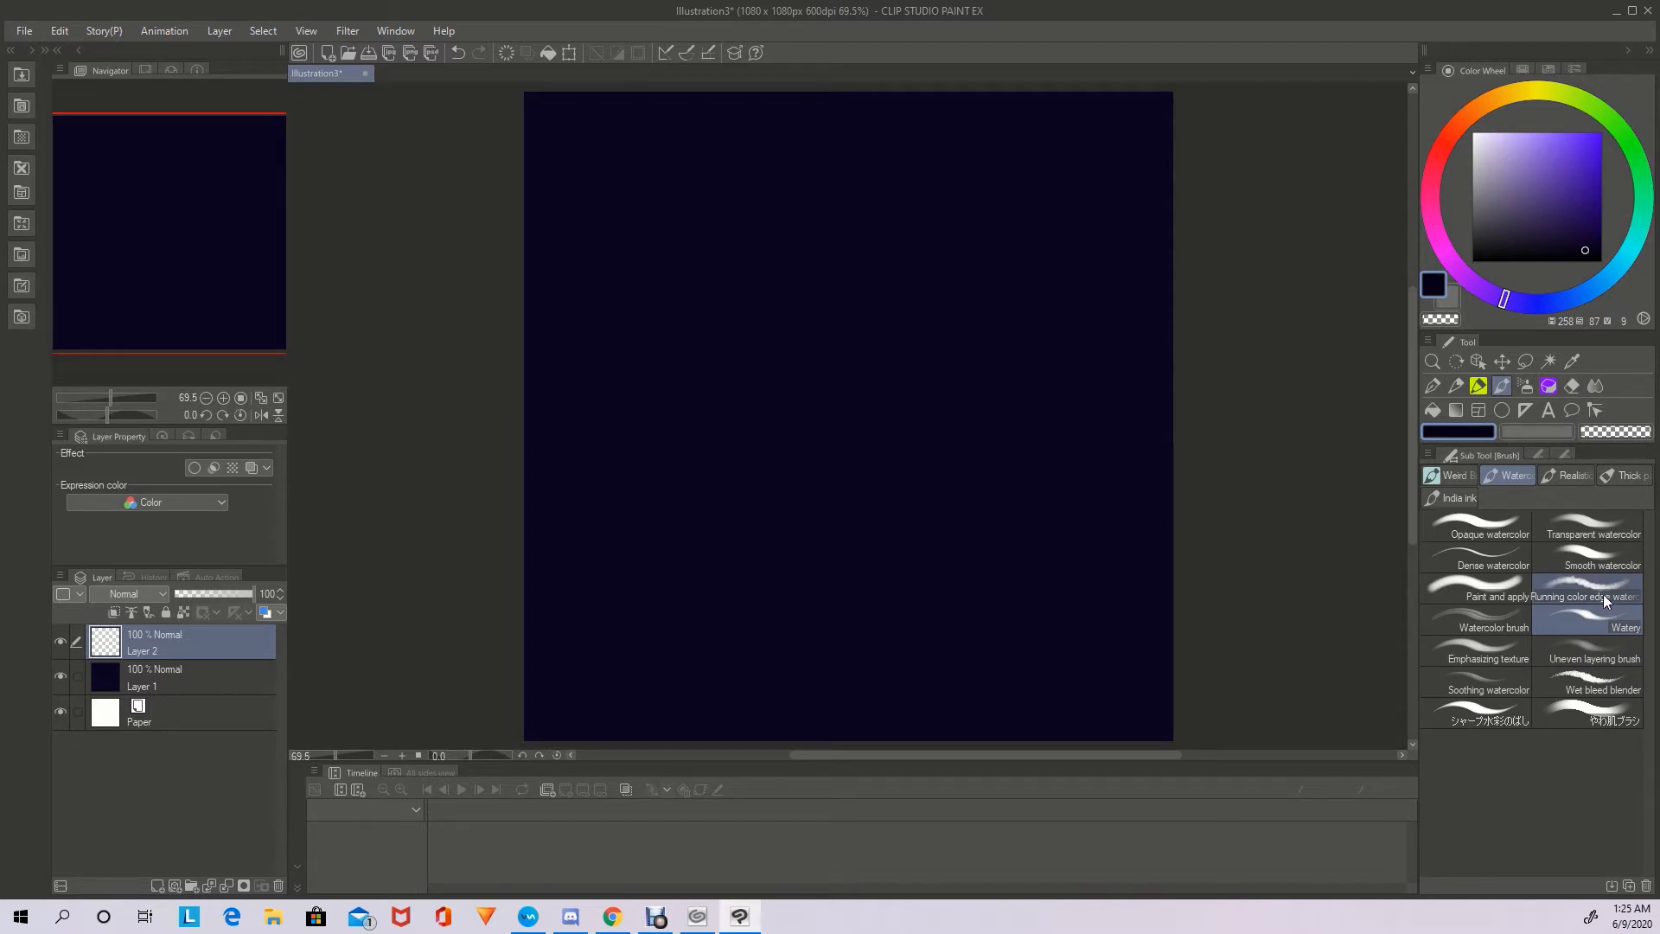
Look over the cloud brushes, including Cloud pretty day and Cloud fluffier
left_click(1449, 475)
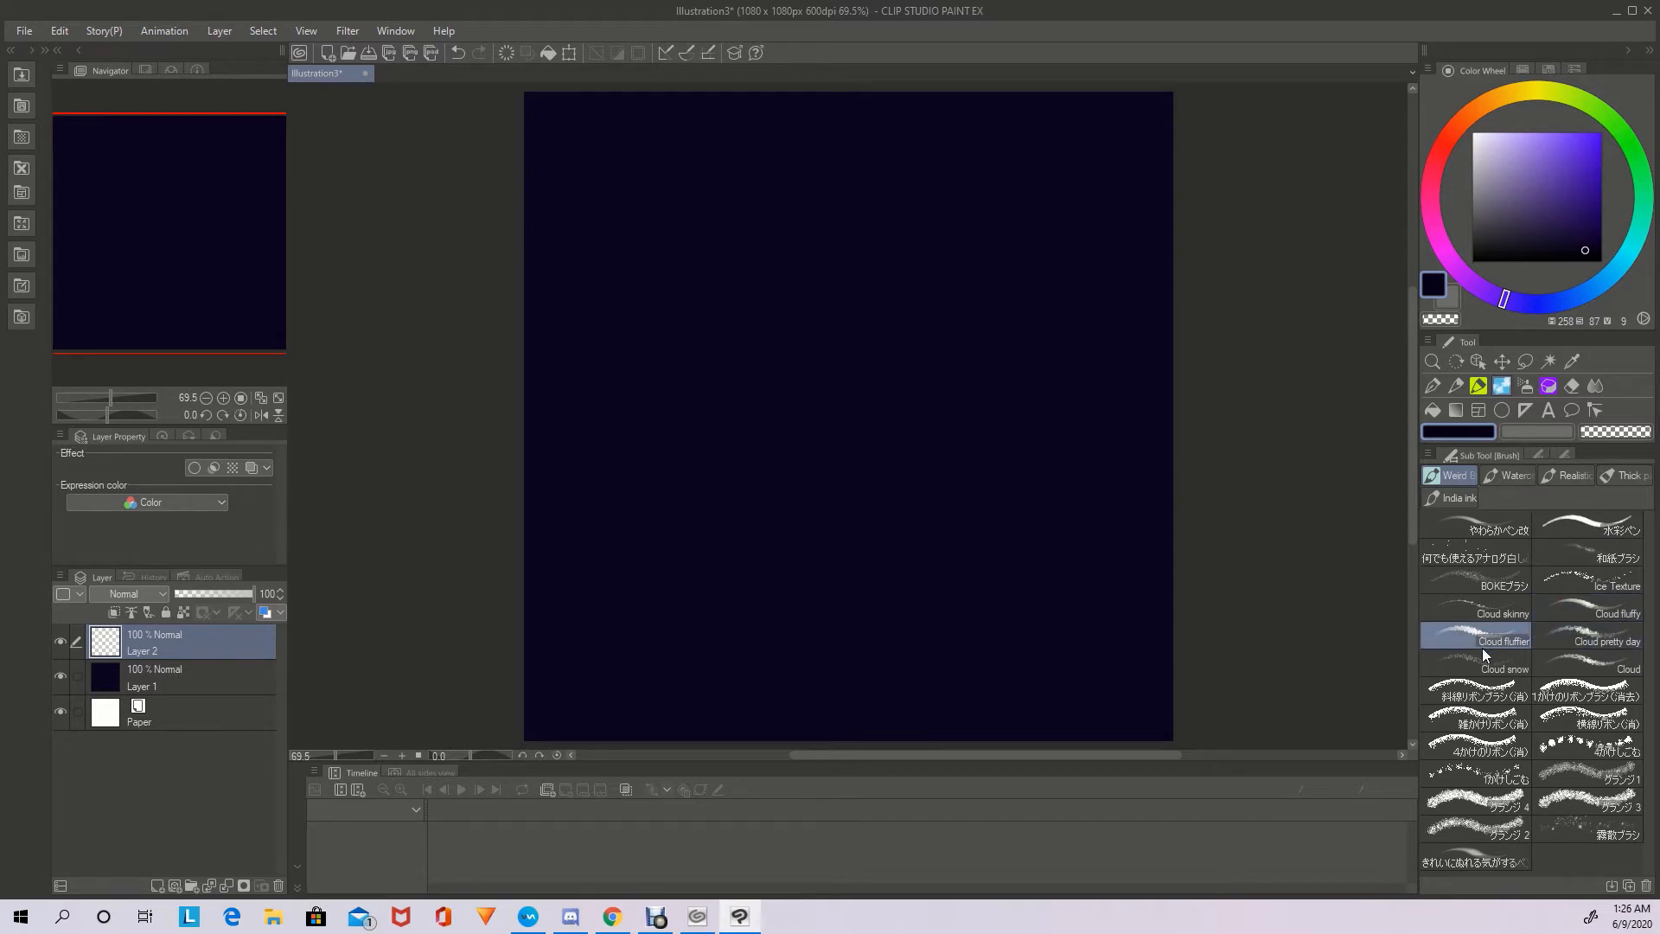
left_click(1582, 647)
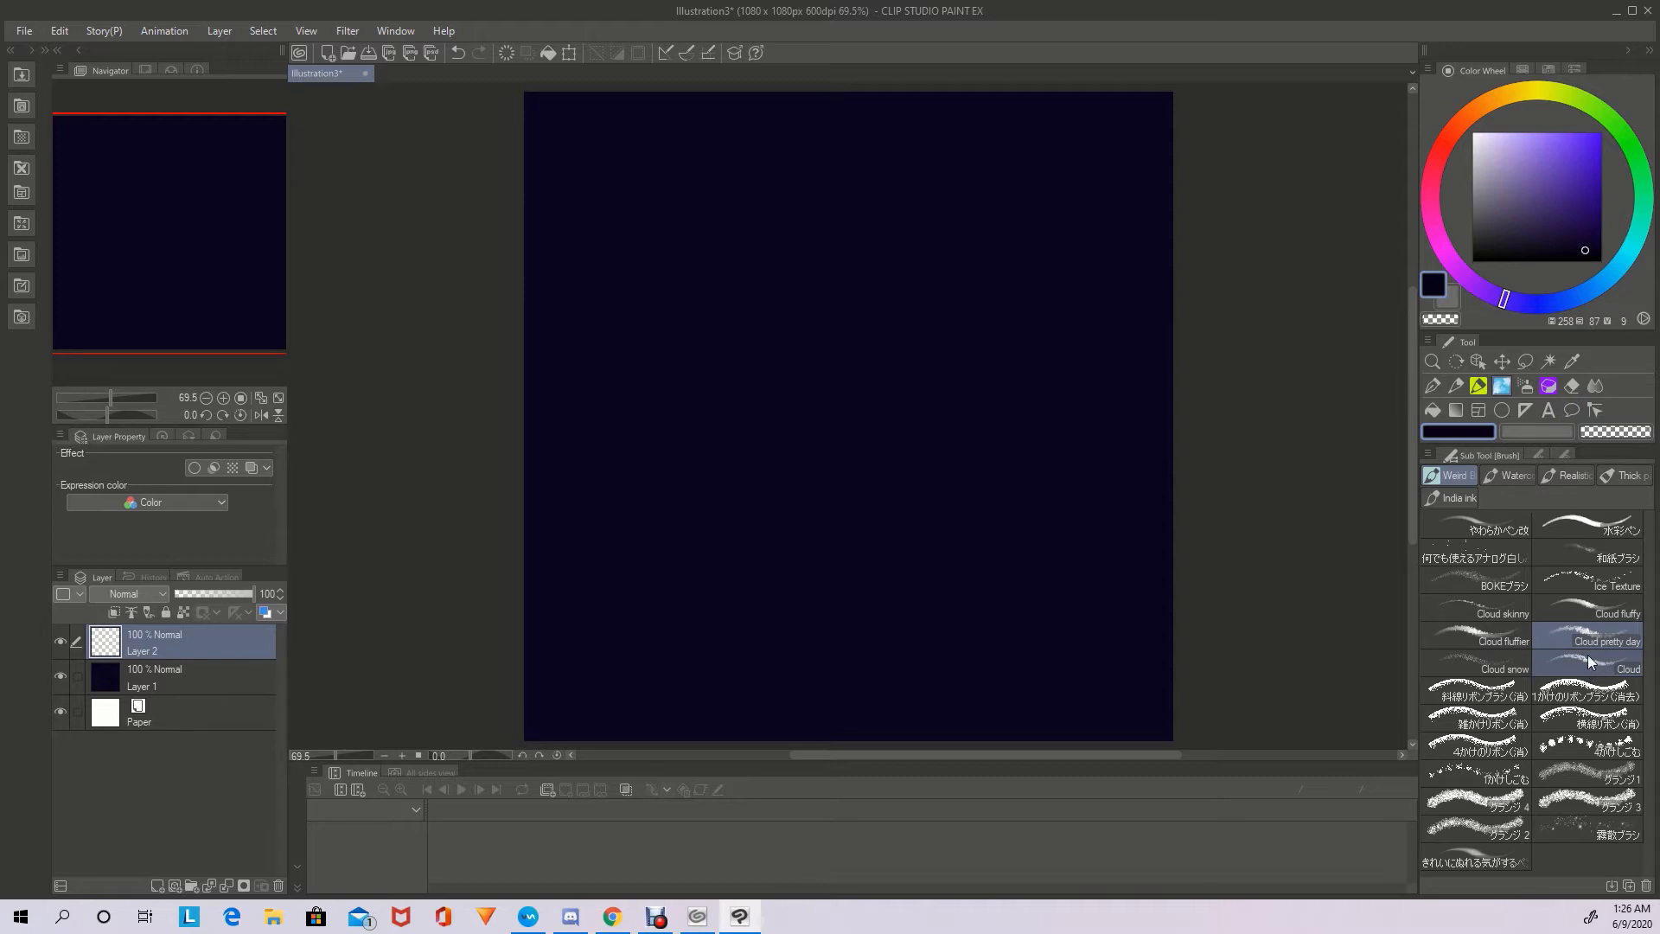
left_click(1498, 642)
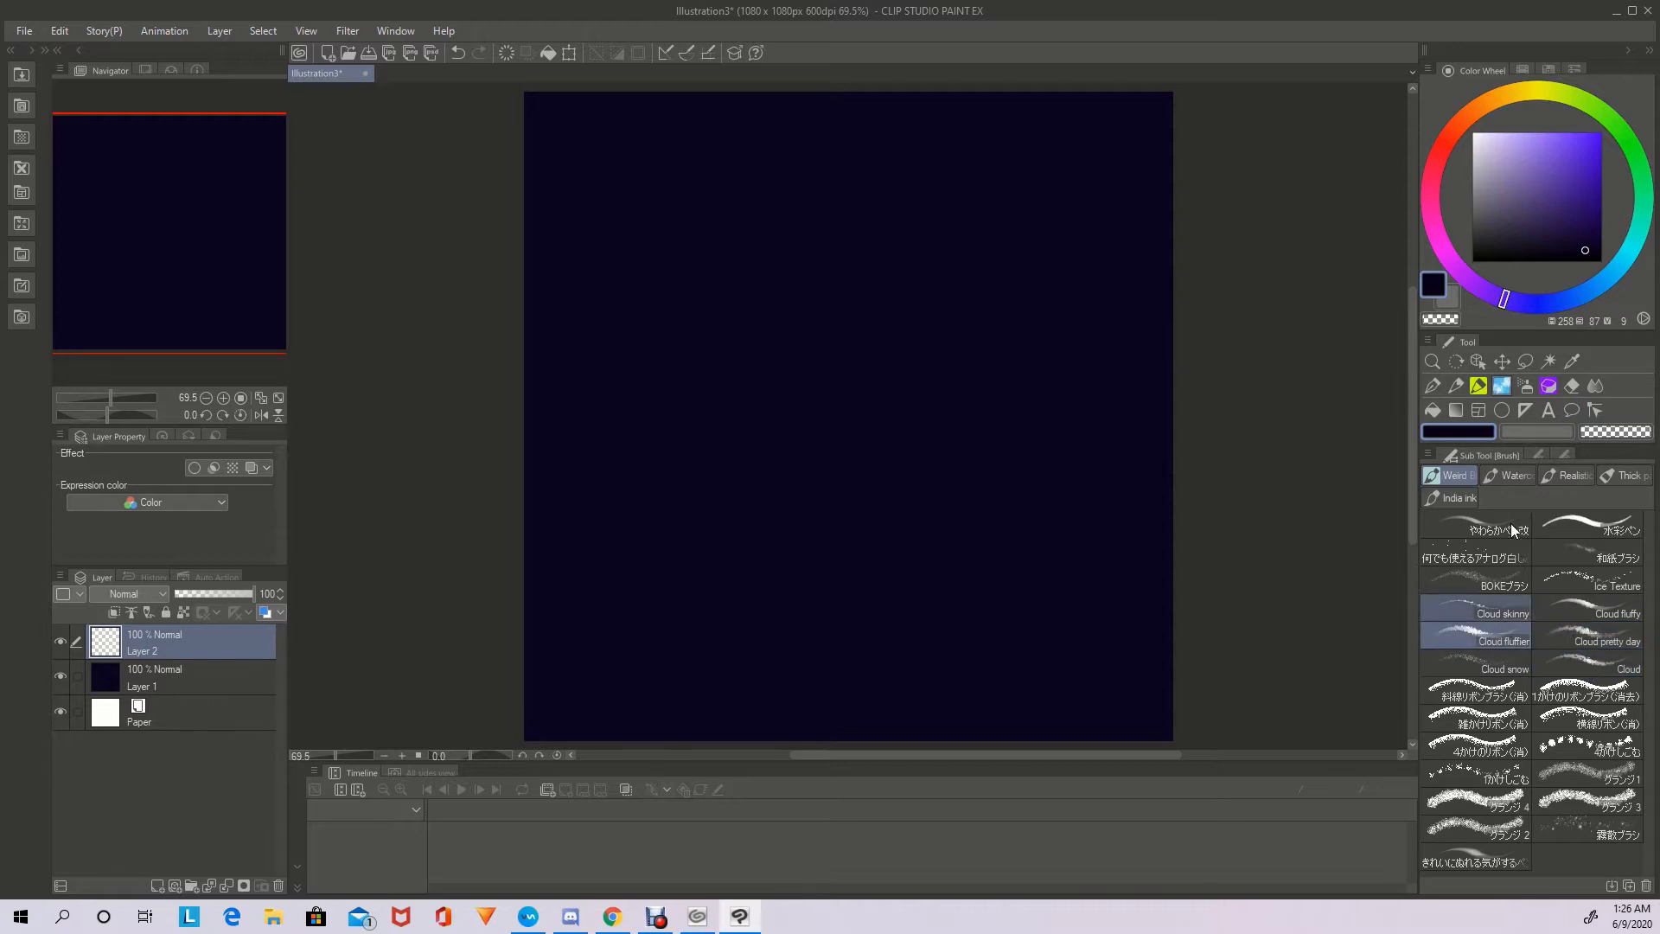
Set the Running color edge watercolor brush to size 257.7 and the drawing color to a very dark blue (H 229, S 90, V 11)
left_click(1509, 476)
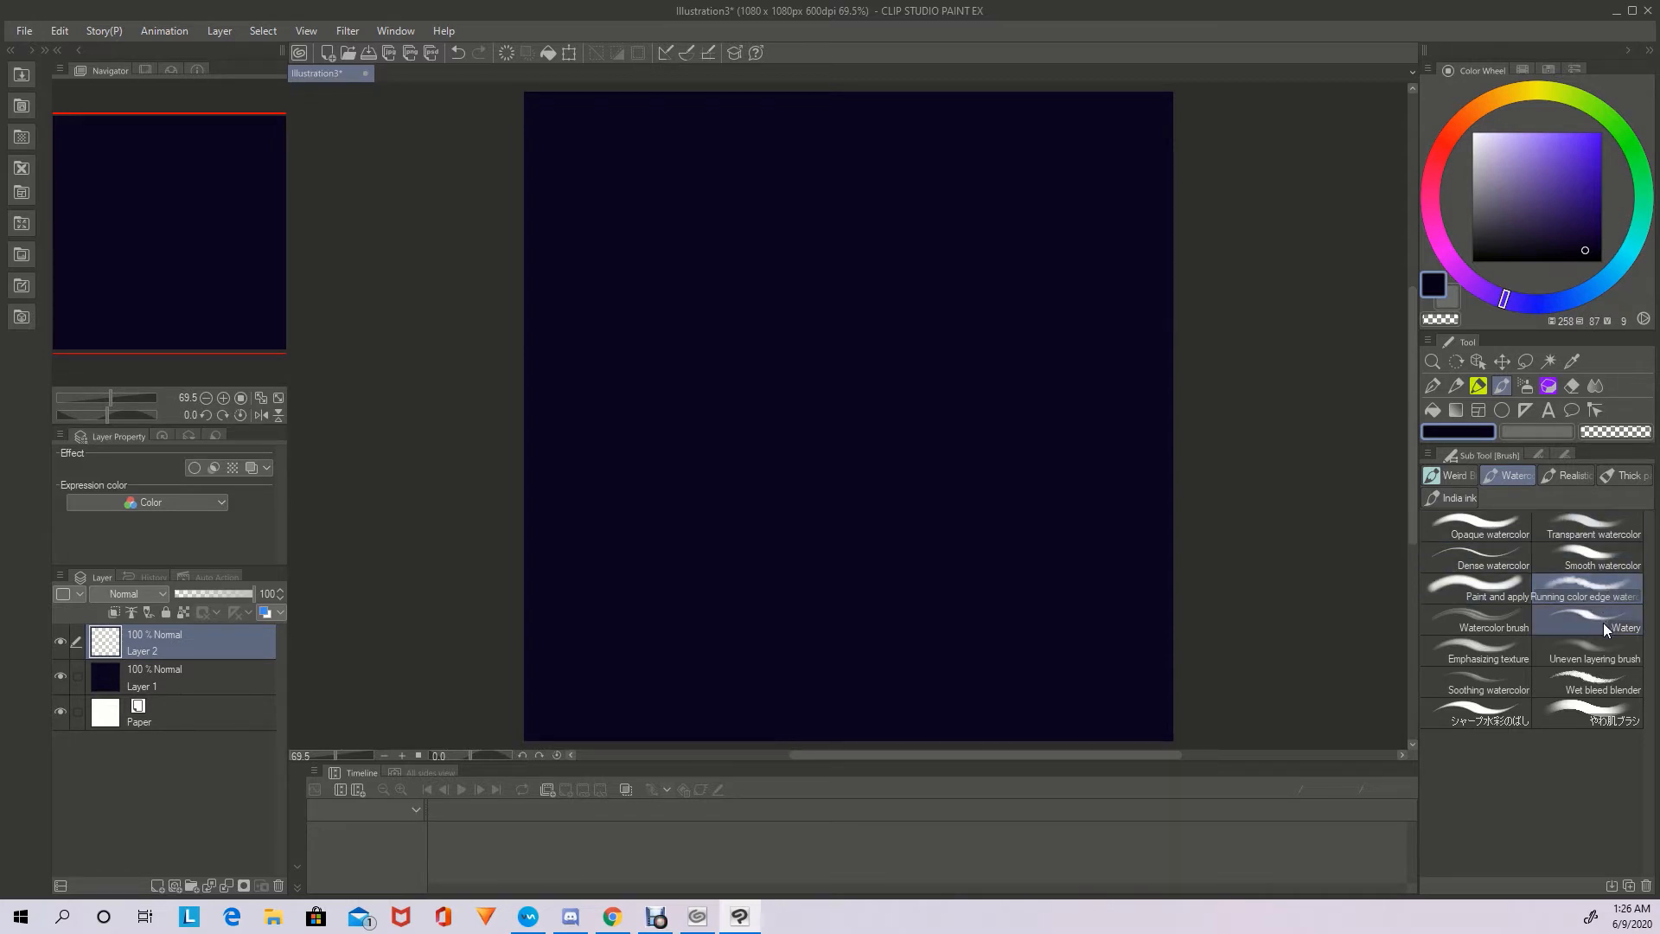
left_click(1540, 454)
left_click_drag(1512, 520, 1543, 516)
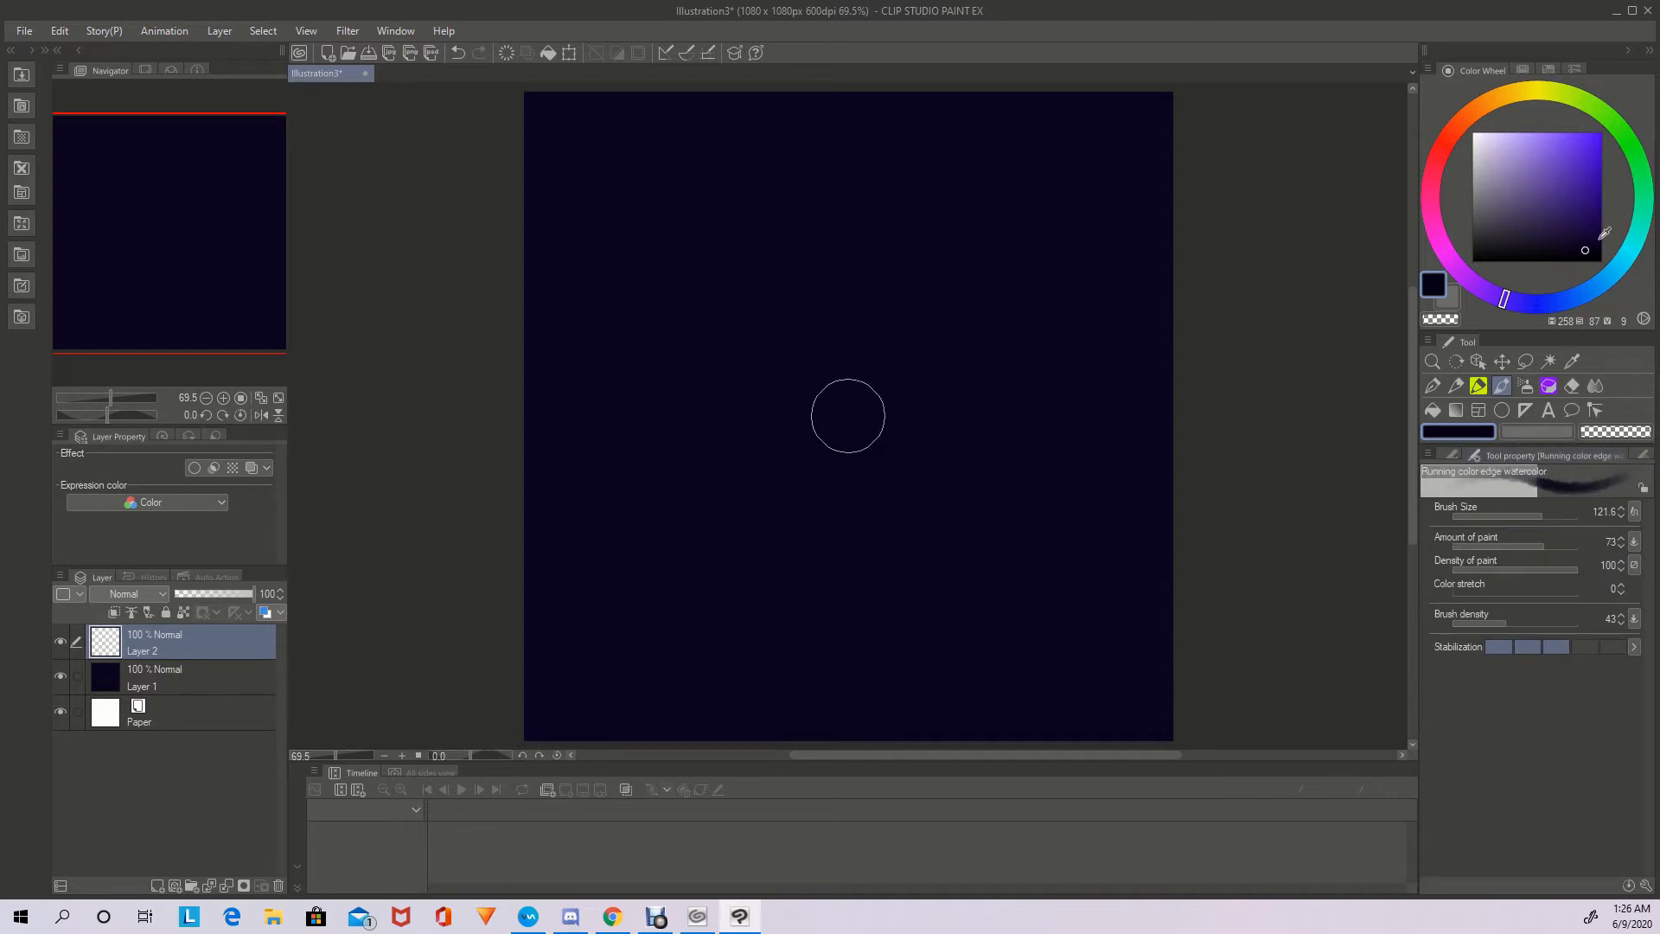
left_click_drag(1503, 313, 1547, 319)
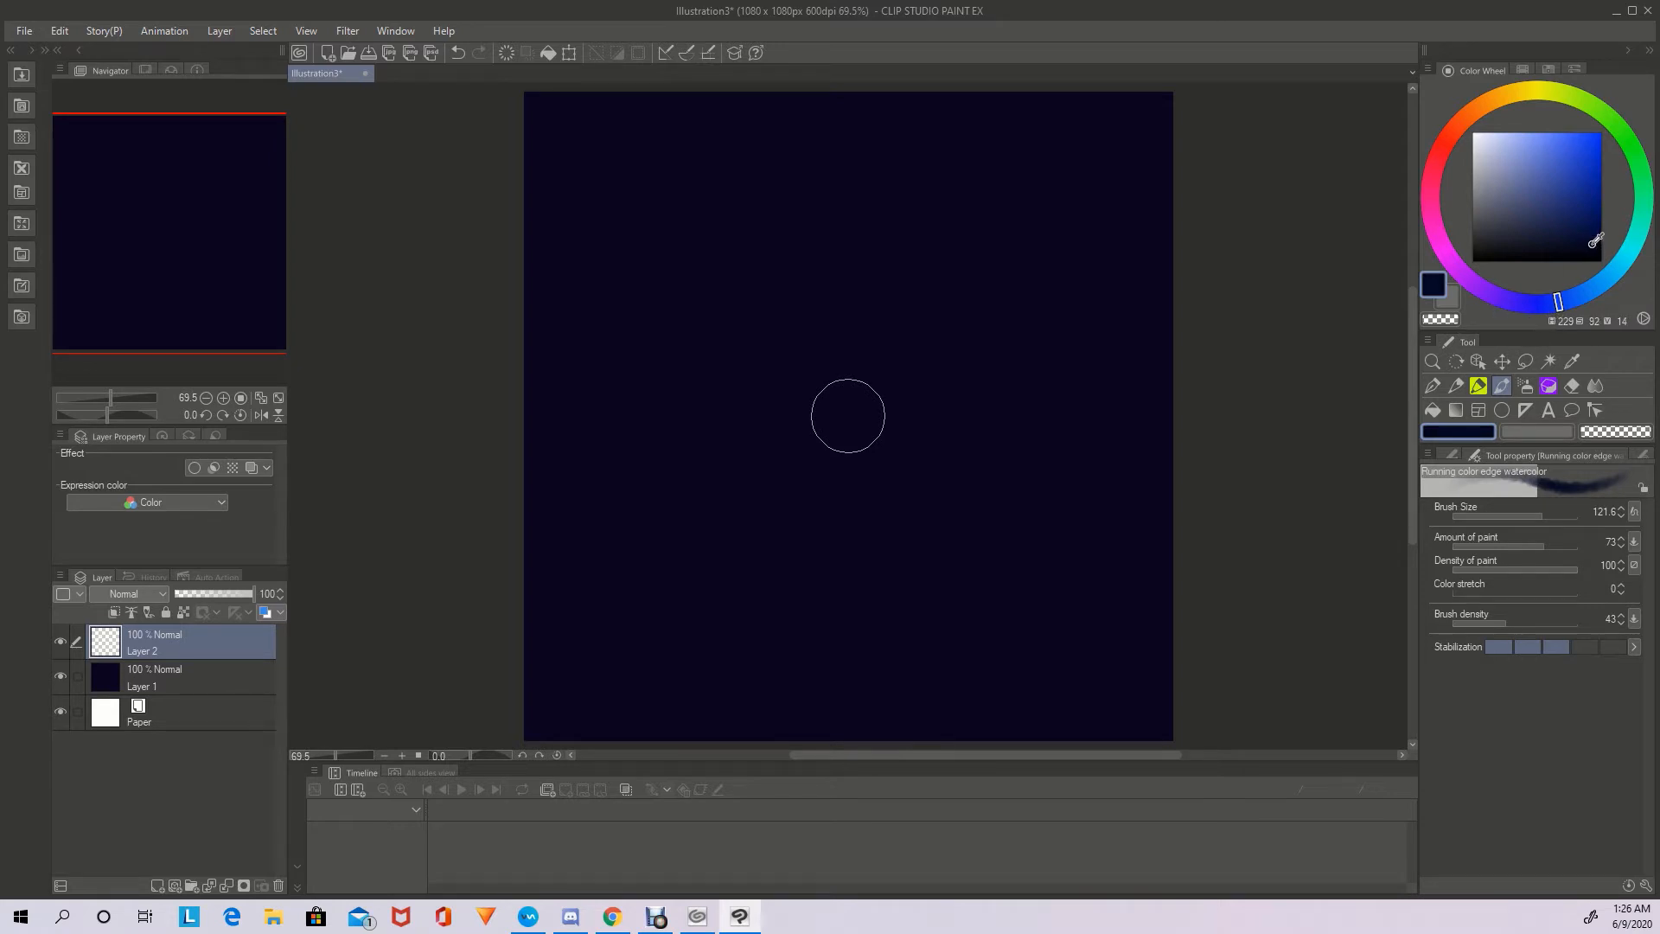
left_click_drag(1550, 506, 1552, 508)
Paint dark blue watercolor strokes on Layer 2 around the canvas edges and inward, leaving irregular violet patches near the middle
mouse_move(1214, 623)
left_mouse_down()
mouse_move(1154, 653)
mouse_move(1108, 720)
mouse_move(1199, 513)
mouse_move(1151, 696)
mouse_move(1135, 648)
mouse_move(938, 746)
mouse_move(1129, 591)
mouse_move(1138, 604)
mouse_move(1181, 497)
mouse_move(1148, 619)
left_mouse_up()
left_click(207, 394)
left_click(222, 398)
left_click(206, 396)
left_click(206, 395)
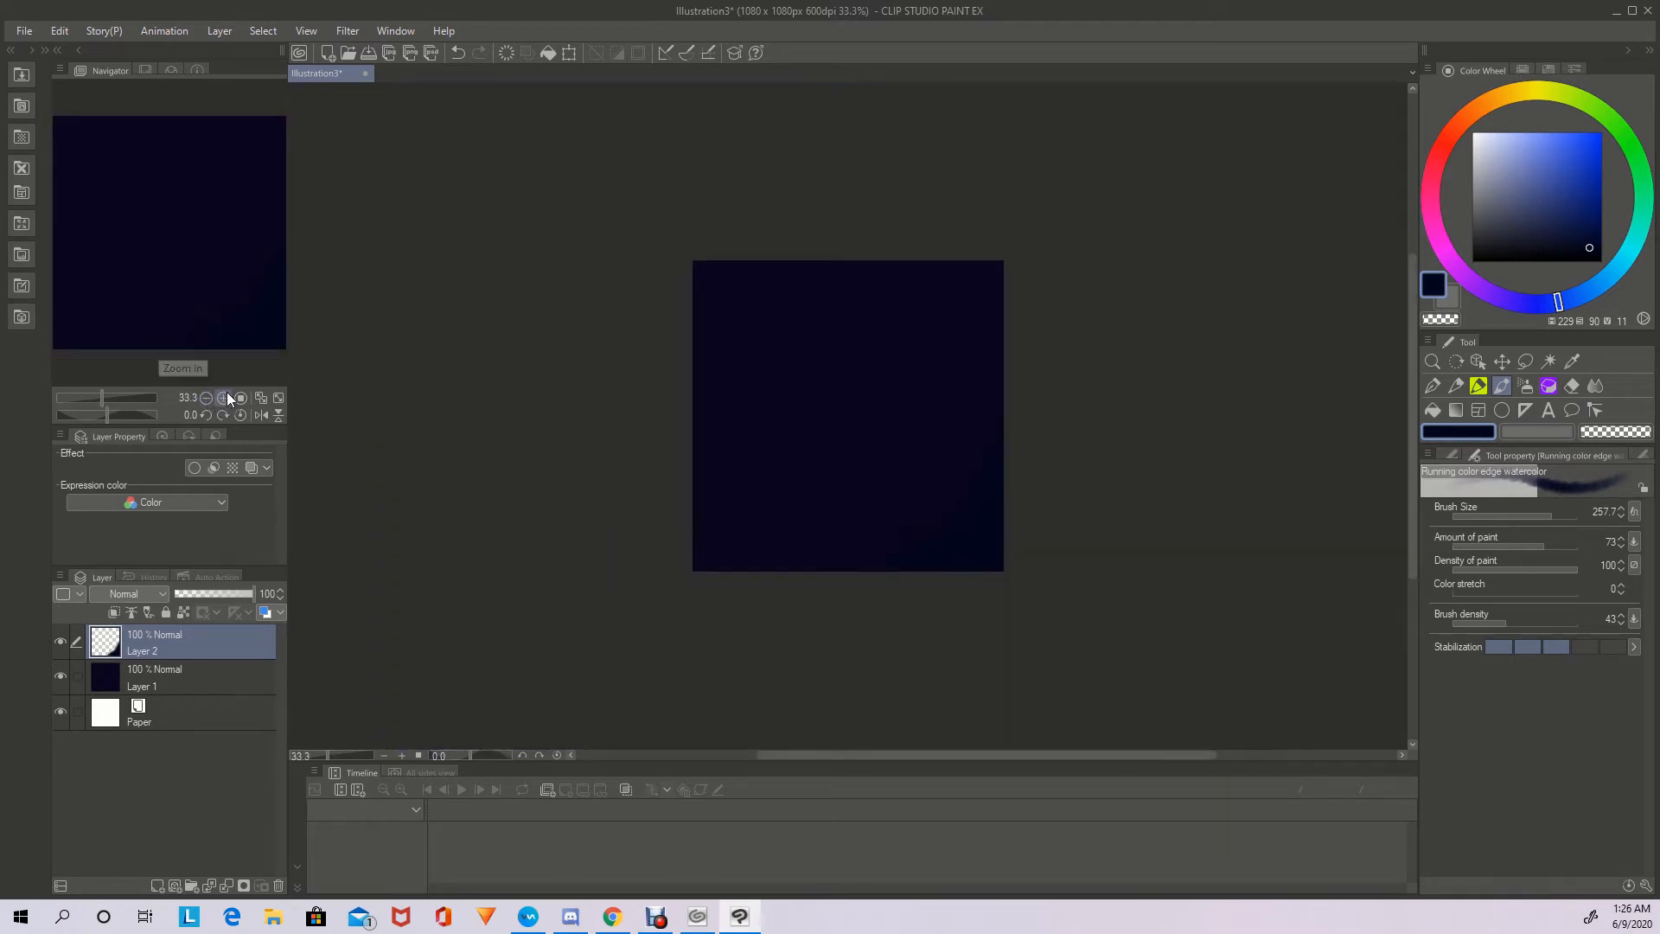
left_click(224, 397)
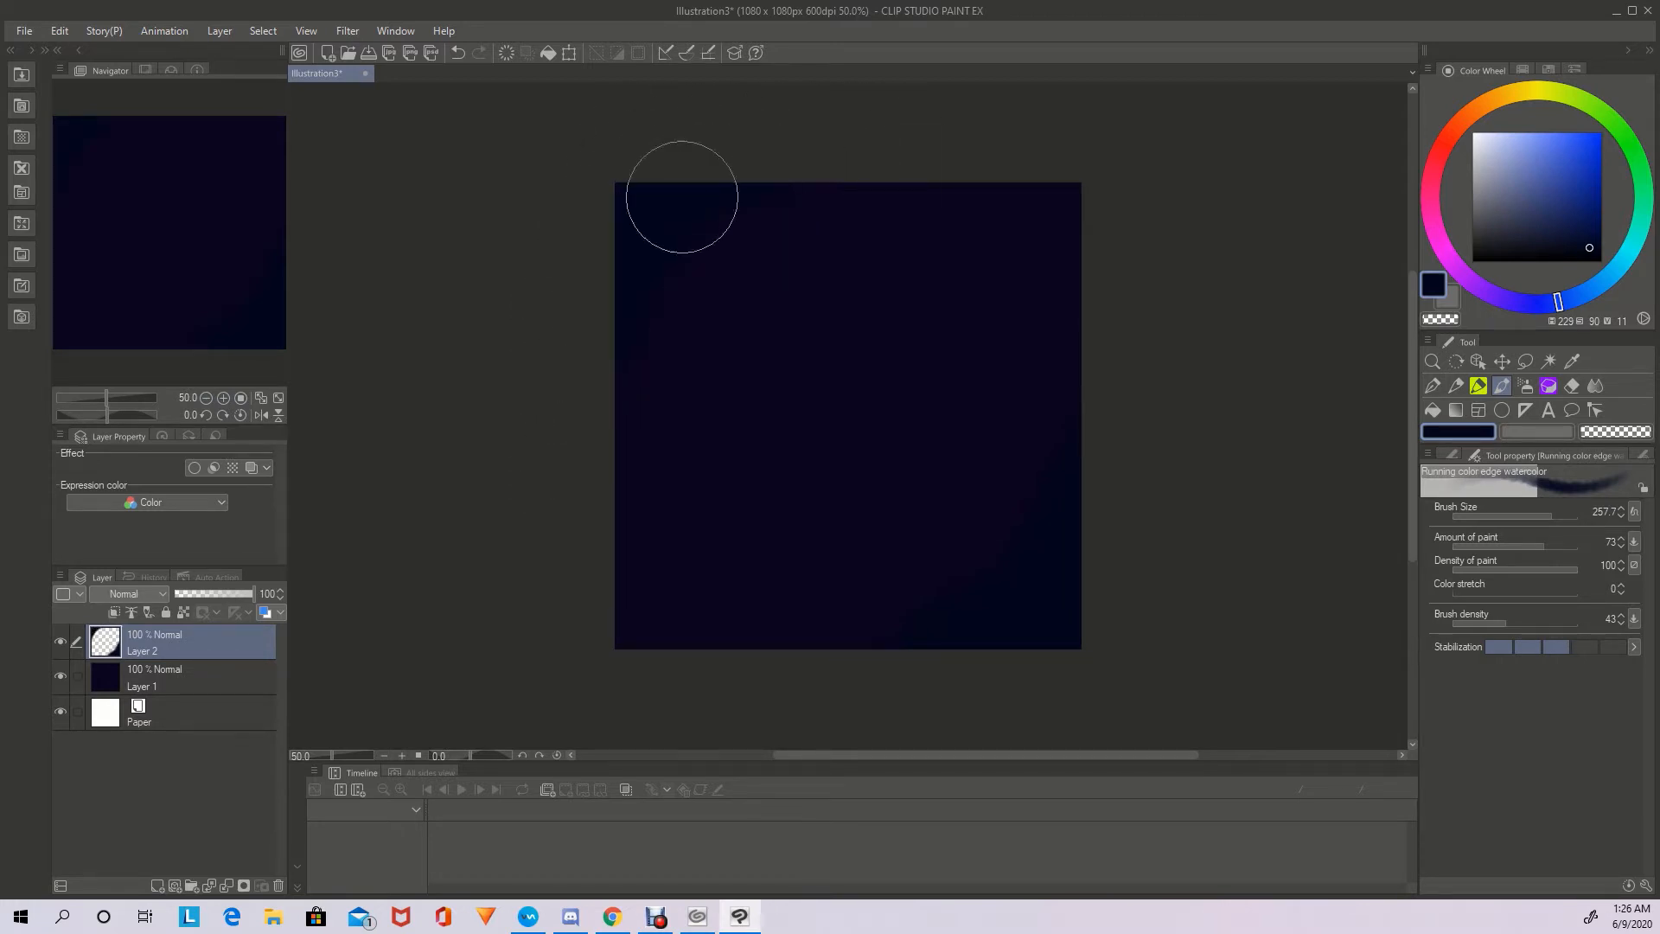
mouse_move(597, 391)
left_mouse_down()
mouse_move(597, 536)
mouse_move(617, 524)
mouse_move(828, 708)
left_mouse_up()
mouse_move(1029, 236)
left_mouse_down()
mouse_move(1087, 278)
mouse_move(1047, 281)
mouse_move(1034, 190)
mouse_move(1095, 313)
mouse_move(843, 165)
mouse_move(986, 190)
mouse_move(1062, 289)
mouse_move(1099, 403)
mouse_move(1077, 181)
mouse_move(1080, 266)
mouse_move(1099, 233)
mouse_move(1059, 179)
mouse_move(1075, 184)
mouse_move(970, 149)
mouse_move(1101, 302)
mouse_move(1068, 246)
mouse_move(1104, 542)
mouse_move(1041, 654)
mouse_move(1106, 299)
mouse_move(1044, 588)
mouse_move(1101, 342)
mouse_move(931, 637)
mouse_move(1094, 351)
mouse_move(931, 674)
mouse_move(878, 682)
mouse_move(1083, 366)
mouse_move(1006, 686)
mouse_move(1100, 631)
mouse_move(976, 656)
mouse_move(586, 527)
mouse_move(753, 642)
mouse_move(713, 614)
mouse_move(639, 402)
mouse_move(867, 659)
mouse_move(609, 427)
mouse_move(844, 647)
mouse_move(899, 650)
mouse_move(639, 594)
mouse_move(595, 614)
mouse_move(620, 182)
mouse_move(694, 212)
mouse_move(649, 262)
mouse_move(677, 408)
mouse_move(663, 285)
mouse_move(768, 512)
mouse_move(714, 414)
mouse_move(815, 506)
mouse_move(653, 394)
mouse_move(812, 517)
mouse_move(766, 439)
mouse_move(781, 363)
mouse_move(926, 455)
mouse_move(896, 500)
mouse_move(1135, 571)
mouse_move(1169, 605)
mouse_move(1022, 446)
mouse_move(994, 450)
mouse_move(912, 525)
mouse_move(957, 465)
mouse_move(896, 620)
mouse_move(1020, 511)
mouse_move(1000, 541)
mouse_move(1034, 296)
mouse_move(963, 239)
mouse_move(1034, 423)
mouse_move(1041, 400)
mouse_move(1083, 643)
left_mouse_up()
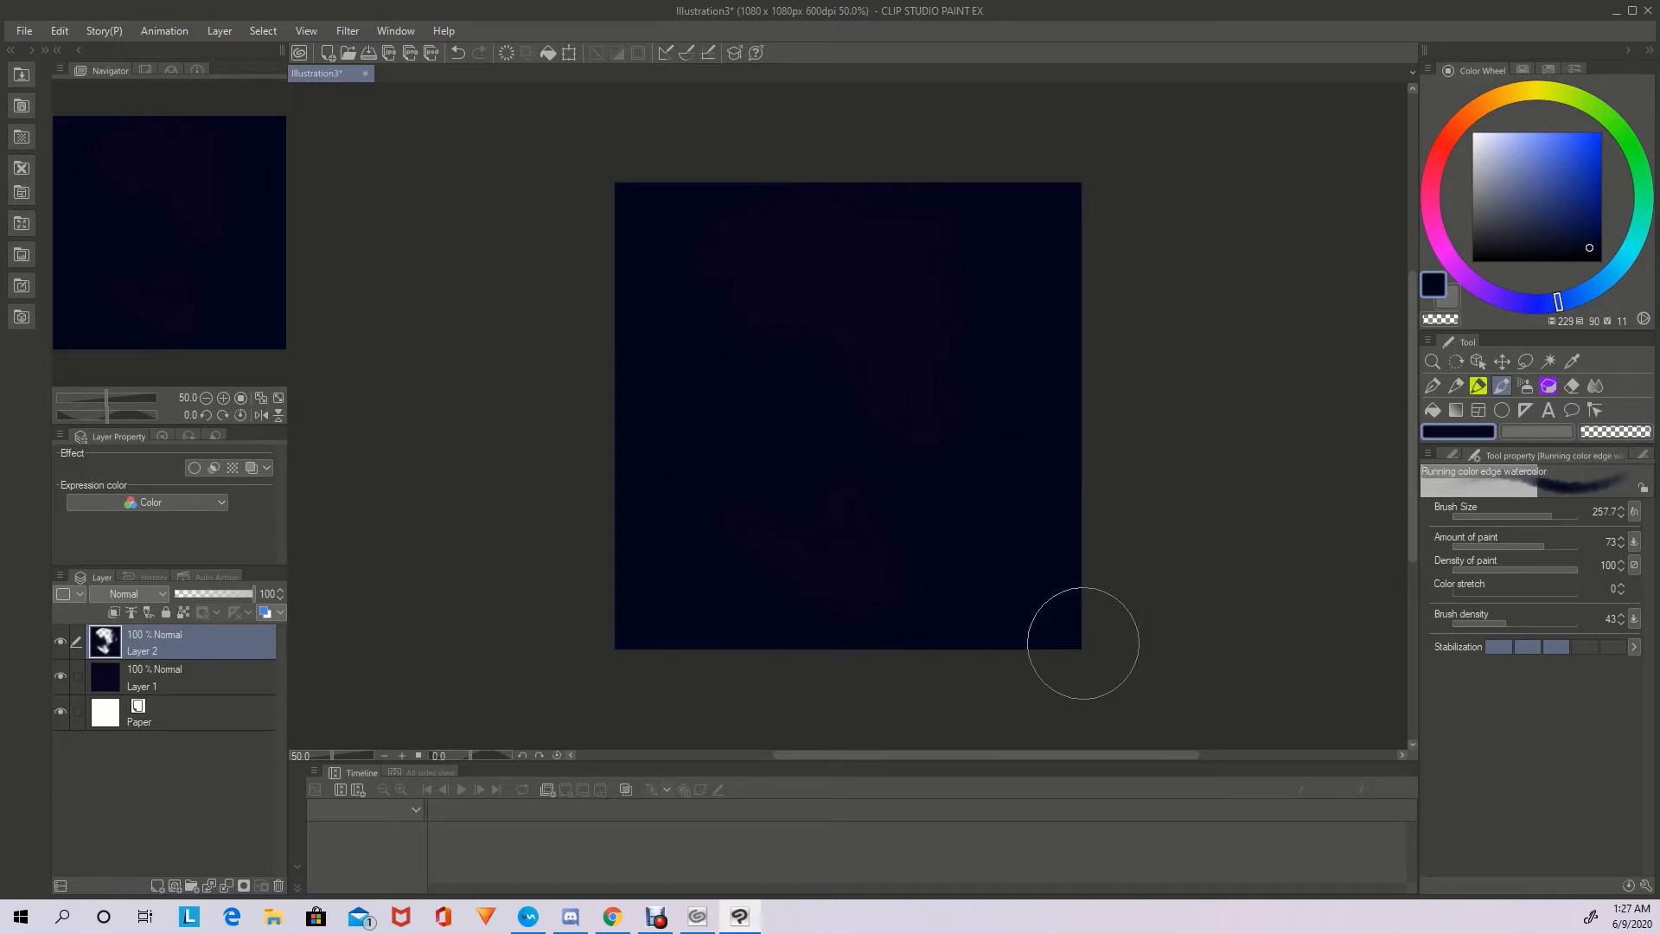
mouse_move(1083, 643)
left_mouse_down()
mouse_move(1061, 600)
mouse_move(1081, 573)
mouse_move(1013, 635)
left_mouse_up()
mouse_move(666, 633)
left_mouse_down()
mouse_move(638, 660)
mouse_move(619, 327)
mouse_move(674, 451)
mouse_move(652, 439)
mouse_move(664, 425)
left_mouse_up()
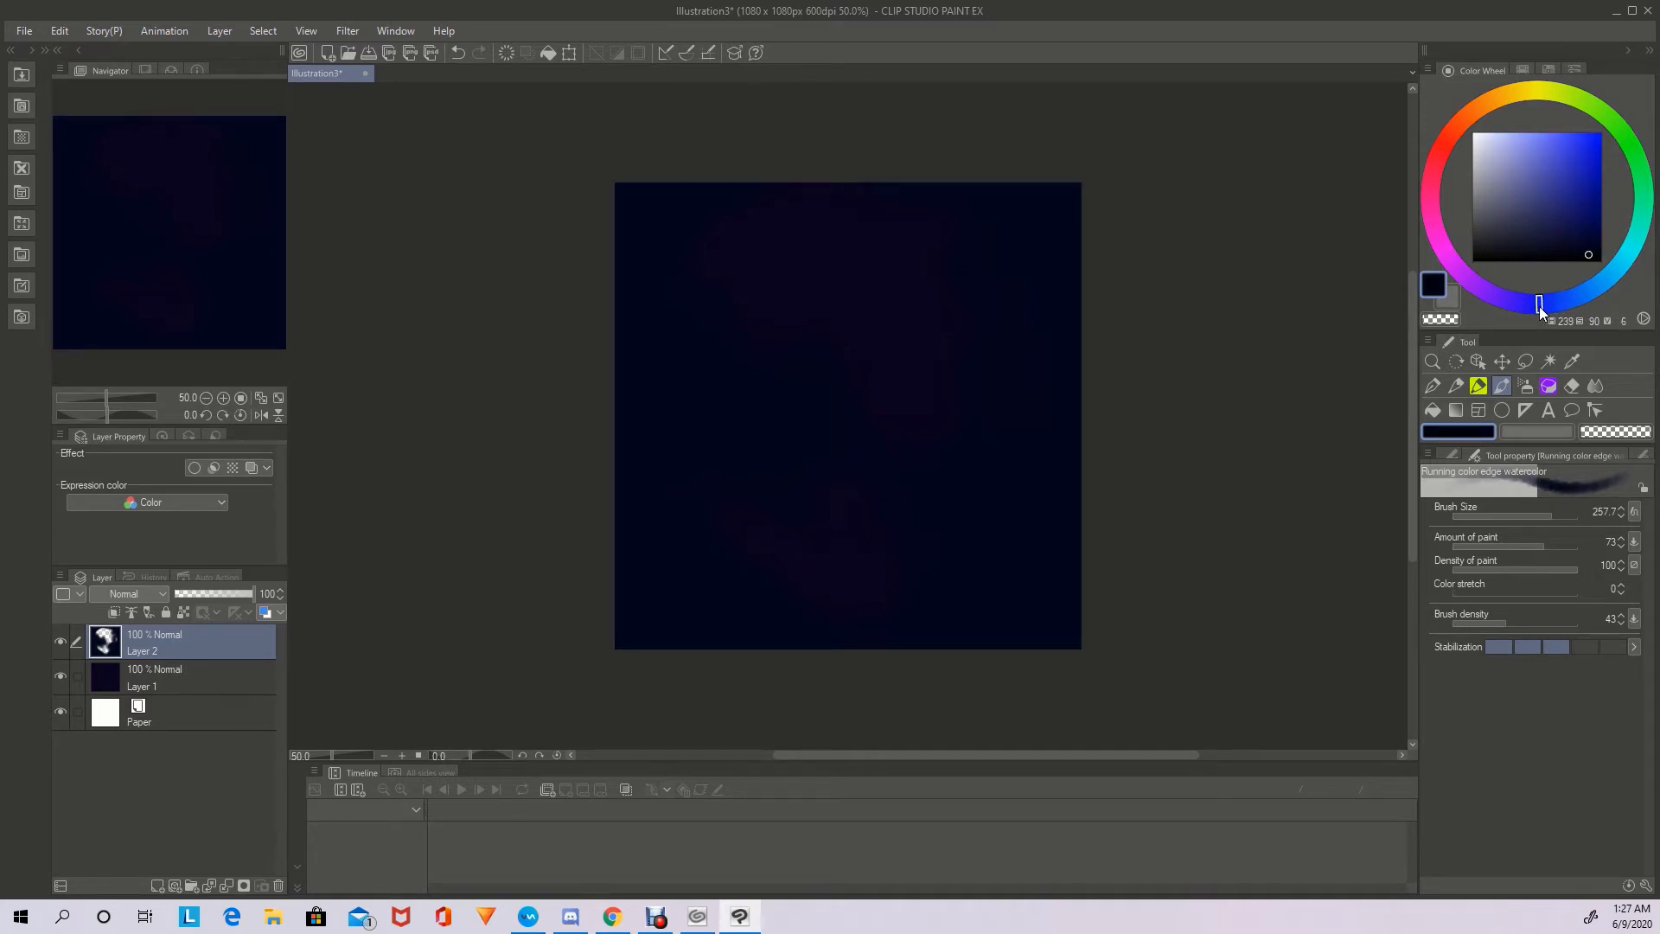
Darken the outer edges of the canvas with near-black blue strokes (H 239, S 90, V 6)
mouse_move(1048, 145)
left_mouse_down()
mouse_move(1089, 236)
mouse_move(1062, 154)
left_mouse_up()
mouse_move(867, 138)
left_mouse_down()
mouse_move(1037, 263)
mouse_move(1063, 537)
mouse_move(1013, 665)
left_mouse_up()
Add another layer on top and set the brush color to a medium blue (H 239, S 64, V 63)
left_click(157, 884)
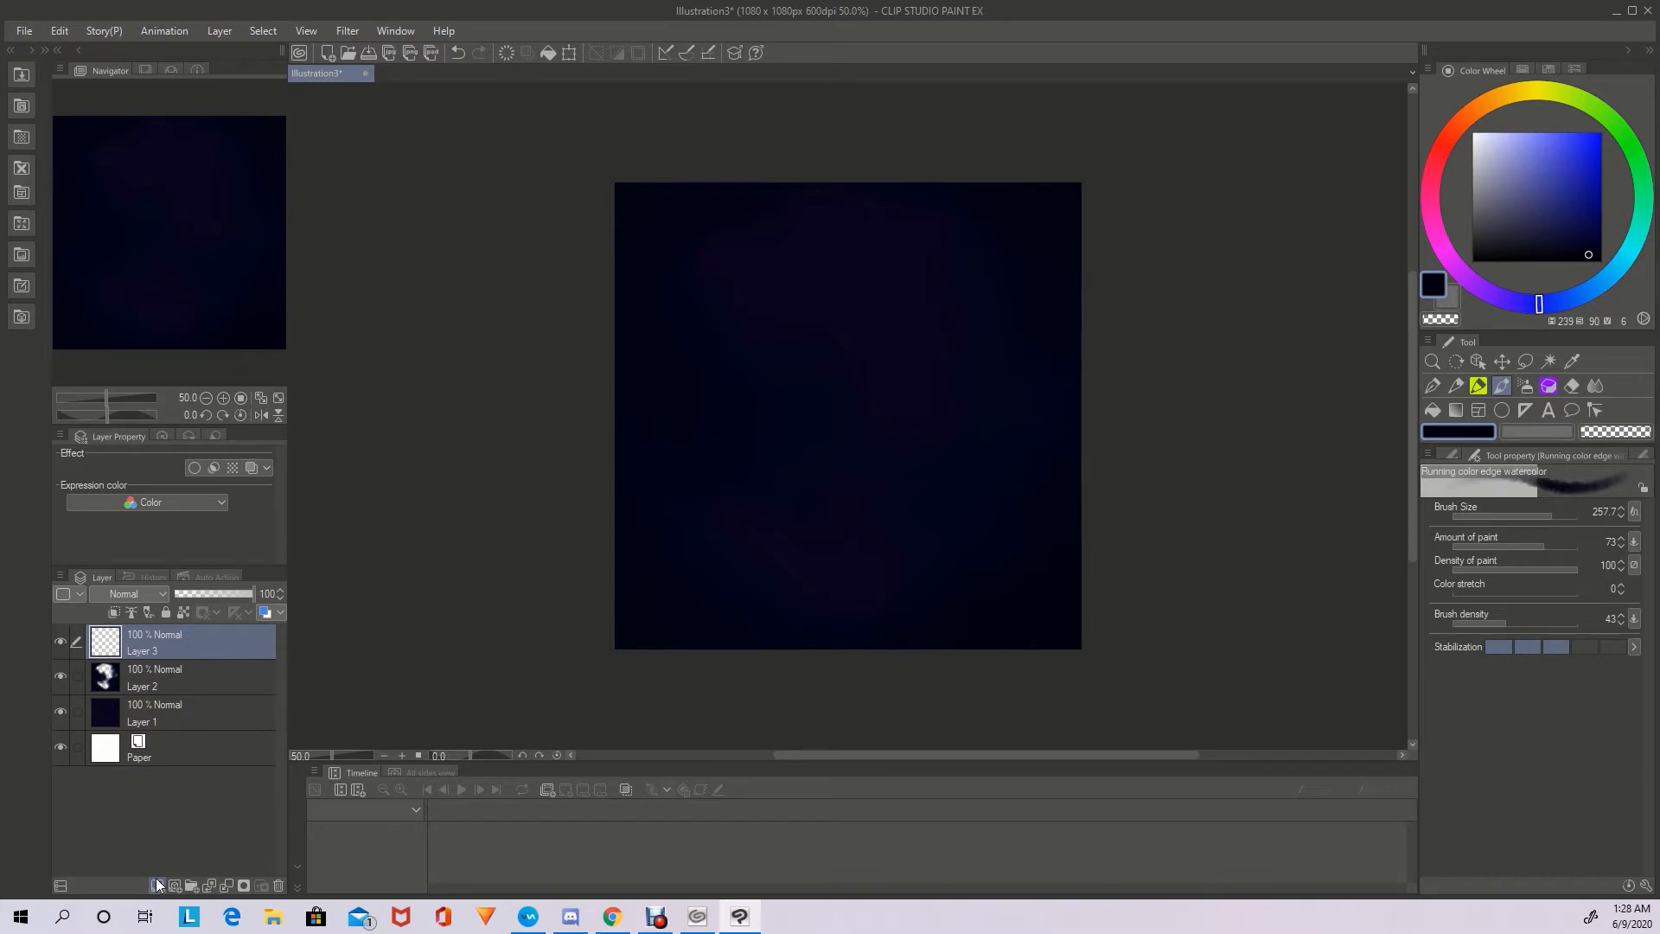
left_click(1503, 386)
left_click(1500, 388)
left_click(1553, 178)
left_click(1544, 163)
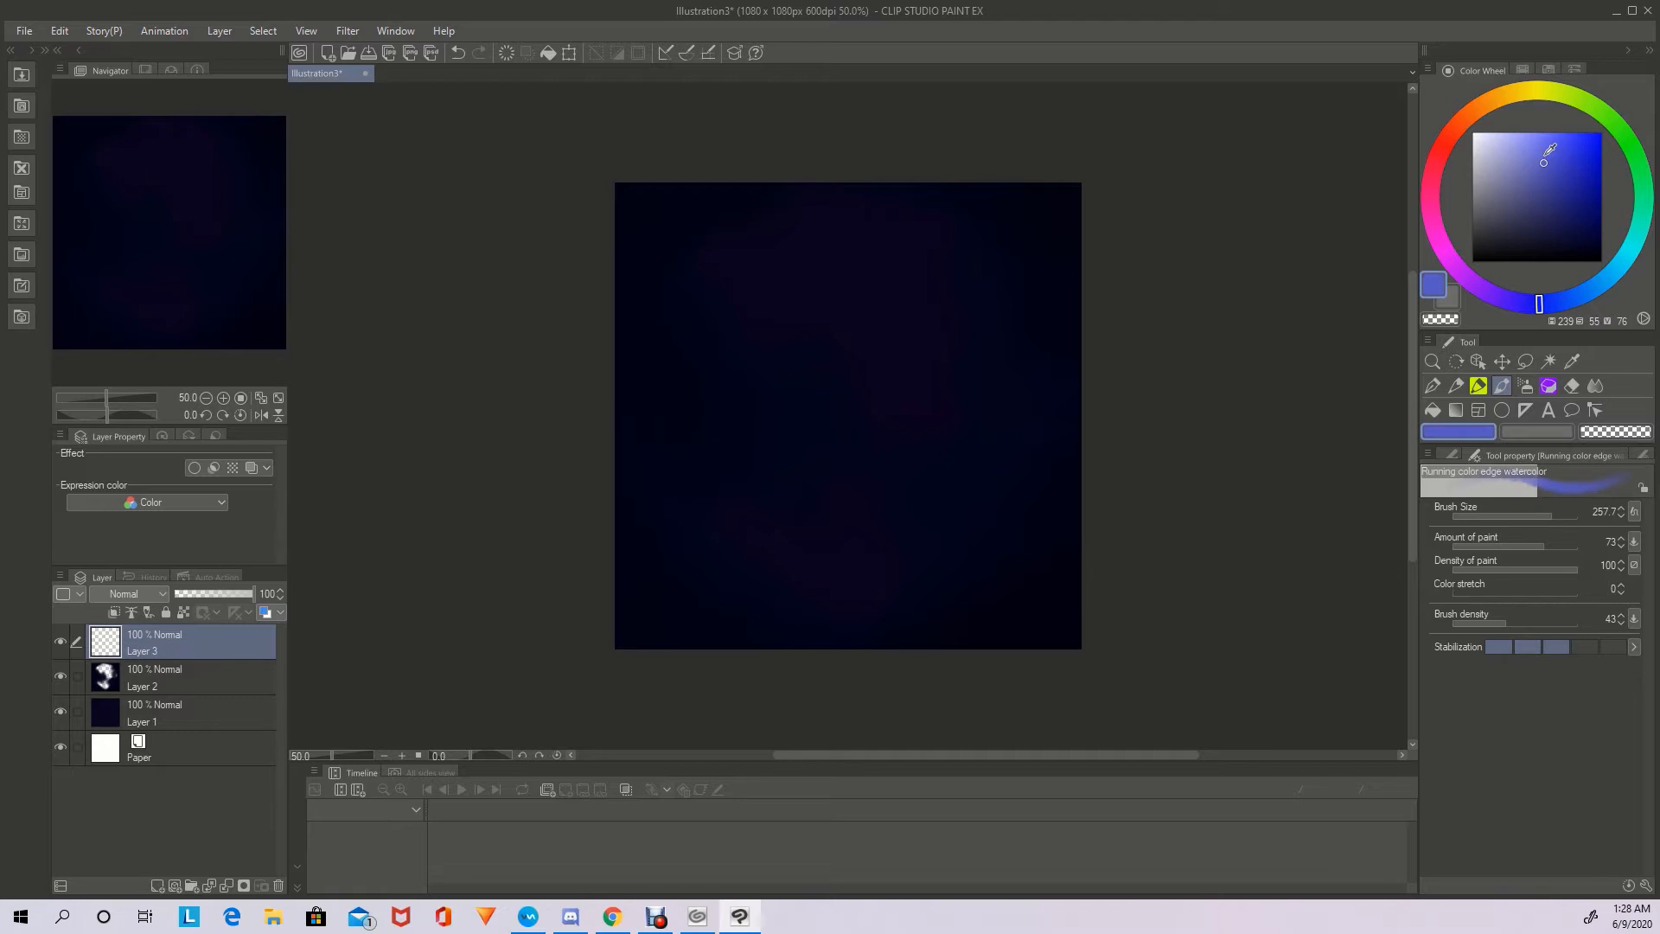
left_click(1557, 177)
mouse_move(1564, 170)
left_mouse_down()
mouse_move(1555, 160)
mouse_move(1555, 198)
left_mouse_up()
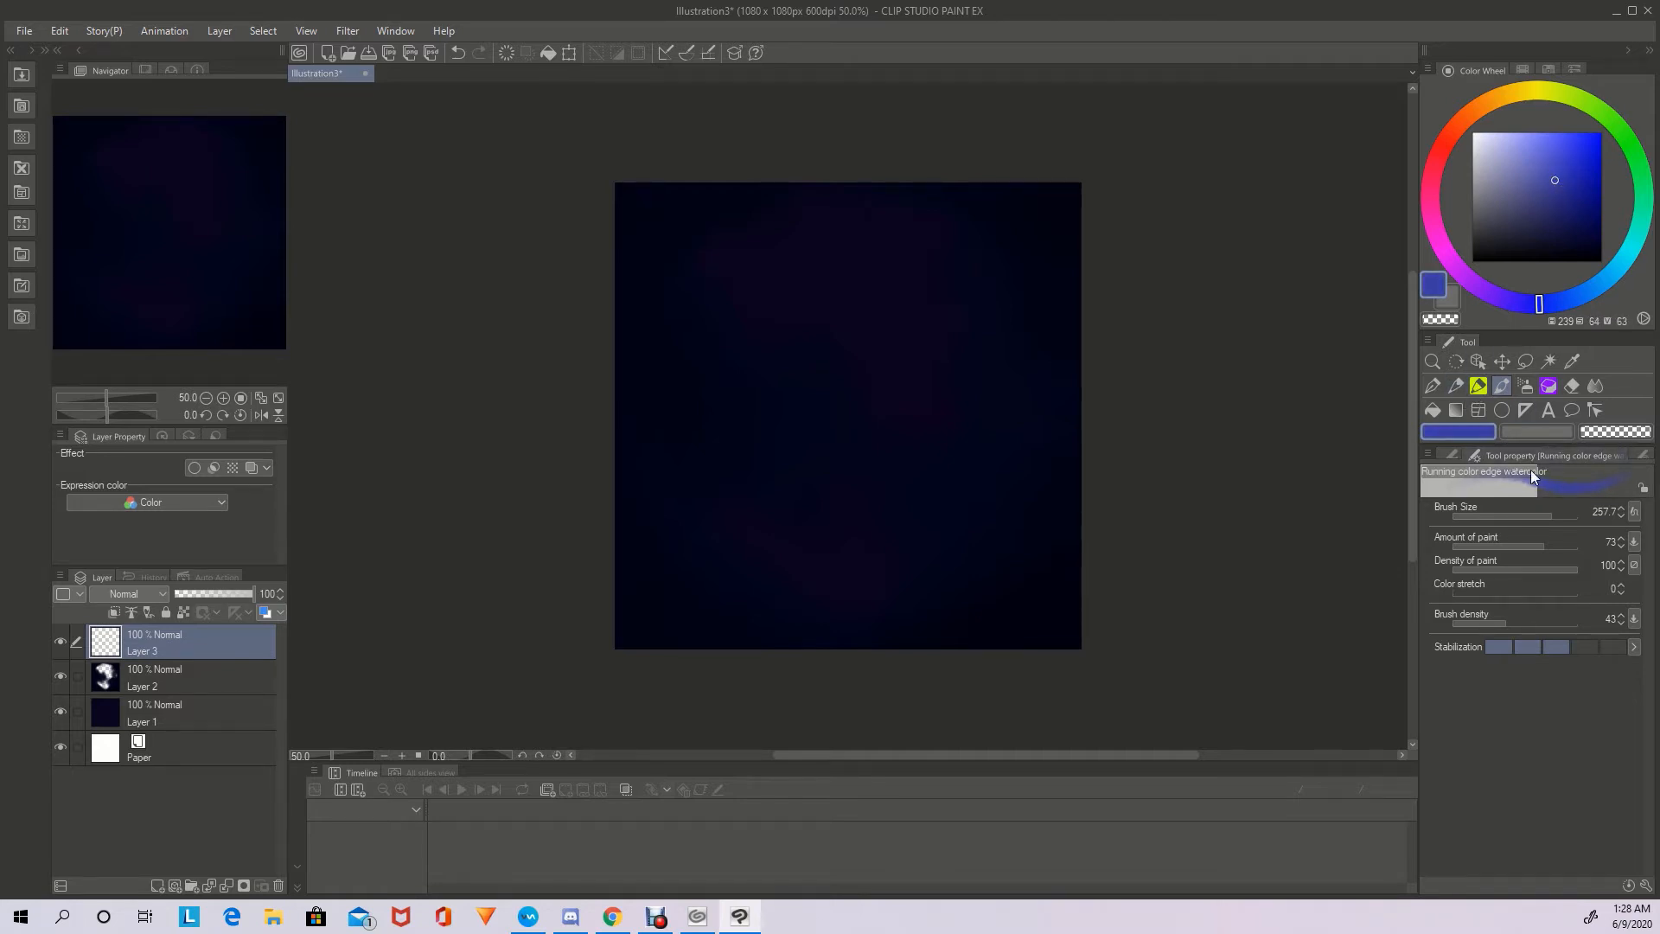
Compare the available watercolor brushes with the Cloud pretty day and Cloud fluffier brushes
left_click(1448, 453)
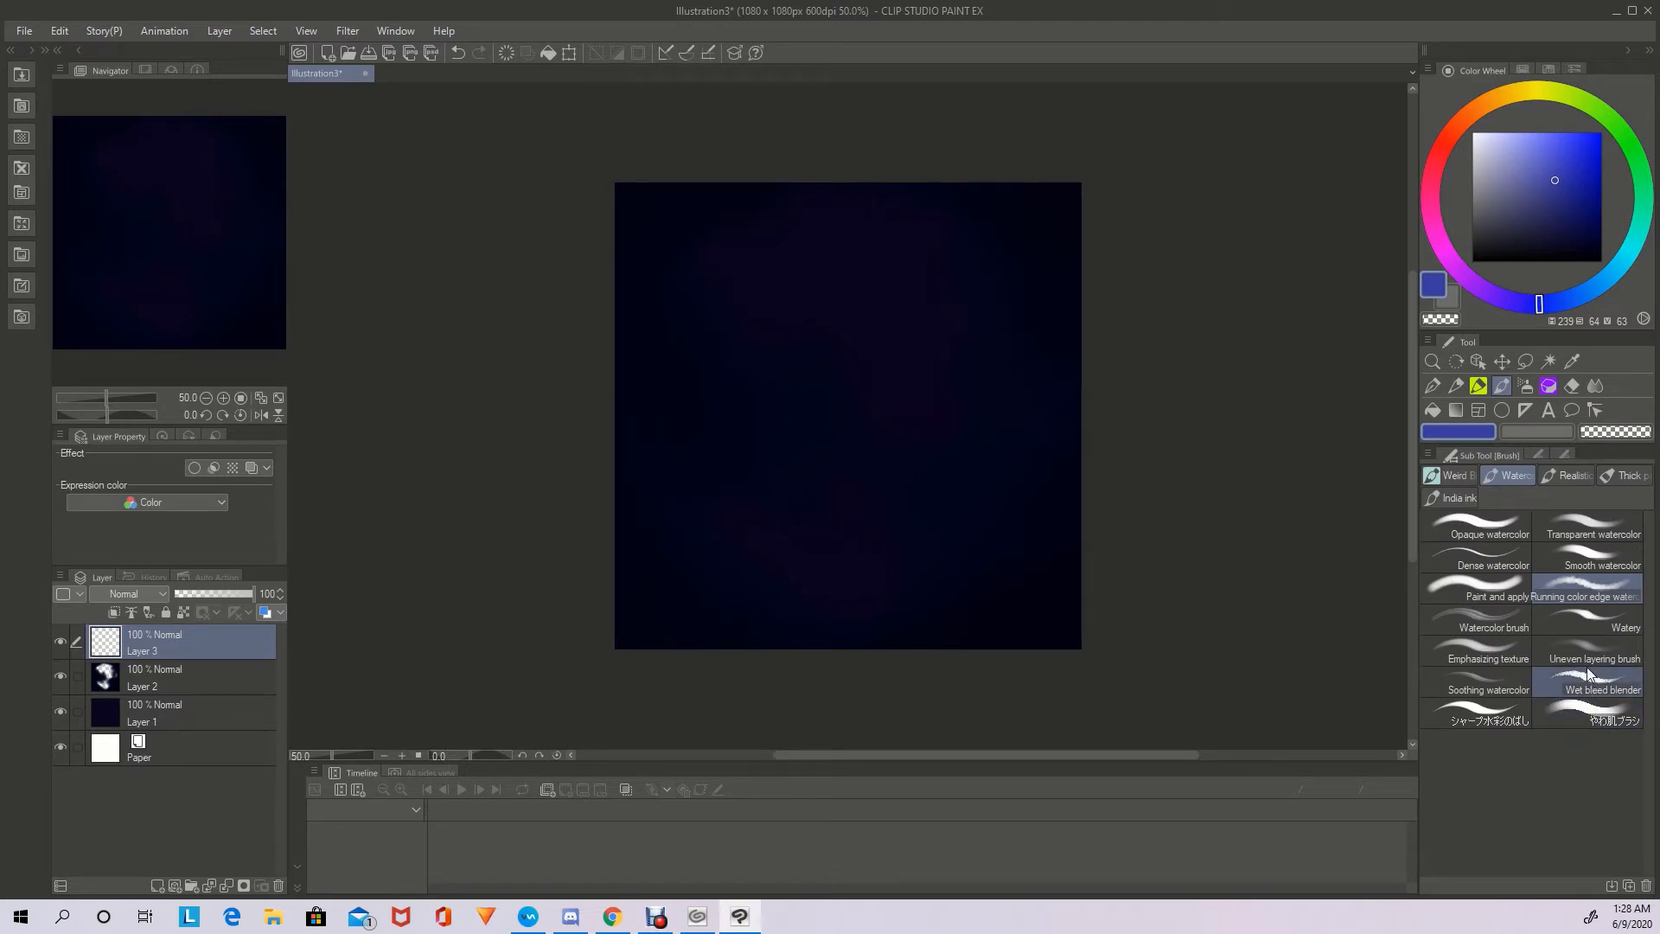
left_click(1458, 477)
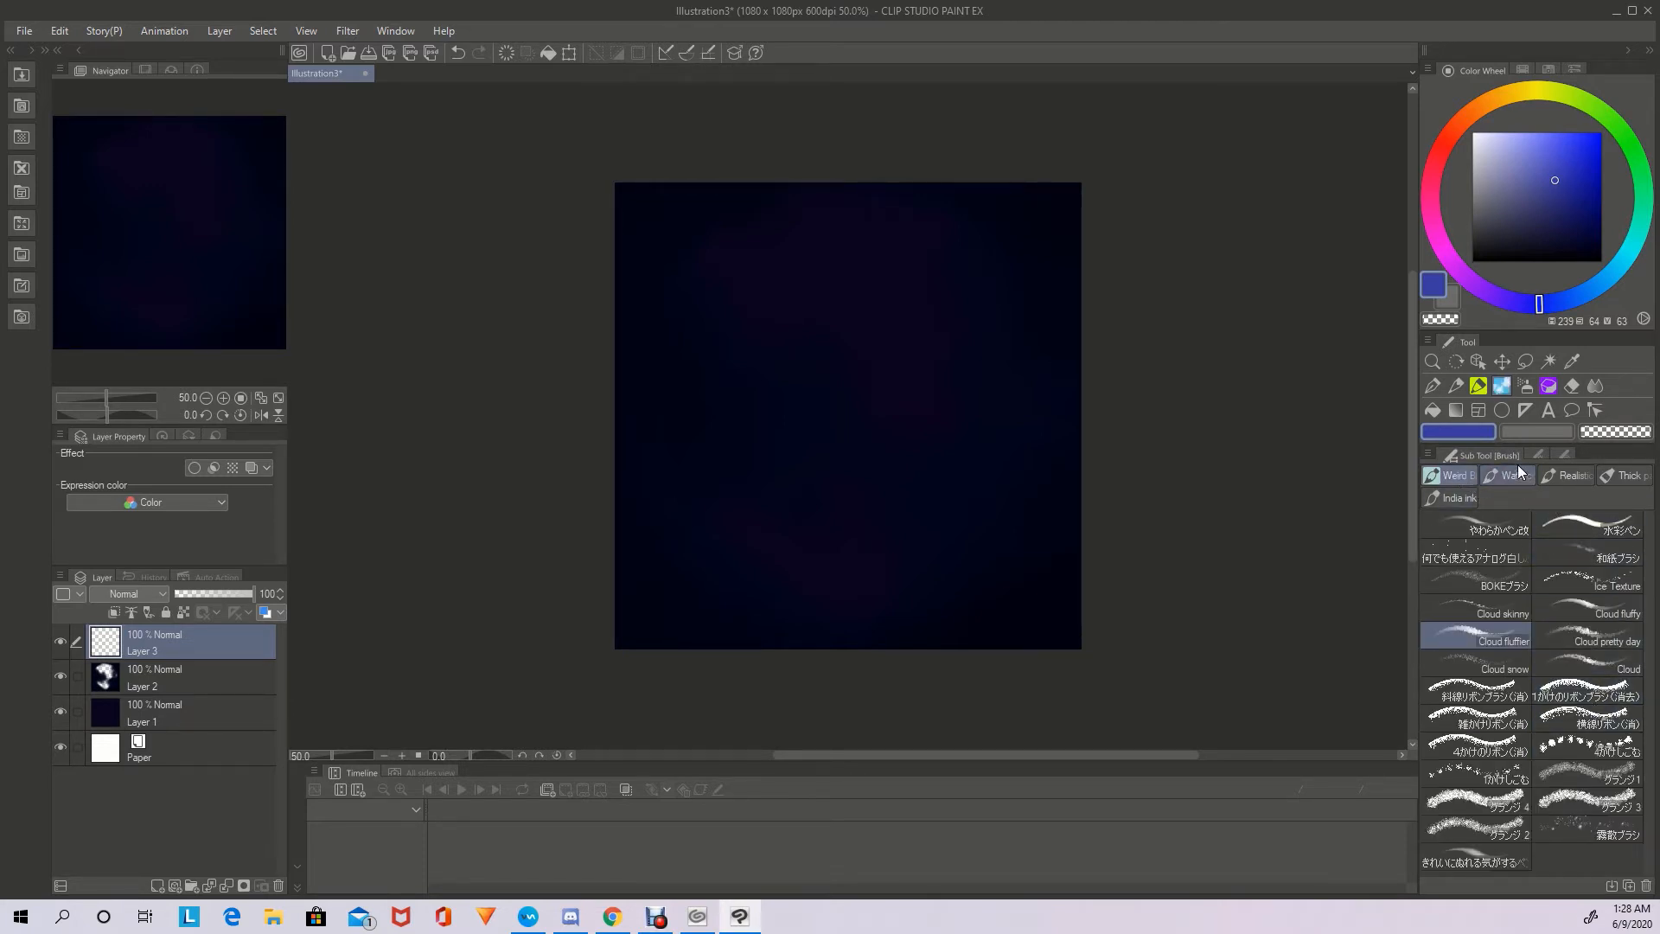
left_click(1596, 645)
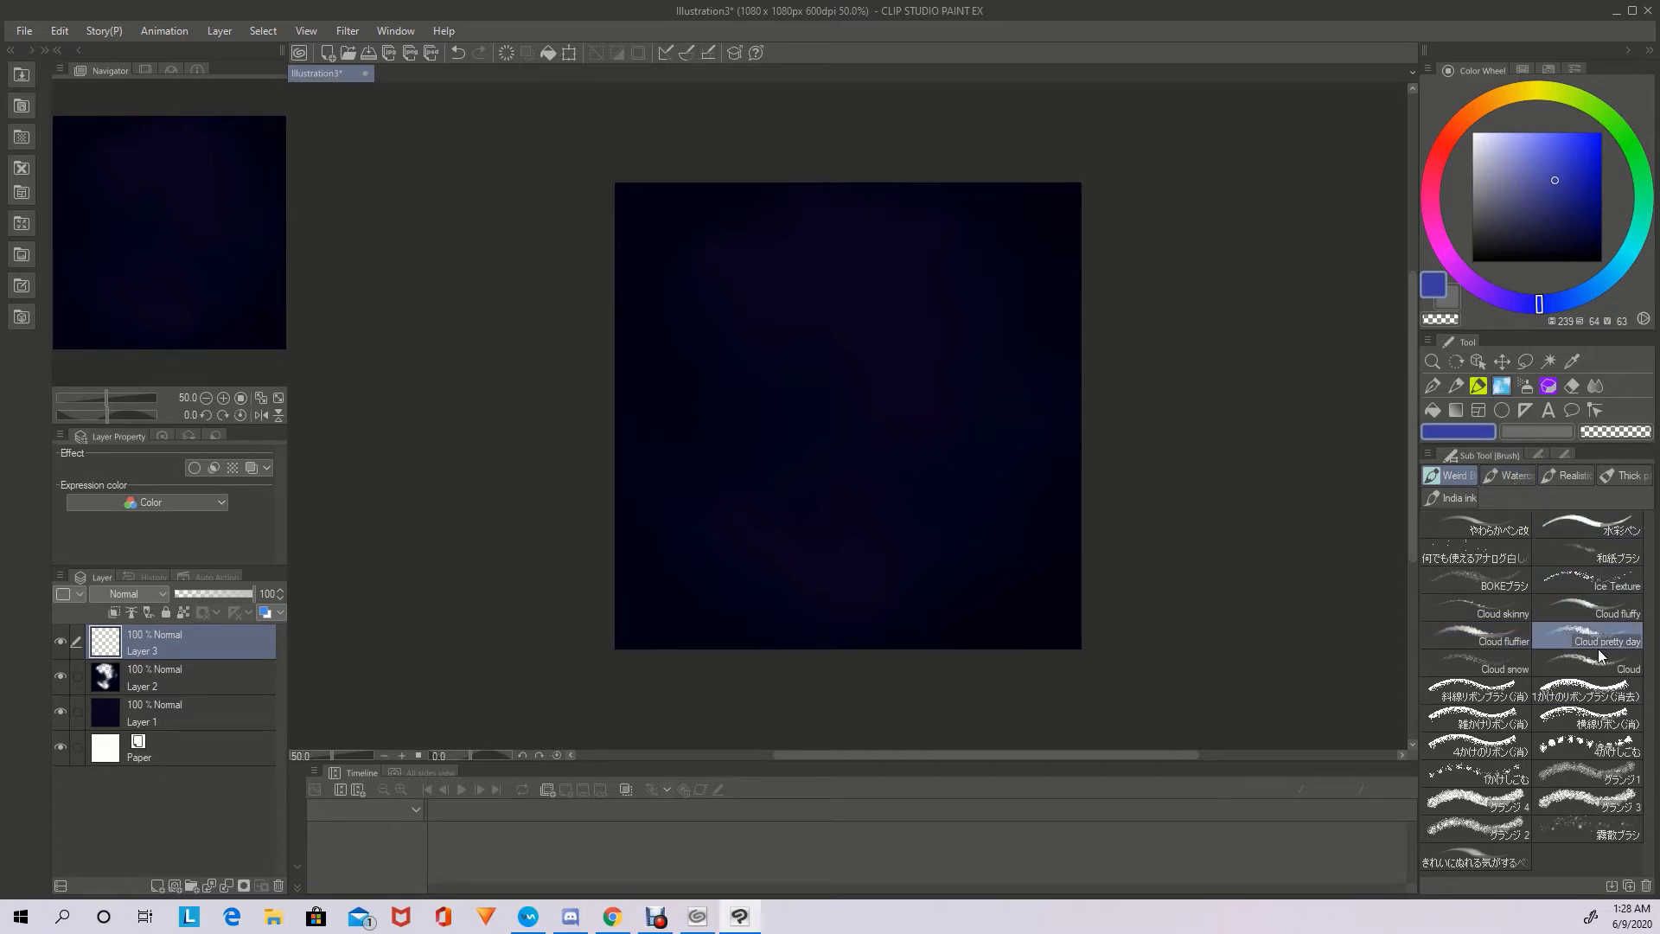
left_click(1487, 638)
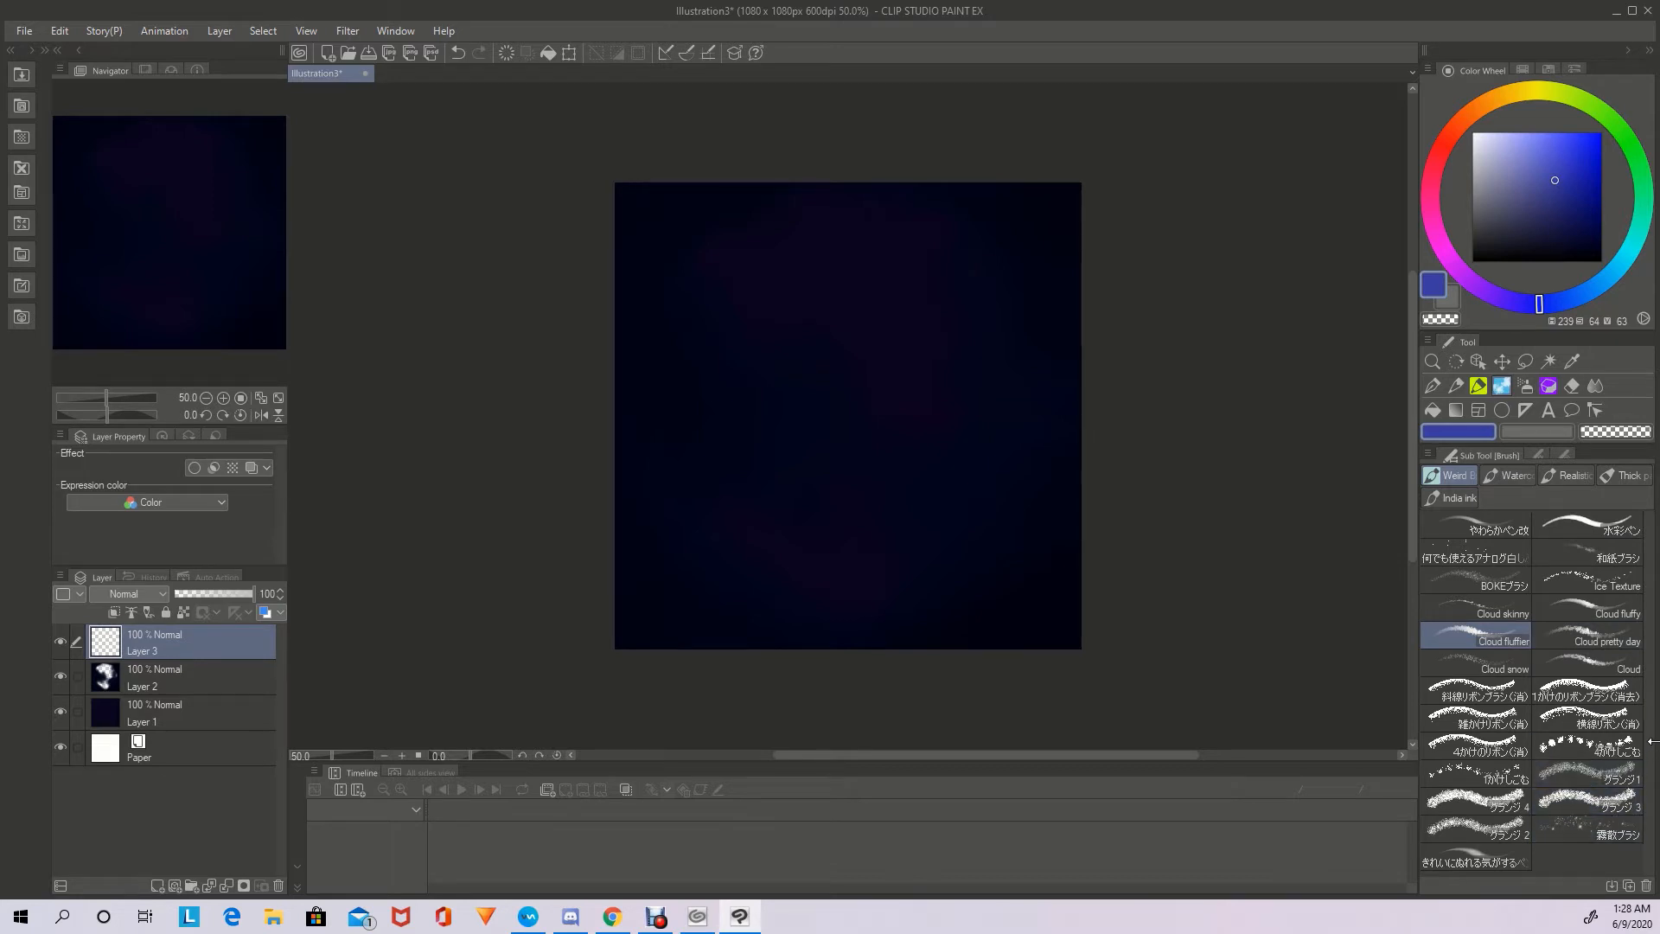
left_click(1524, 476)
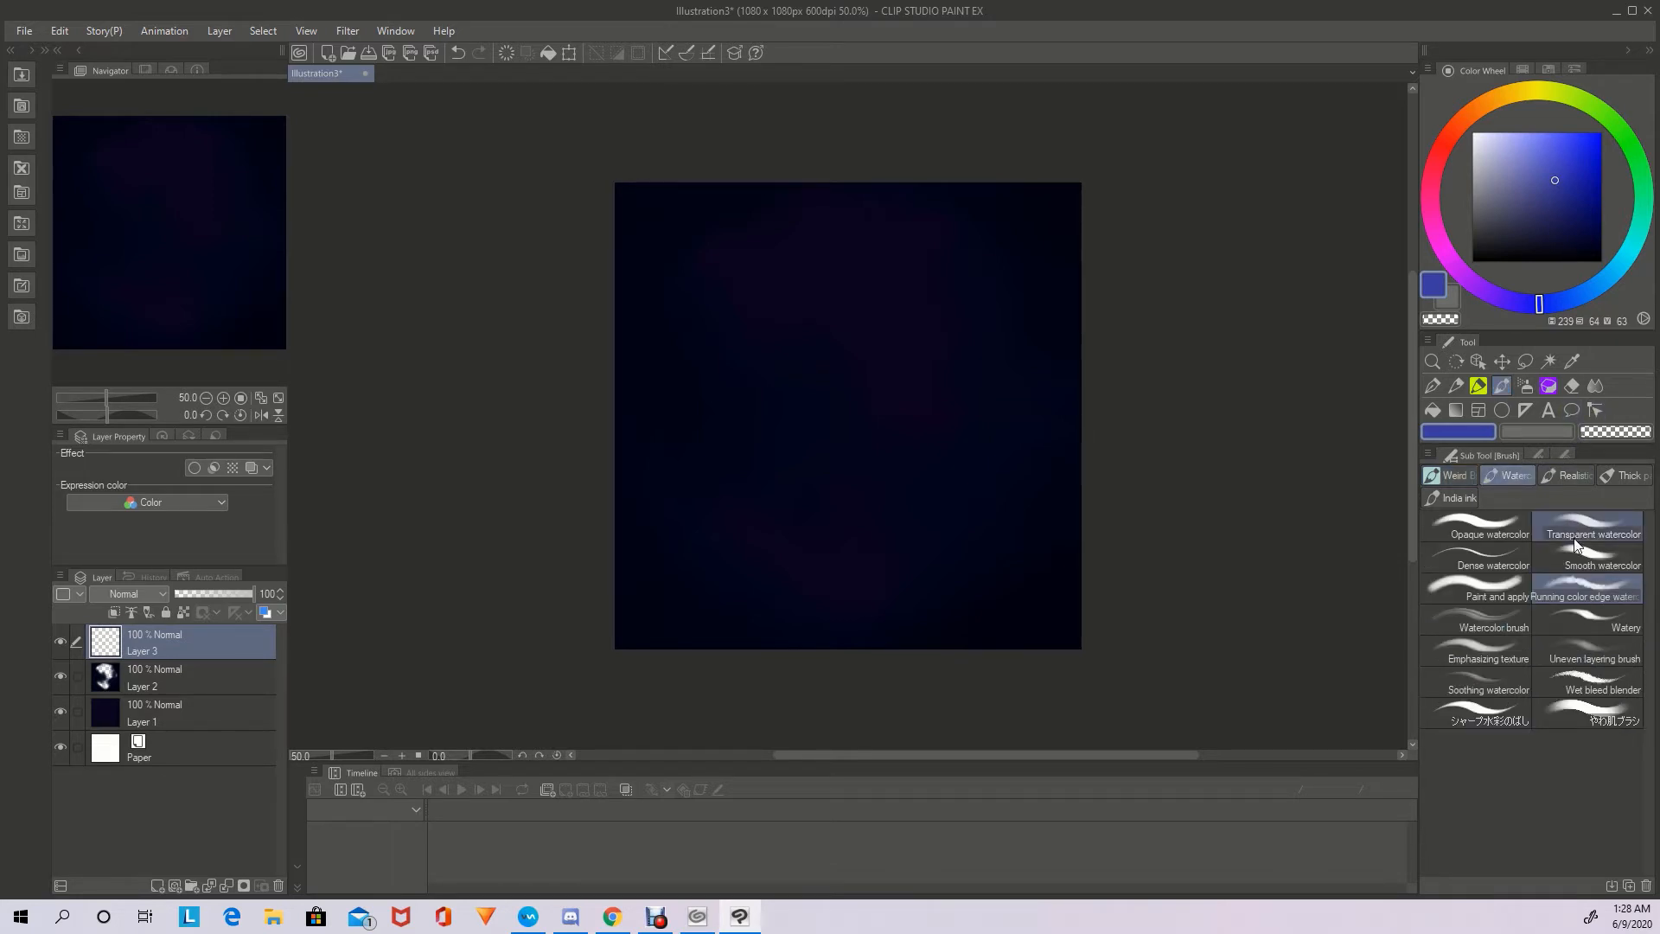
Switch to the CLIP STUDIO launcher and look through its list of management and service links
left_click(712, 916)
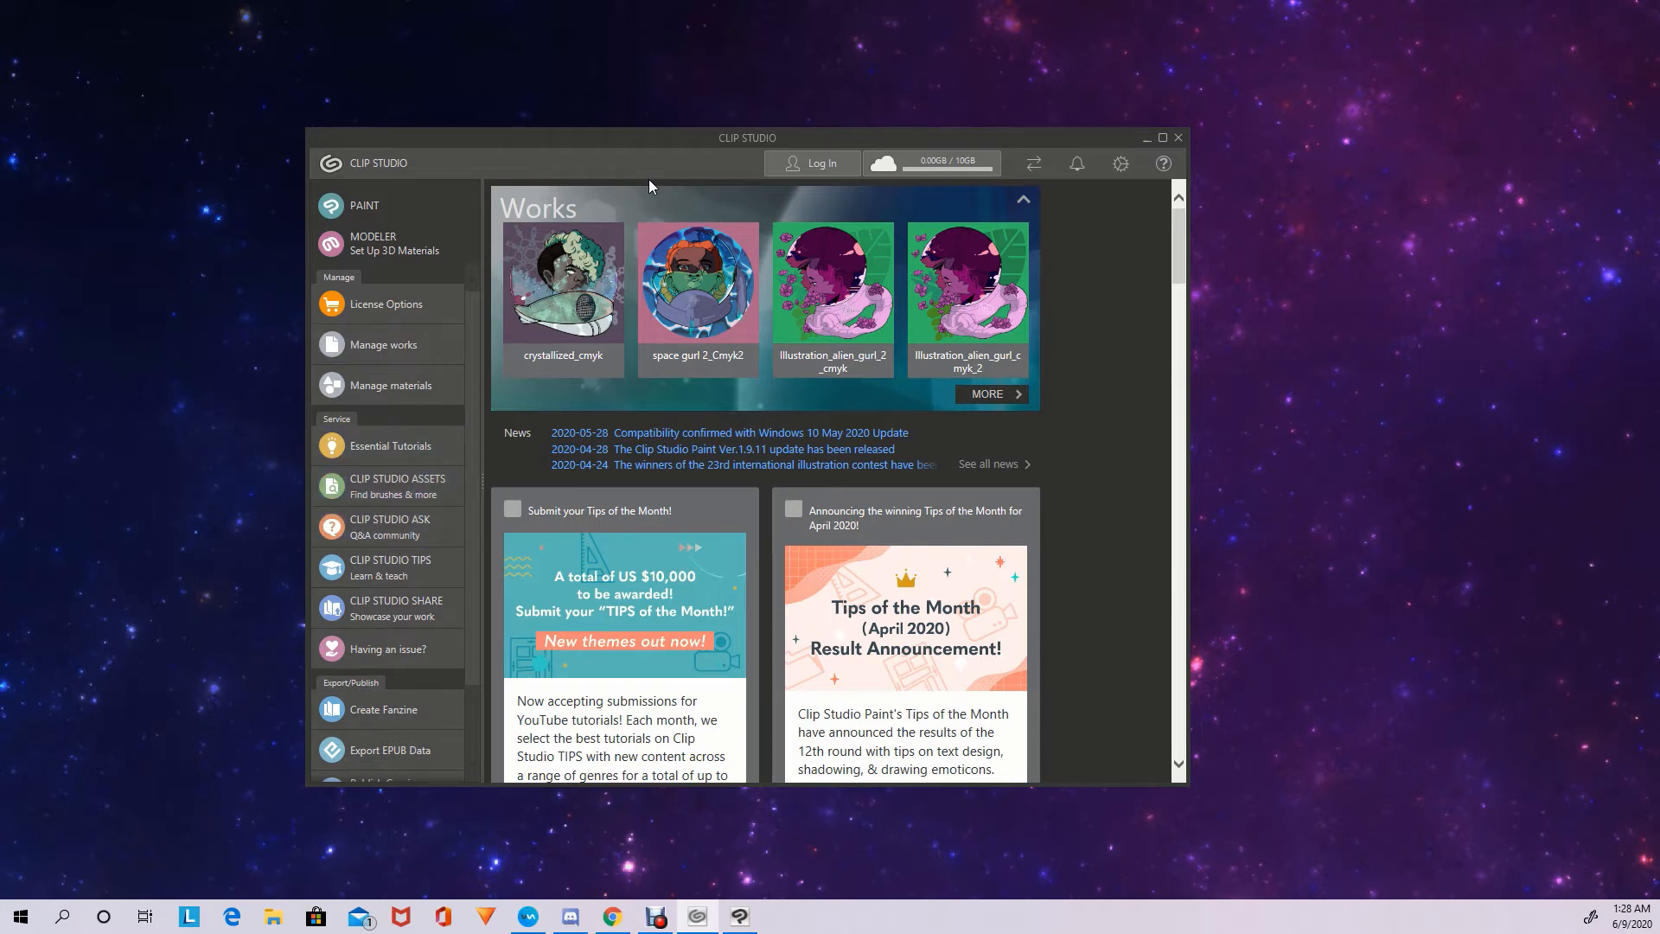
scroll(388, 522, "down", 2)
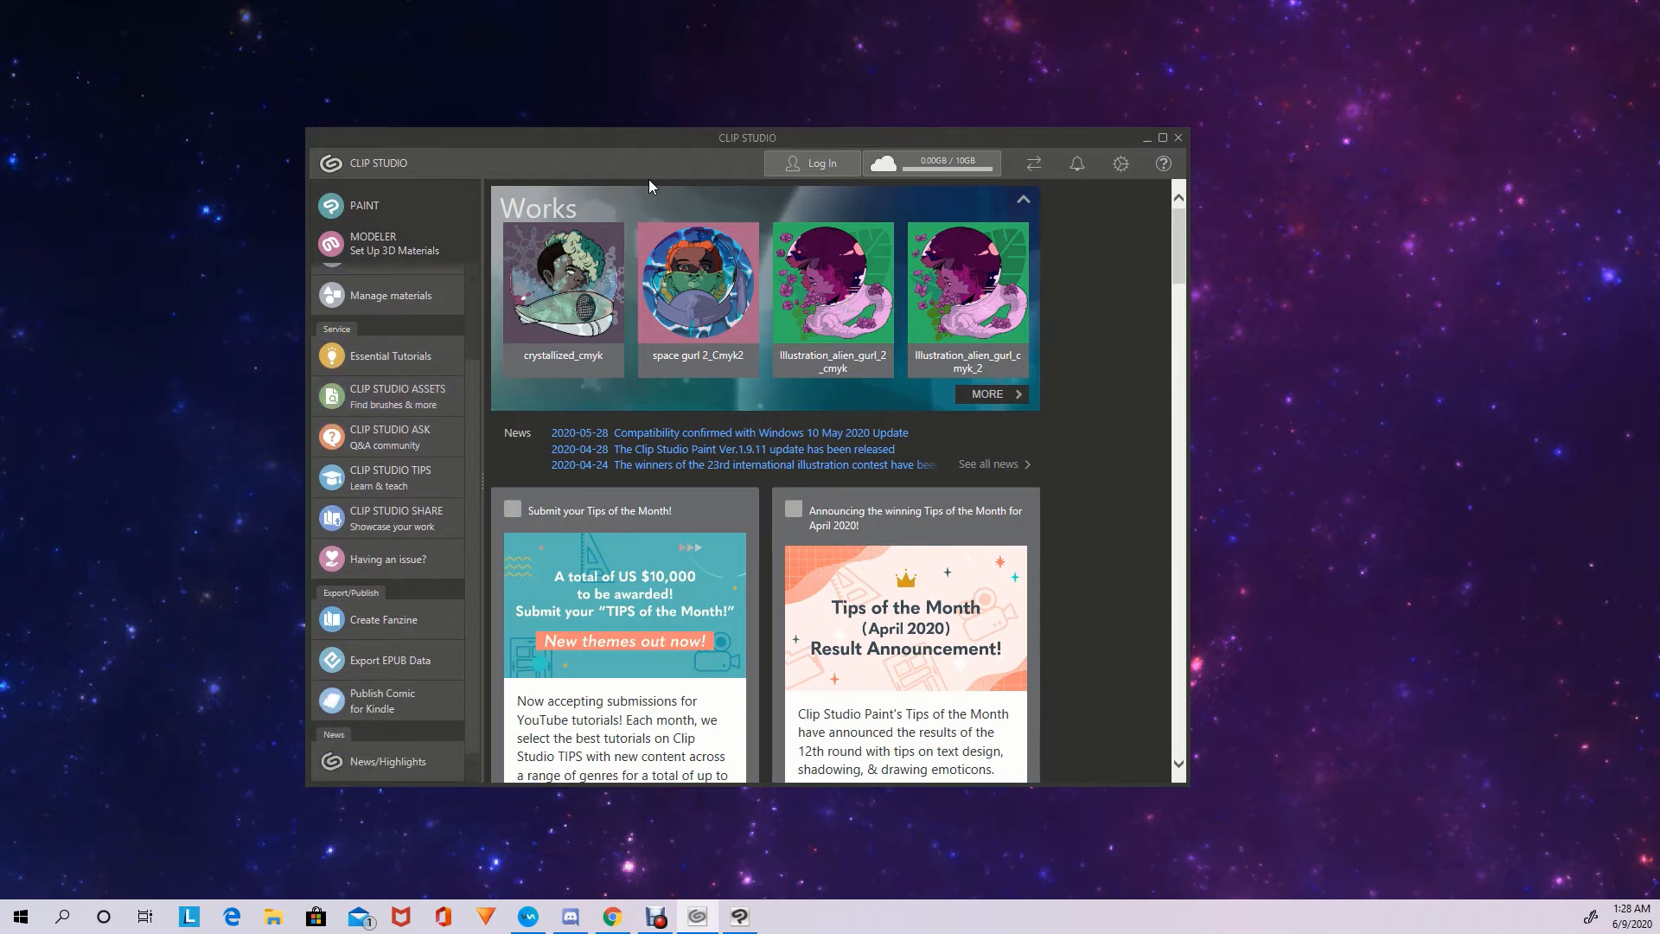
scroll(388, 522, "up", 2)
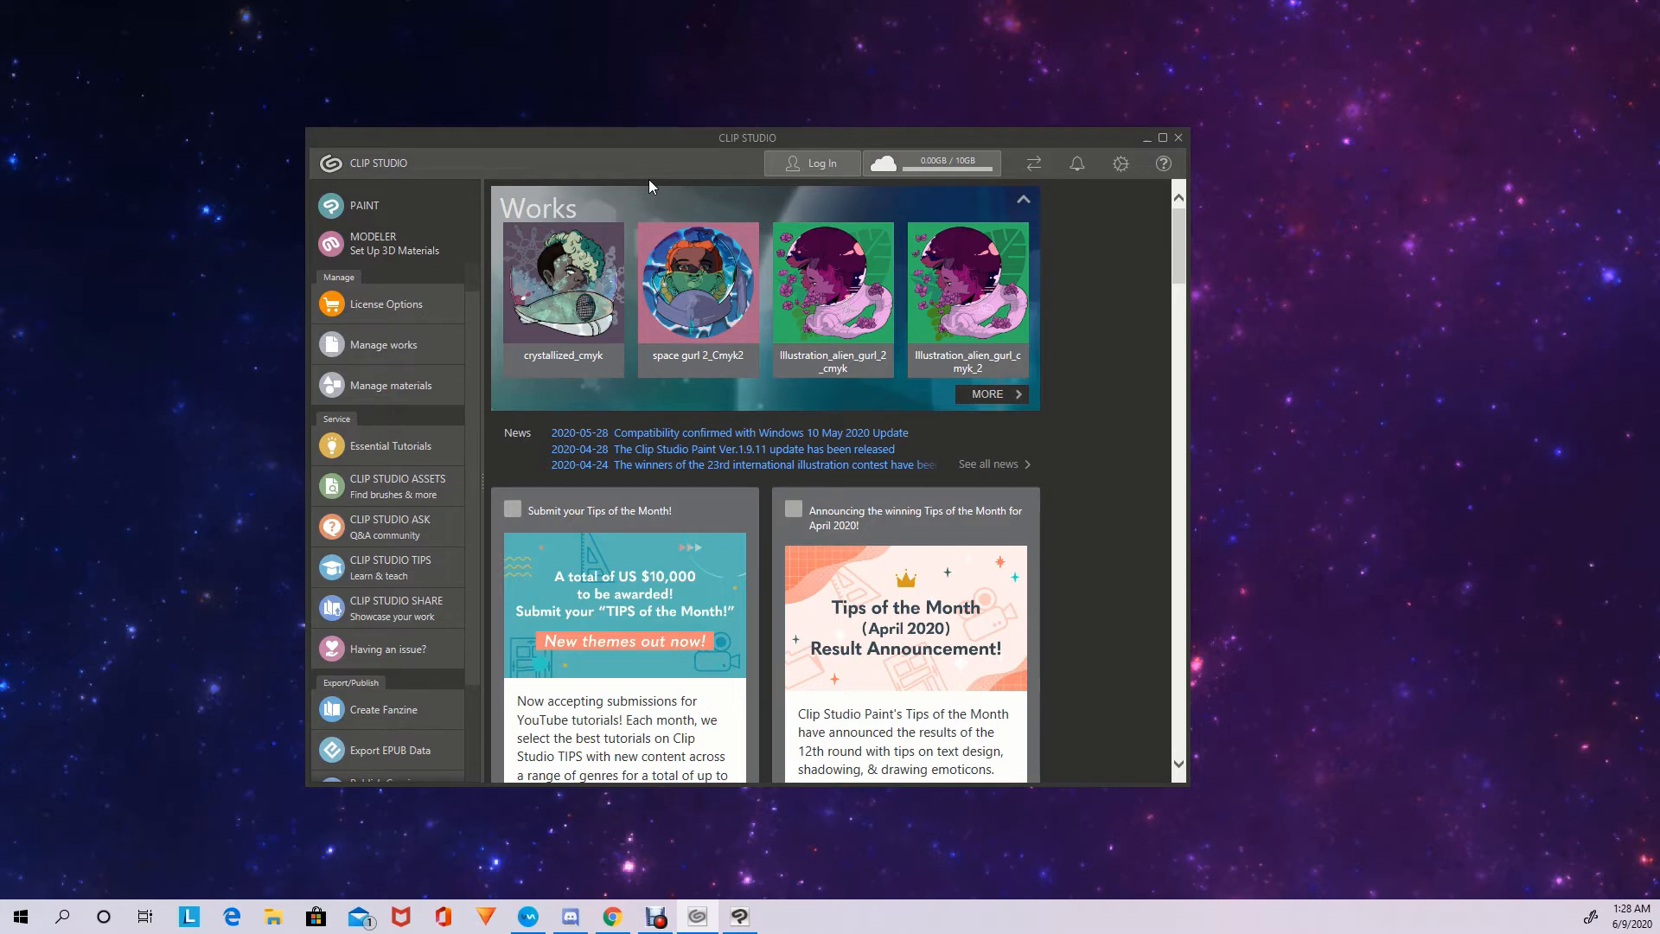
Look over the downloaded materials and CLIP STUDIO ASSETS in the launcher, and return to the illustration in CLIP STUDIO PAINT
scroll(387, 522, "down", 2)
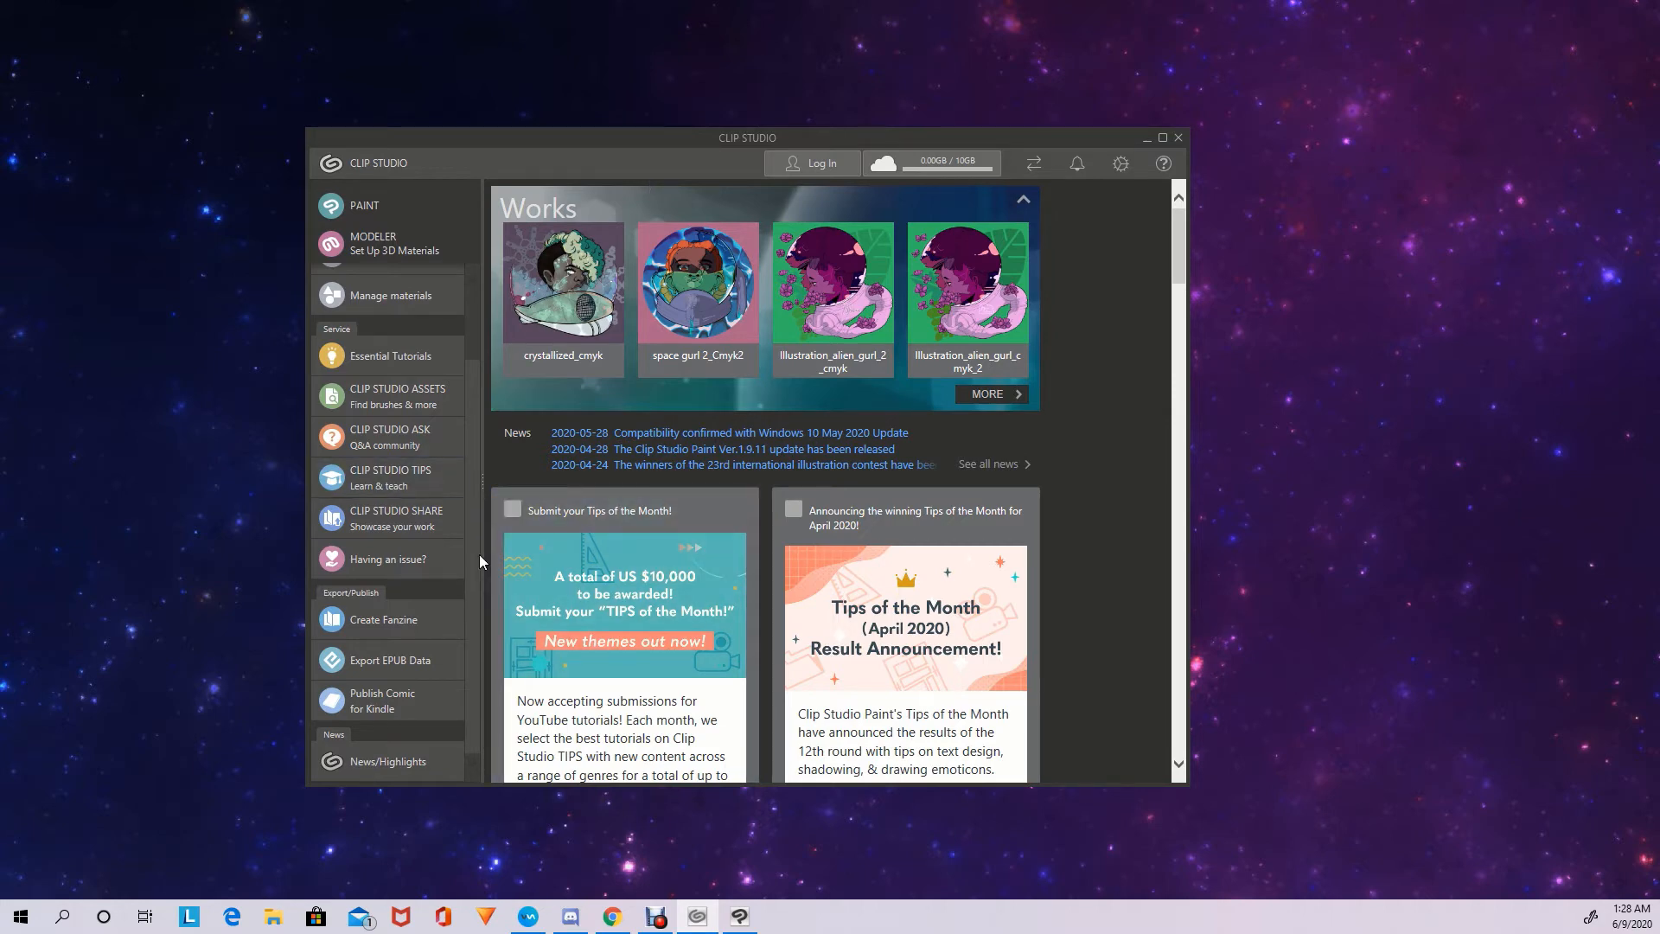
scroll(479, 556, "up", 2)
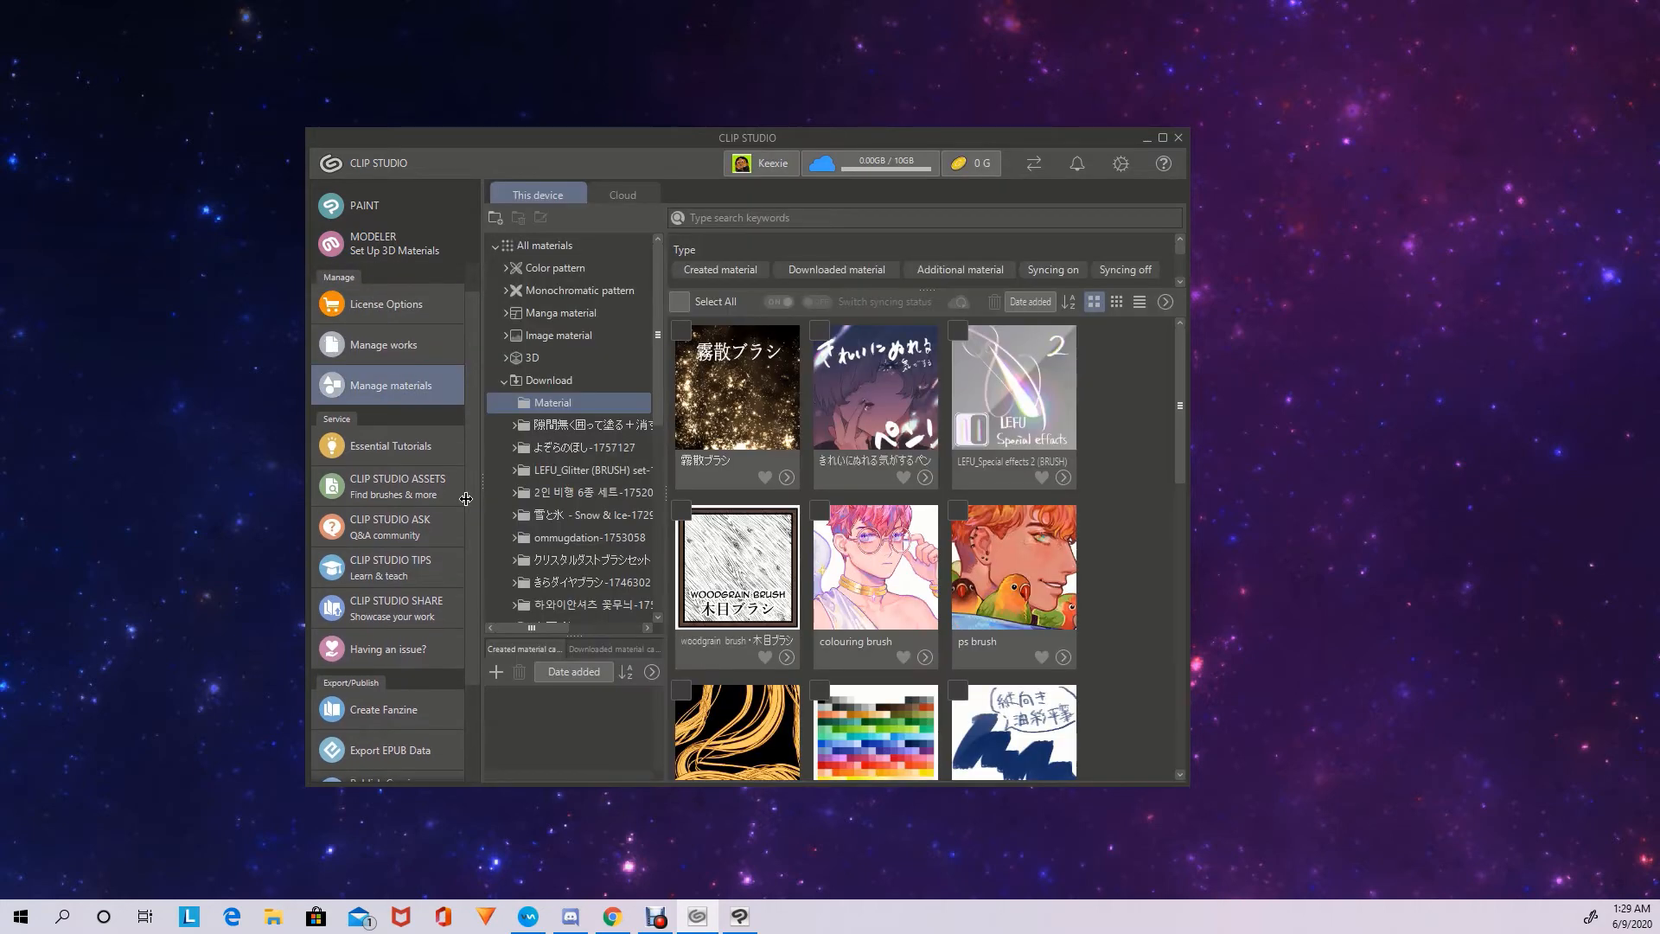
left_click(466, 499)
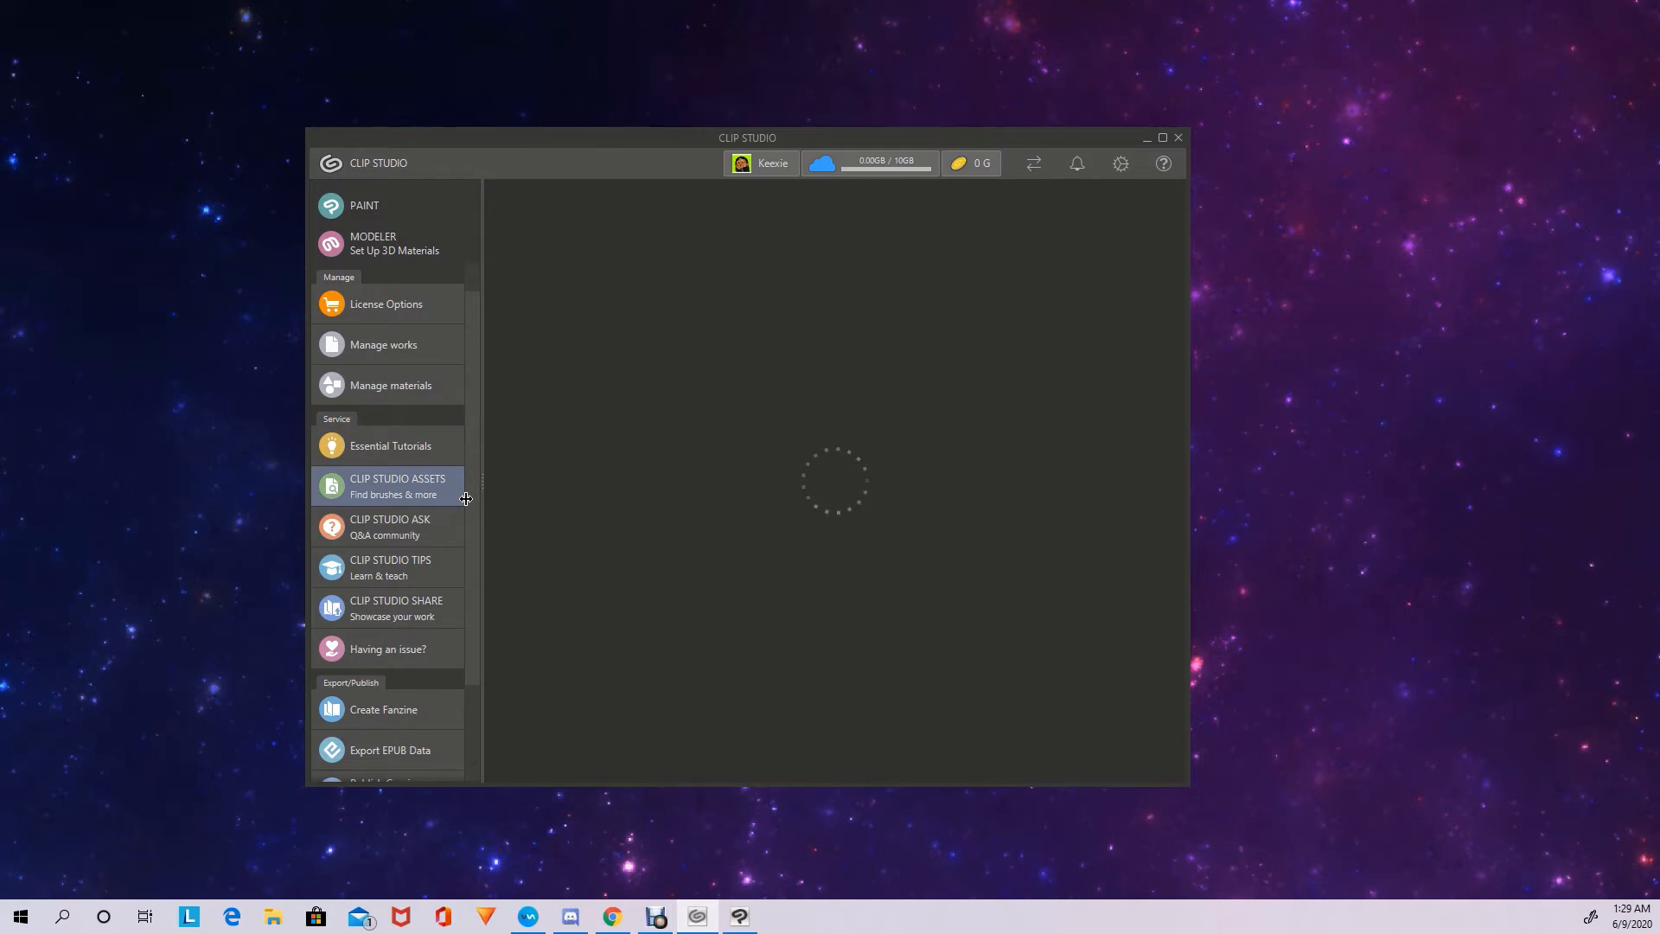
left_click(740, 917)
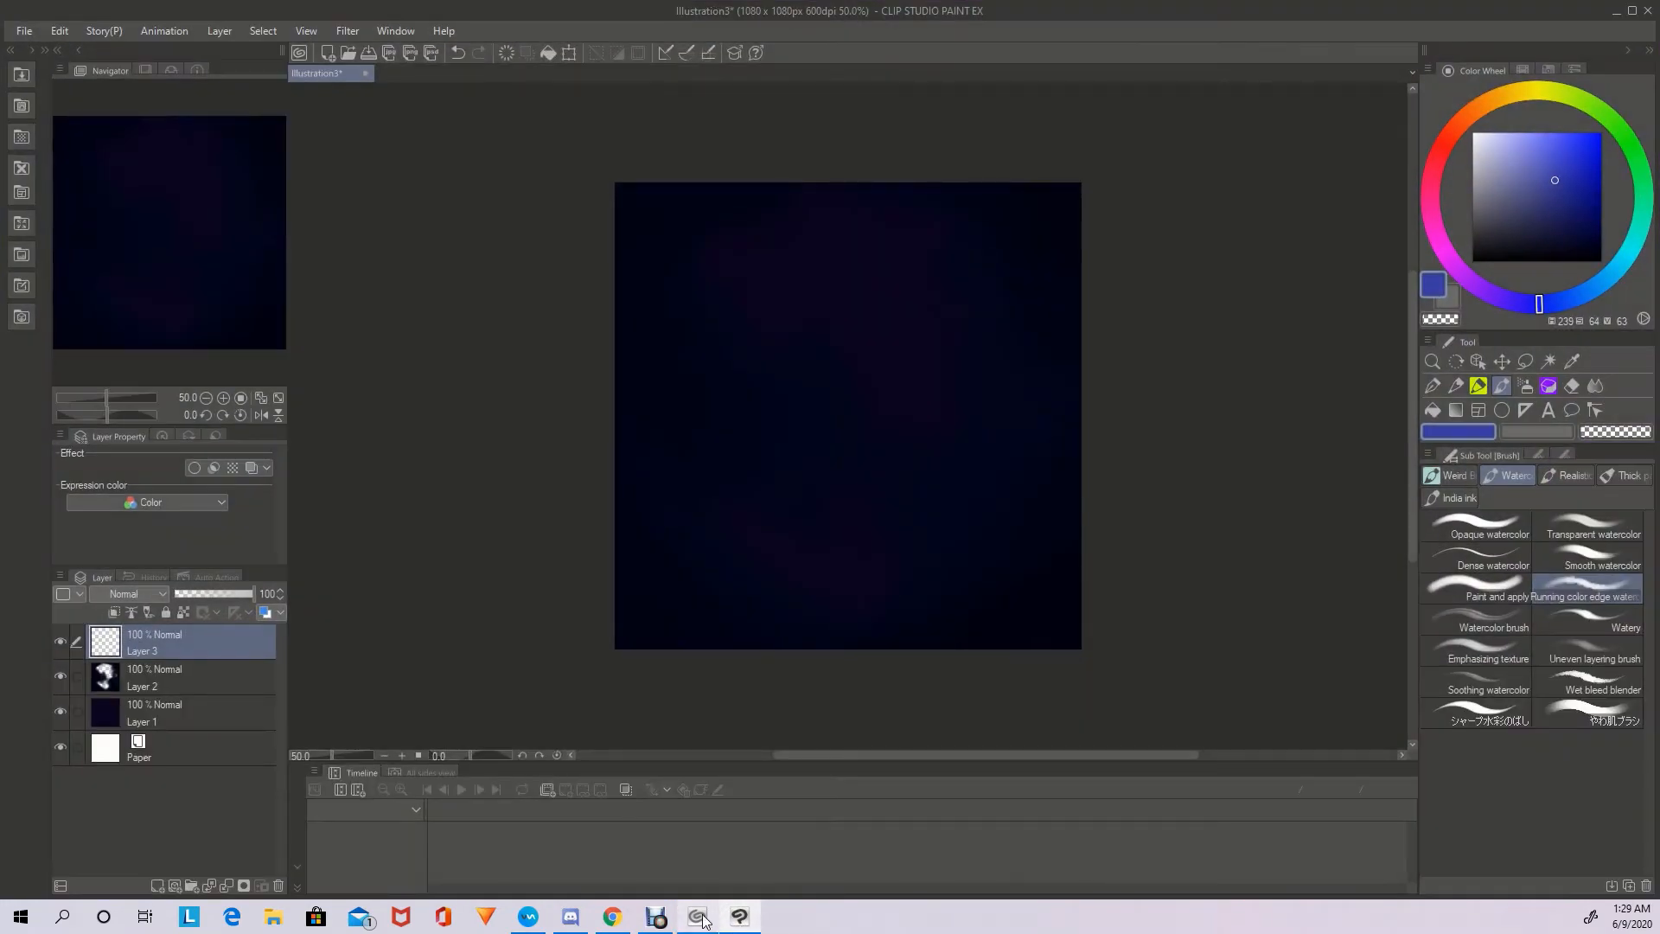
mouse_move(704, 922)
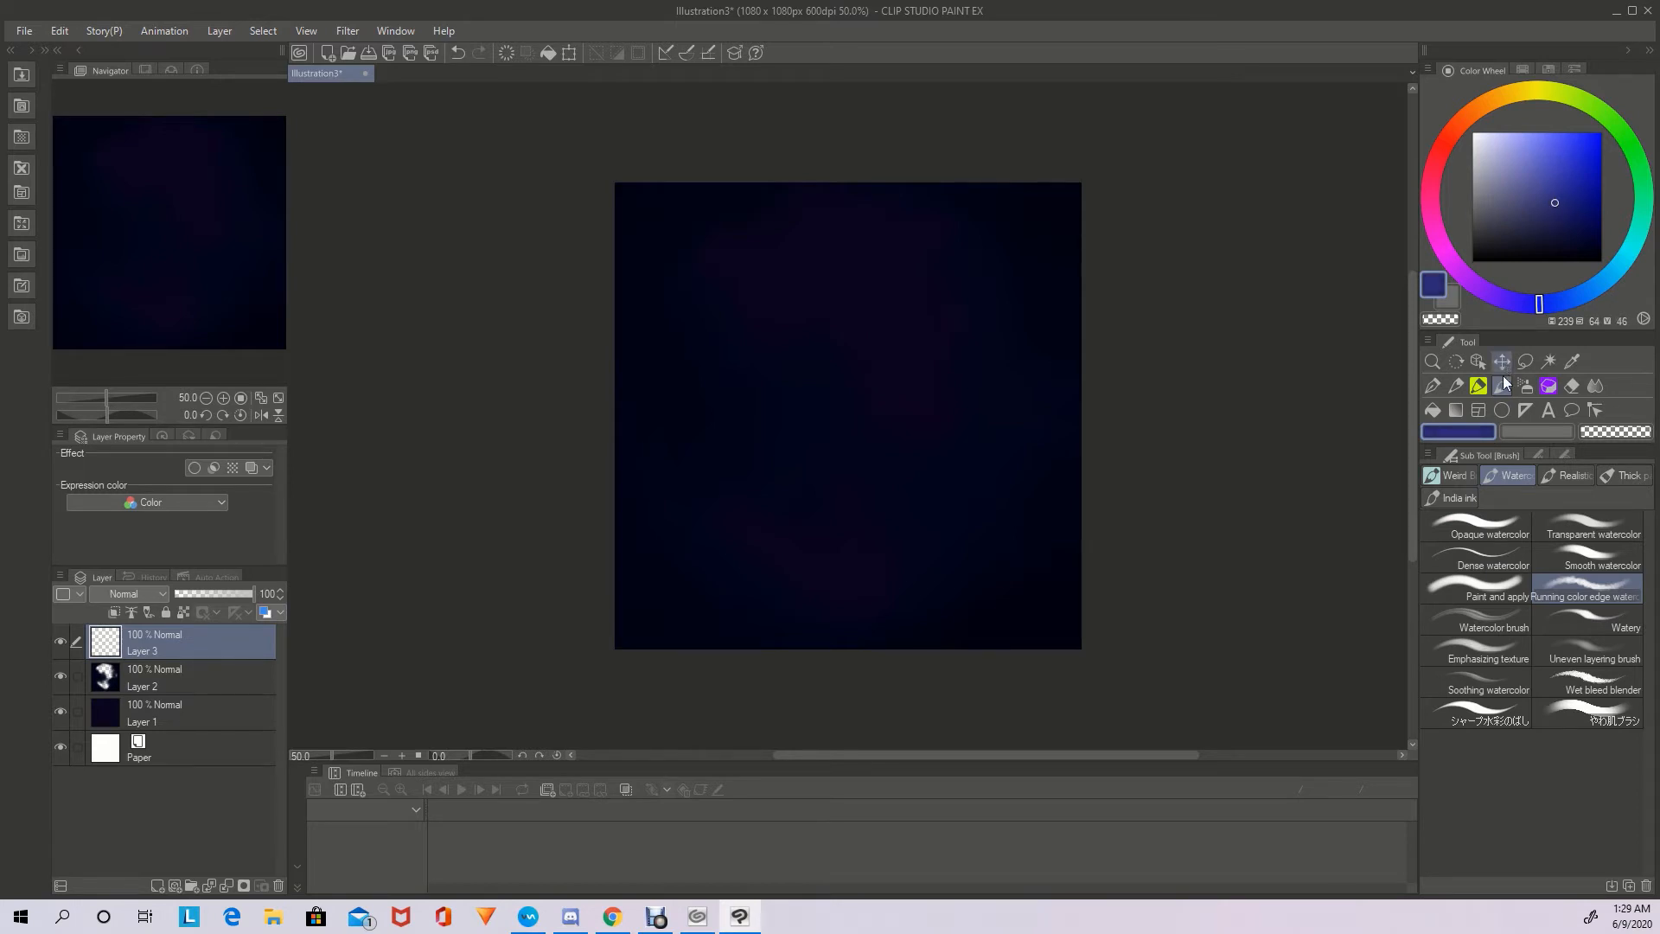
Try large soft blue strokes on Layer 3 with the Running color edge watercolor brush at size 316.3, and clear the layer
left_click(1537, 455)
left_click_drag(1541, 515, 1556, 513)
mouse_move(860, 585)
left_mouse_down()
mouse_move(906, 537)
mouse_move(878, 563)
mouse_move(906, 536)
mouse_move(904, 489)
mouse_move(870, 506)
mouse_move(938, 500)
mouse_move(954, 422)
mouse_move(1000, 449)
mouse_move(1012, 397)
mouse_move(948, 333)
mouse_move(997, 324)
mouse_move(972, 291)
mouse_move(1016, 306)
mouse_move(939, 229)
mouse_move(867, 206)
mouse_move(925, 291)
mouse_move(890, 296)
left_mouse_up()
mouse_move(775, 507)
left_mouse_down()
mouse_move(823, 482)
mouse_move(762, 472)
mouse_move(792, 511)
left_mouse_up()
mouse_move(820, 517)
left_mouse_down()
mouse_move(846, 398)
mouse_move(894, 351)
mouse_move(726, 273)
mouse_move(792, 257)
mouse_move(976, 326)
left_mouse_up()
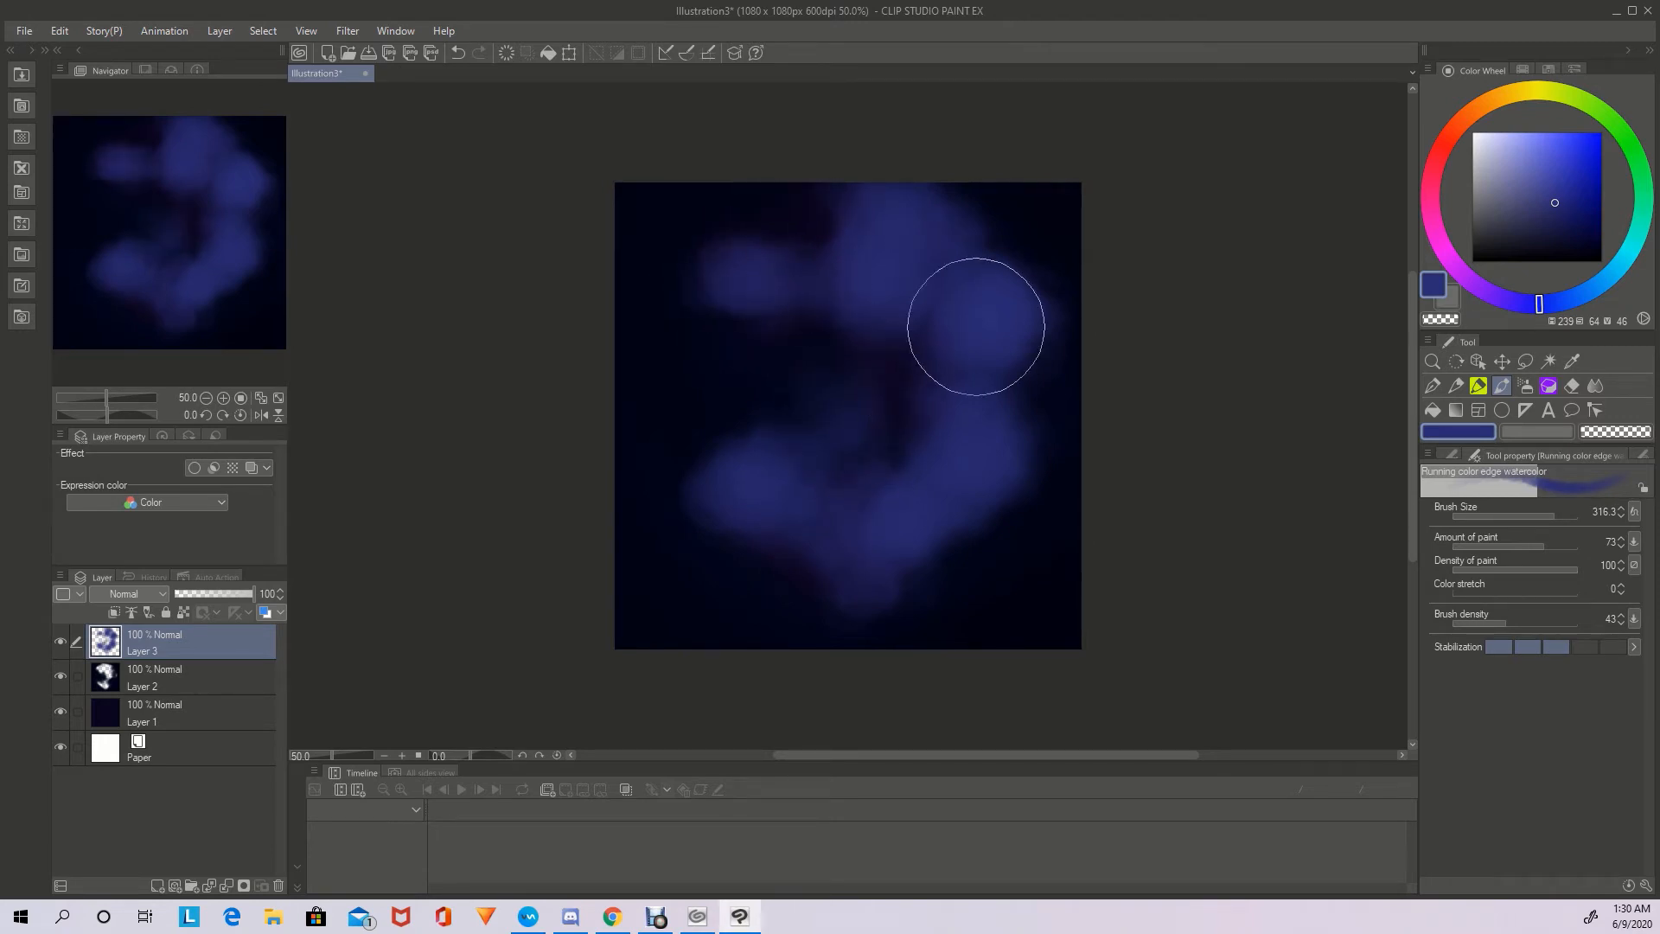
left_click(507, 53)
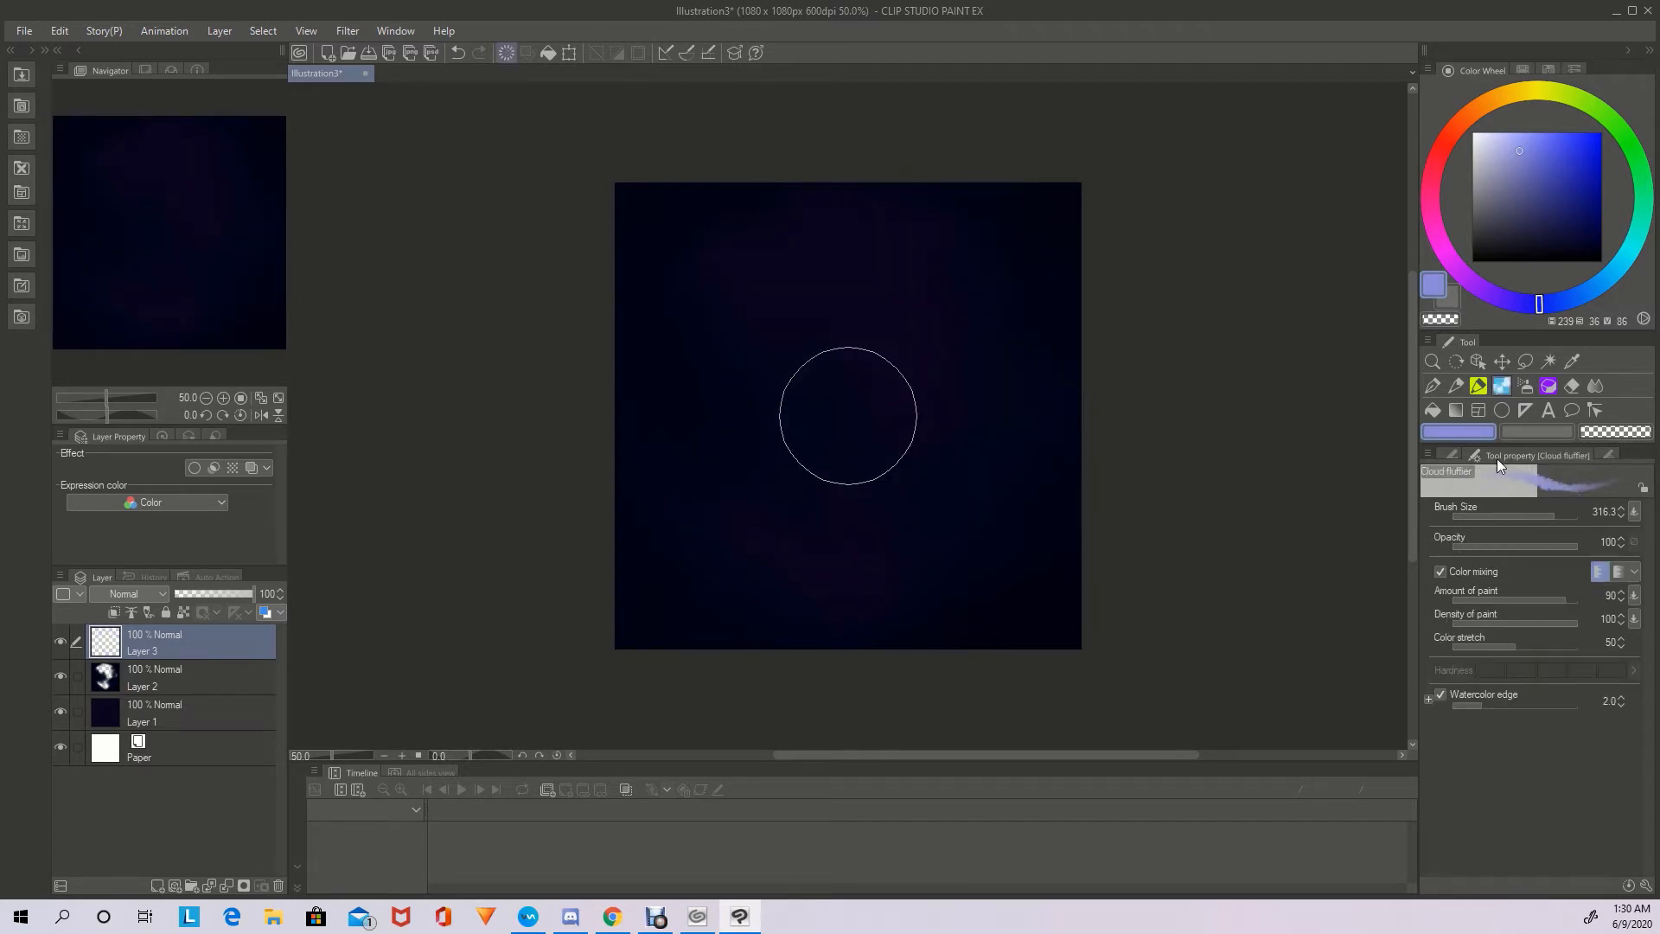
Paint broad light periwinkle clouds (H 239, S 36, V 86) over most of Layer 3 with the Cloud fluffier brush at size 316.3
left_click(1452, 454)
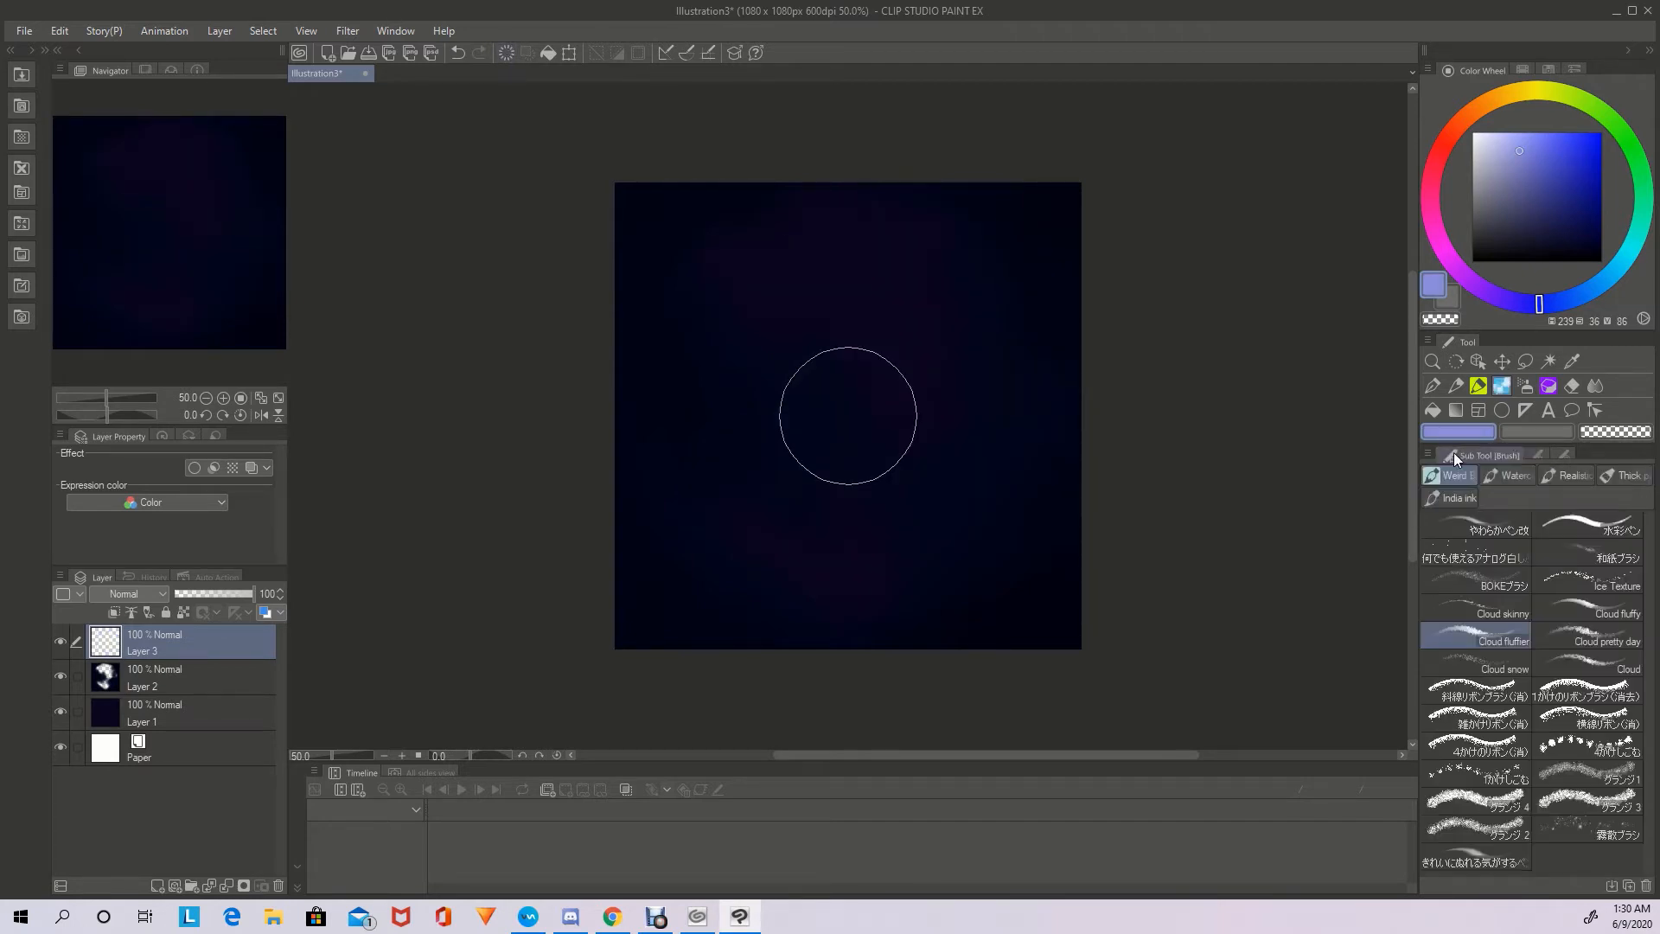
left_click(1506, 475)
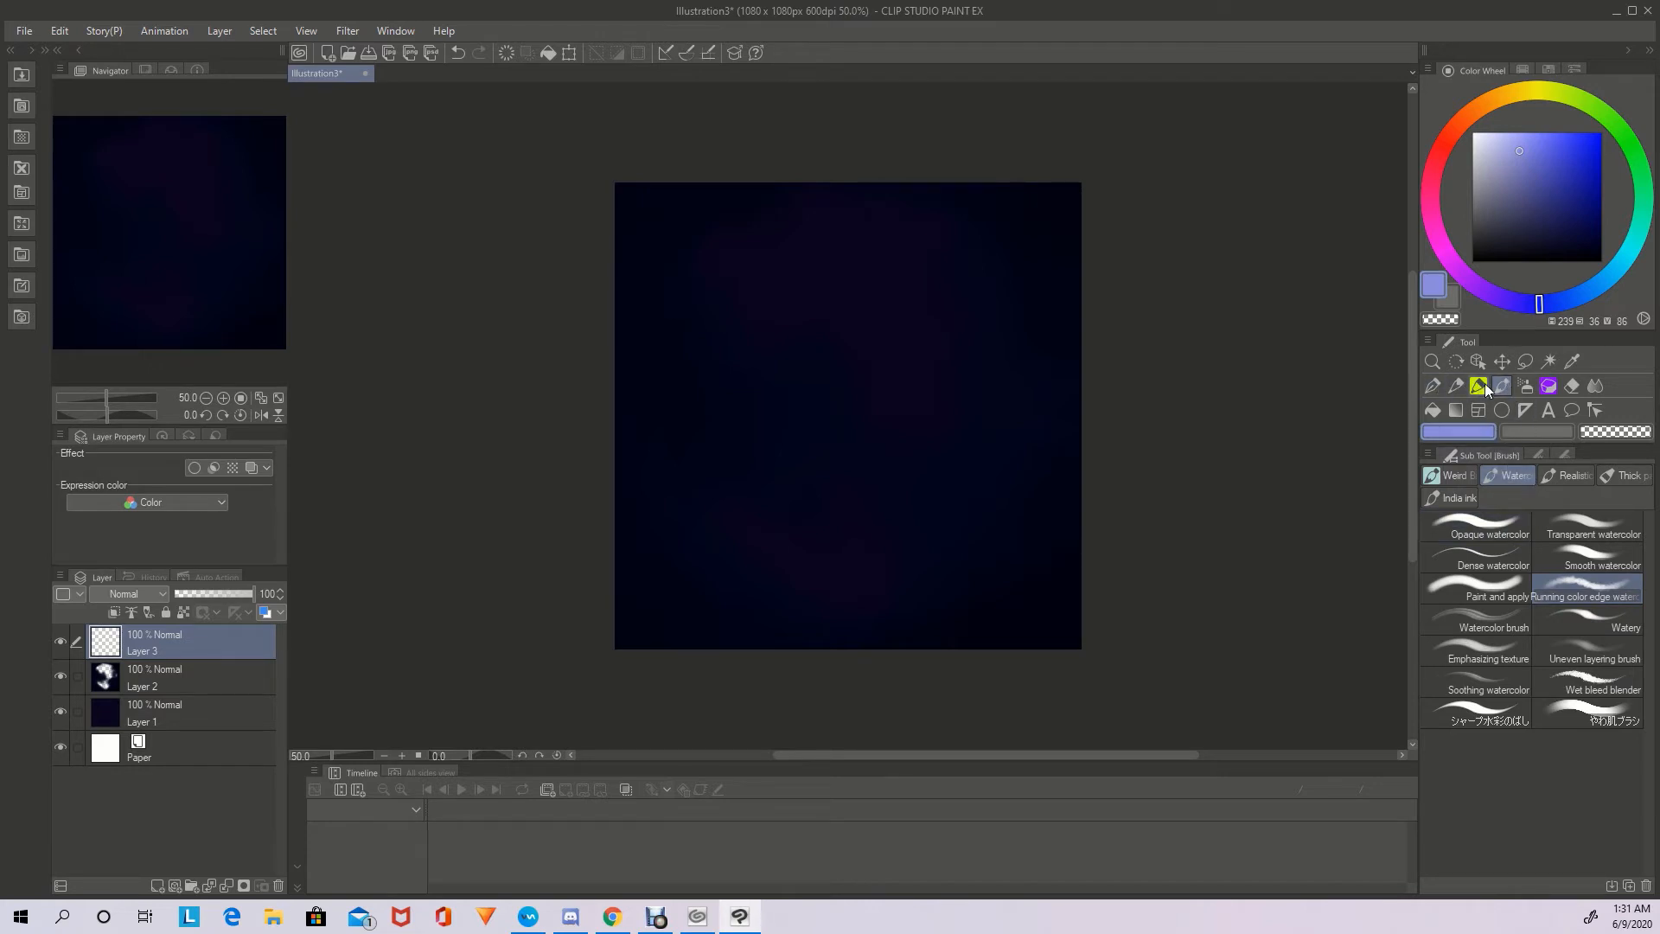
left_click(1448, 474)
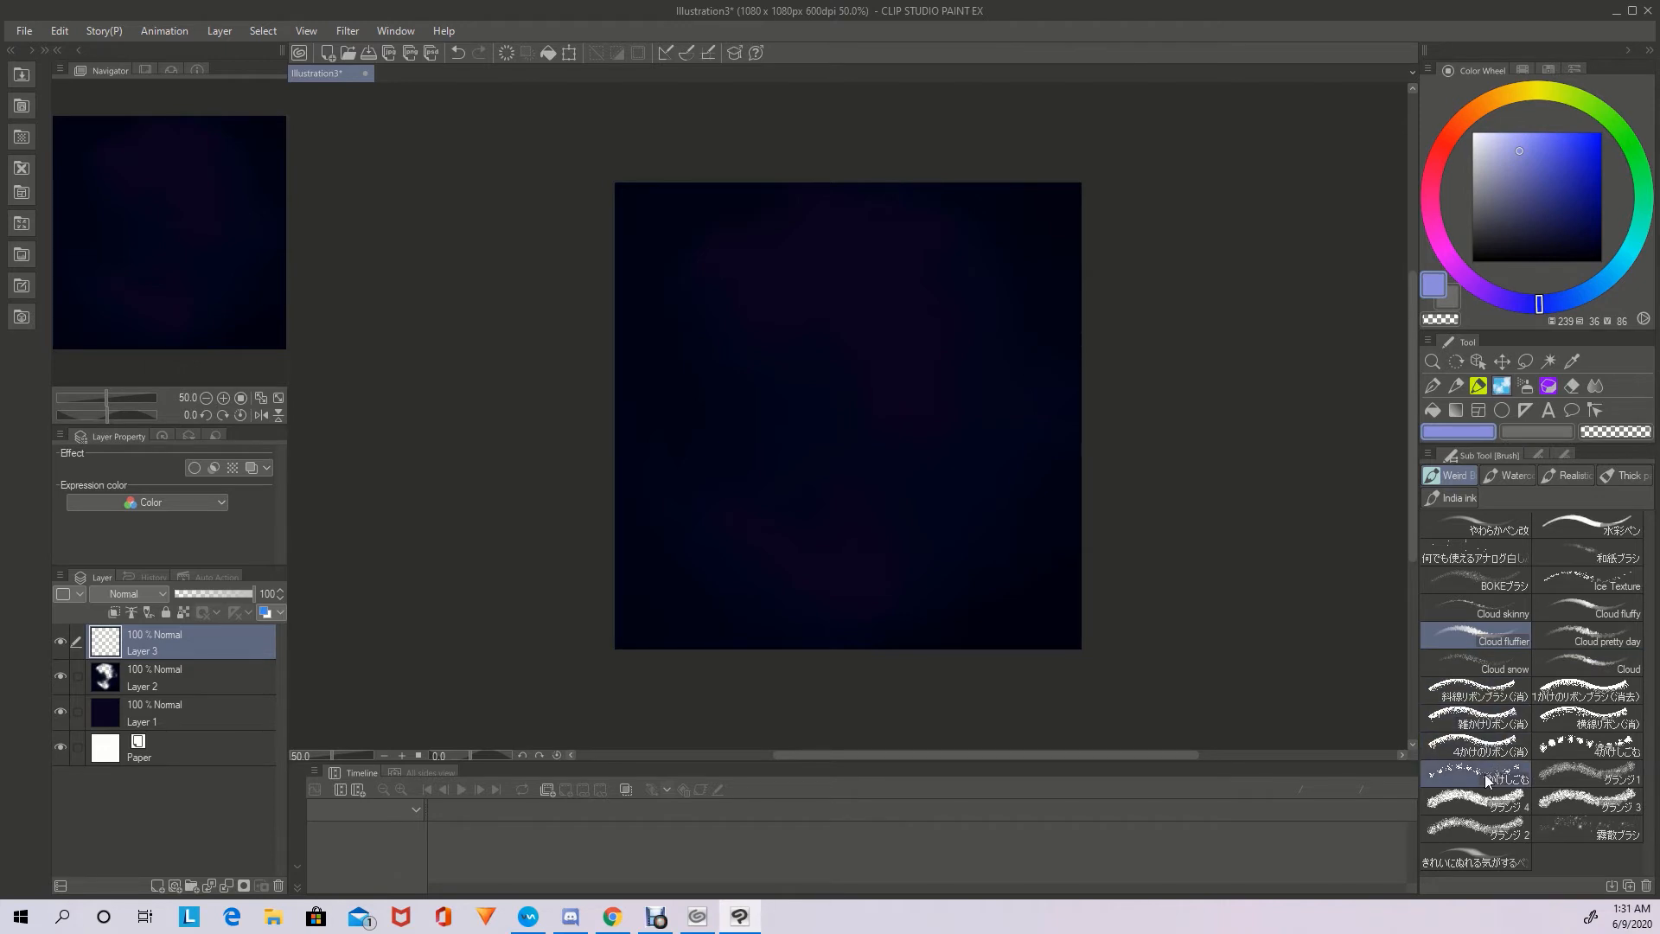
left_click(1536, 453)
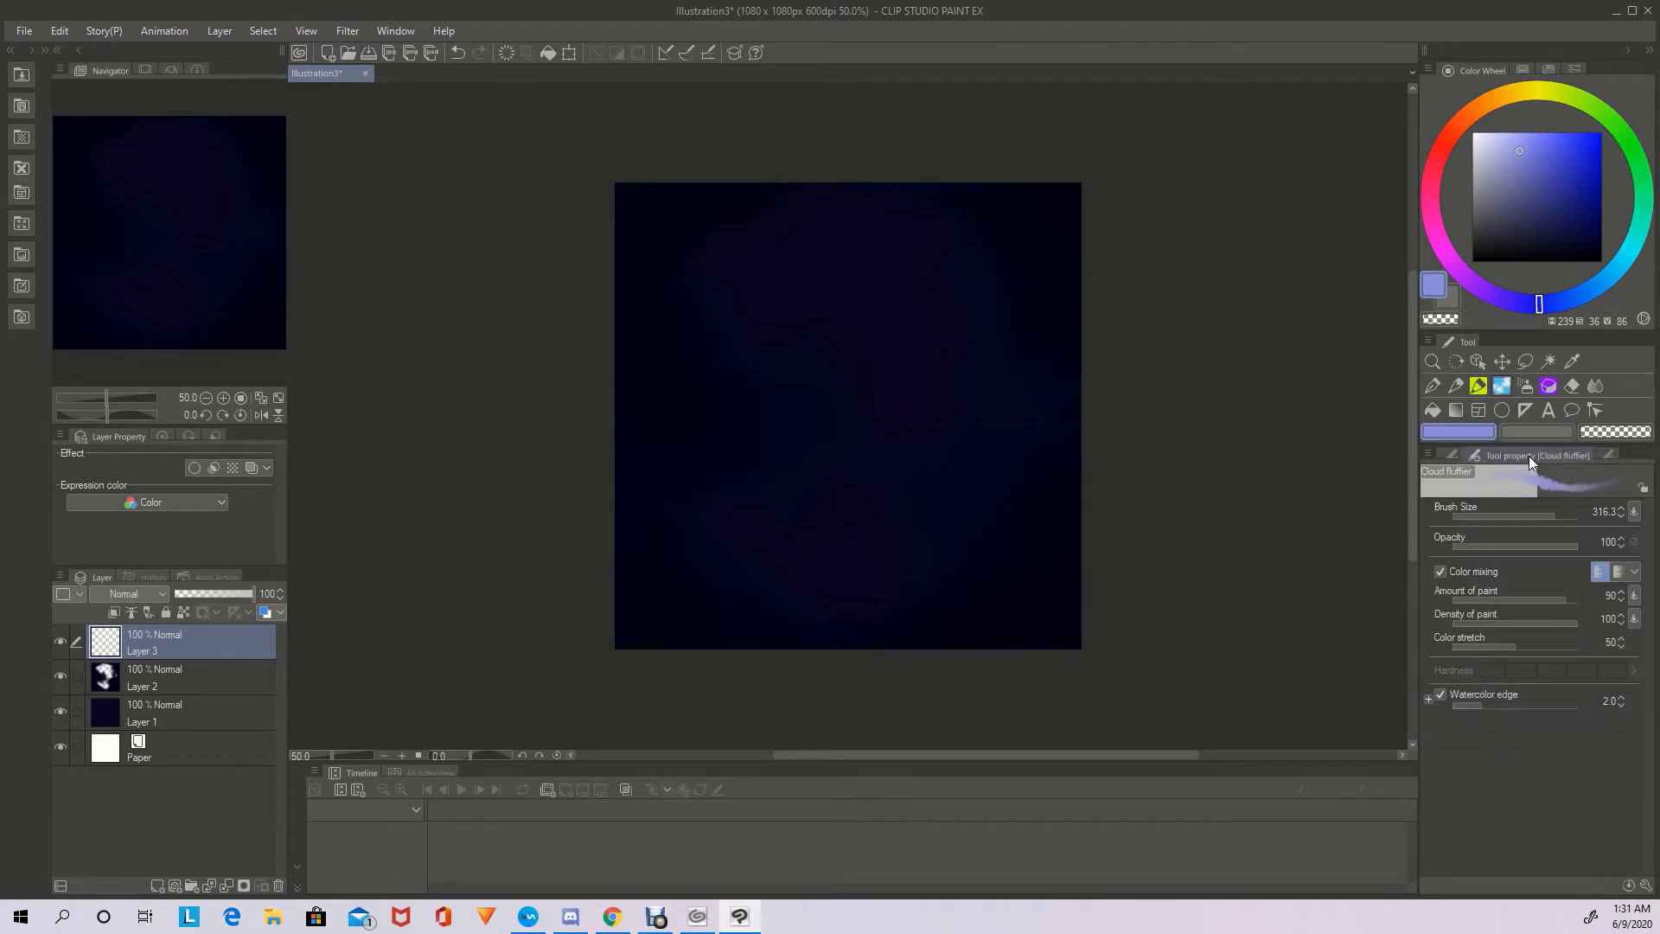
left_click(1452, 455)
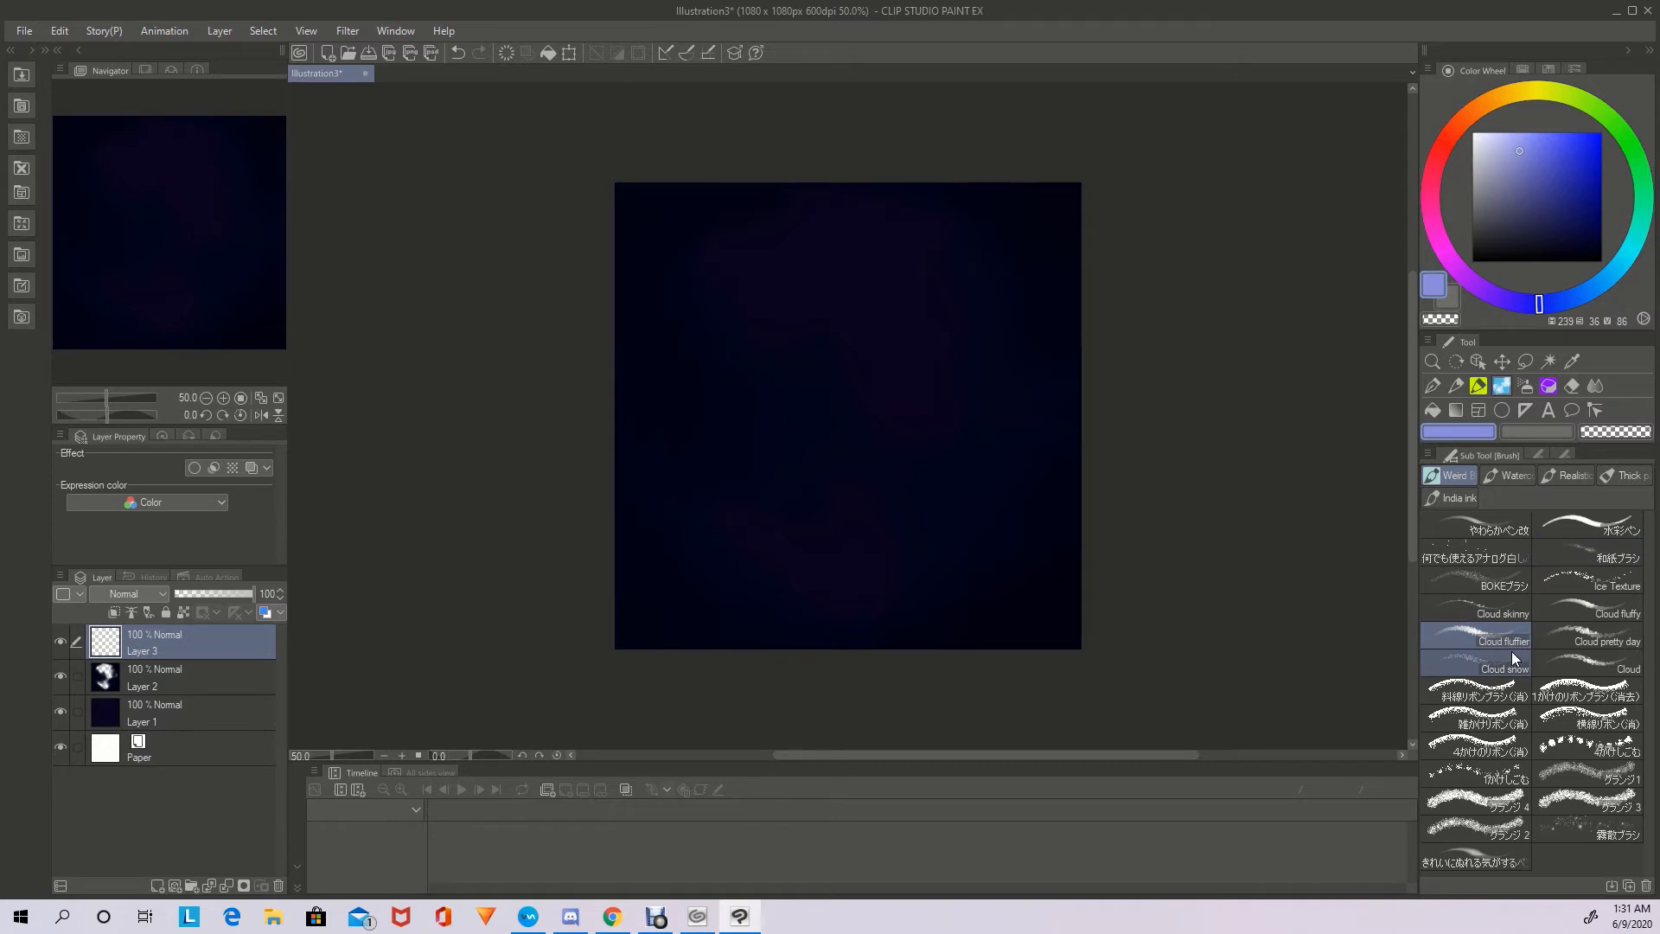
mouse_move(830, 545)
left_mouse_down()
mouse_move(907, 542)
mouse_move(975, 489)
mouse_move(1000, 423)
mouse_move(993, 322)
mouse_move(971, 272)
mouse_move(800, 242)
mouse_move(783, 262)
mouse_move(811, 291)
mouse_move(729, 326)
mouse_move(807, 305)
mouse_move(871, 324)
mouse_move(920, 299)
mouse_move(915, 264)
mouse_move(863, 274)
mouse_move(964, 297)
mouse_move(1018, 352)
mouse_move(1027, 462)
mouse_move(874, 536)
mouse_move(806, 546)
mouse_move(734, 526)
mouse_move(750, 497)
mouse_move(887, 519)
mouse_move(825, 536)
mouse_move(784, 521)
mouse_move(848, 508)
mouse_move(822, 483)
mouse_move(898, 491)
mouse_move(889, 566)
mouse_move(811, 565)
mouse_move(921, 545)
mouse_move(817, 533)
mouse_move(951, 548)
mouse_move(782, 512)
mouse_move(898, 526)
mouse_move(792, 536)
mouse_move(875, 576)
mouse_move(899, 540)
mouse_move(788, 504)
mouse_move(816, 481)
mouse_move(761, 454)
mouse_move(946, 412)
mouse_move(928, 392)
mouse_move(782, 371)
mouse_move(749, 394)
mouse_move(843, 433)
mouse_move(907, 574)
mouse_move(949, 596)
mouse_move(772, 575)
mouse_move(1009, 507)
mouse_move(930, 451)
mouse_move(971, 252)
mouse_move(945, 222)
mouse_move(1106, 386)
left_mouse_up()
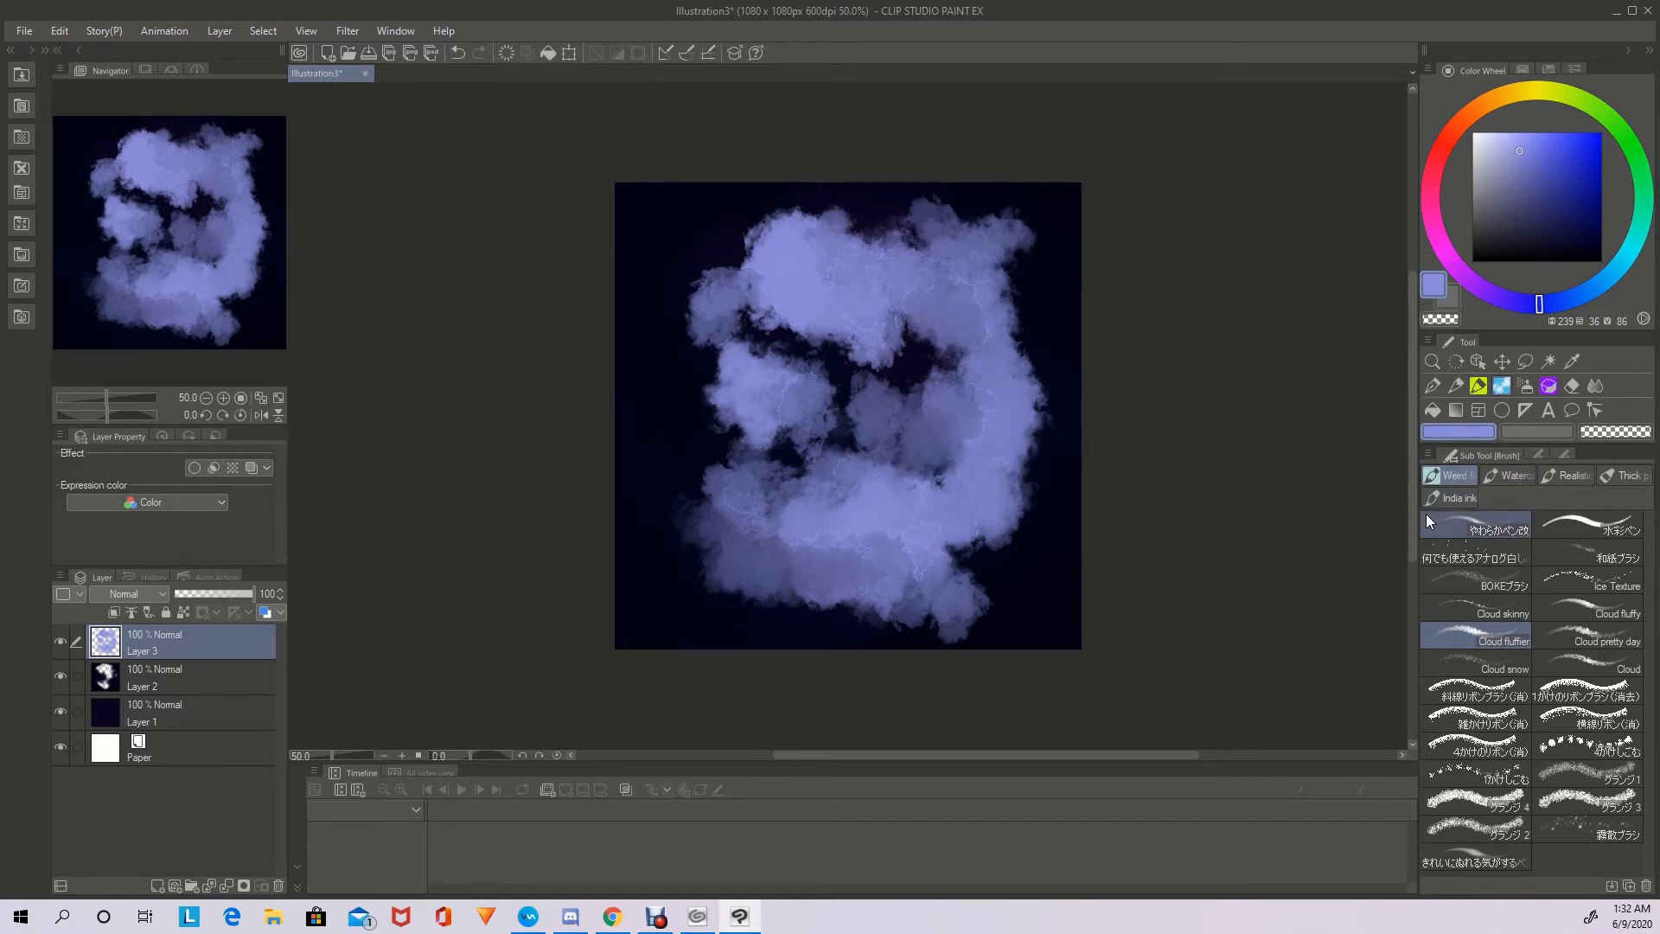
Cover the cloud's centre and outer edges with dark navy from the color history, leaving a rough light ring
left_click(1524, 69)
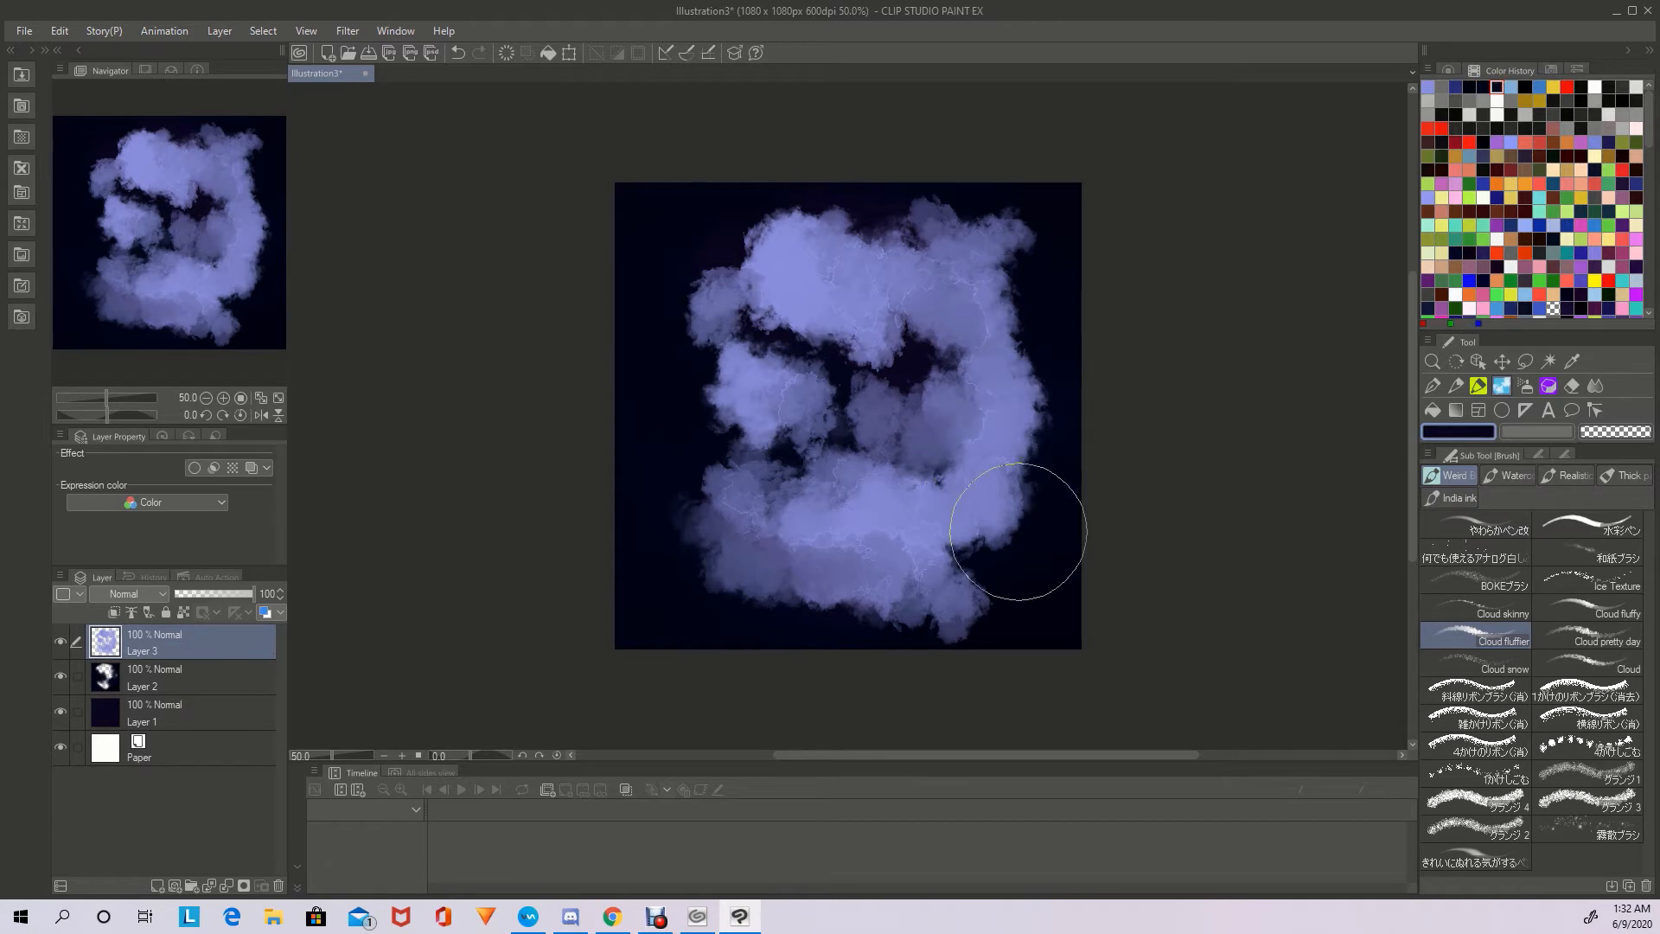
mouse_move(956, 630)
left_mouse_down()
mouse_move(980, 545)
mouse_move(938, 614)
mouse_move(918, 573)
mouse_move(838, 606)
mouse_move(881, 605)
mouse_move(990, 543)
mouse_move(979, 526)
mouse_move(871, 566)
mouse_move(967, 523)
mouse_move(1018, 452)
mouse_move(988, 218)
mouse_move(884, 222)
mouse_move(992, 263)
mouse_move(1045, 372)
mouse_move(1050, 423)
mouse_move(973, 571)
mouse_move(982, 607)
mouse_move(761, 615)
mouse_move(725, 602)
mouse_move(700, 504)
mouse_move(680, 537)
mouse_move(698, 593)
mouse_move(743, 594)
mouse_move(683, 424)
mouse_move(726, 405)
mouse_move(753, 436)
mouse_move(715, 573)
mouse_move(782, 441)
mouse_move(878, 388)
mouse_move(786, 338)
mouse_move(868, 321)
mouse_move(878, 345)
mouse_move(883, 421)
mouse_move(832, 479)
mouse_move(890, 455)
mouse_move(925, 380)
left_mouse_up()
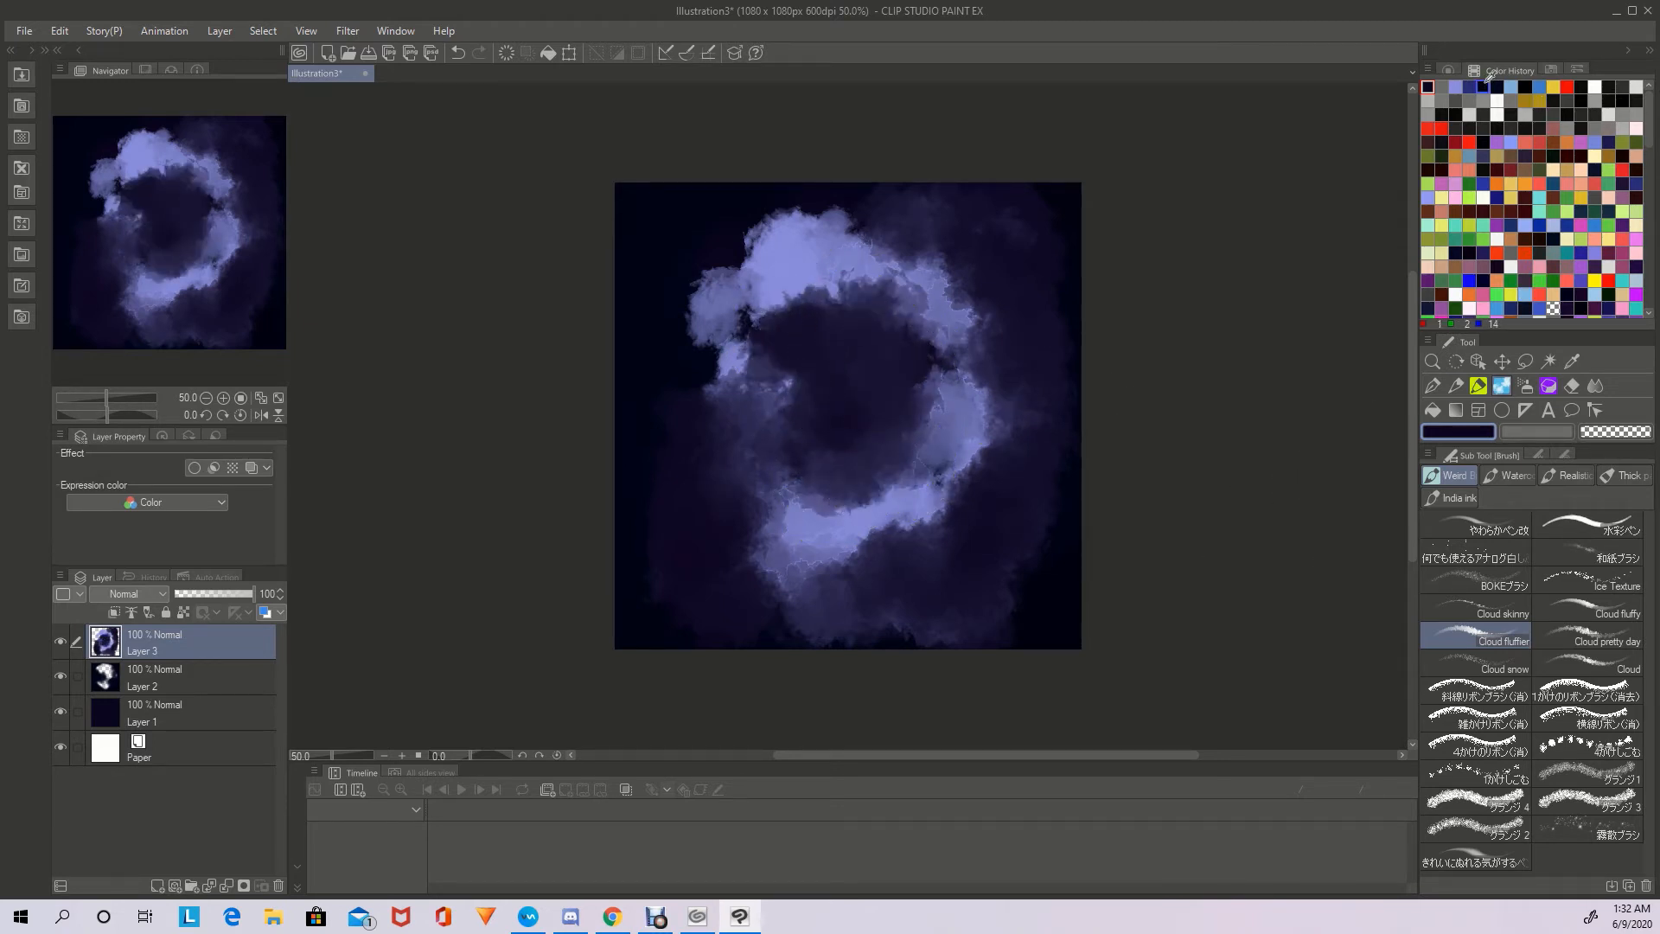
mouse_move(1040, 270)
left_mouse_down()
mouse_move(1046, 218)
mouse_move(1006, 184)
mouse_move(933, 176)
mouse_move(1010, 202)
left_mouse_up()
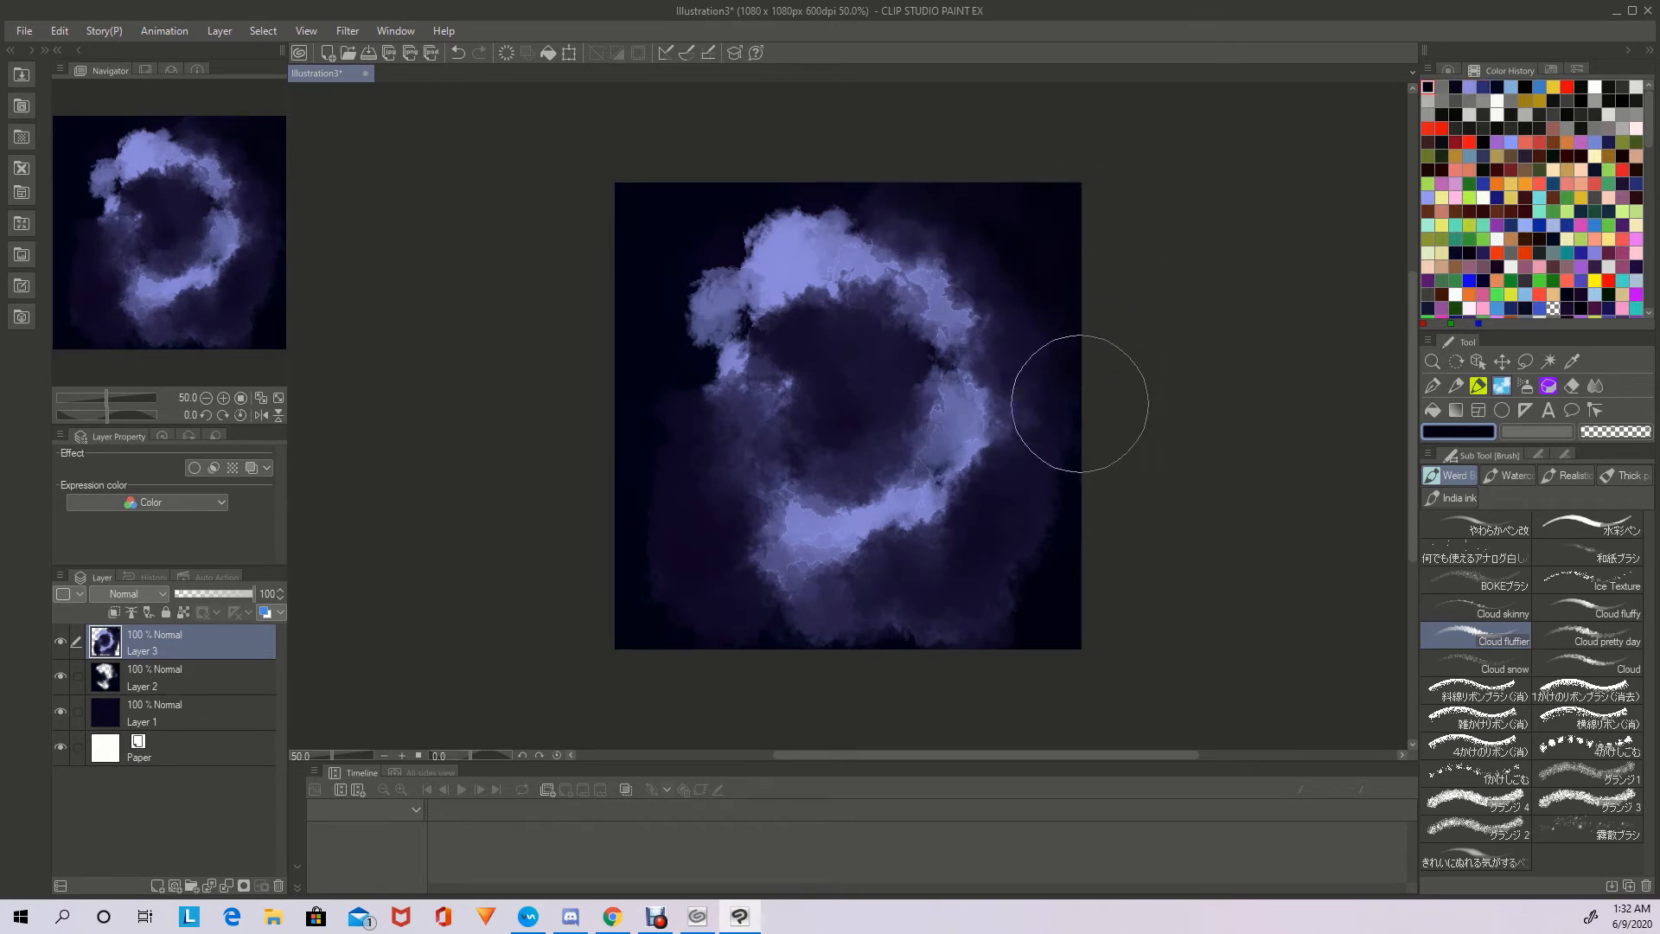
mouse_move(1016, 612)
left_mouse_down()
mouse_move(930, 652)
mouse_move(985, 613)
mouse_move(922, 638)
mouse_move(697, 600)
mouse_move(709, 615)
mouse_move(634, 548)
mouse_move(630, 452)
mouse_move(682, 374)
mouse_move(685, 239)
mouse_move(741, 204)
mouse_move(804, 204)
mouse_move(701, 267)
mouse_move(712, 394)
mouse_move(764, 381)
mouse_move(671, 411)
mouse_move(703, 433)
mouse_move(729, 593)
mouse_move(797, 611)
mouse_move(1019, 596)
mouse_move(1008, 493)
mouse_move(915, 611)
mouse_move(1049, 438)
mouse_move(1032, 291)
left_mouse_up()
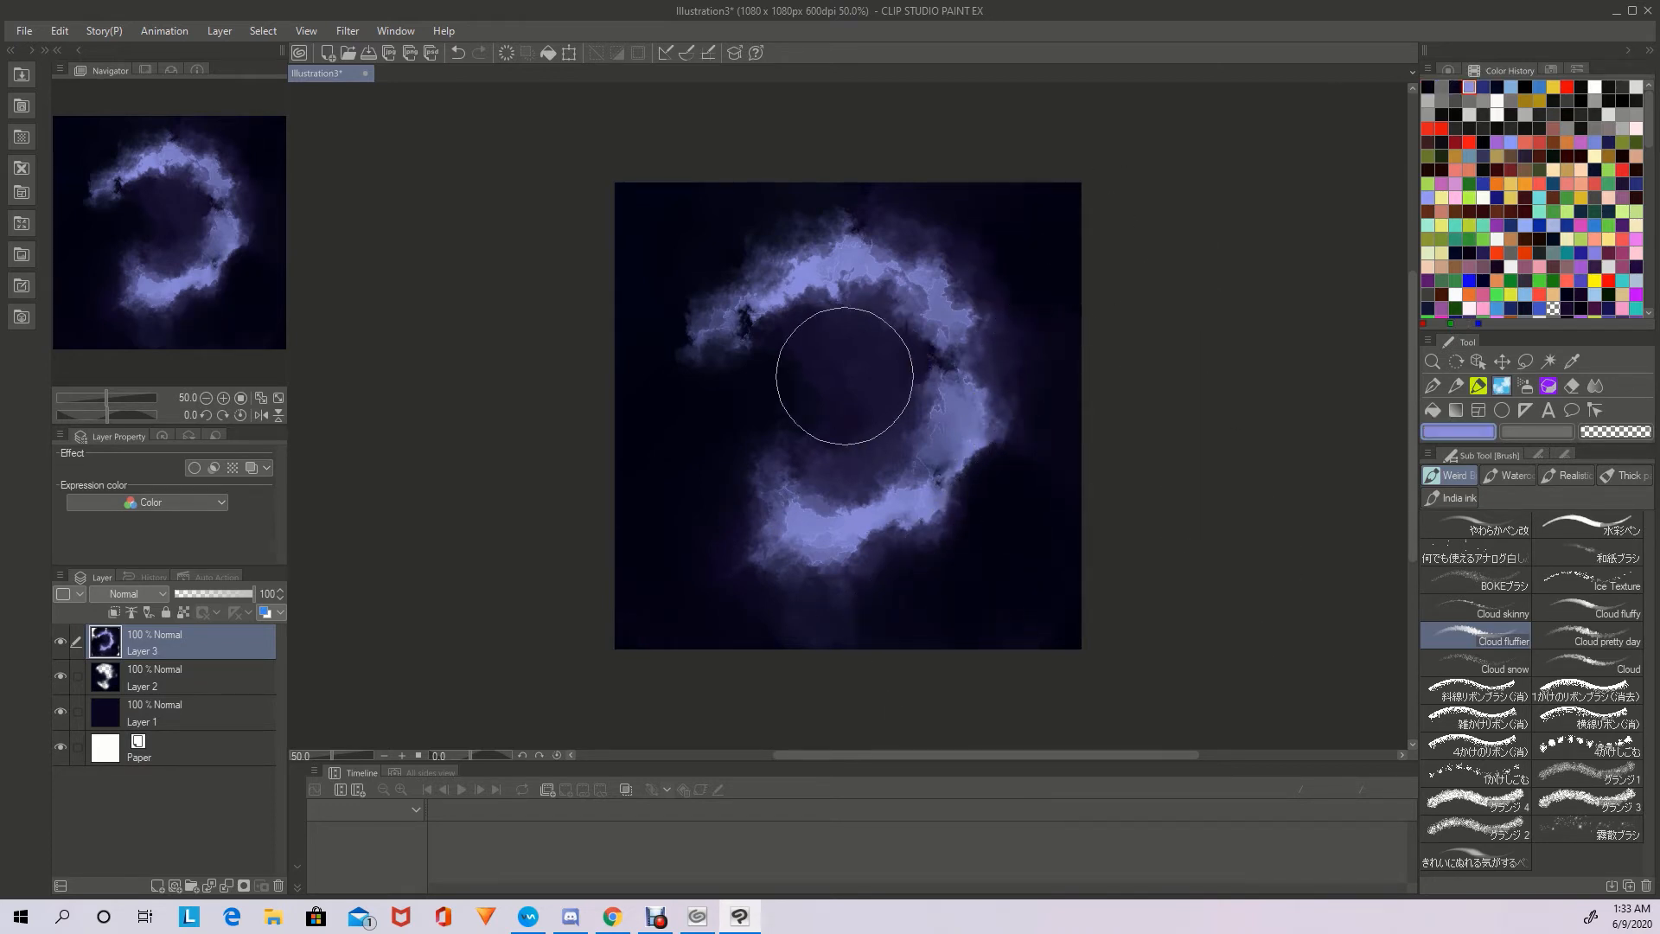
Paint light periwinkle clouds across the ring's centre and lower right, and reshape their edges with dark navy strokes
mouse_move(796, 397)
left_mouse_down()
mouse_move(846, 397)
mouse_move(811, 391)
mouse_move(689, 451)
left_mouse_up()
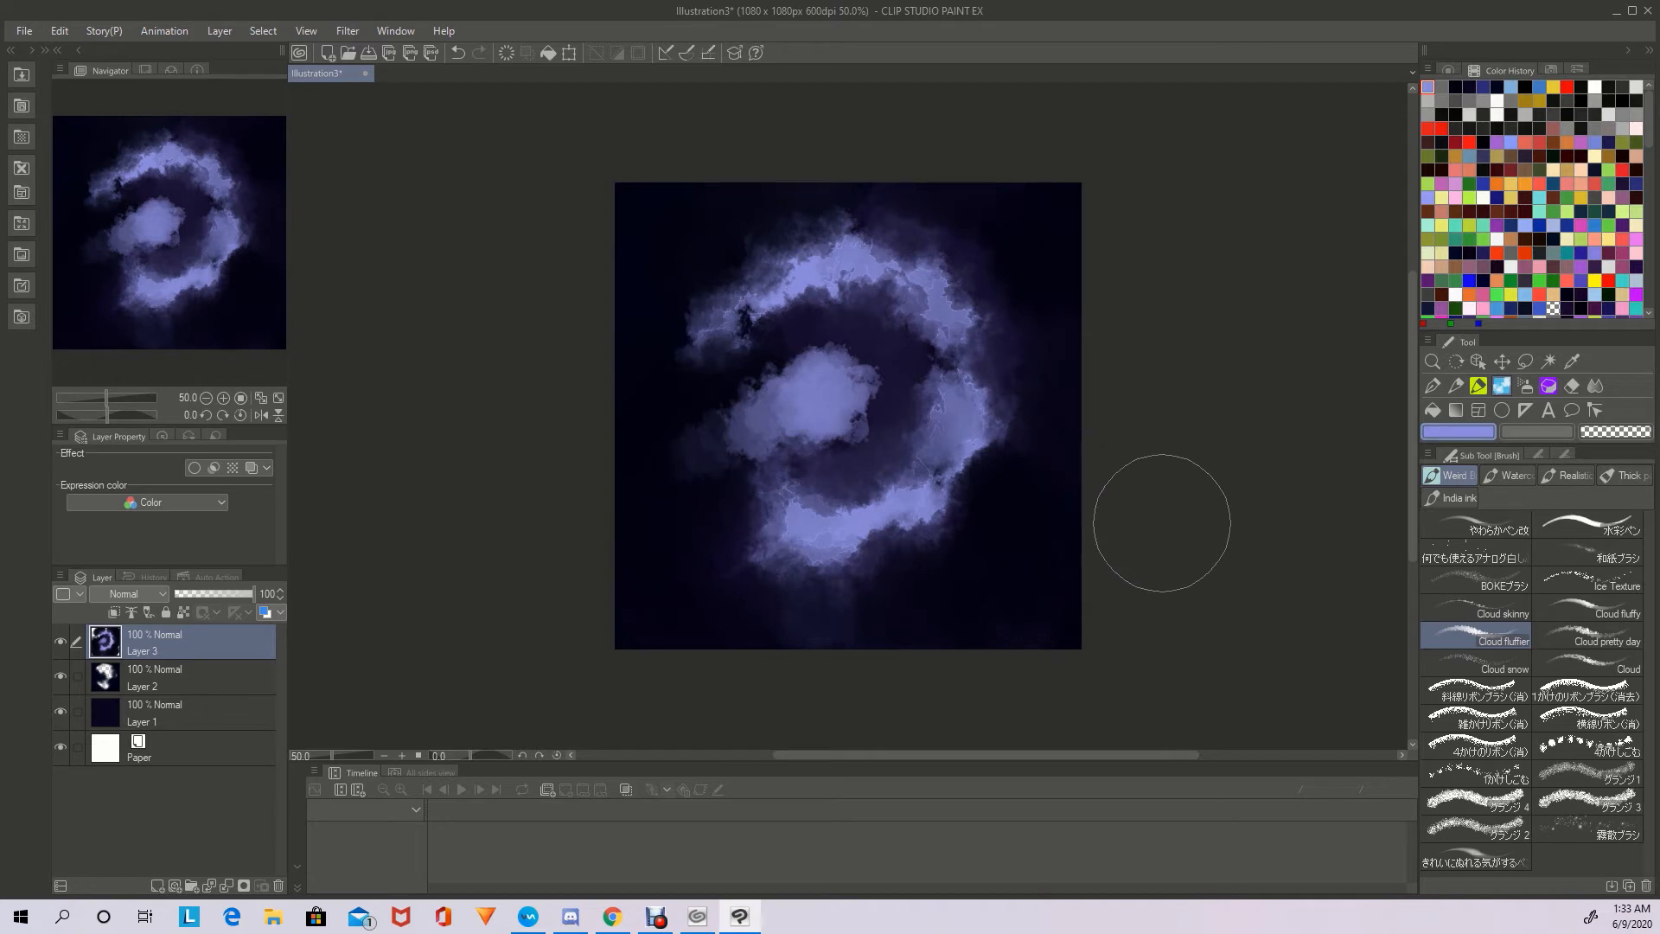
mouse_move(862, 394)
left_mouse_down()
mouse_move(1008, 581)
mouse_move(871, 462)
mouse_move(862, 420)
mouse_move(894, 380)
mouse_move(916, 346)
left_mouse_up()
mouse_move(1035, 432)
left_mouse_down()
mouse_move(1040, 474)
mouse_move(928, 350)
mouse_move(948, 333)
mouse_move(887, 370)
mouse_move(928, 374)
mouse_move(712, 414)
mouse_move(762, 444)
mouse_move(730, 463)
left_mouse_up()
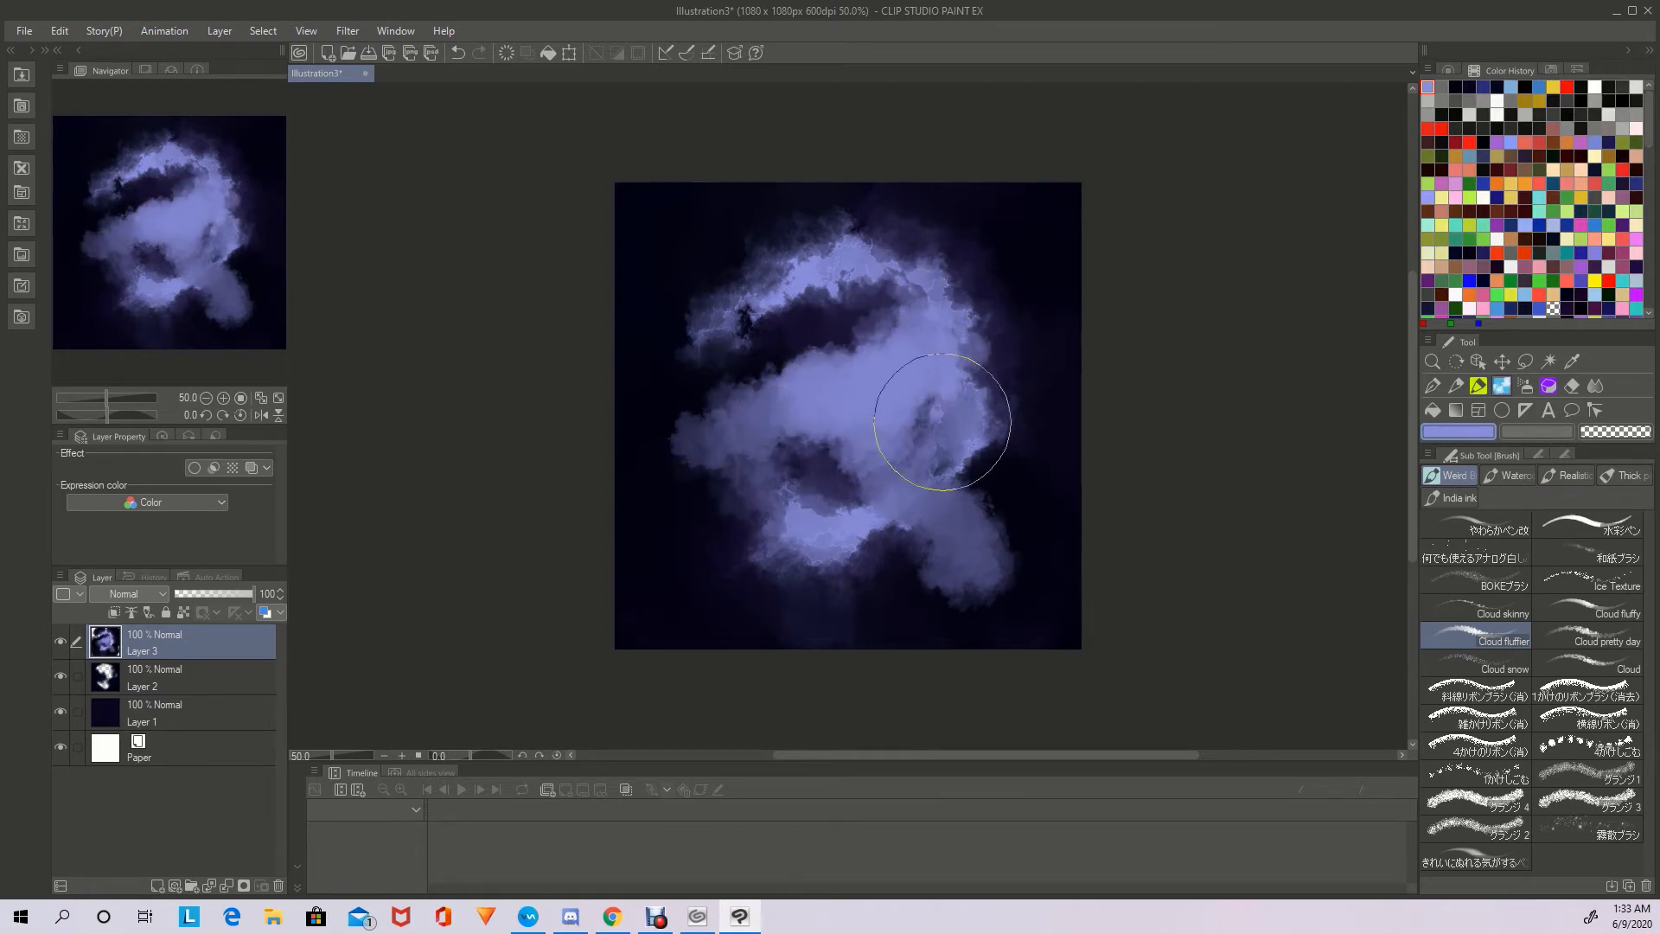
mouse_move(830, 474)
left_mouse_down()
mouse_move(784, 477)
mouse_move(704, 546)
mouse_move(777, 468)
mouse_move(821, 472)
mouse_move(861, 486)
mouse_move(868, 584)
mouse_move(945, 527)
mouse_move(985, 422)
mouse_move(954, 419)
mouse_move(958, 388)
mouse_move(934, 426)
mouse_move(1005, 376)
mouse_move(1028, 289)
mouse_move(1030, 341)
left_mouse_up()
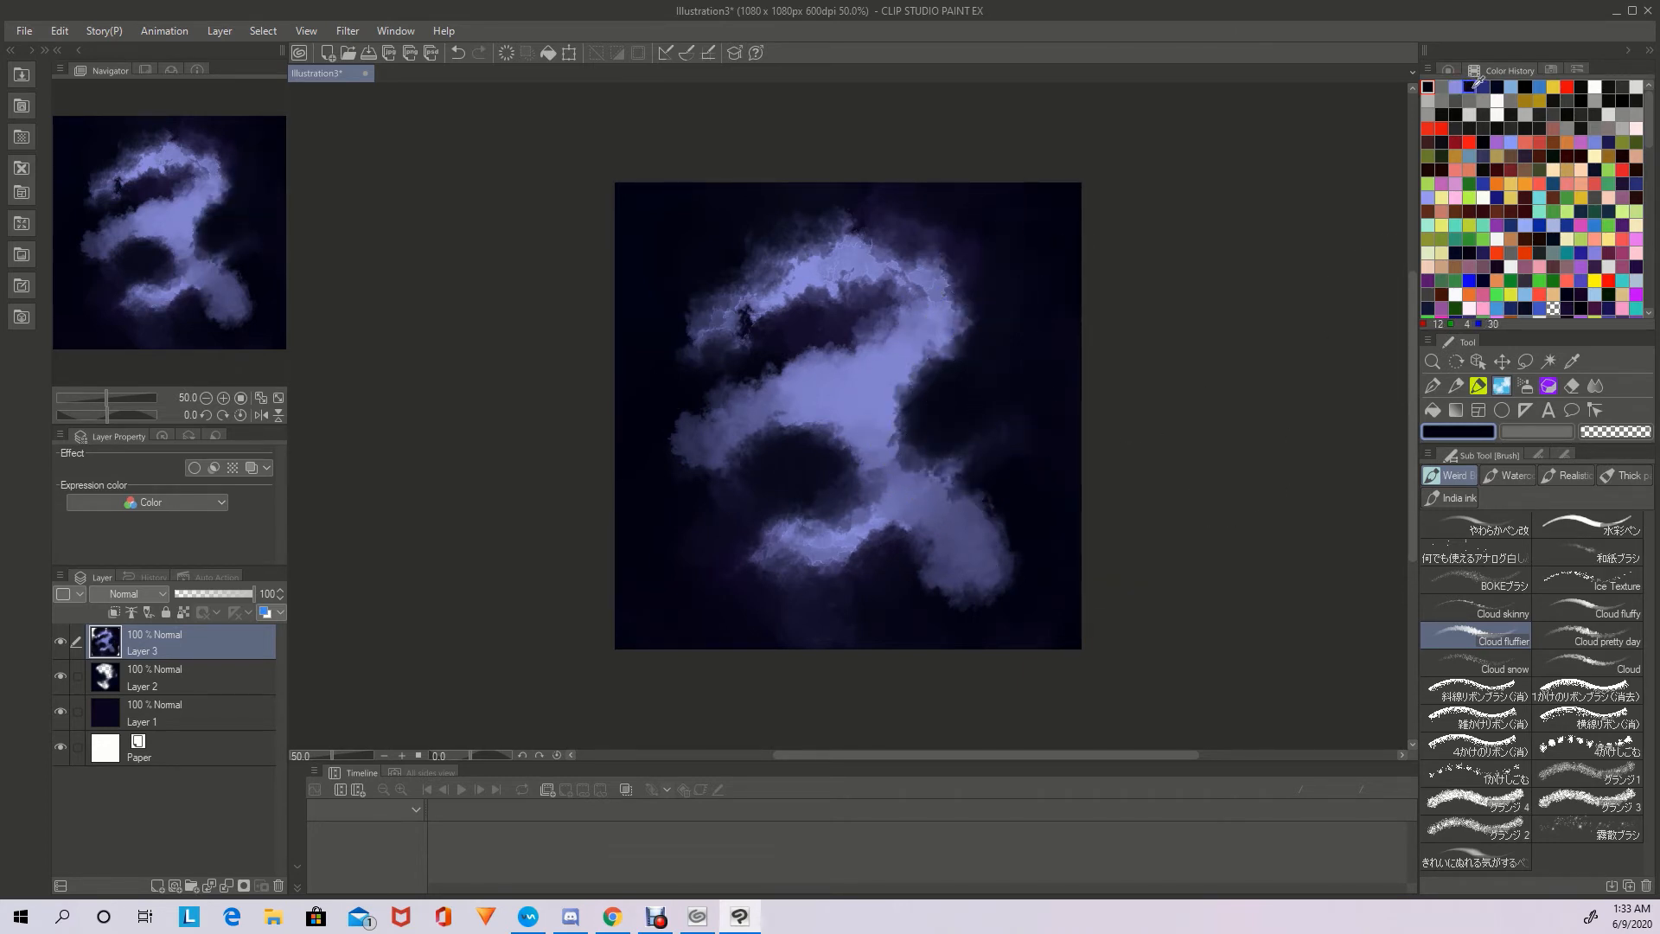
mouse_move(1034, 380)
left_mouse_down()
mouse_move(940, 412)
mouse_move(956, 331)
mouse_move(933, 370)
mouse_move(939, 408)
mouse_move(918, 412)
mouse_move(986, 507)
mouse_move(953, 564)
mouse_move(899, 585)
mouse_move(916, 573)
mouse_move(812, 561)
left_mouse_up()
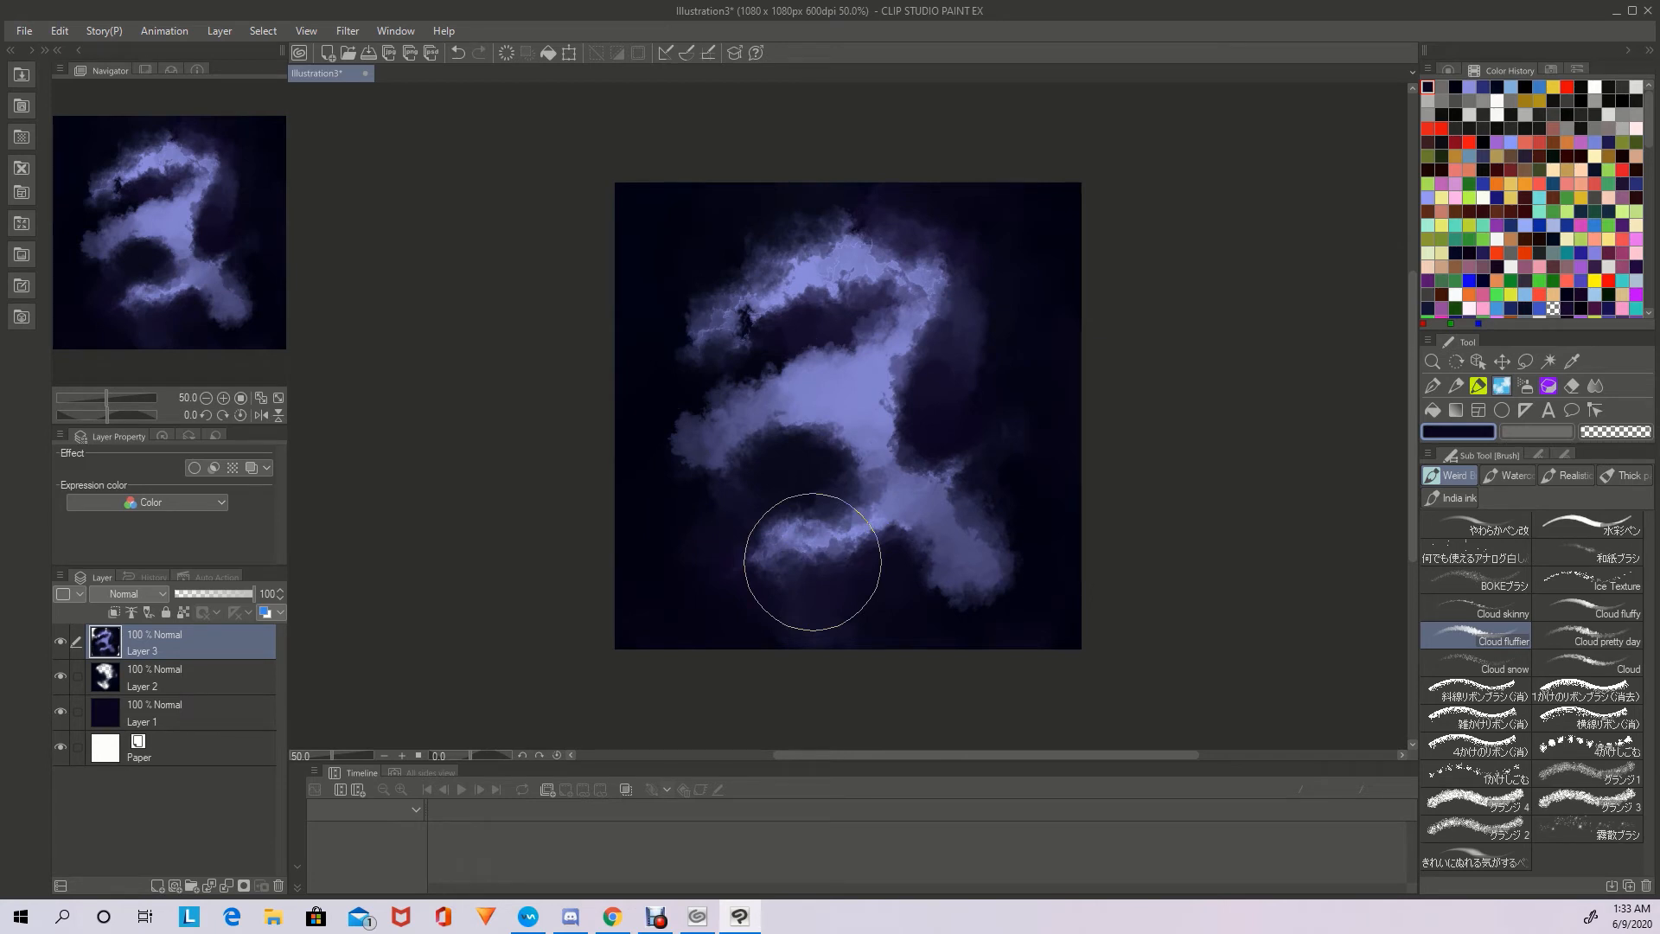
Add a new layer above Layer 3 and set up the G-pen at size 10.4 with the canvas rotated to -60 degrees
left_click_drag(208, 415, 206, 409)
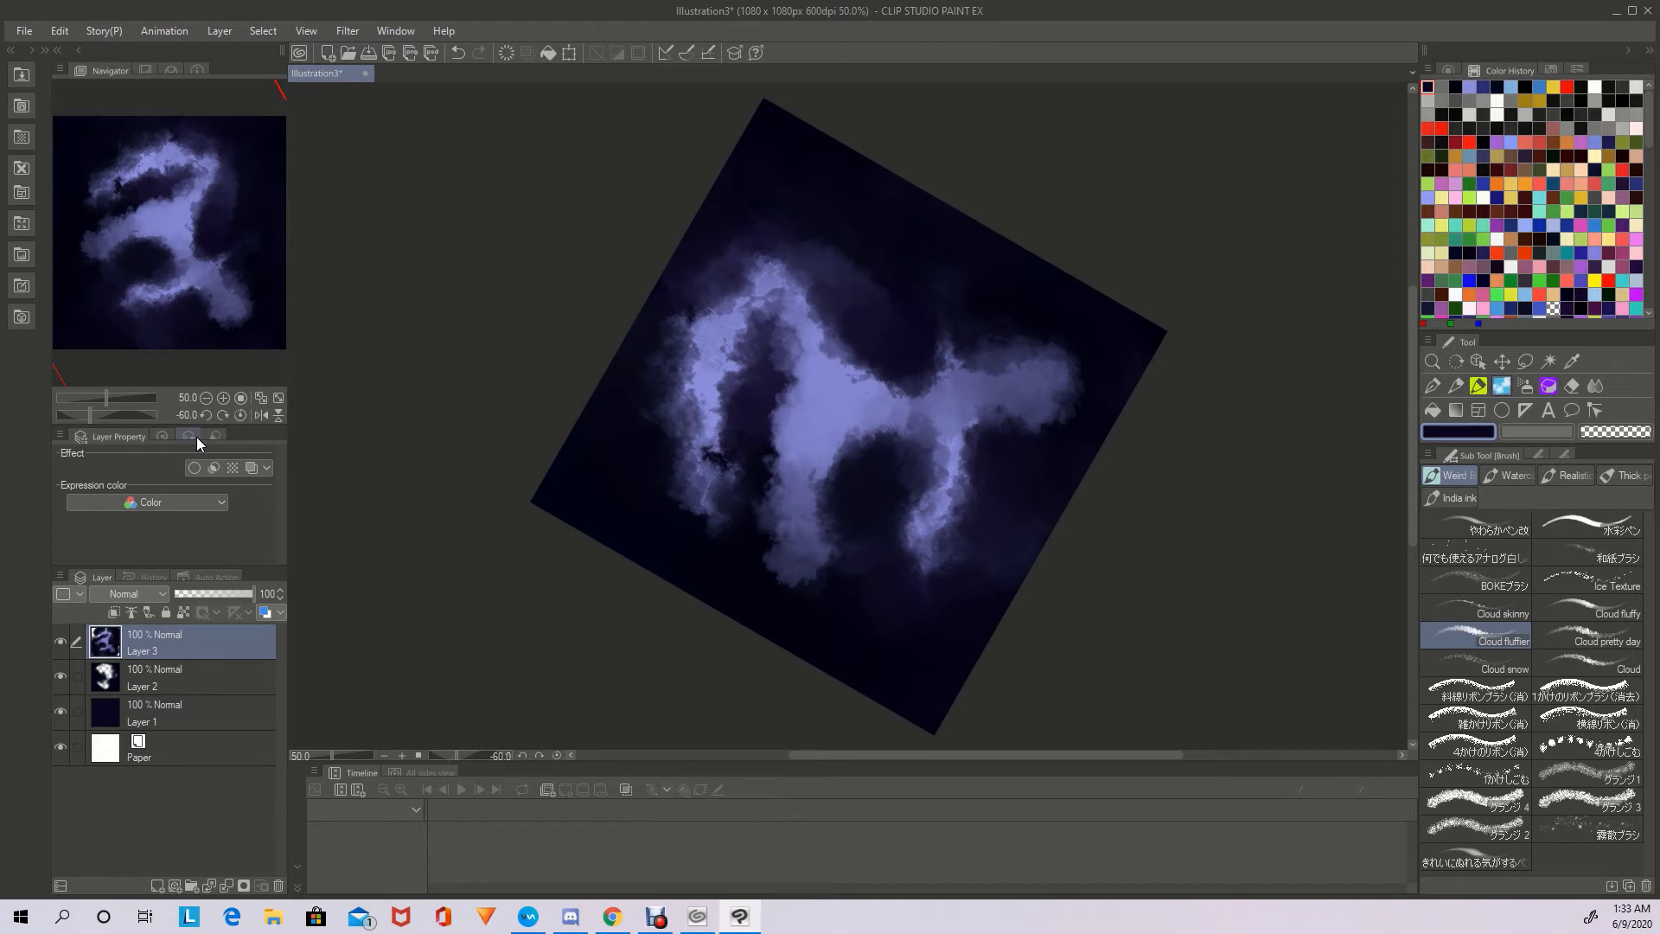
left_click(166, 884)
key("p")
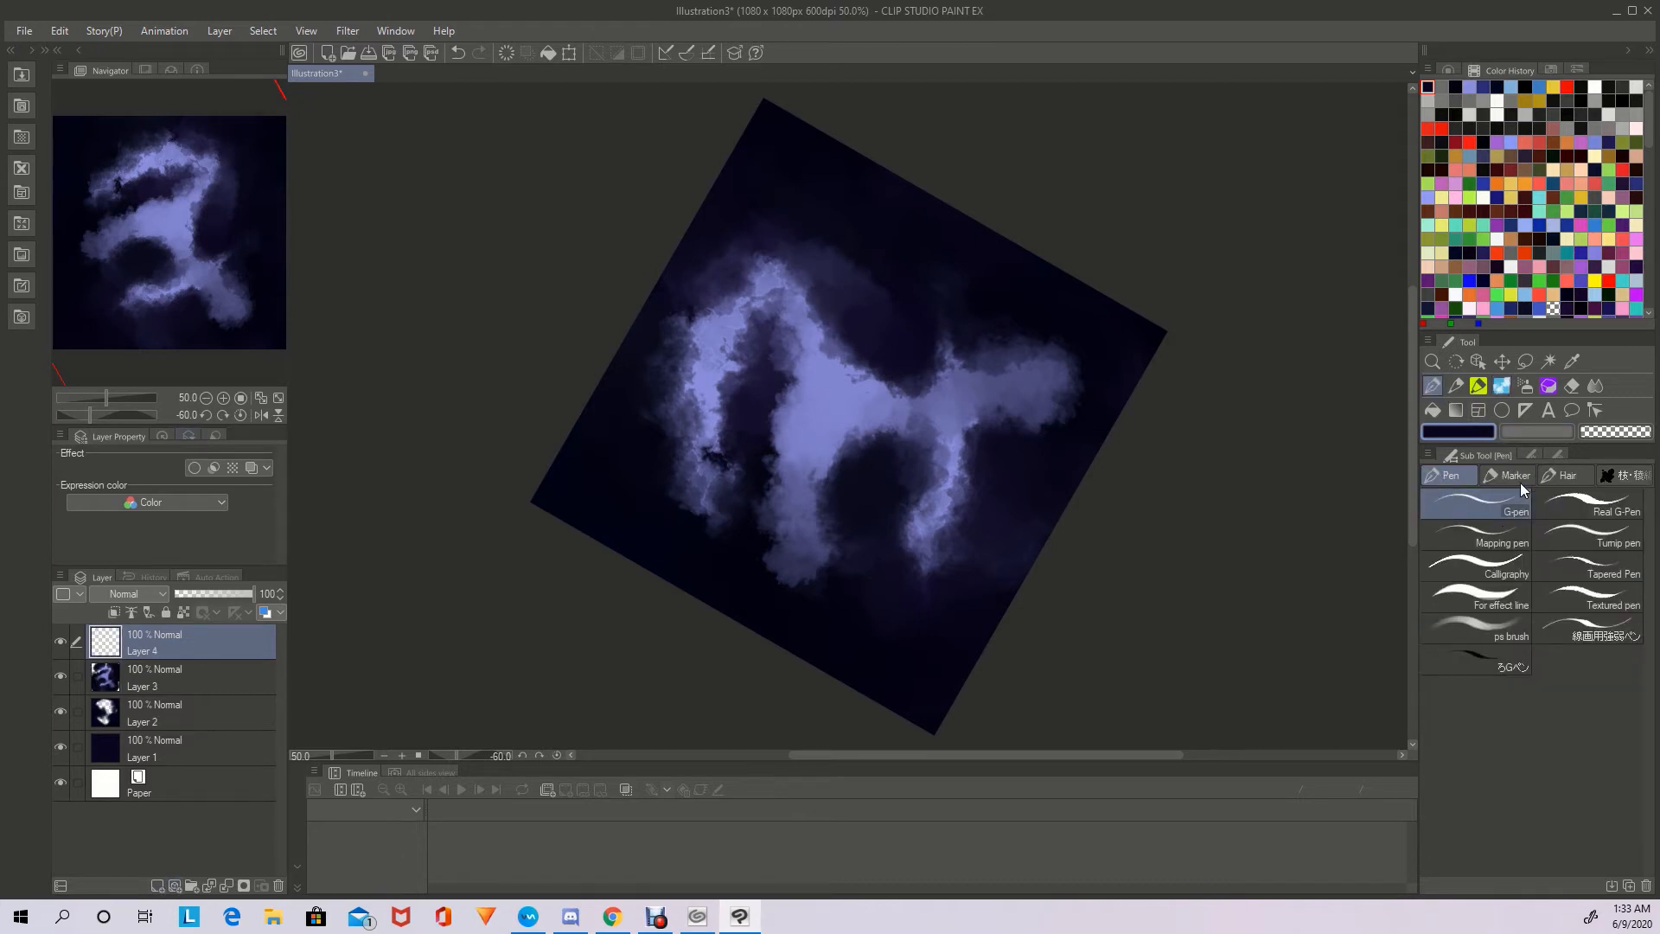
left_click(1532, 456)
left_click(1511, 513)
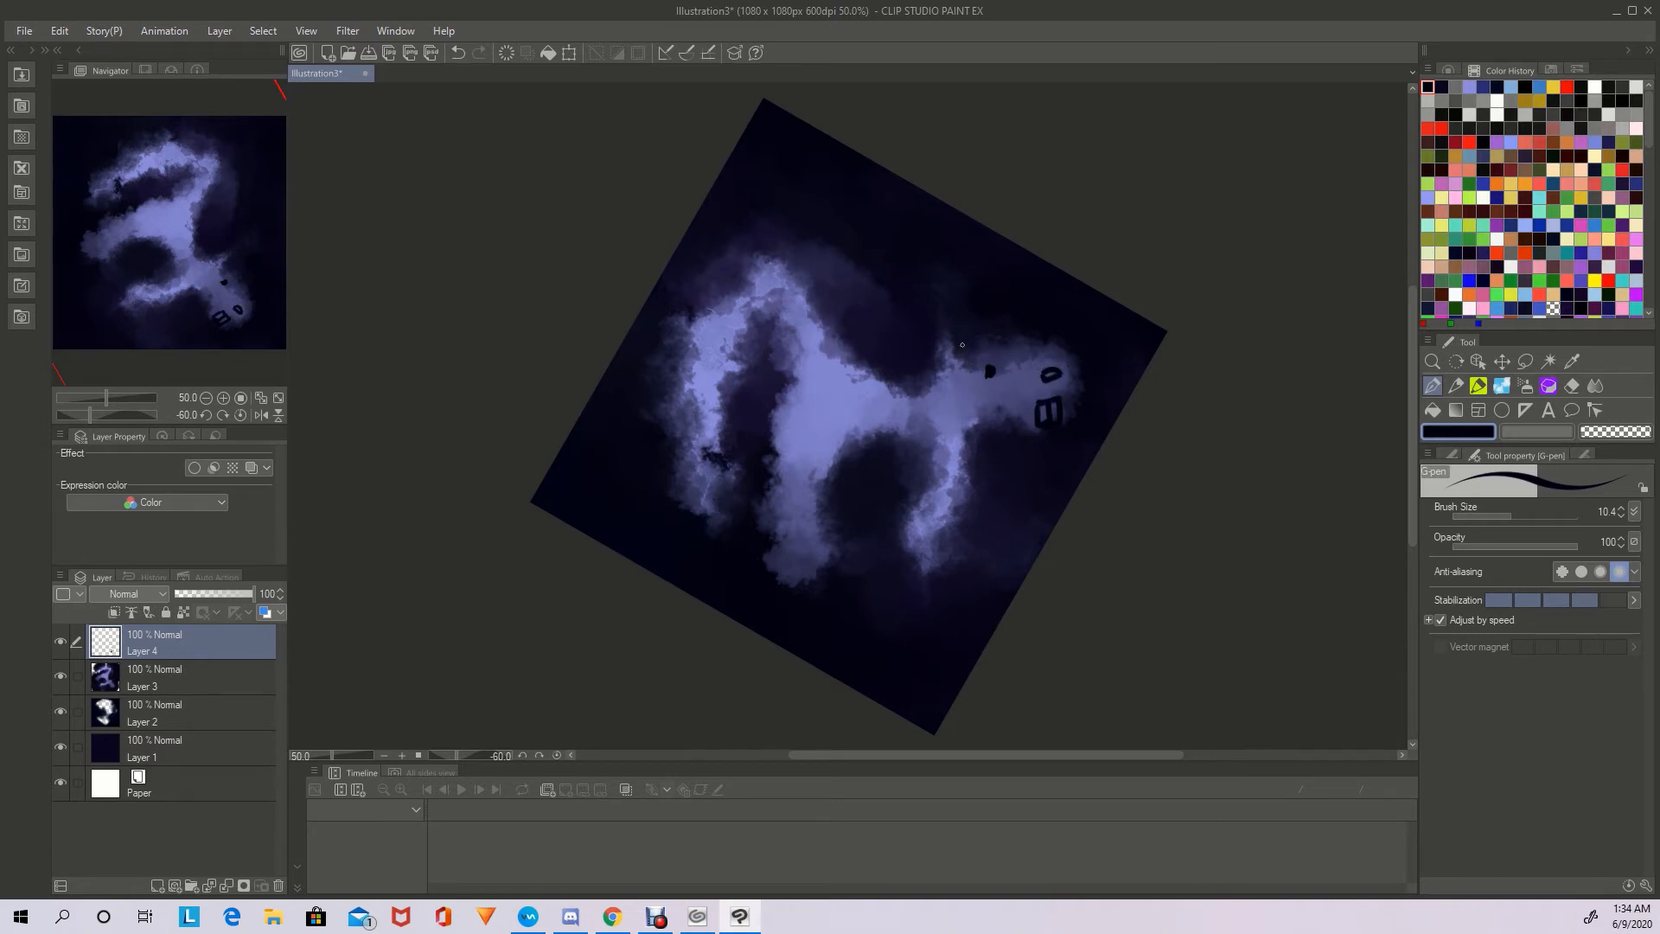
Try outlining an animal figure with face, ear, legs and tail over the cloud shape on Layer 4, and clear the drawing
mouse_move(944, 364)
left_mouse_down()
mouse_move(945, 319)
mouse_move(965, 361)
left_mouse_up()
mouse_move(797, 277)
left_mouse_down()
mouse_move(762, 252)
mouse_move(793, 362)
left_mouse_up()
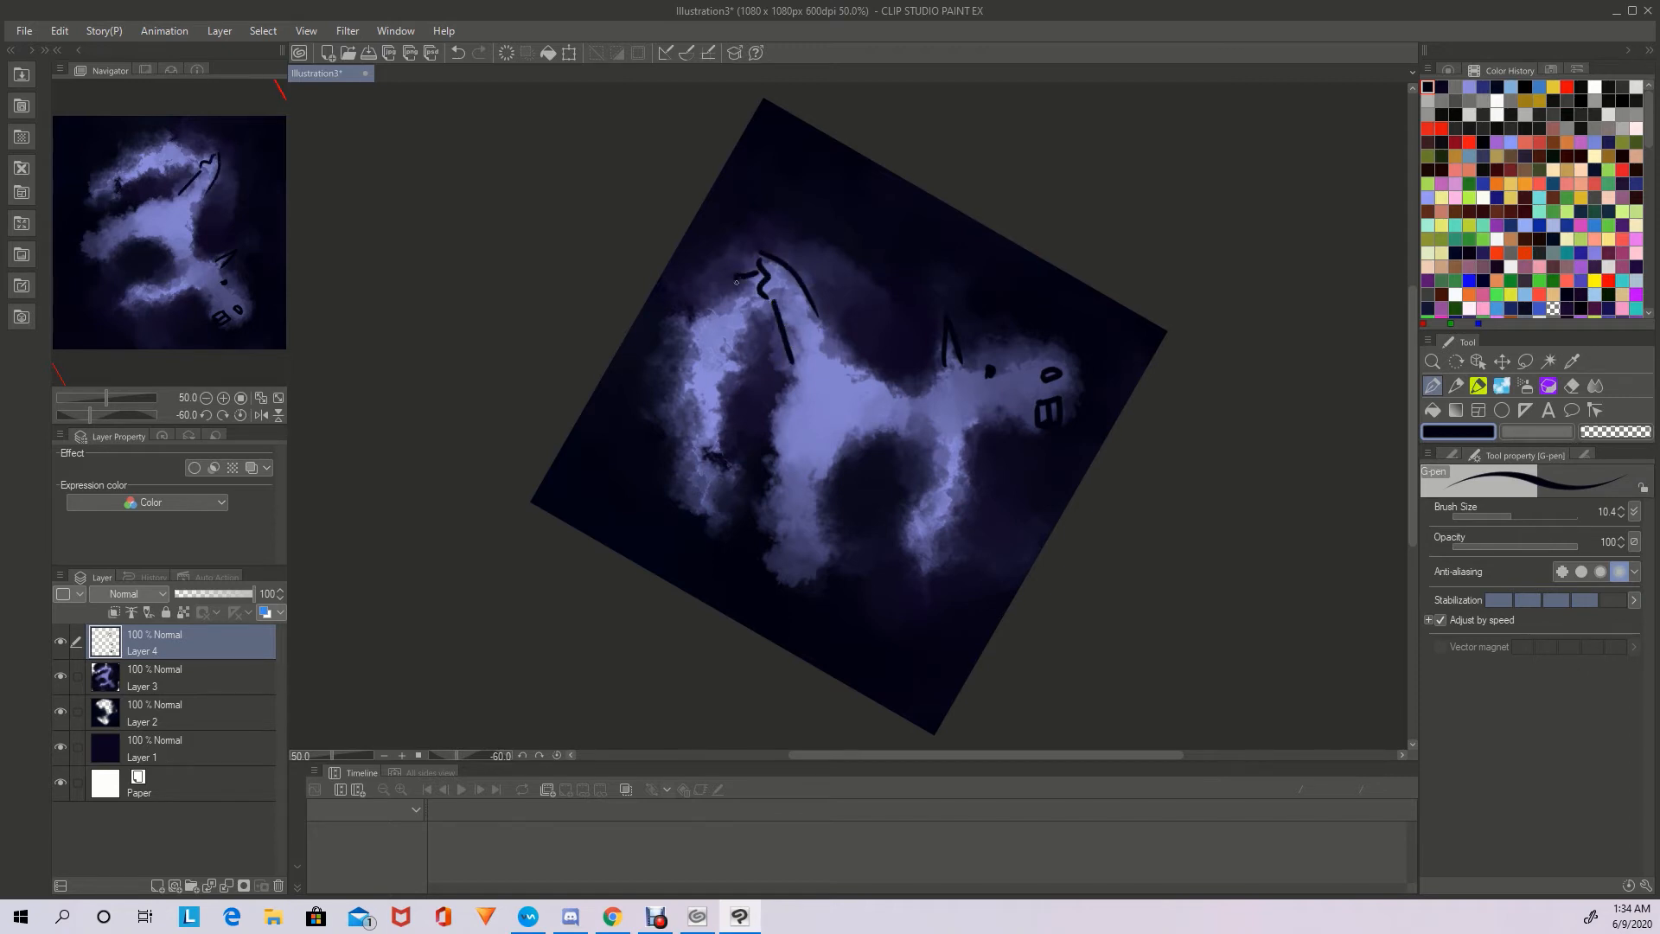
mouse_move(721, 285)
left_mouse_down()
mouse_move(686, 329)
mouse_move(714, 460)
mouse_move(731, 371)
mouse_move(680, 502)
left_mouse_up()
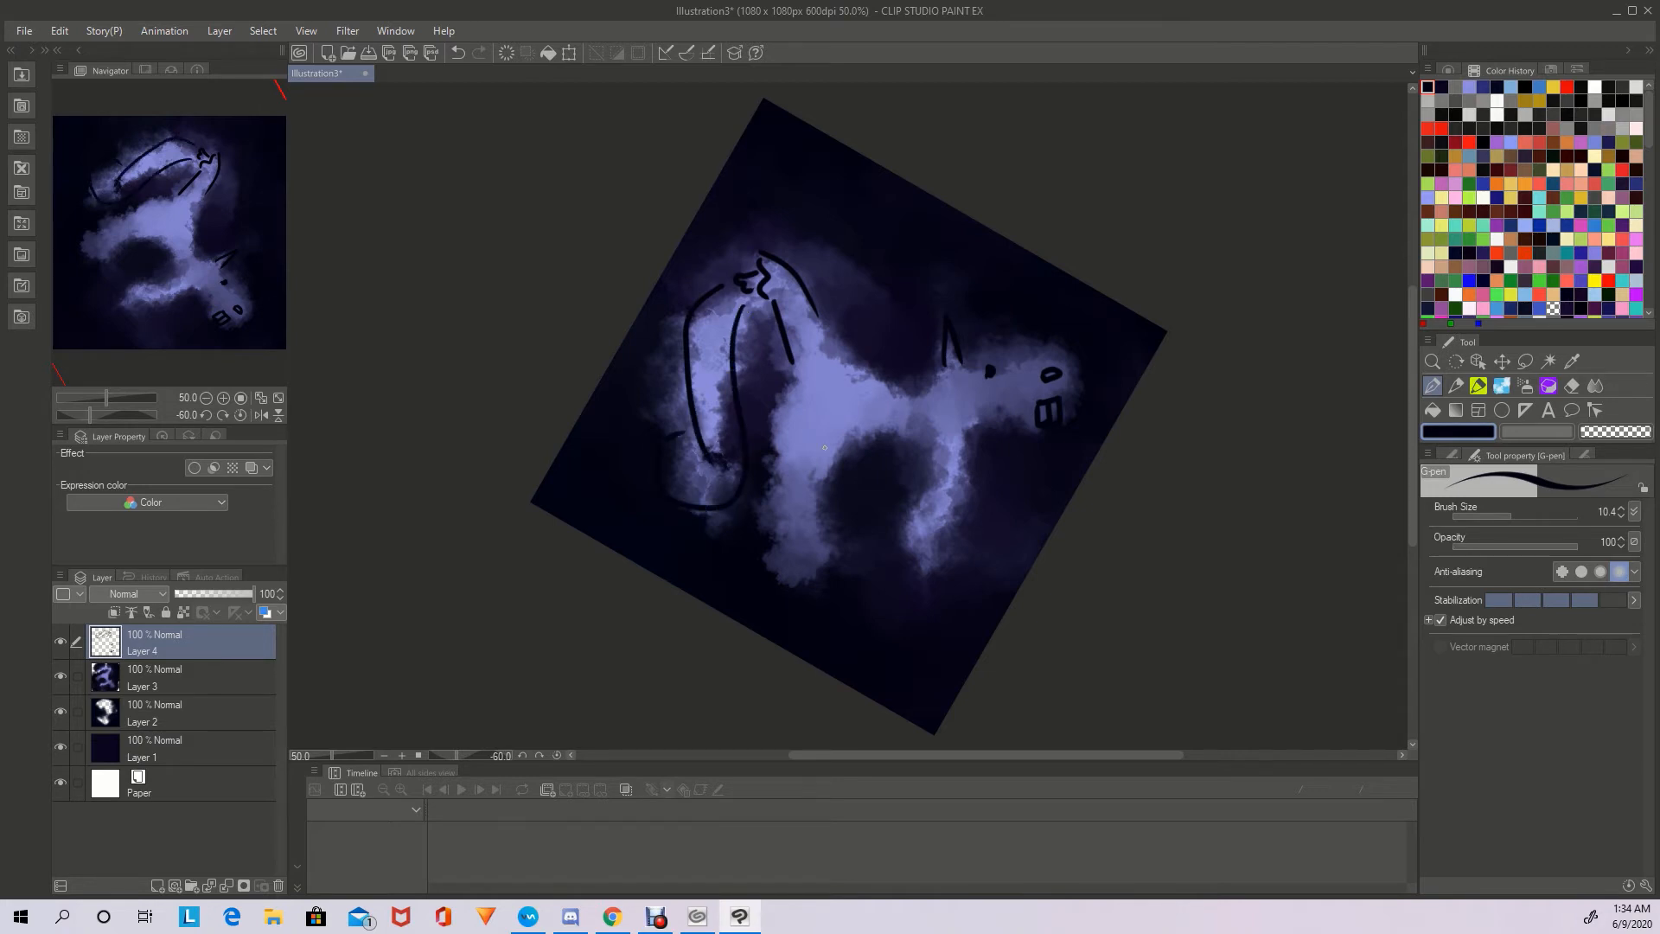
left_click_drag(956, 439, 961, 546)
left_click_drag(922, 460, 923, 551)
mouse_move(836, 471)
left_mouse_down()
mouse_move(839, 563)
mouse_move(784, 568)
mouse_move(774, 455)
left_mouse_up()
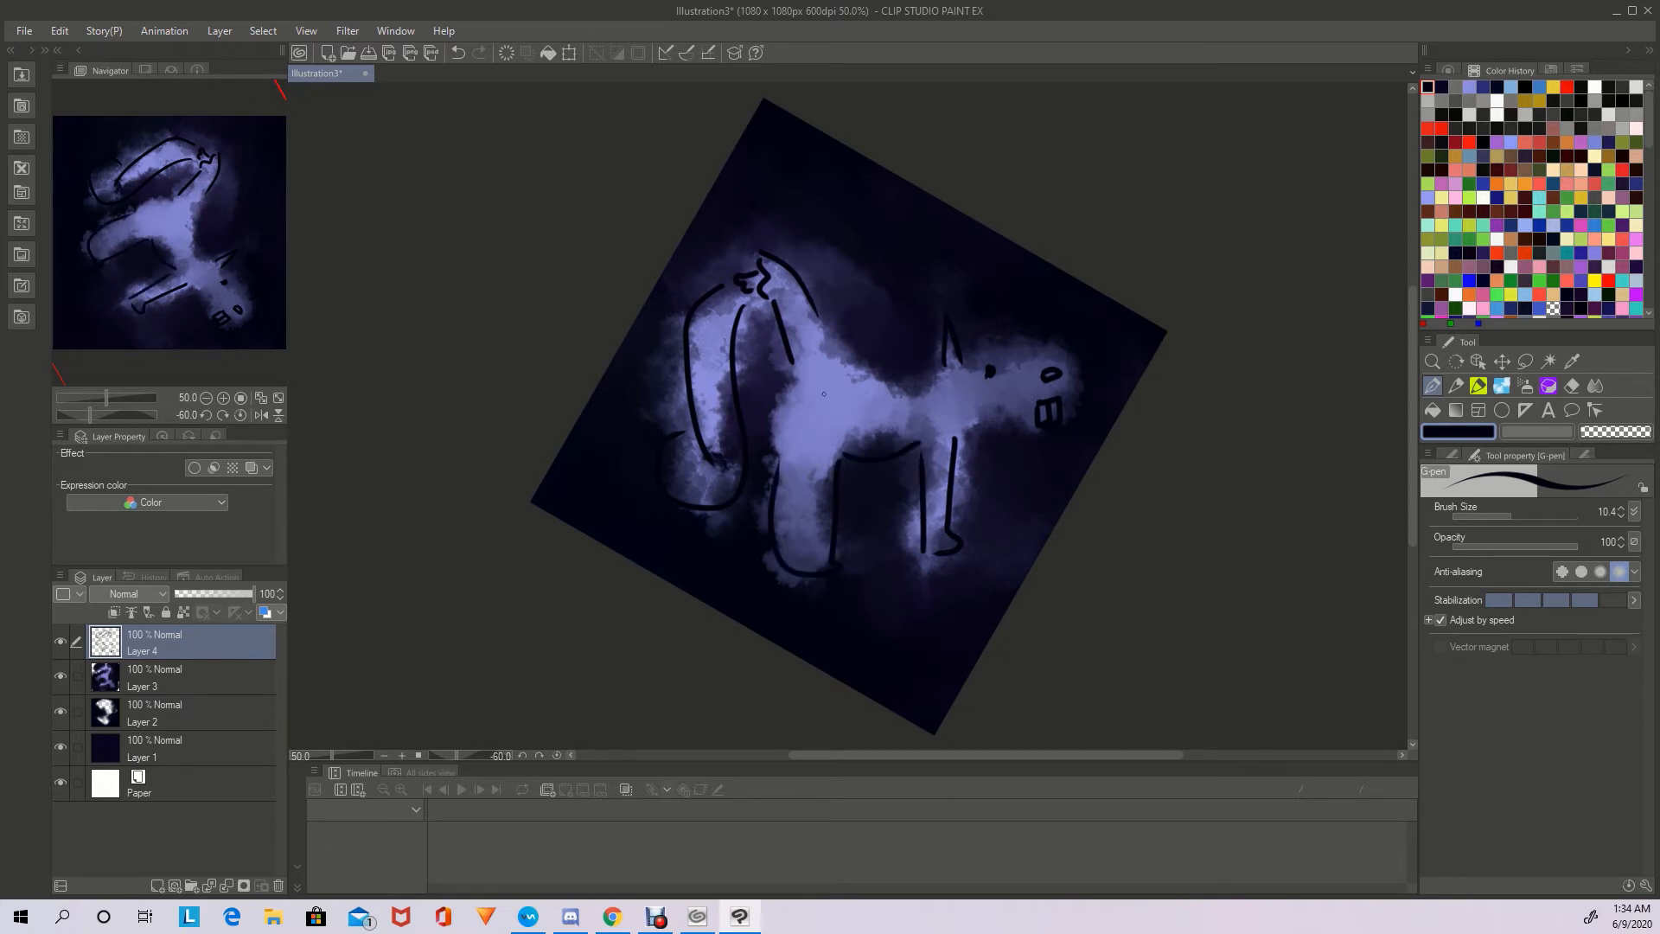
left_click(507, 53)
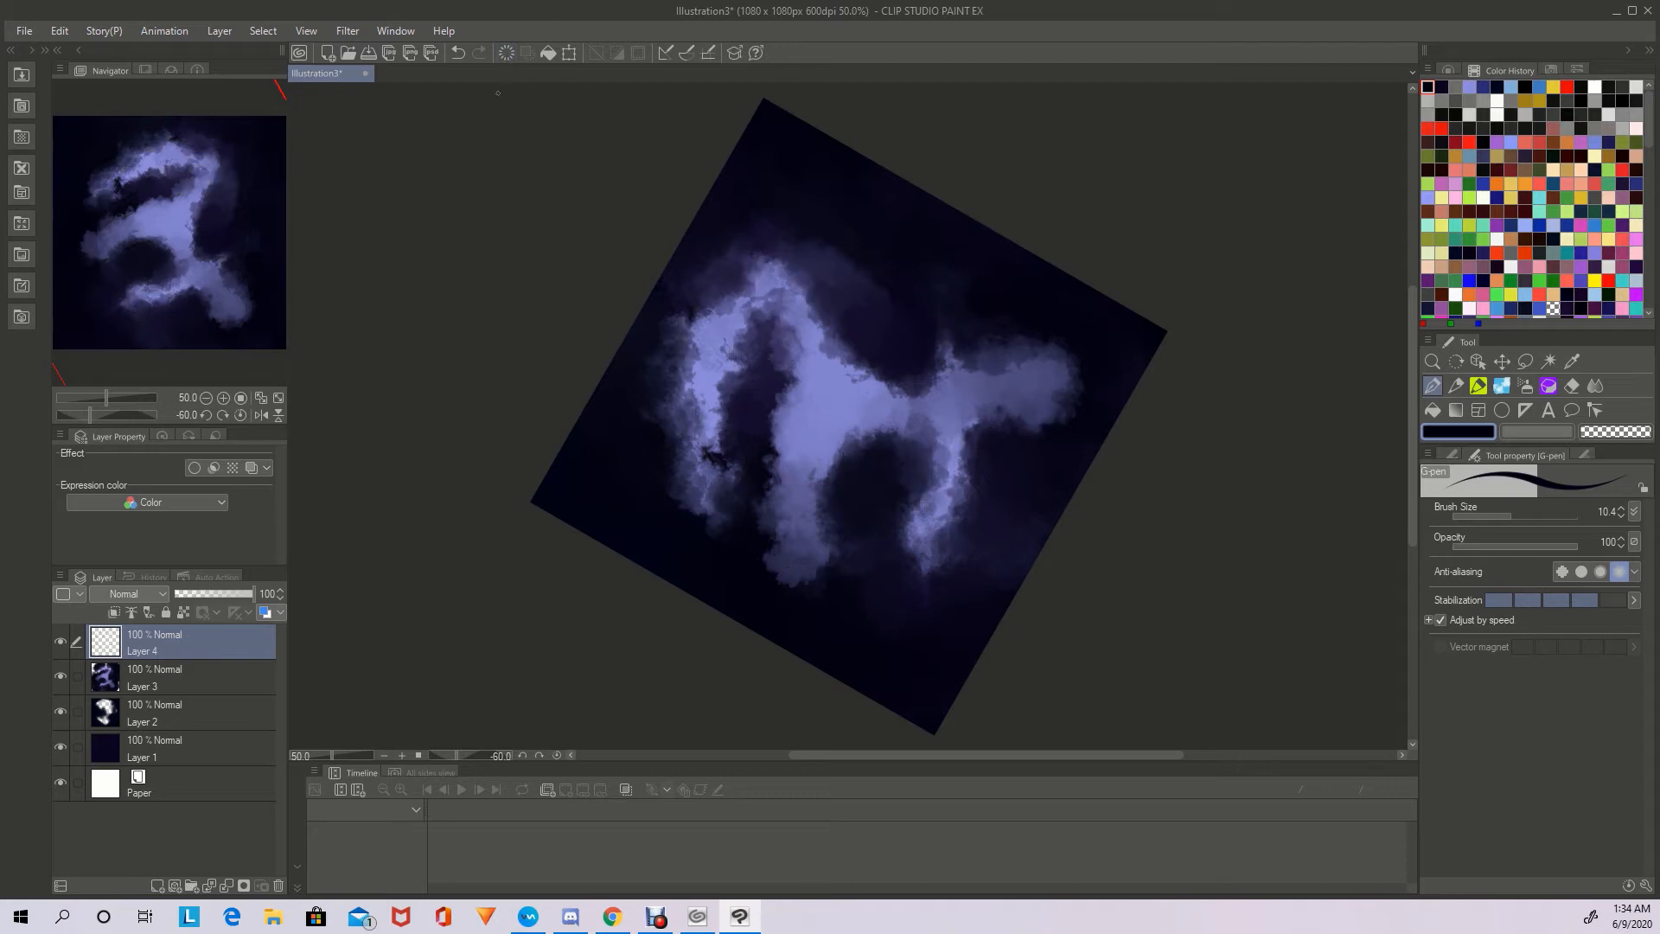
Paint more light periwinkle clouds at the upper left and lower right of Layer 3 with the Cloud fluffier brush at 0 degrees rotation
left_click(200, 678)
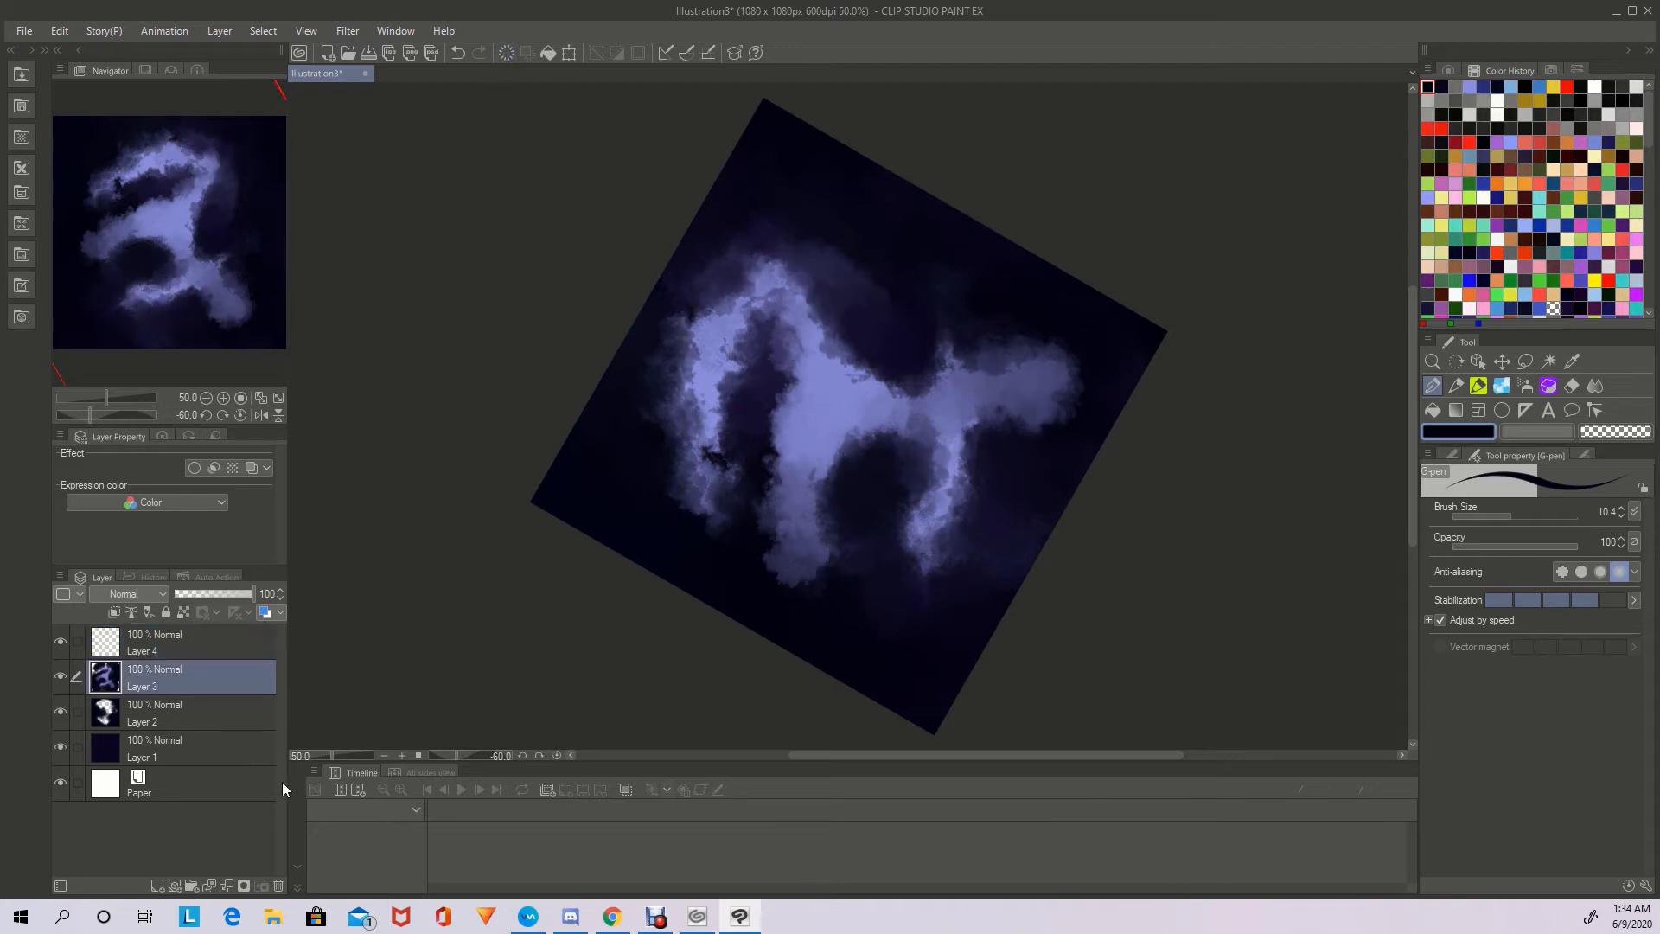
left_click_drag(97, 414, 107, 413)
left_click(204, 414)
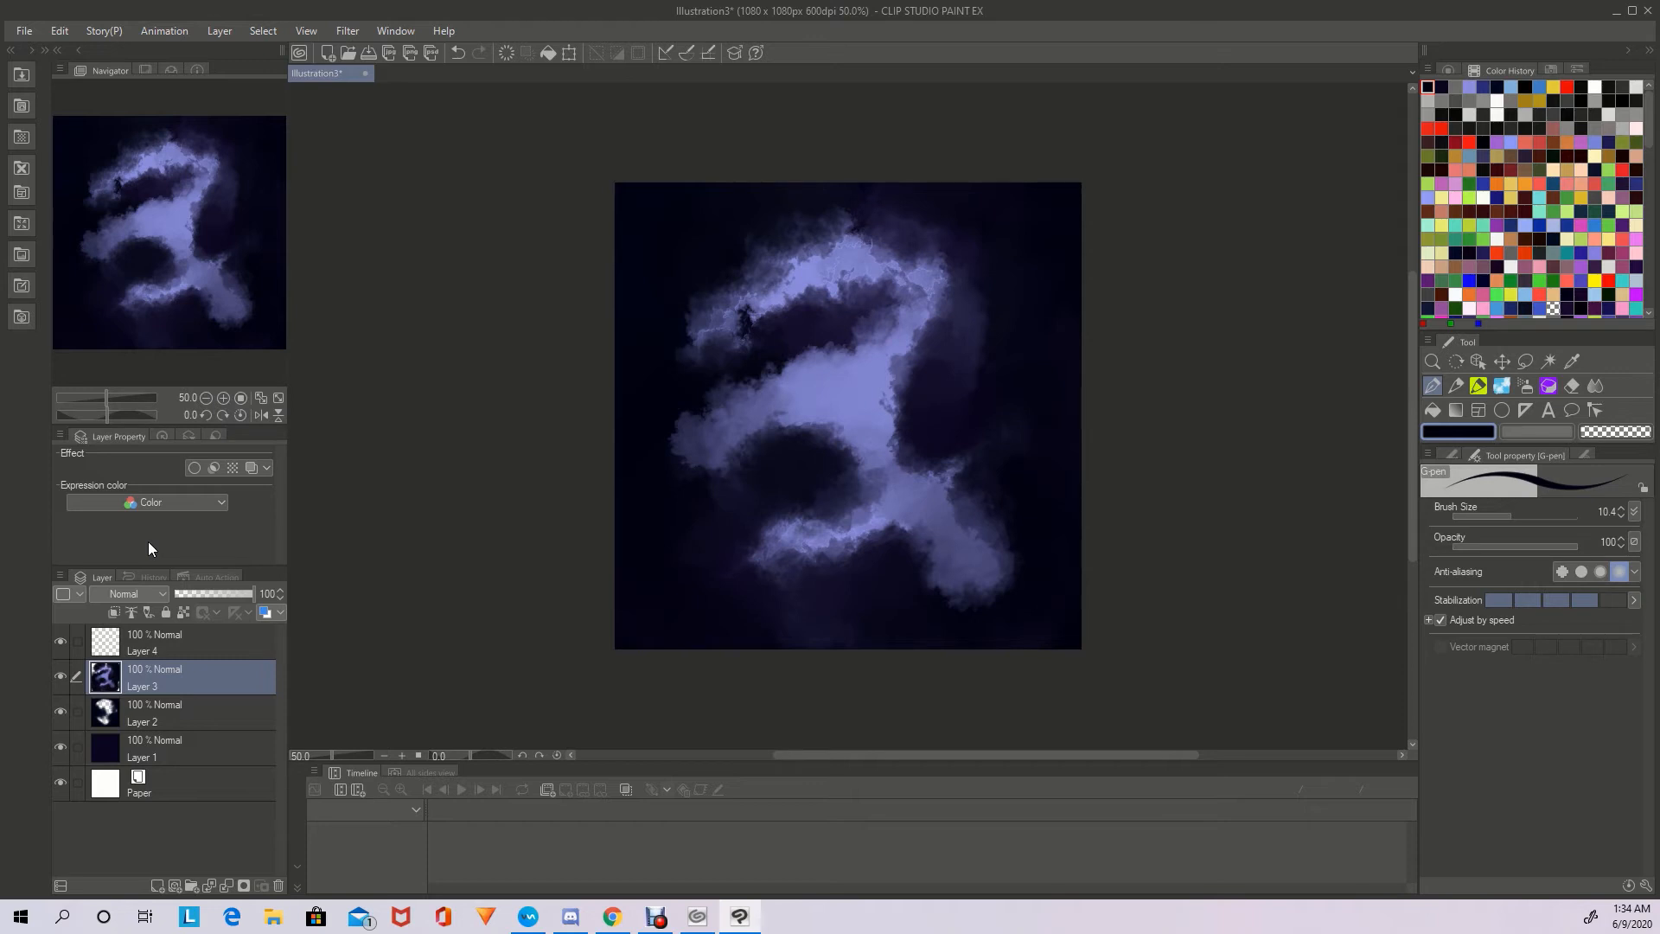
left_click(1469, 86)
left_click(1458, 386)
left_click(1500, 386)
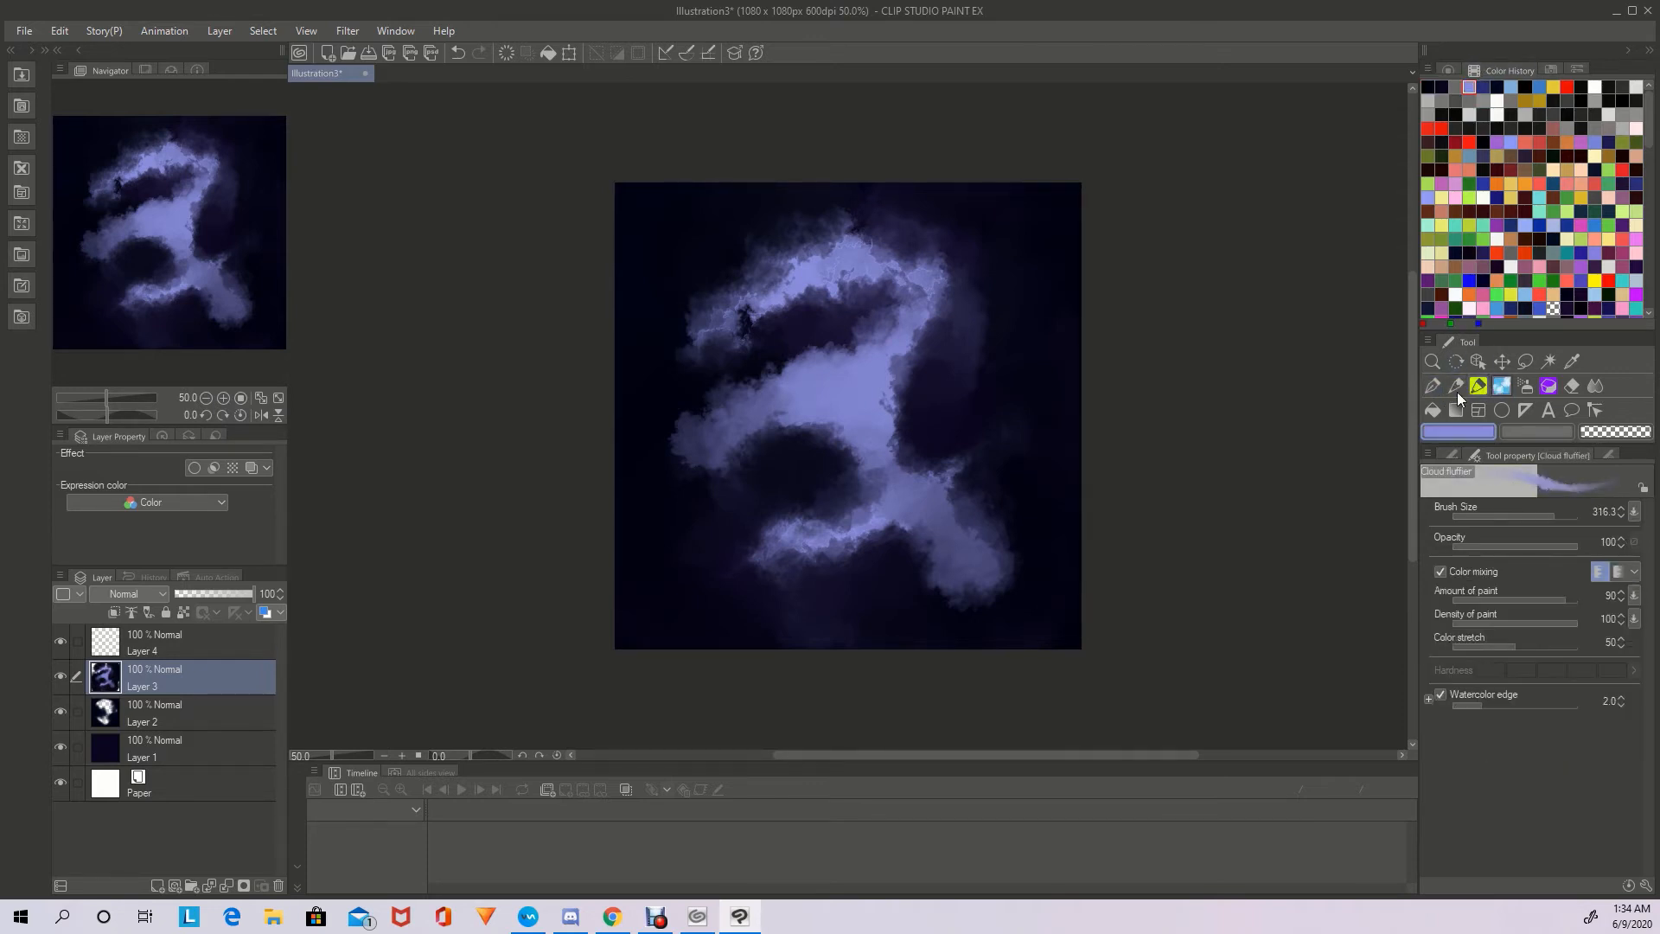
mouse_move(797, 306)
left_mouse_down()
mouse_move(779, 339)
mouse_move(751, 327)
mouse_move(817, 365)
mouse_move(746, 341)
mouse_move(699, 280)
mouse_move(726, 253)
mouse_move(712, 261)
mouse_move(866, 285)
mouse_move(740, 272)
left_mouse_up()
mouse_move(964, 423)
left_mouse_down()
mouse_move(836, 500)
mouse_move(853, 516)
mouse_move(812, 540)
mouse_move(1079, 508)
mouse_move(977, 481)
mouse_move(1048, 556)
left_mouse_up()
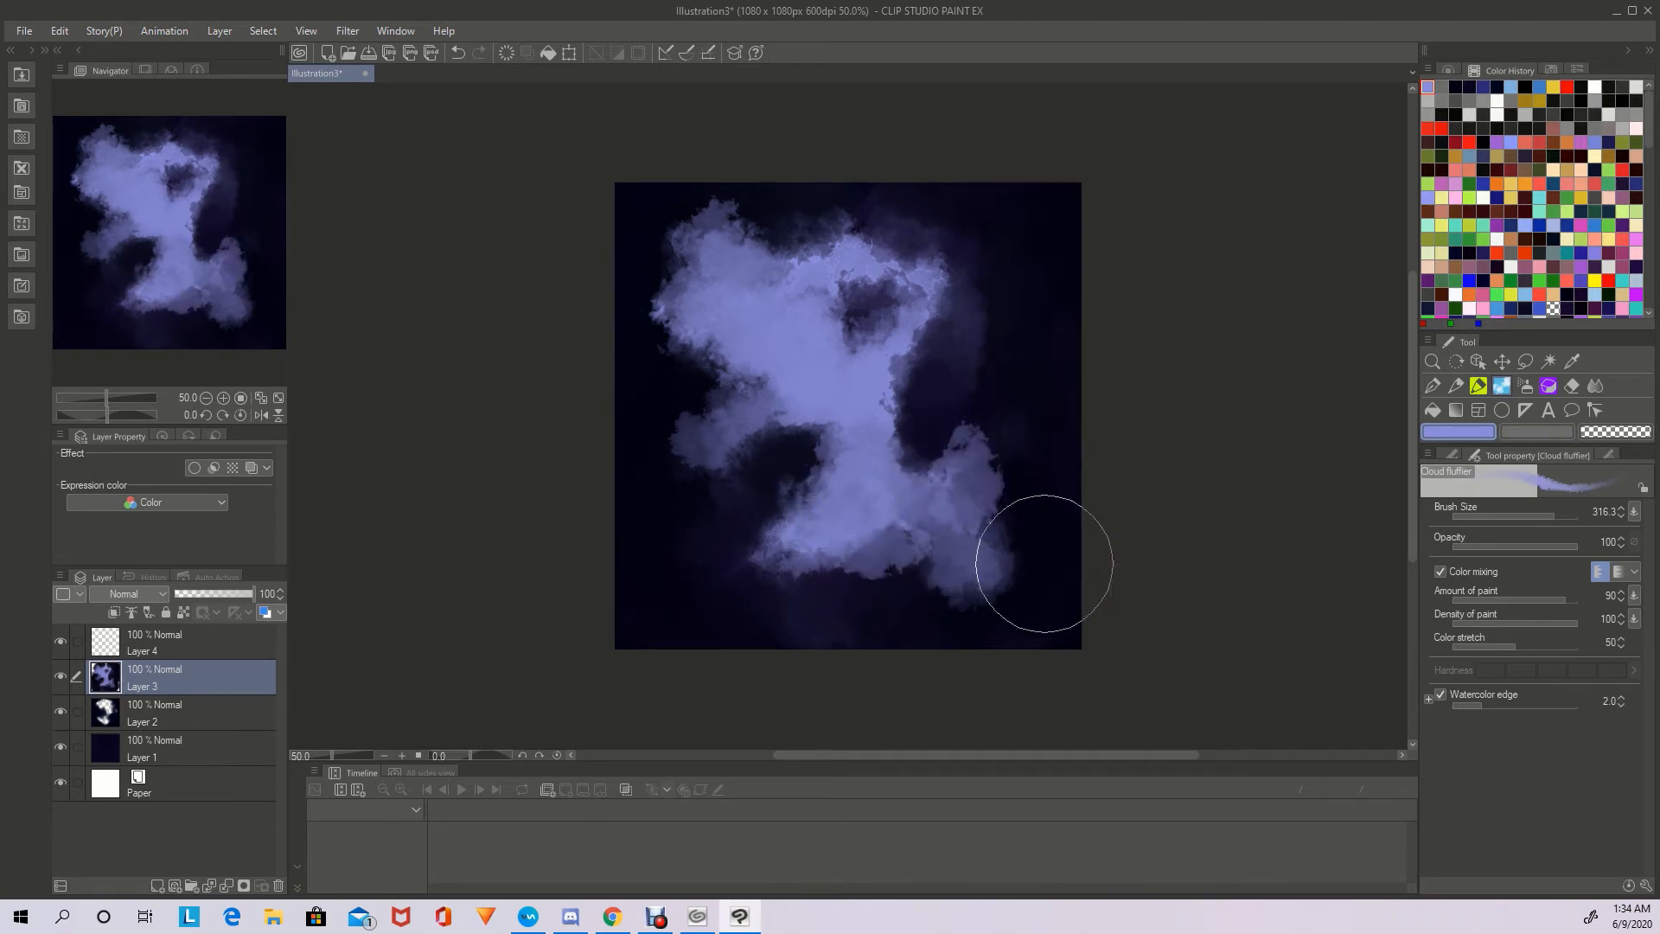
left_click_drag(957, 484, 983, 480)
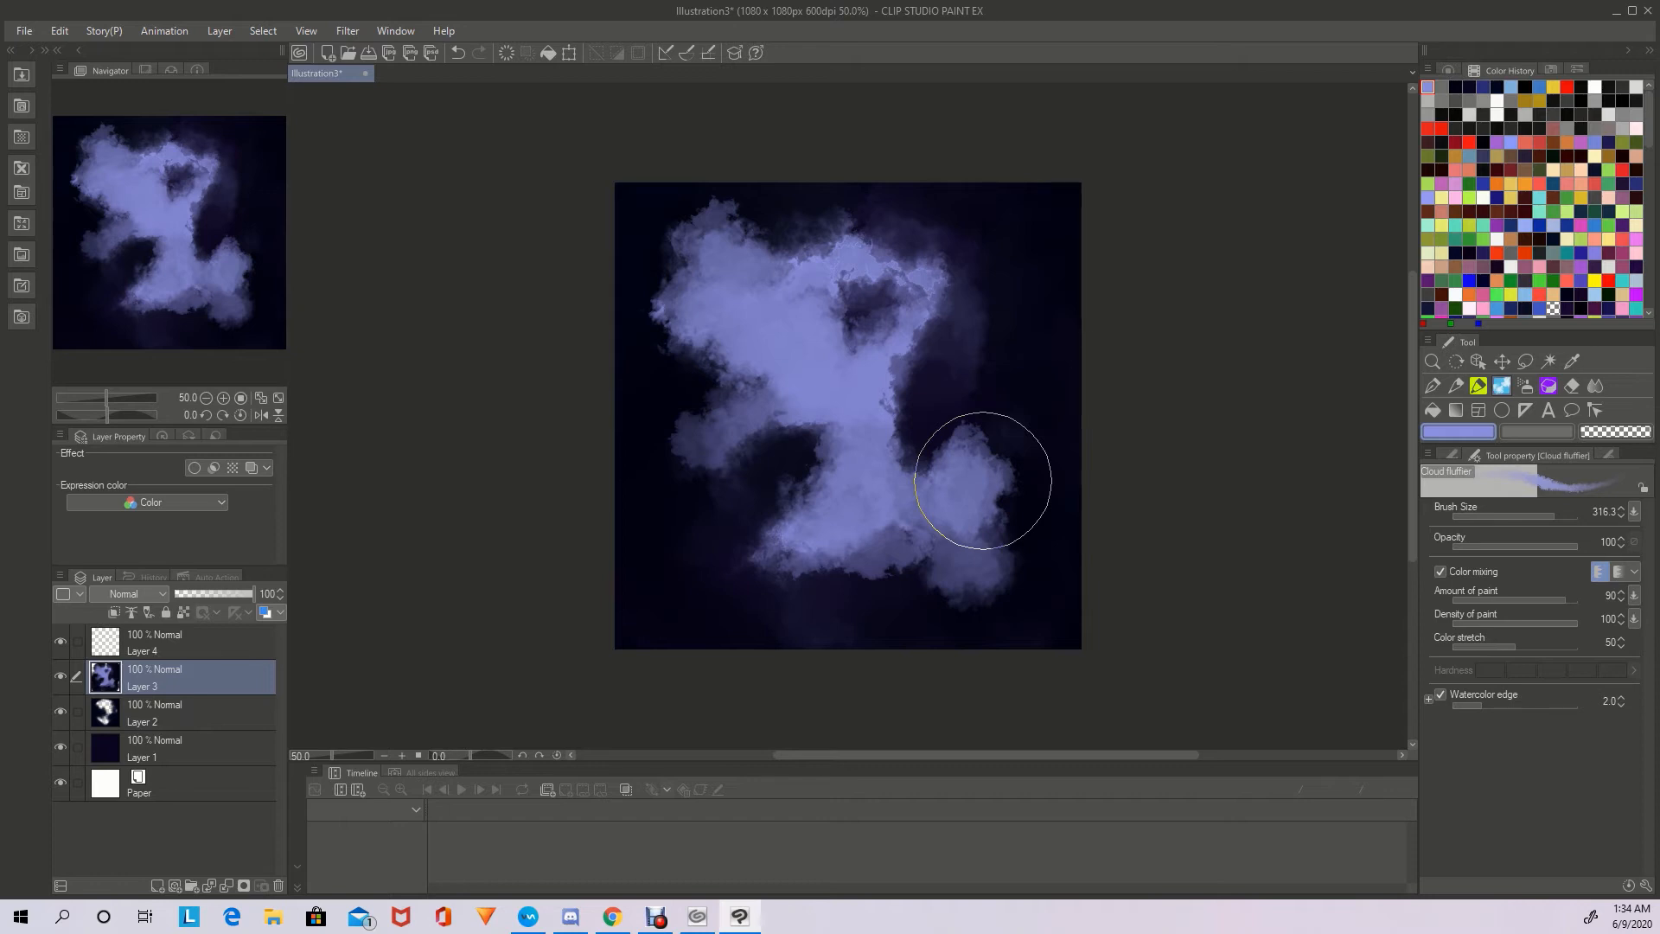
Spray light yellow star specks over the clouds and background on Layer 4 with the Tone scraping airbrush
left_click(191, 636)
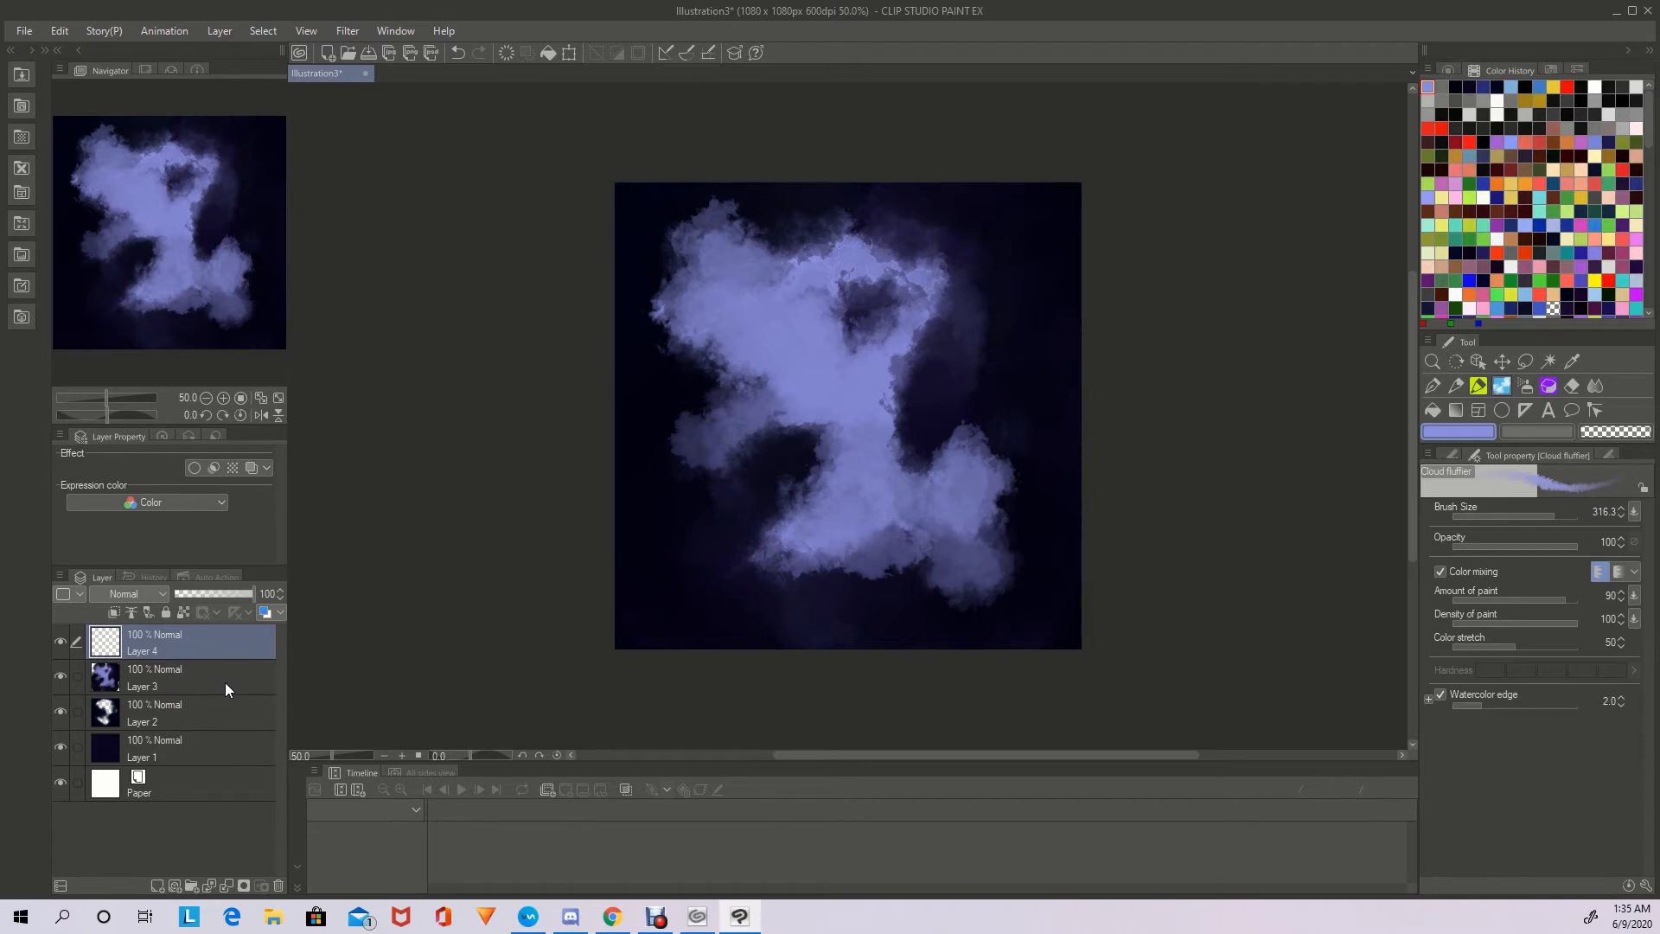
left_click(1525, 386)
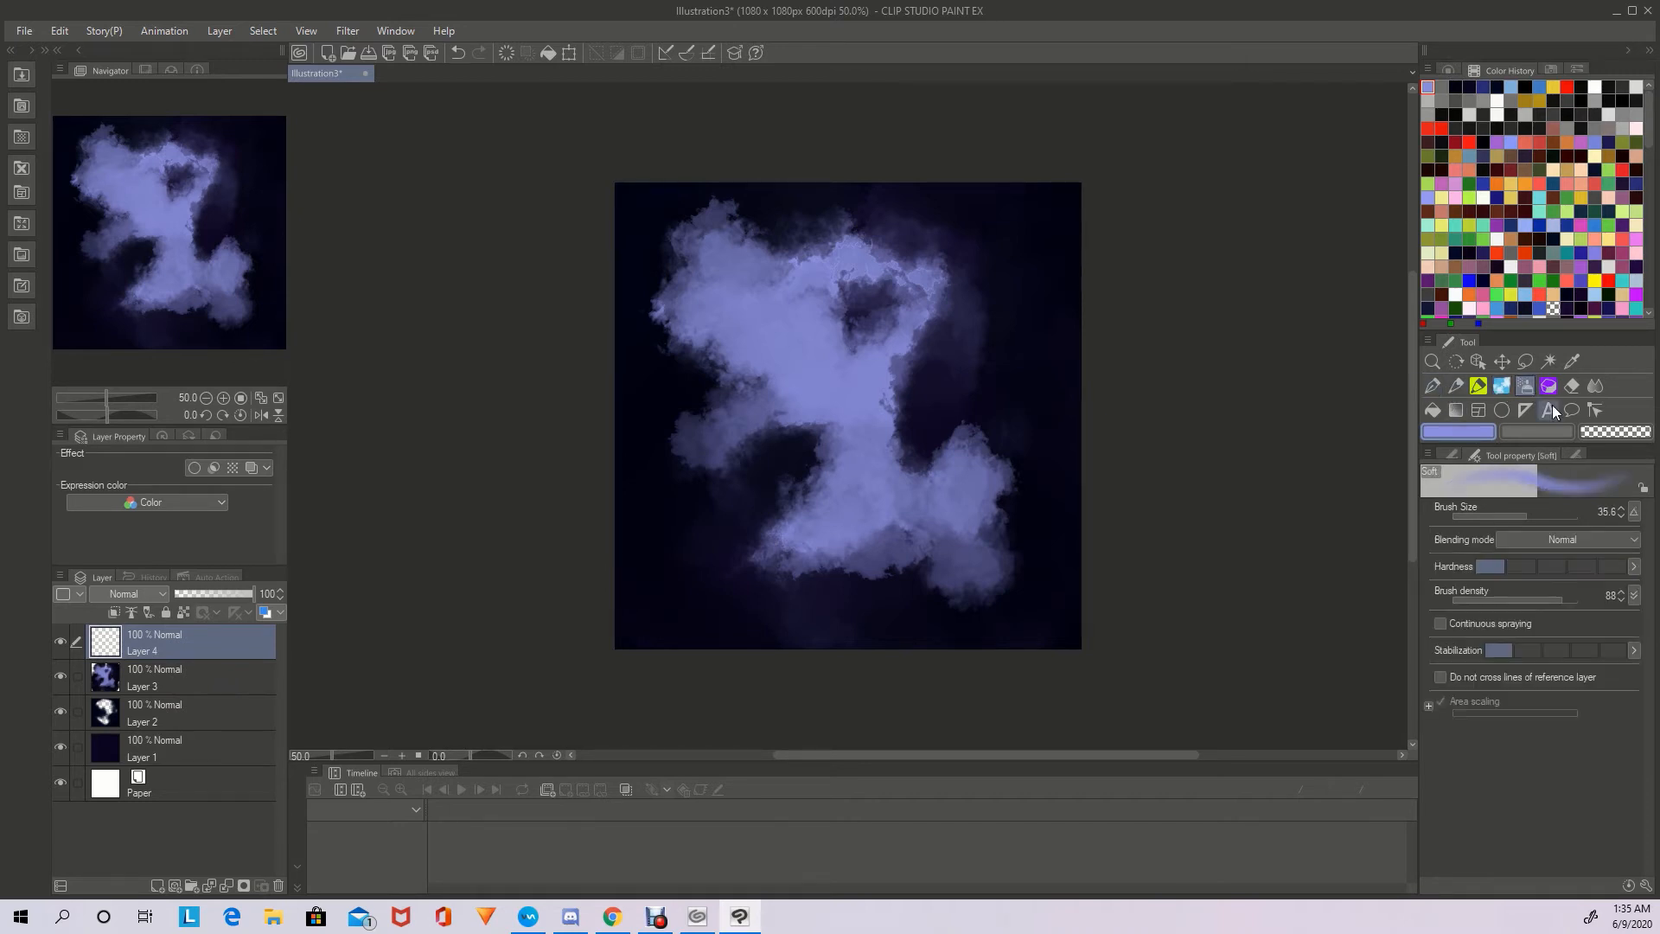
left_click(1454, 453)
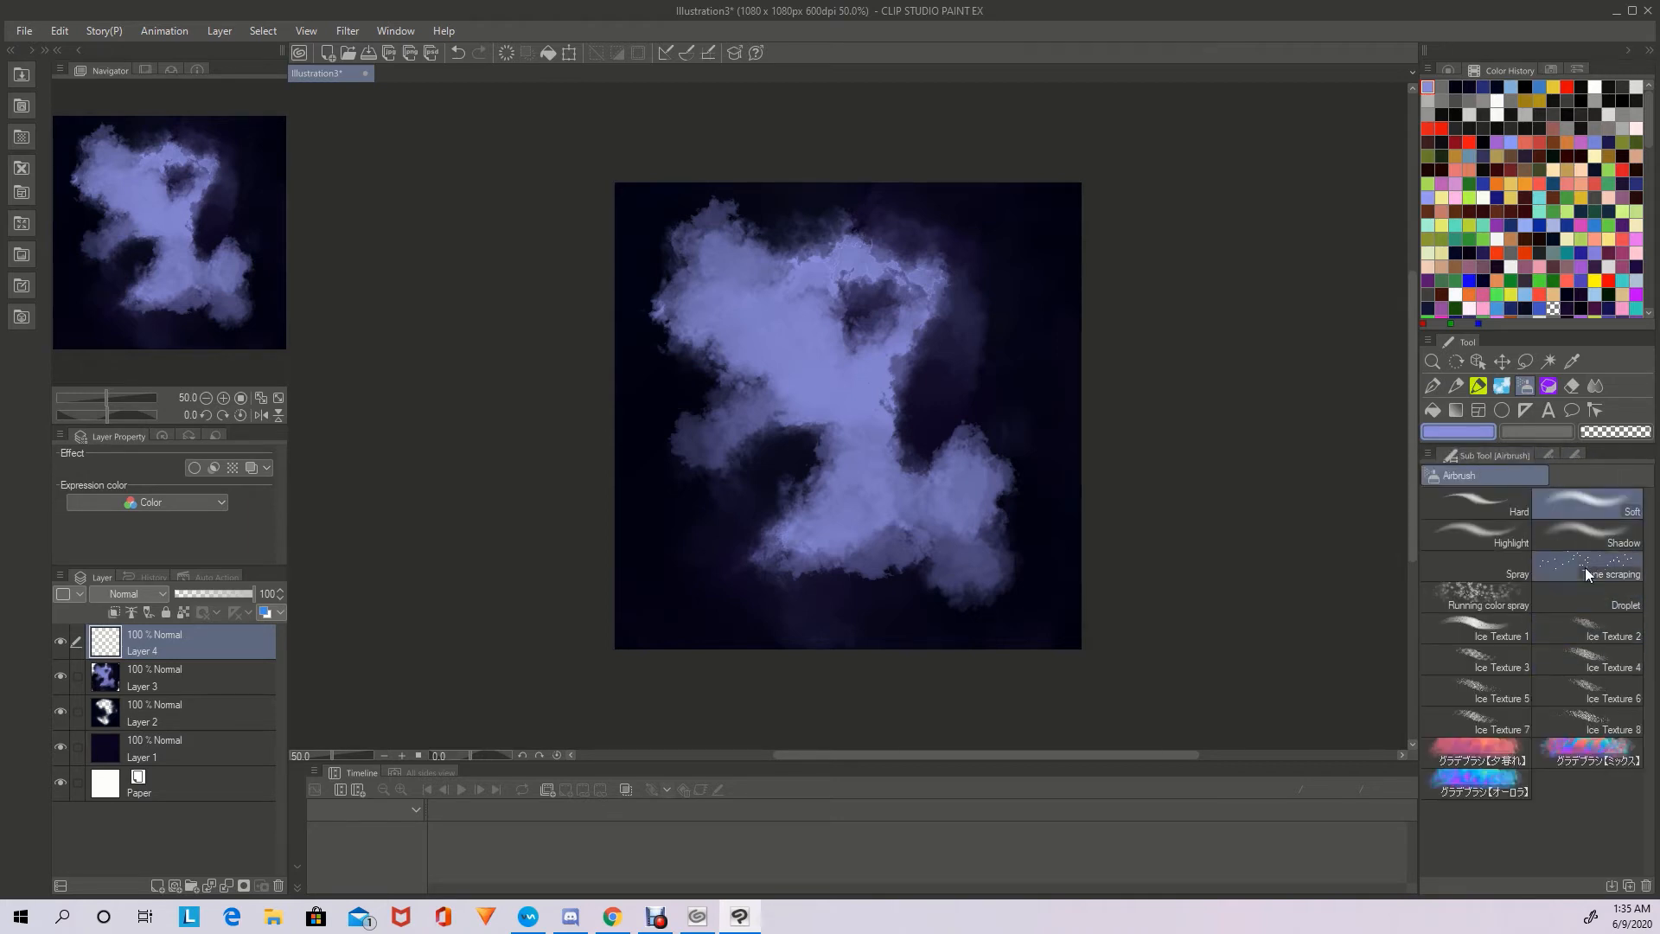
left_click(1585, 567)
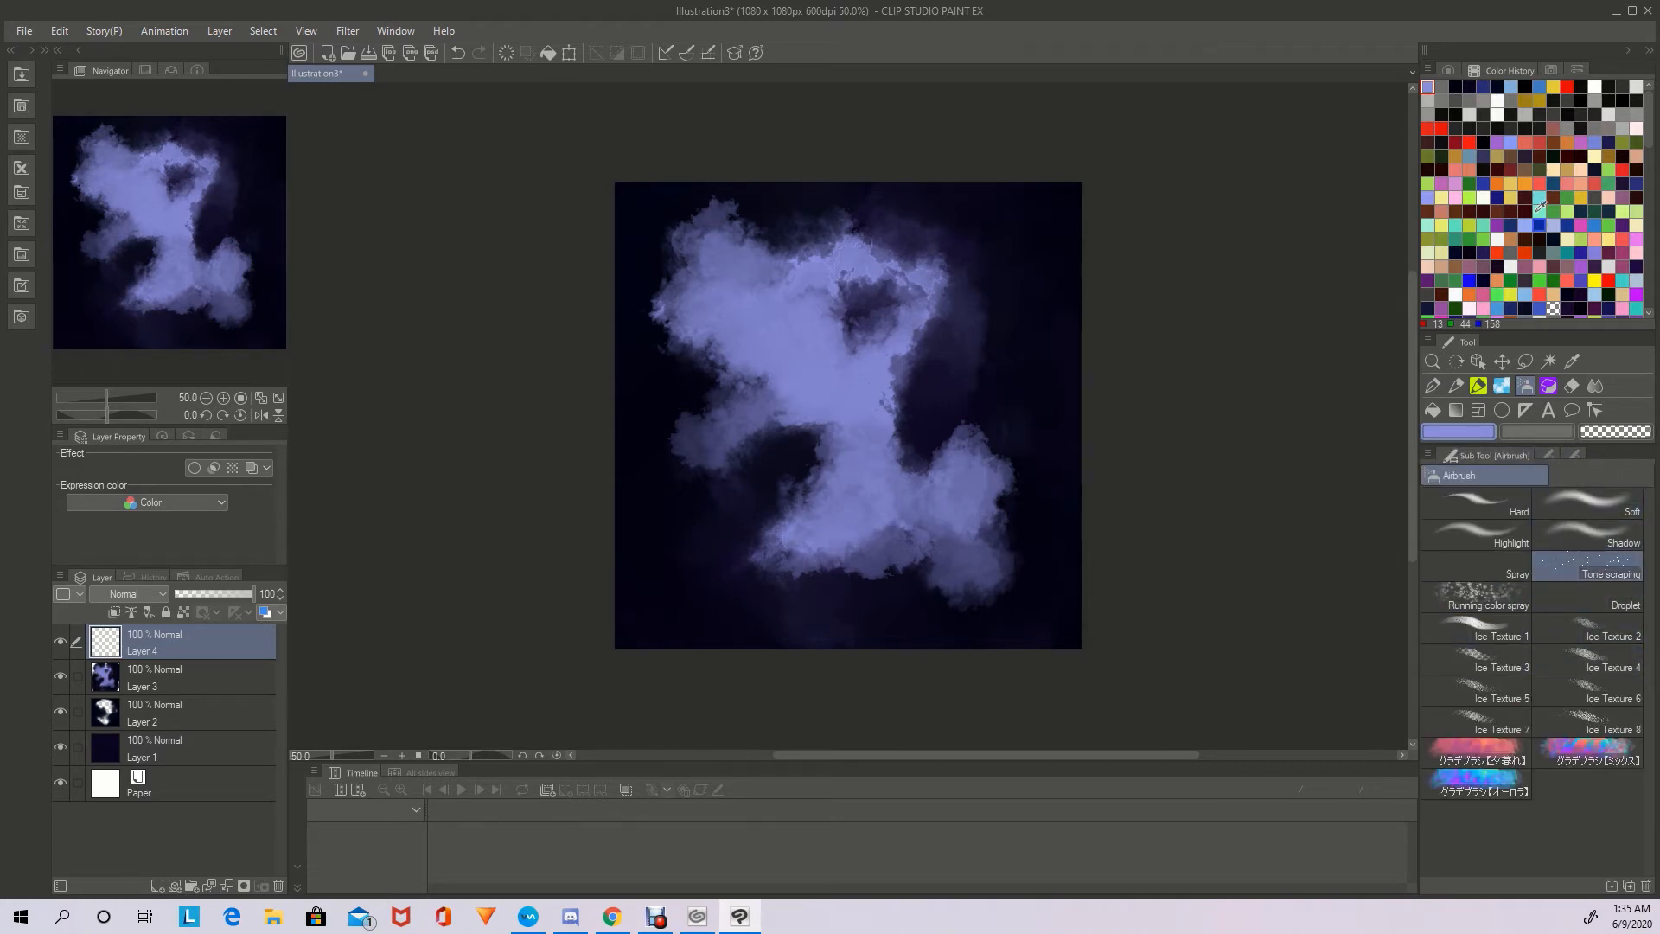
left_click(1554, 87)
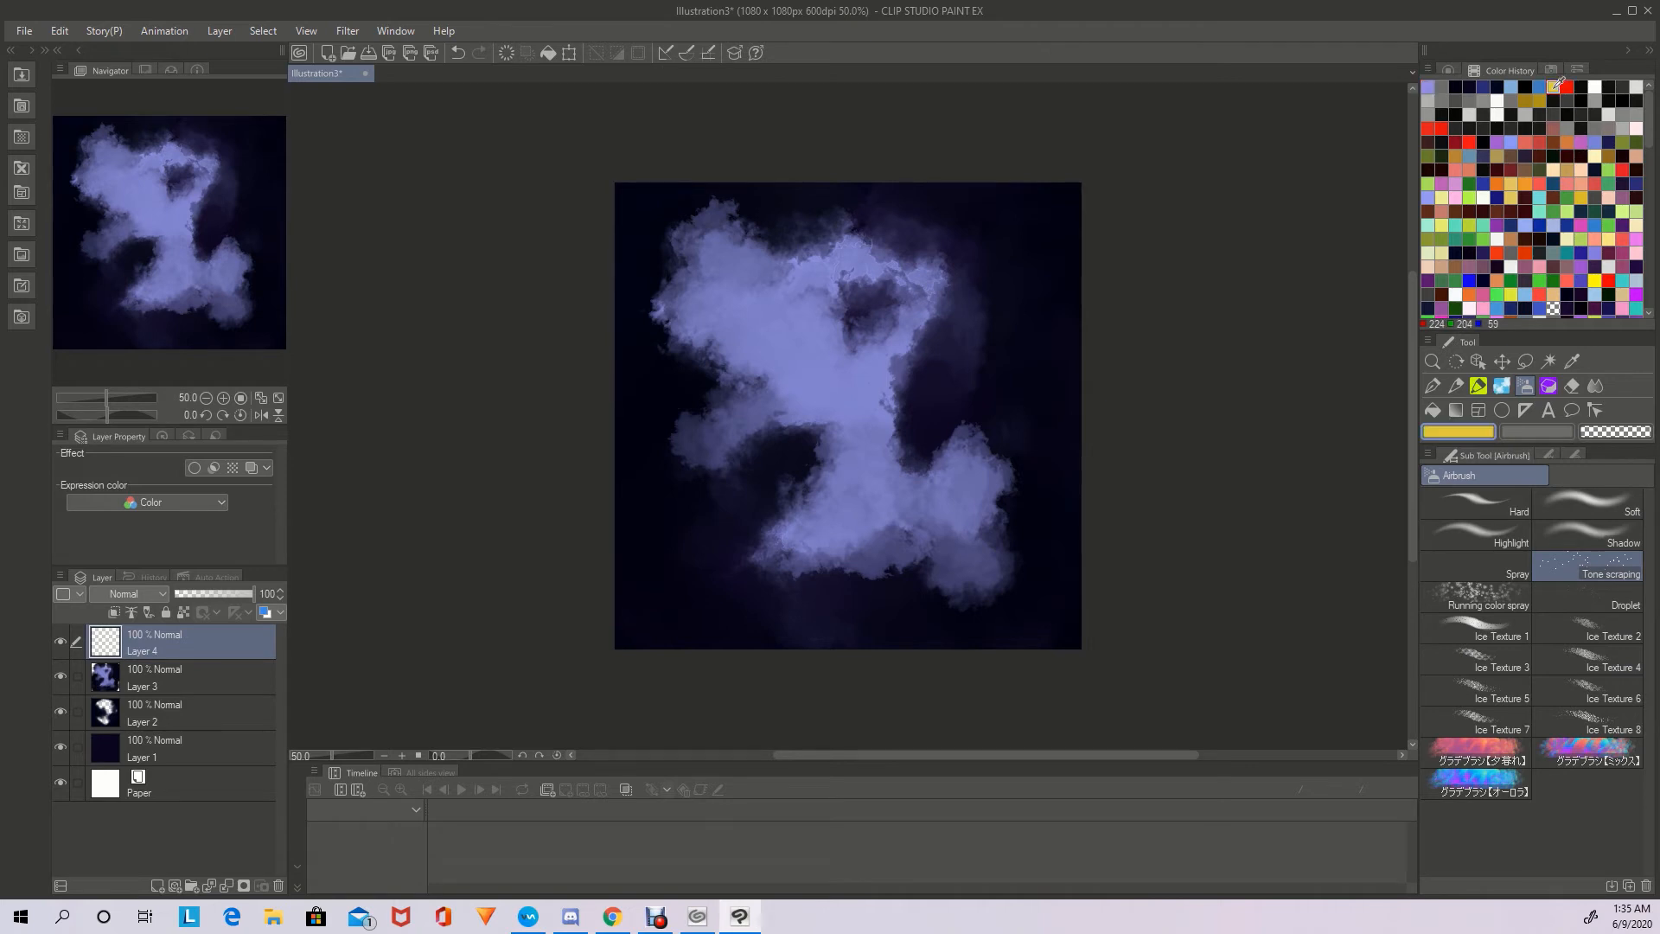
left_click(1459, 69)
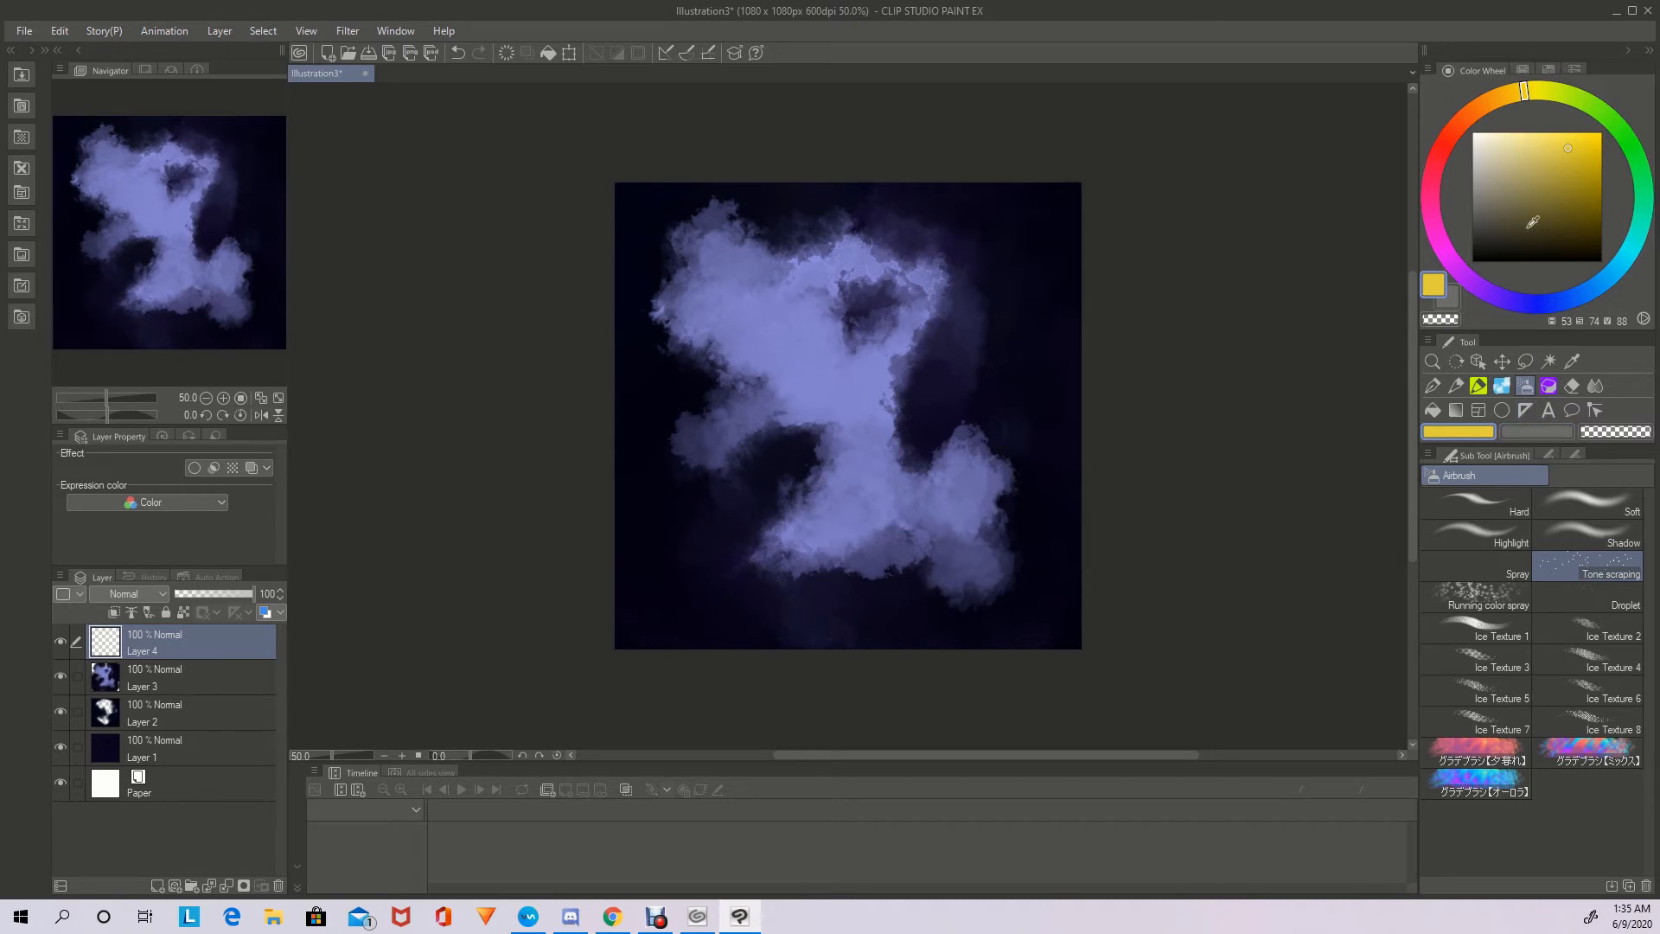
left_click(1549, 137)
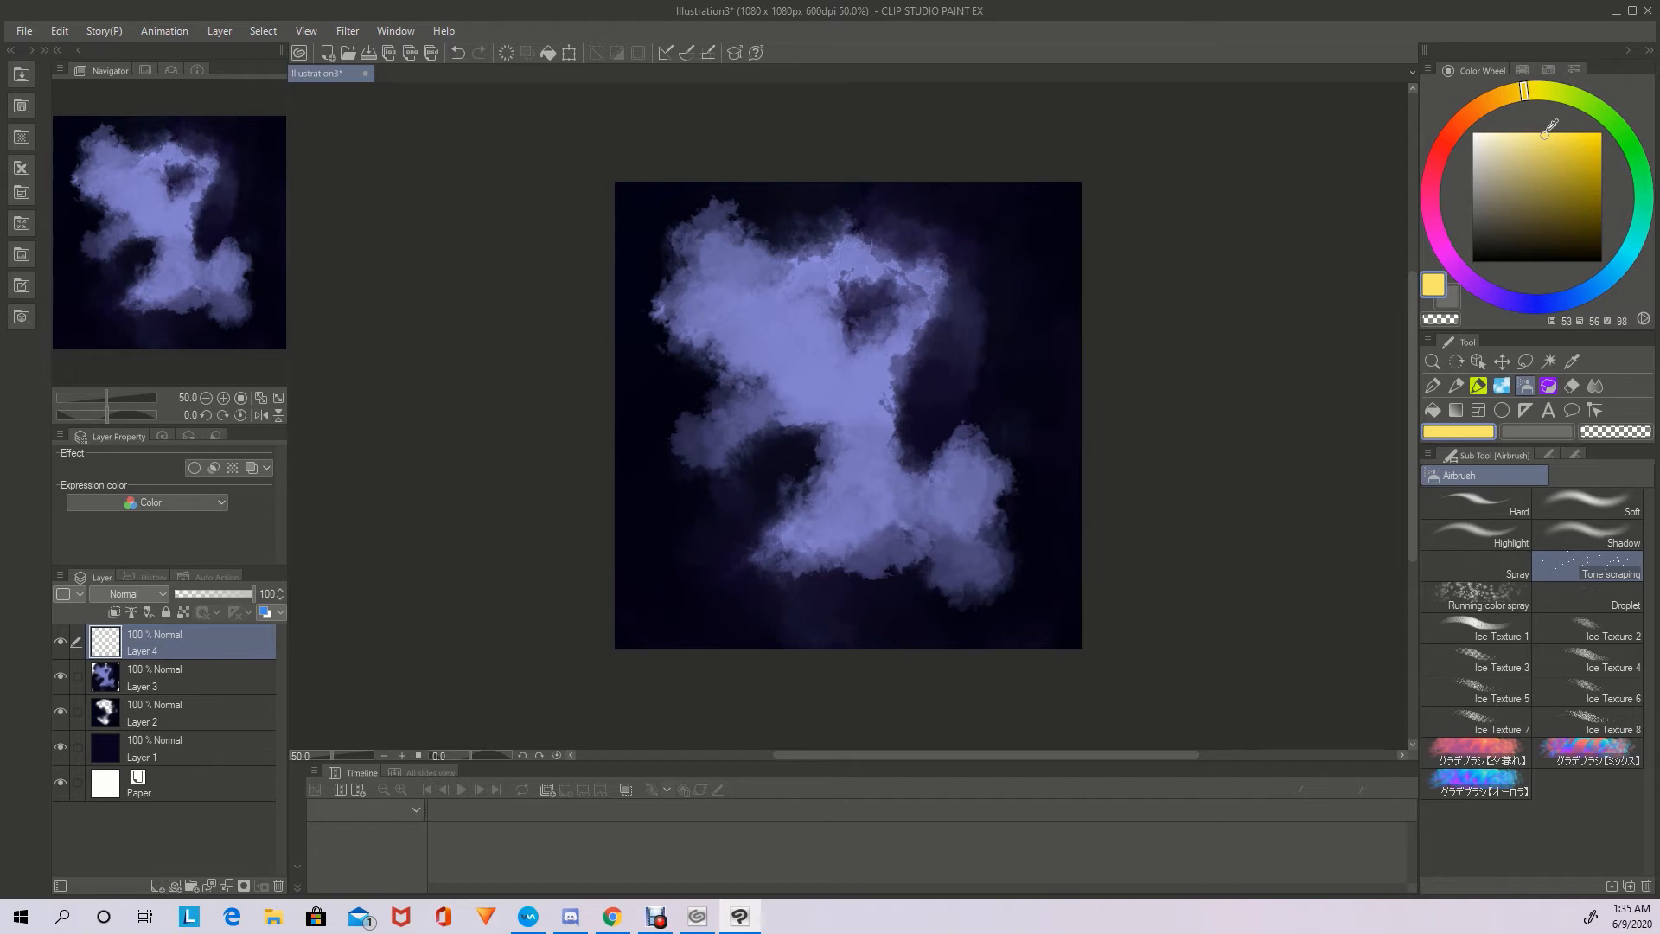
mouse_move(978, 223)
left_mouse_down()
mouse_move(942, 262)
mouse_move(937, 345)
mouse_move(916, 362)
mouse_move(954, 337)
mouse_move(979, 437)
left_mouse_up()
left_click(458, 53)
left_click(867, 385)
Spray pink star specks around the clouds and near the canvas edges with Tone scraping at size 240.7
left_click(1433, 170)
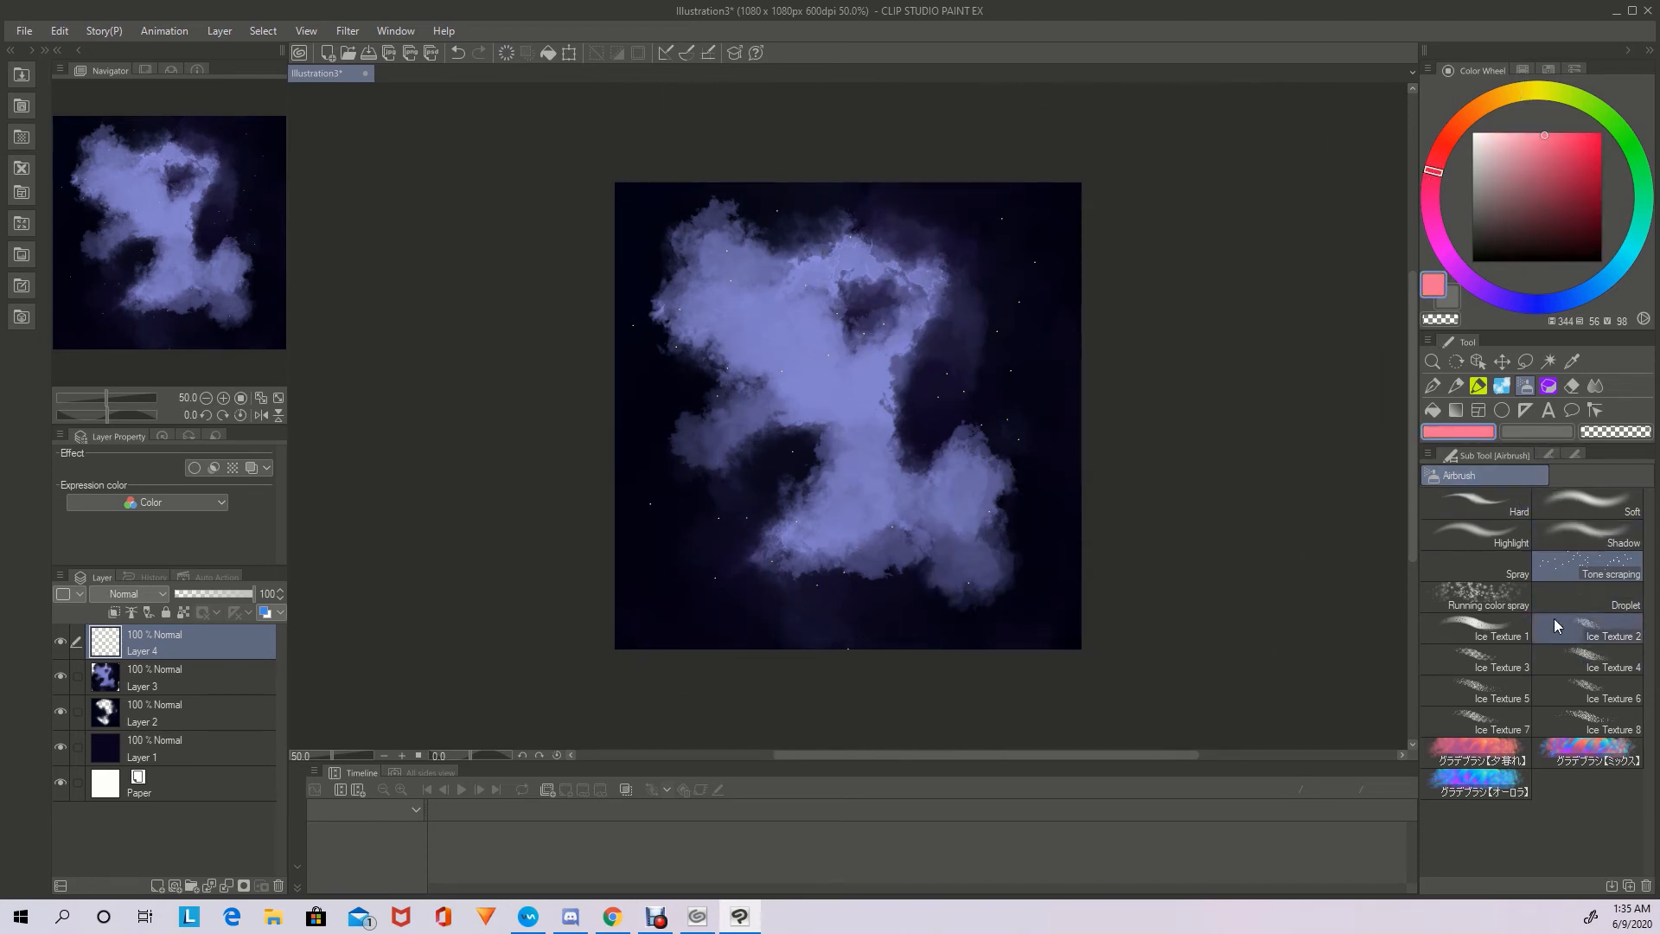
left_click(1549, 455)
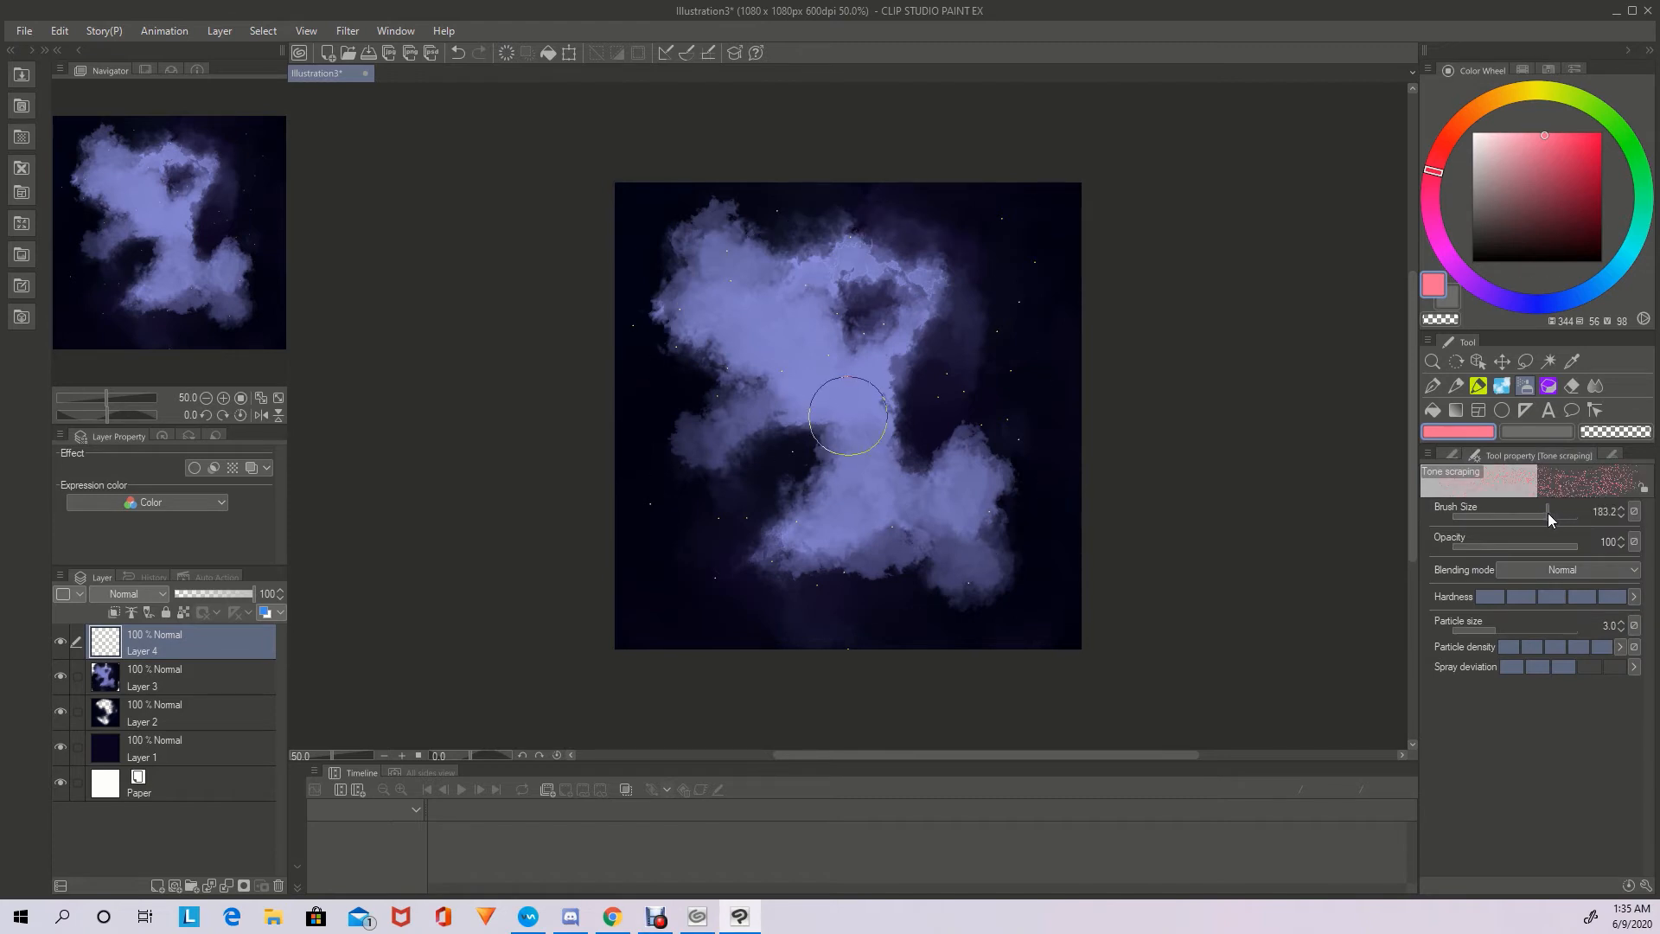
left_click(990, 215)
left_click(1064, 566)
left_click(709, 567)
mouse_move(683, 451)
left_mouse_down()
mouse_move(675, 338)
mouse_move(698, 233)
left_mouse_up()
Spray light green star specks at the upper left, lower left and right side of the artwork
left_click(1576, 127)
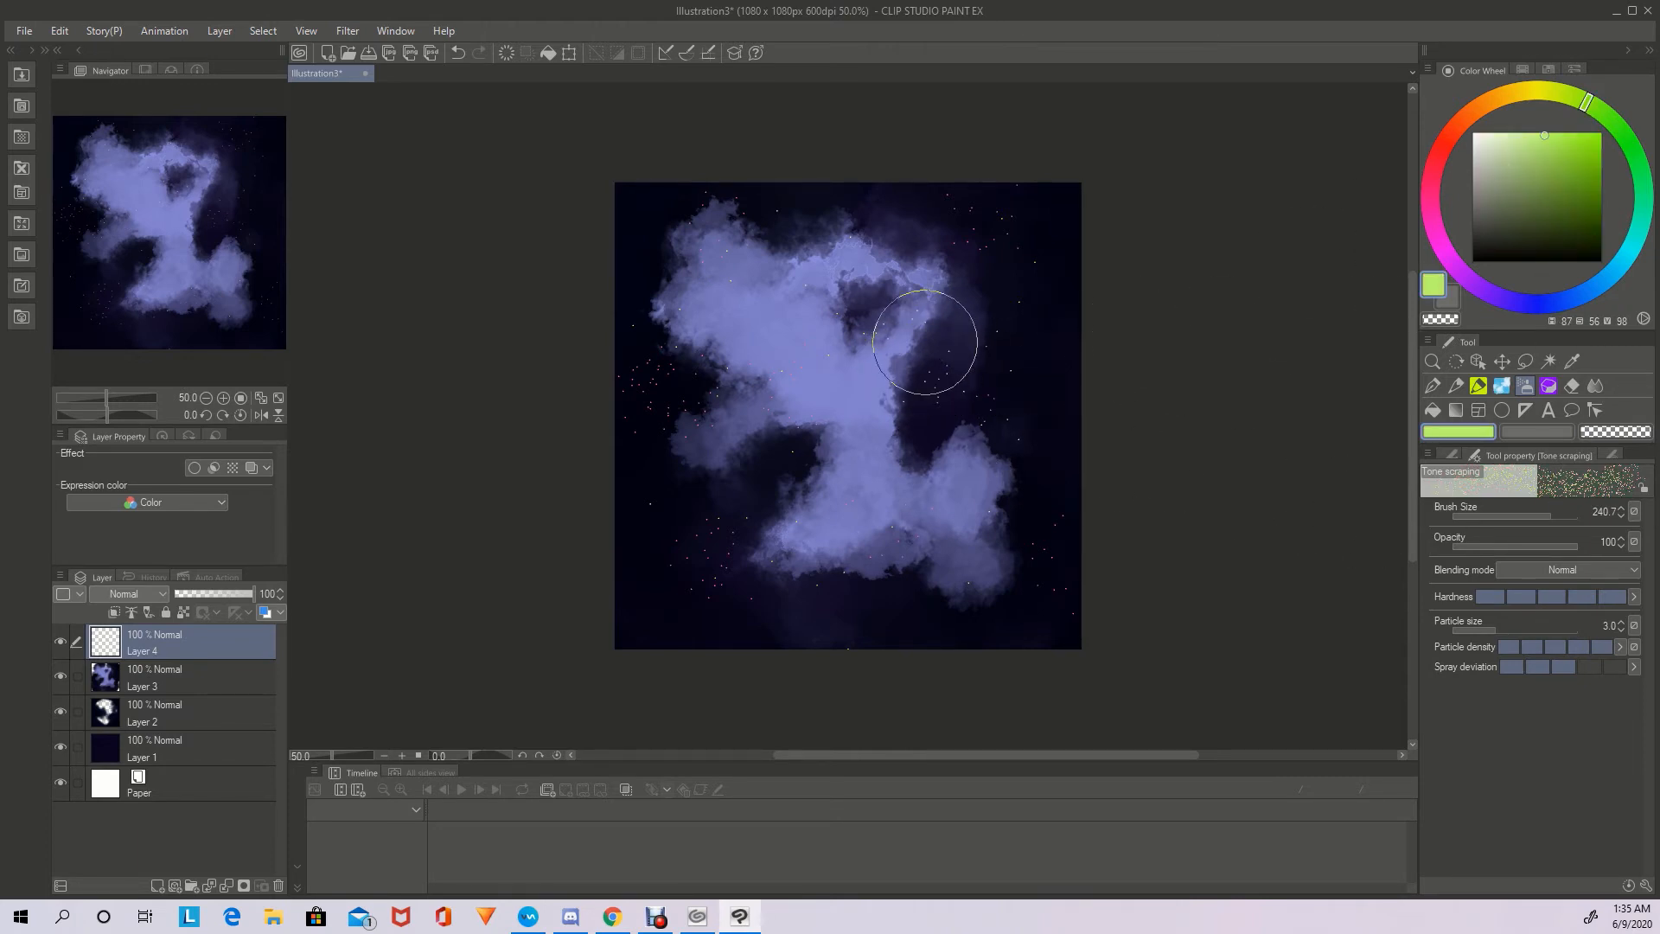
left_click(633, 209)
mouse_move(800, 591)
left_mouse_down()
mouse_move(756, 625)
mouse_move(662, 622)
left_mouse_up()
left_click(1037, 400)
left_click(1453, 454)
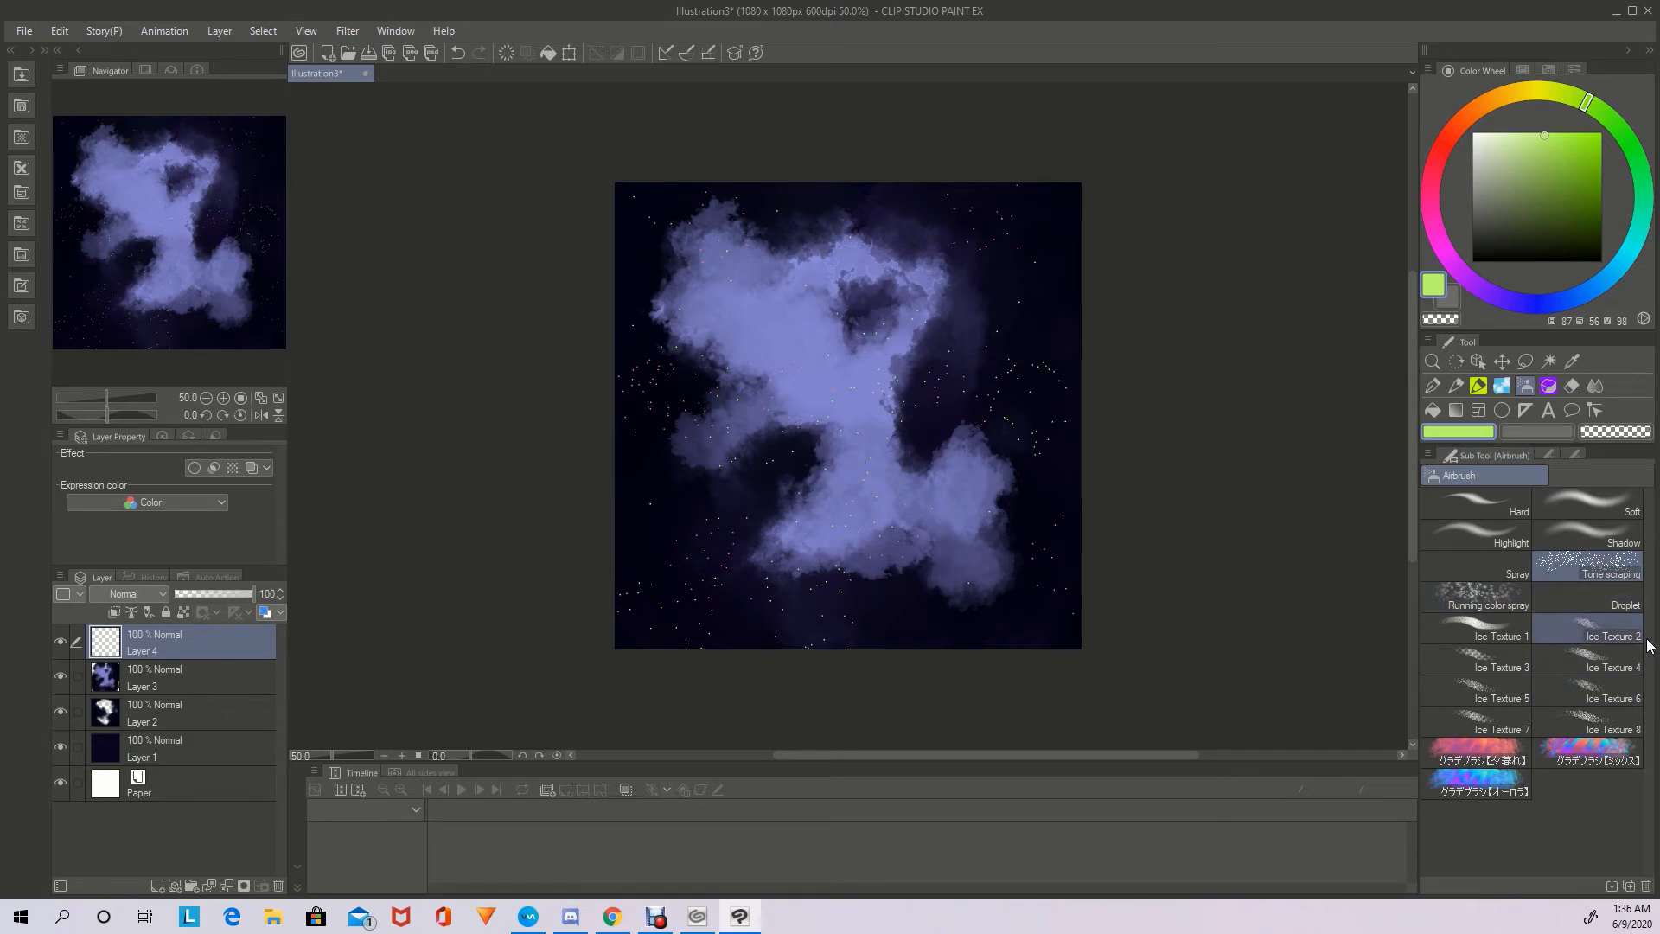
left_click(1553, 454)
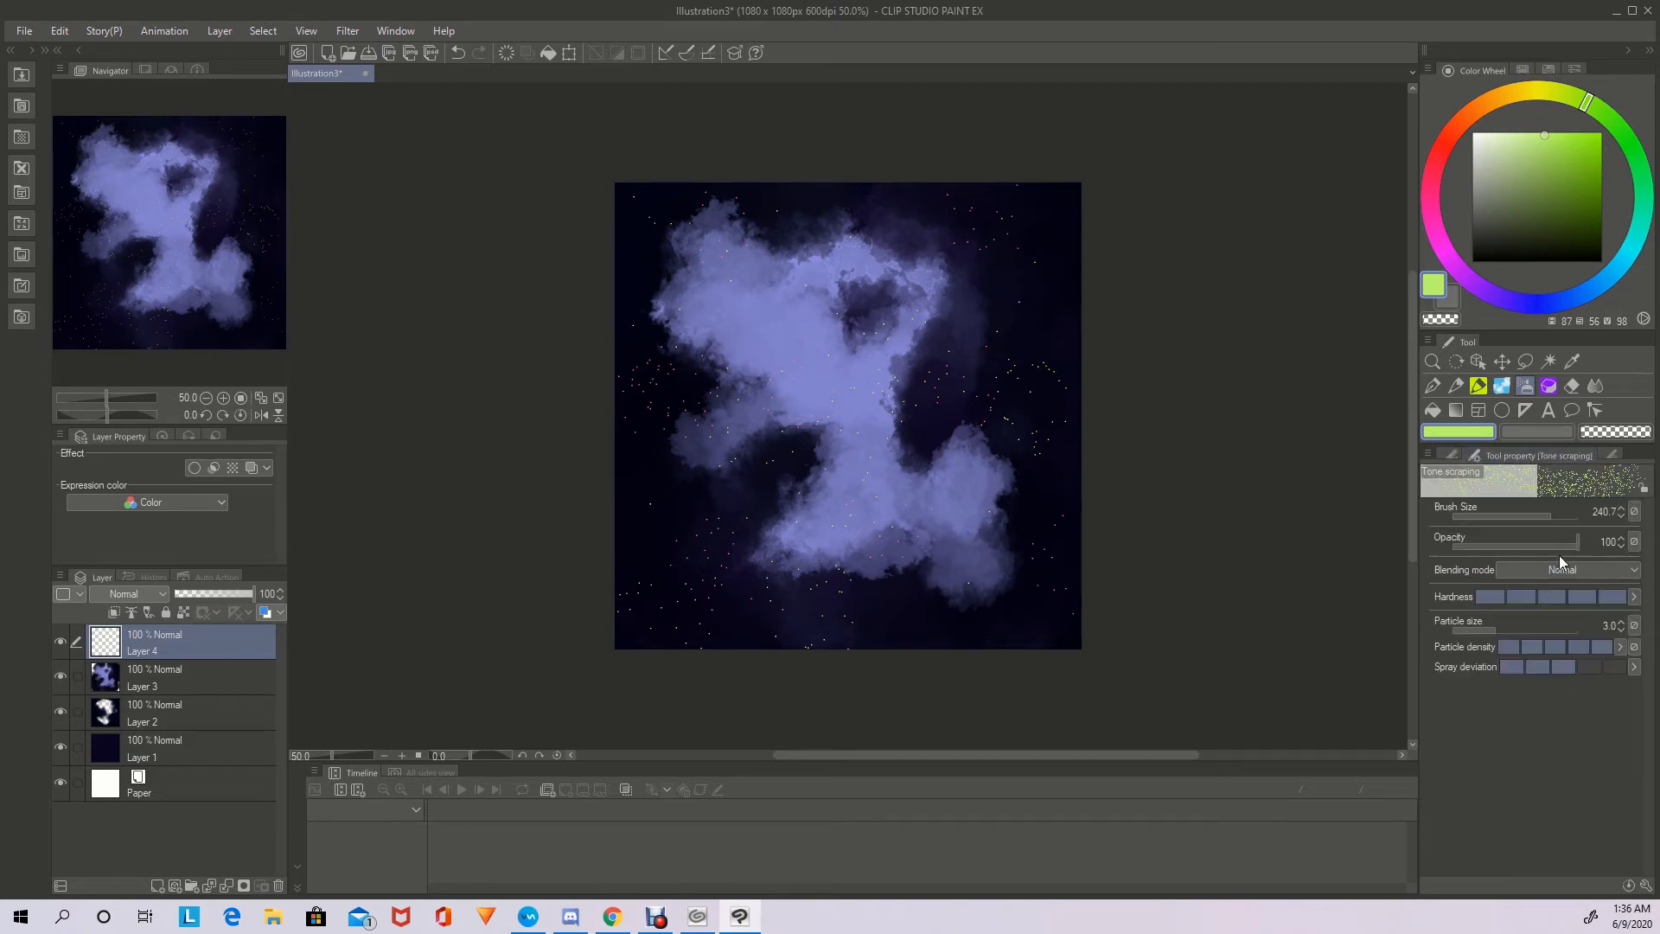
left_click(1450, 454)
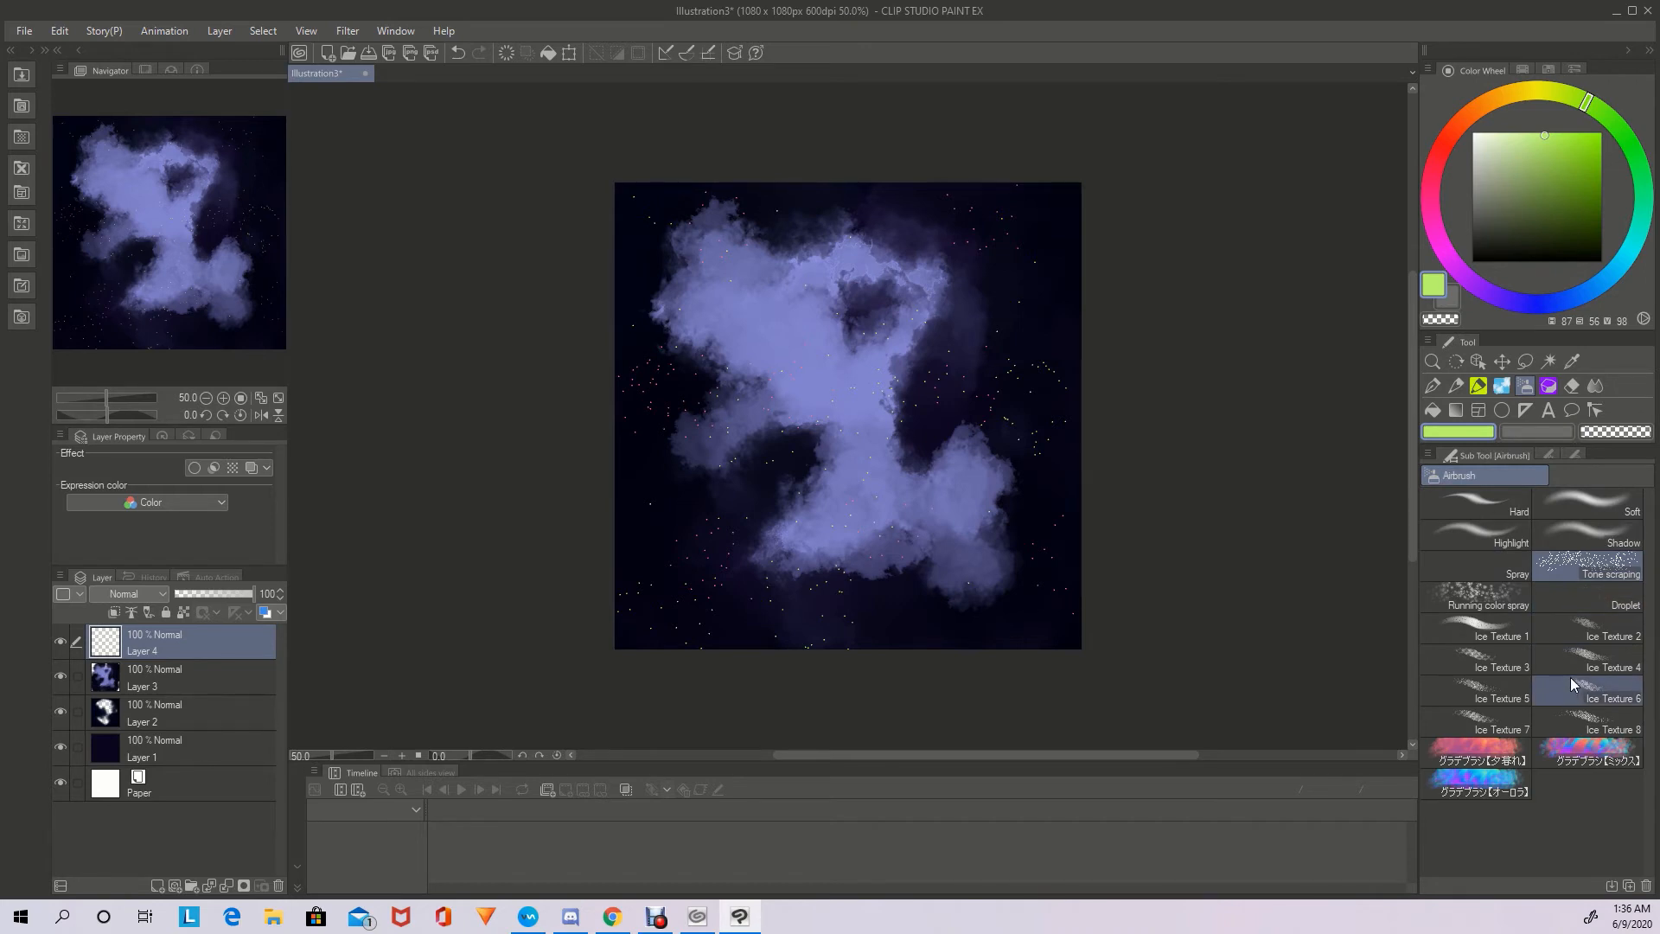
left_click(1553, 454)
left_click(1451, 454)
Add a layer above Layer 4 and set the dust of light A brush to size 388.3, opacity 100, density 47 and pale yellow
left_click(1548, 385)
scroll(1536, 692, "down", 2)
left_click(1553, 454)
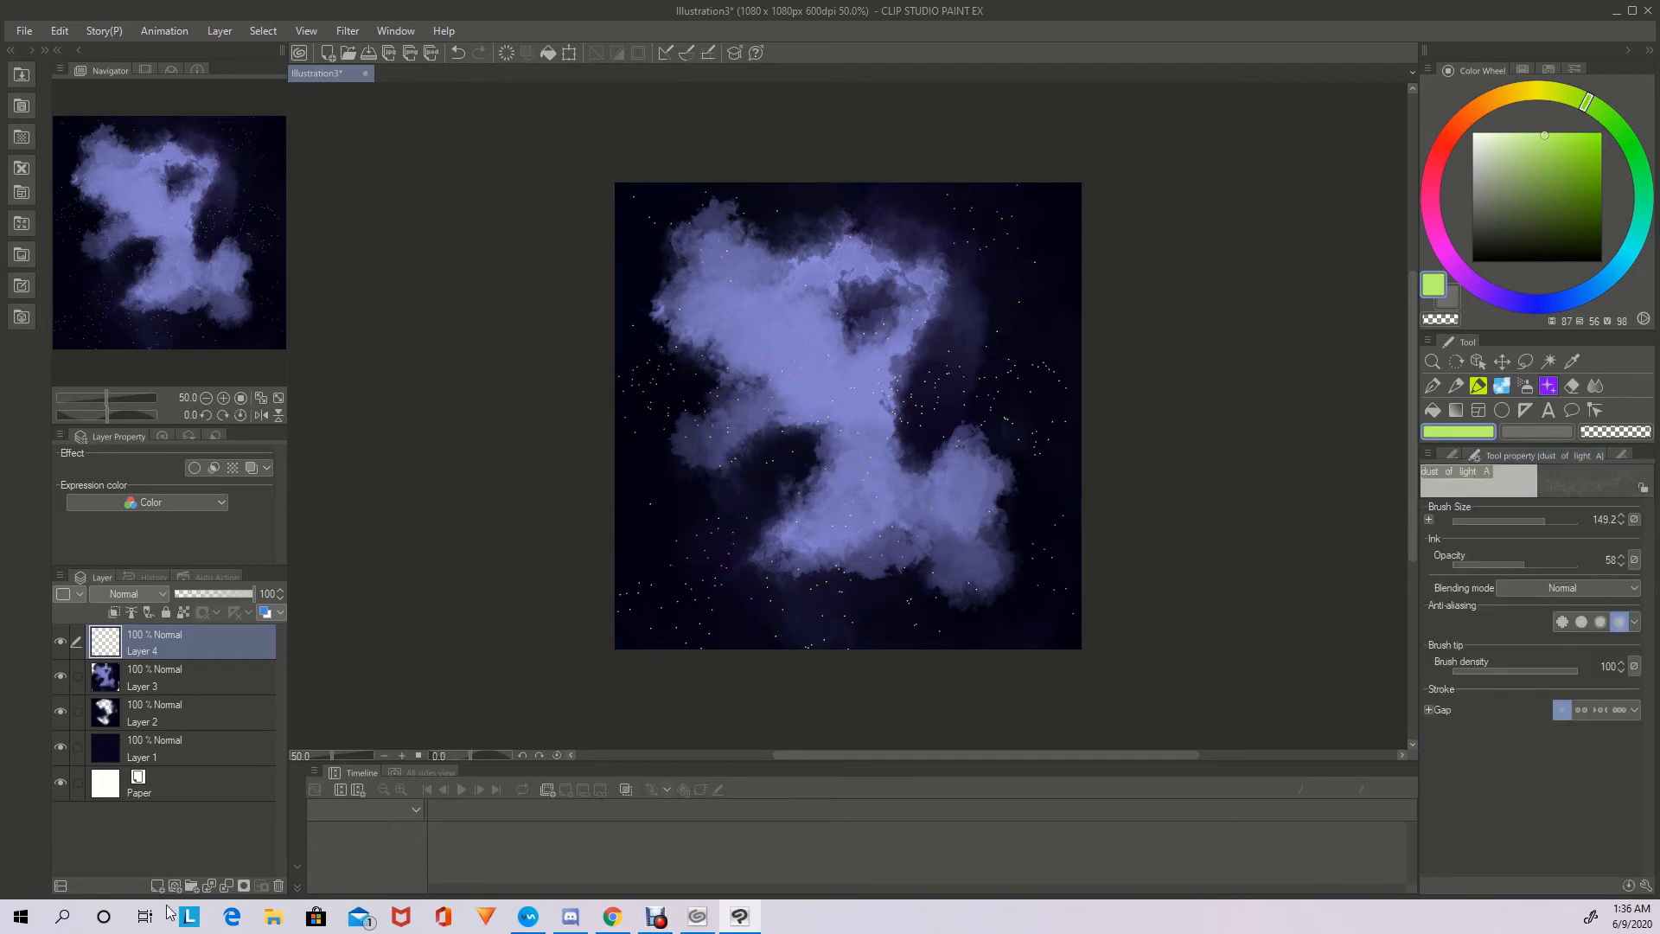
left_click(157, 885)
left_click(1556, 521)
left_click(1576, 564)
left_click_drag(873, 581, 959, 579)
key("ctrl+z")
left_click(1549, 91)
left_click(1490, 134)
left_click(1509, 671)
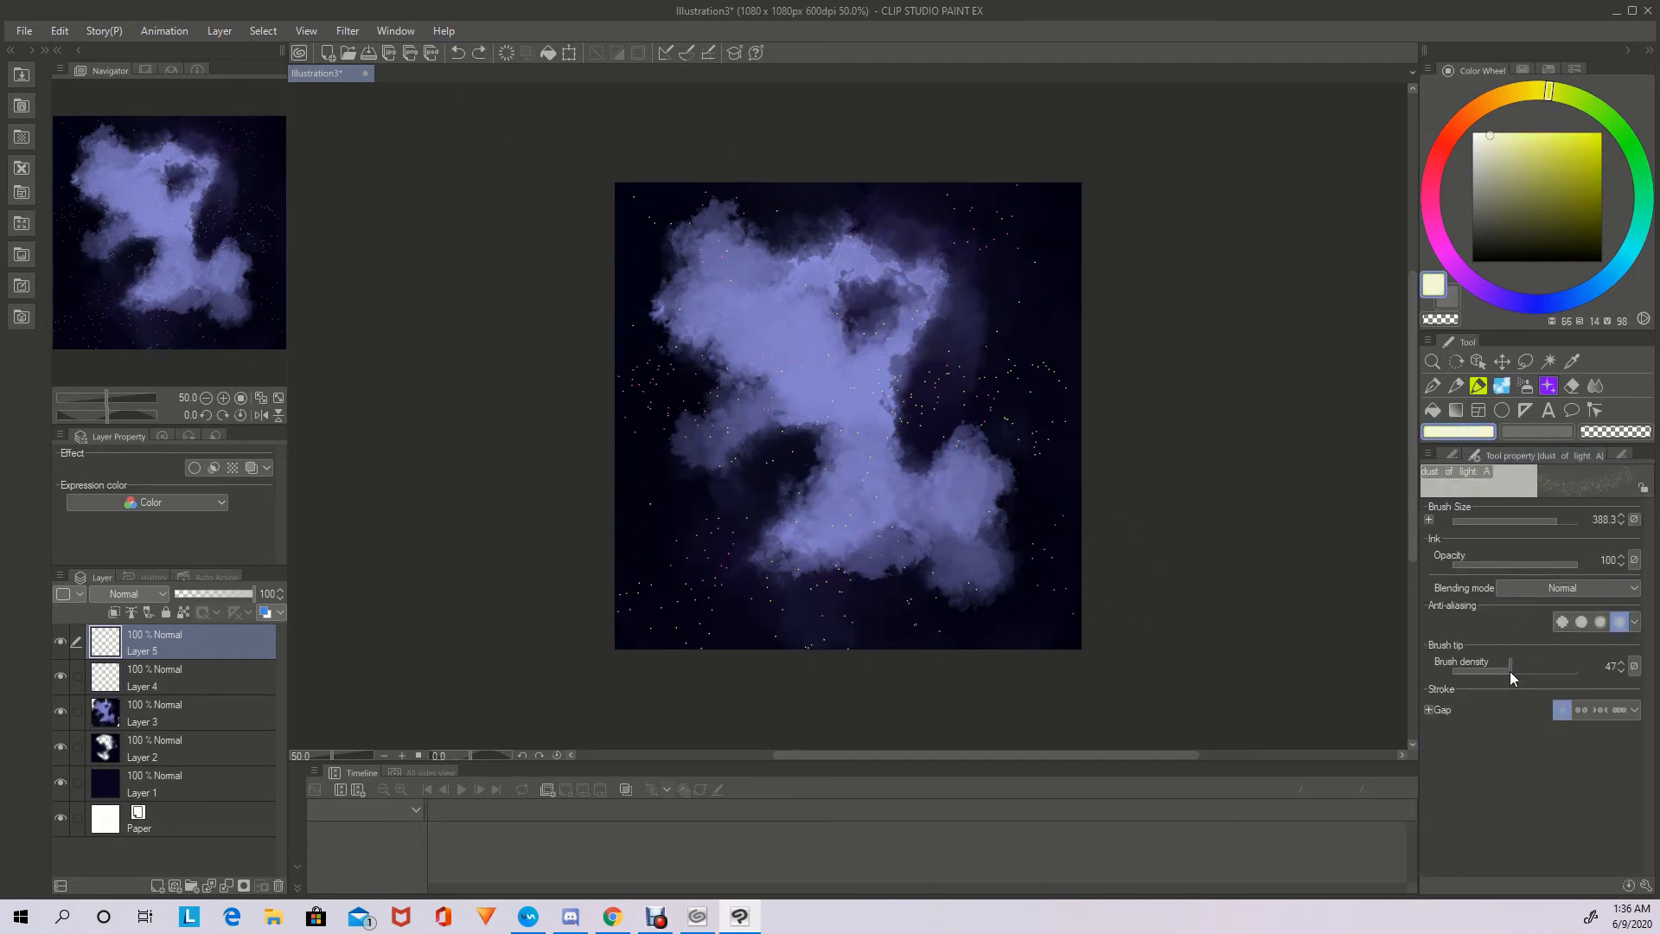
left_click(880, 437)
key("ctrl+z")
left_click(1451, 454)
left_click(1587, 868)
left_click(1556, 454)
left_click(1450, 454)
left_click(1494, 849)
left_click(1556, 454)
left_click(851, 432)
key("ctrl+z")
Scatter pale yellow dust specks across Layer 5 with the Dust3 brush at size 240.7
left_click(1451, 454)
left_click(1476, 576)
left_click(1557, 454)
left_click(1541, 515)
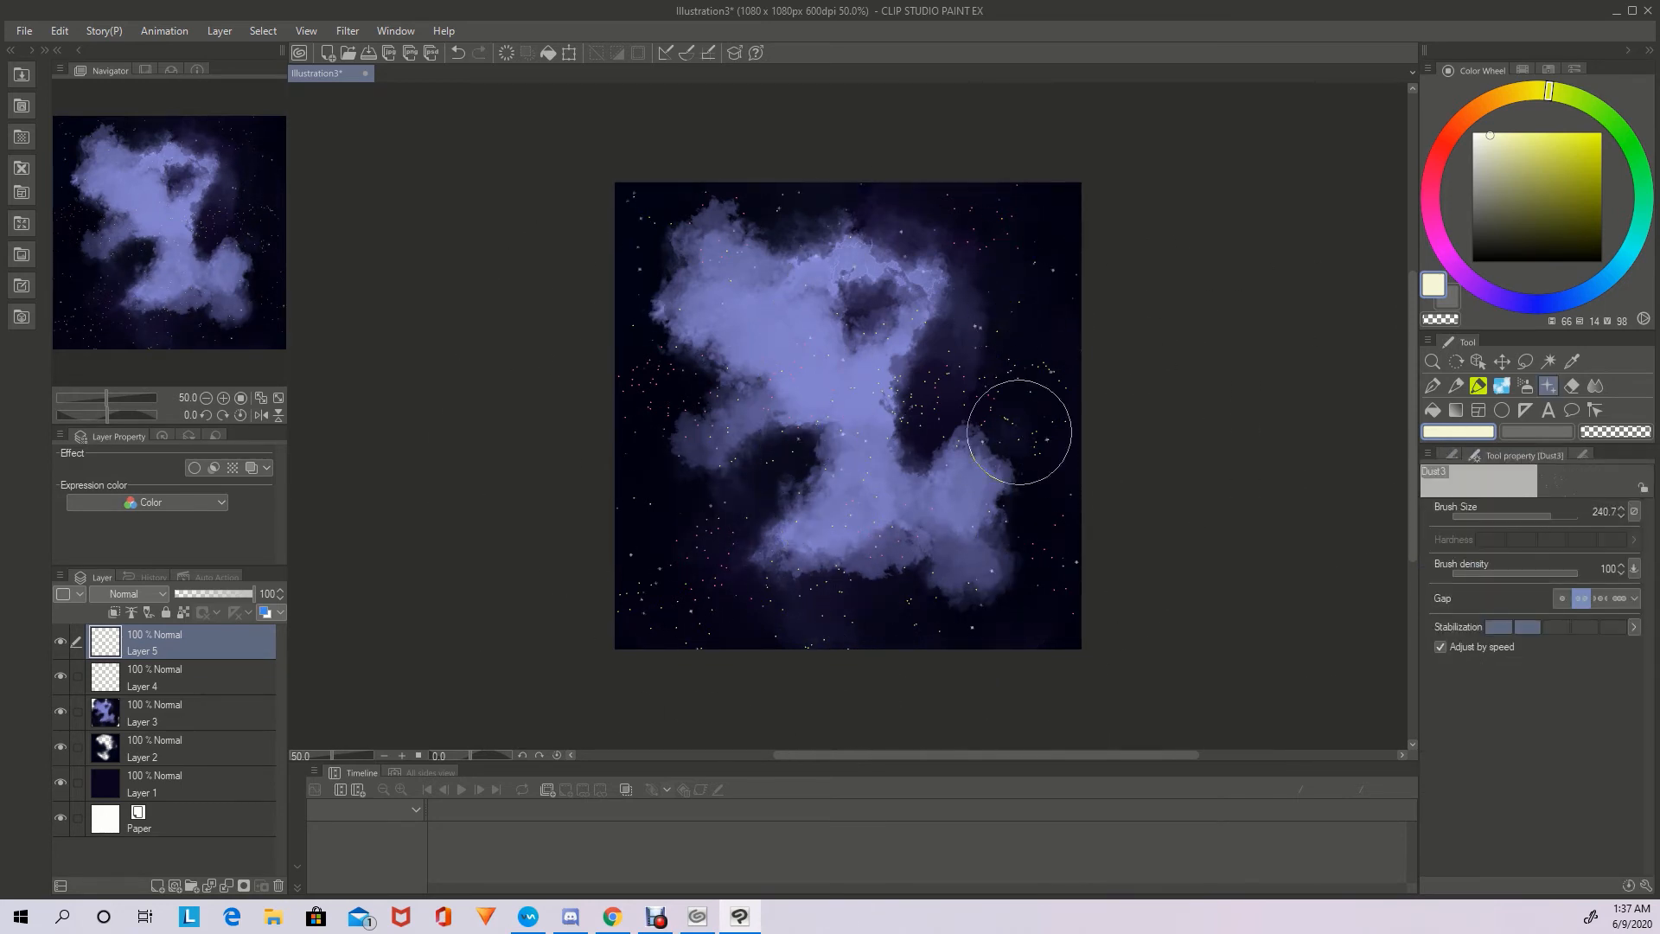
Scatter more pale yellow specks on Layer 5 with the Dust2 brush at size 240.7 and a changed gap setting
left_click(1451, 454)
left_click(1587, 556)
left_click(846, 303)
key("ctrl+z")
left_click(1556, 454)
left_click(1551, 516)
left_click(1562, 598)
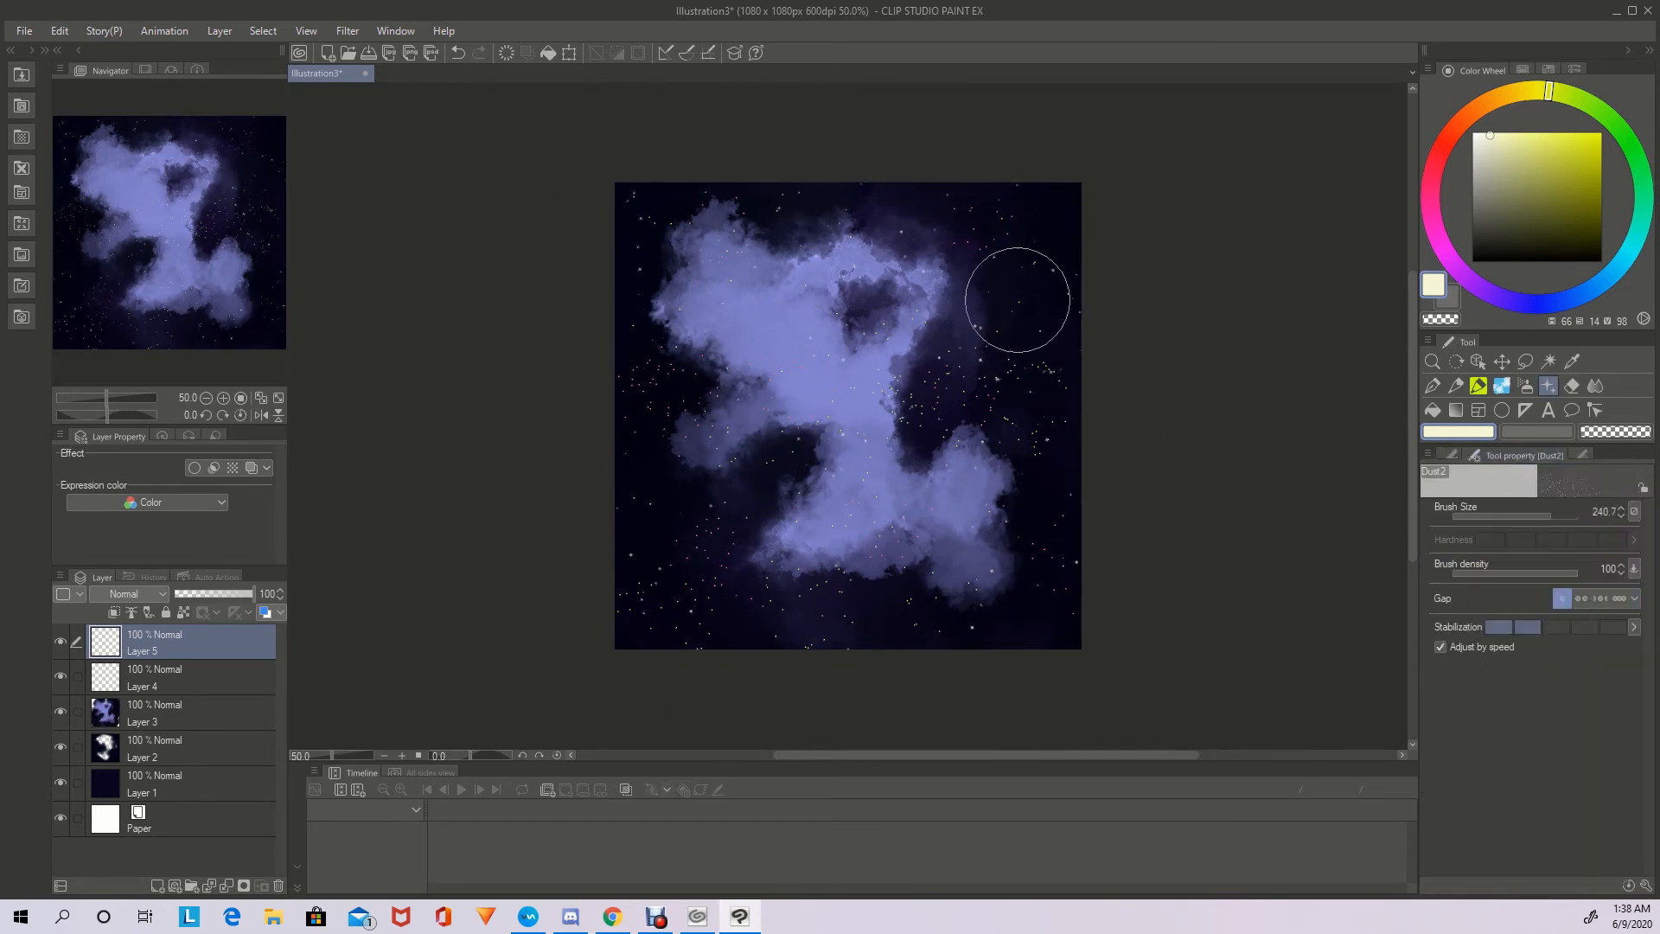
Try Glow dodge blending on Layer 5 and Layer 4, and return to Normal
left_click(128, 594)
left_click(128, 280)
left_click(164, 677)
left_click(128, 594)
left_click(130, 285)
left_click(128, 594)
left_click(129, 131)
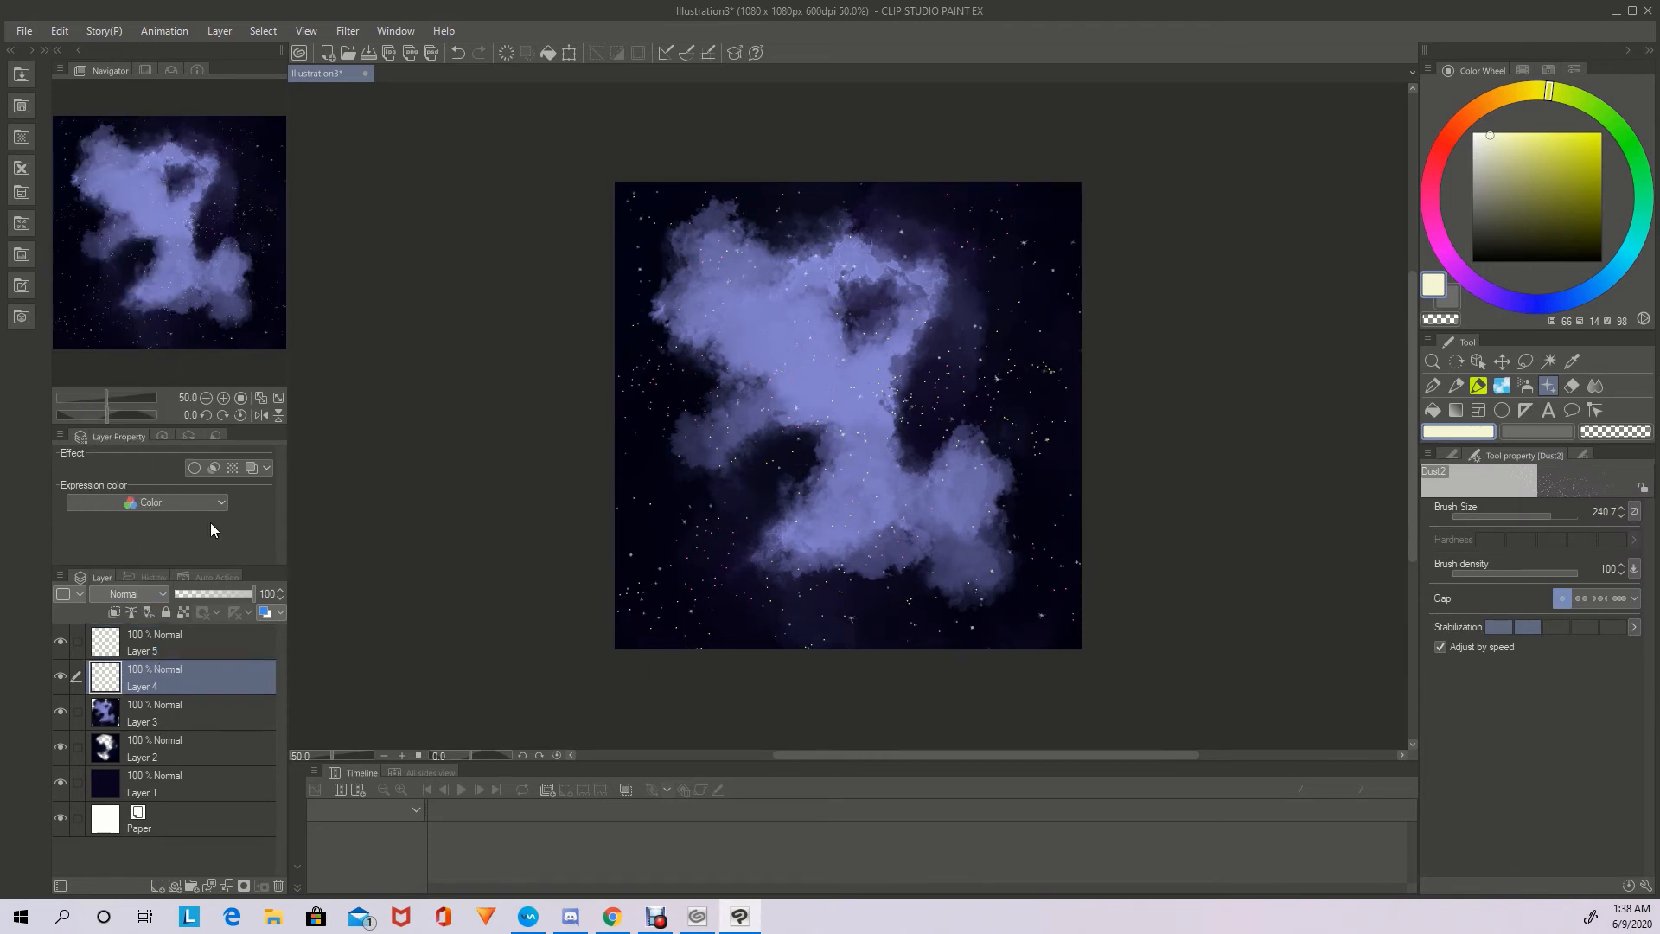
Try scattering large pale yellow light particles across Layer 5 with the dust of light A brush
left_click(173, 642)
left_click(1443, 146)
left_click_drag(1589, 152, 1567, 141)
left_click(1450, 454)
mouse_move(1649, 674)
left_mouse_down()
mouse_move(1650, 629)
mouse_move(1649, 700)
left_mouse_up()
left_click(1475, 867)
key("ctrl+z")
left_click(1538, 91)
left_click(1520, 140)
left_click_drag(1000, 489, 708, 560)
Try Glow dodge blending on Layer 5 with the layer moved below Layer 4, and undo the blending change
left_click(128, 594)
left_click(128, 279)
key("ctrl+z")
key("ctrl+z")
left_click(1560, 454)
left_click_drag(238, 643, 239, 695)
left_click(128, 594)
left_click(128, 279)
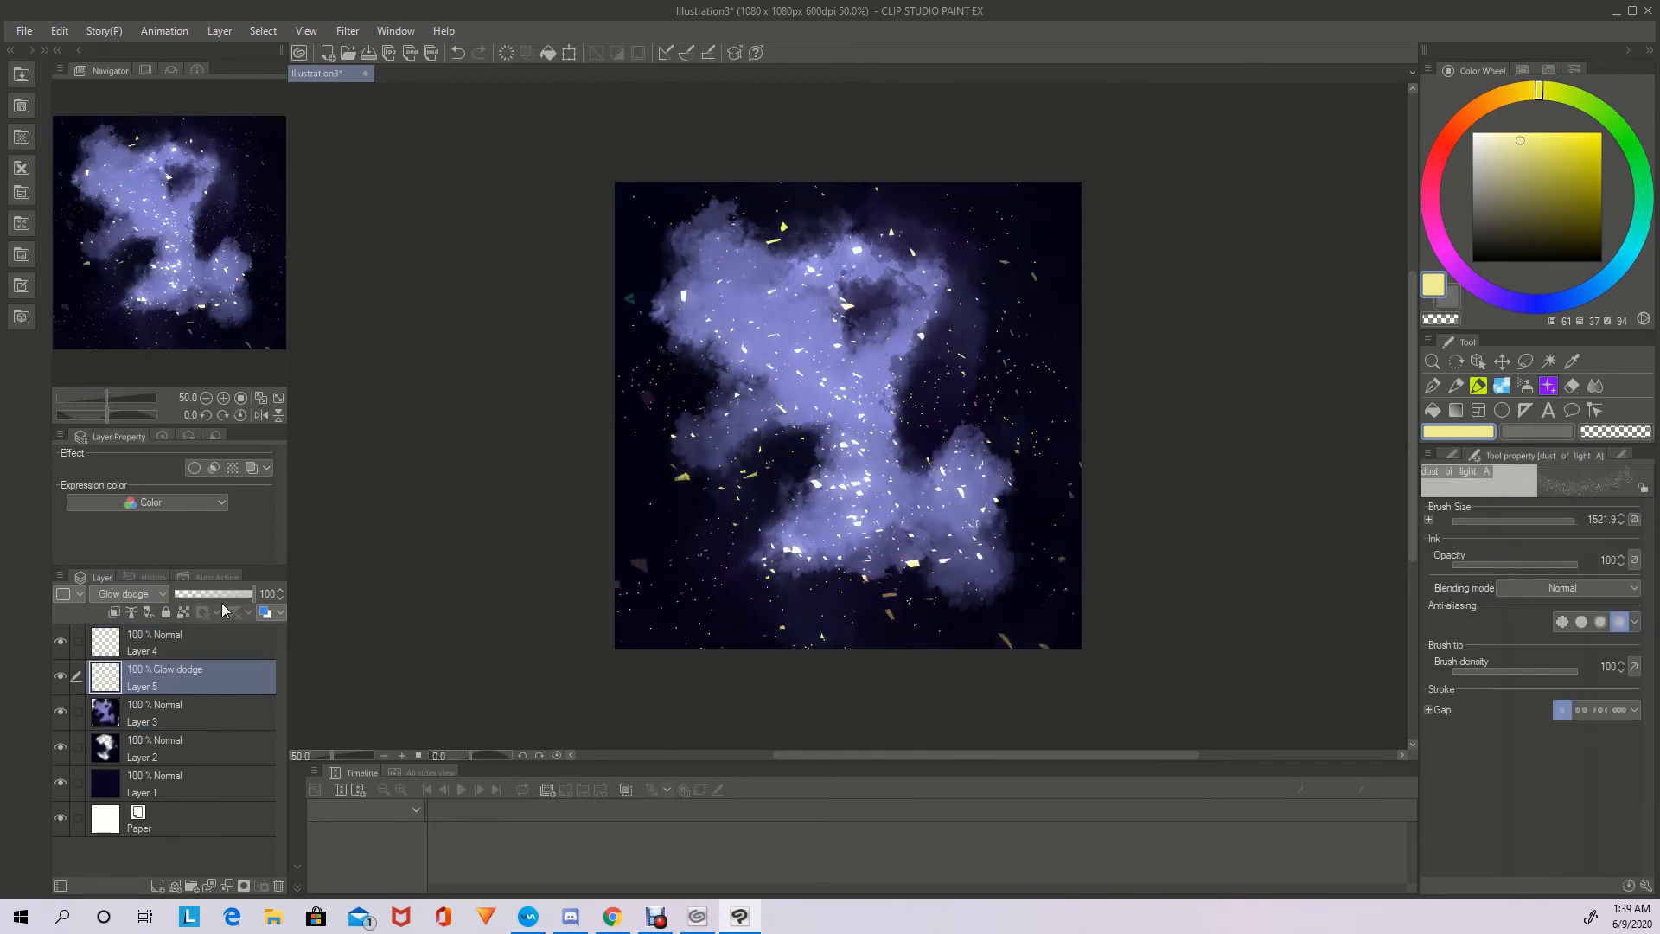
key("ctrl+z")
Set the Tone scraping airbrush to size 768.7 and undo the large yellow light particles
left_click(1451, 454)
left_click_drag(1648, 735, 1647, 553)
left_click(1525, 386)
left_click(1560, 455)
left_click_drag(1552, 513, 1565, 515)
key("ctrl+z")
key("ctrl+z")
key("ctrl+z")
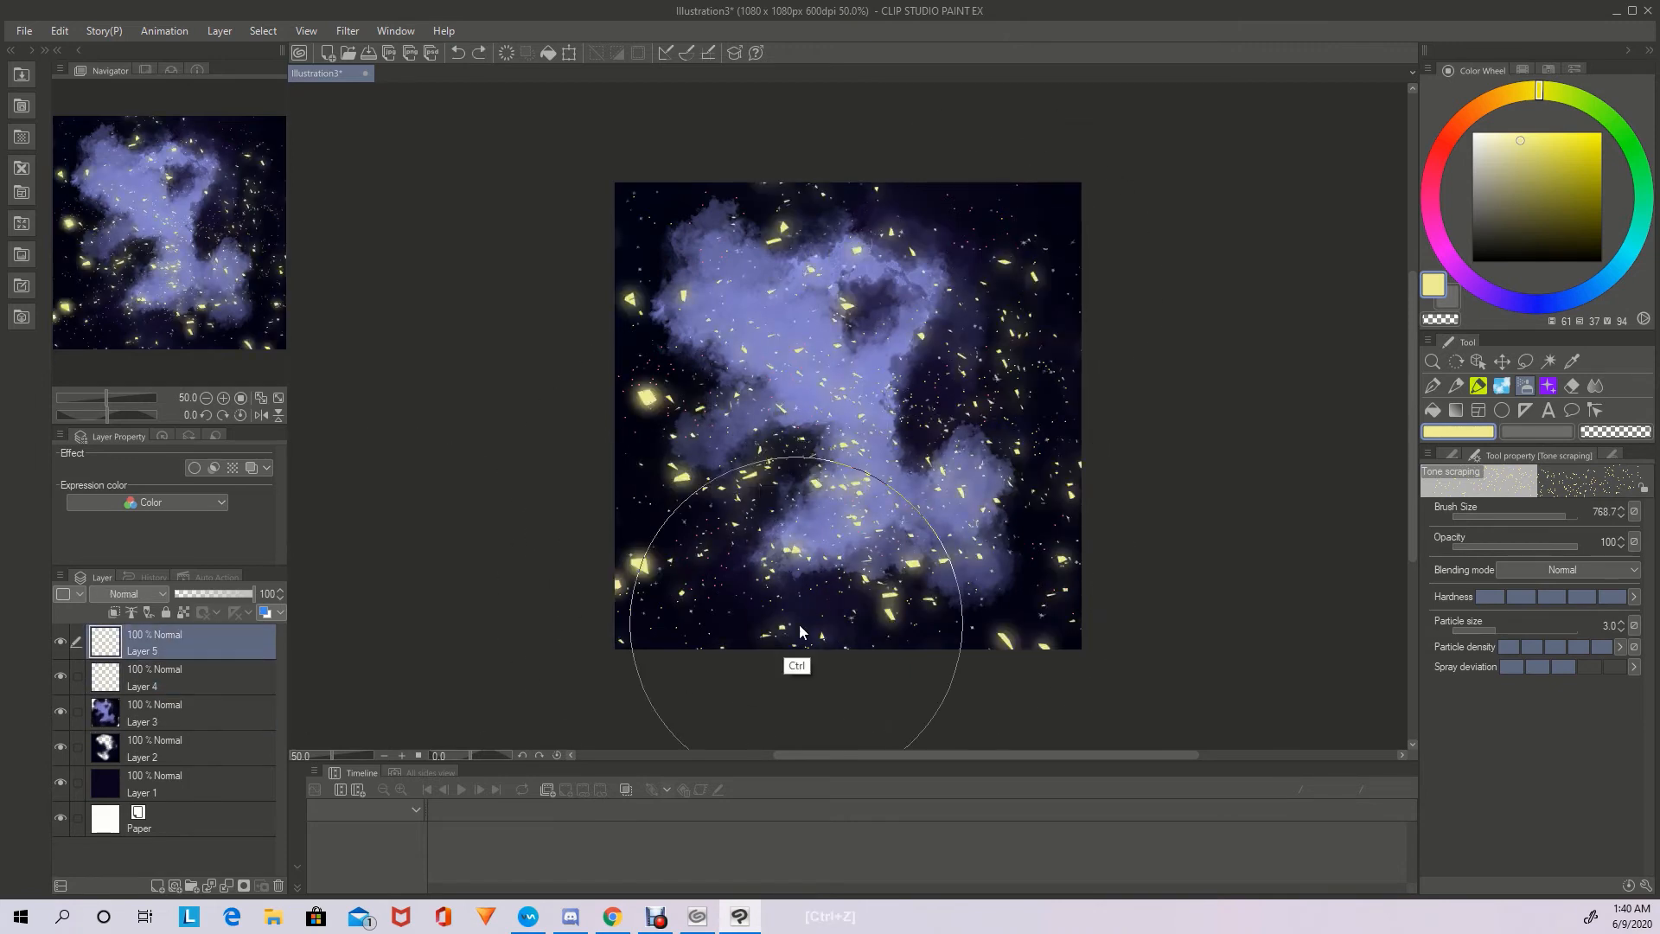
key("ctrl+z")
Spray pale pink star specks across the whole canvas on Layer 5 and move the layer below Layer 4
left_click(1435, 231)
left_click(1499, 138)
left_click(864, 579)
left_click_drag(229, 641, 230, 688)
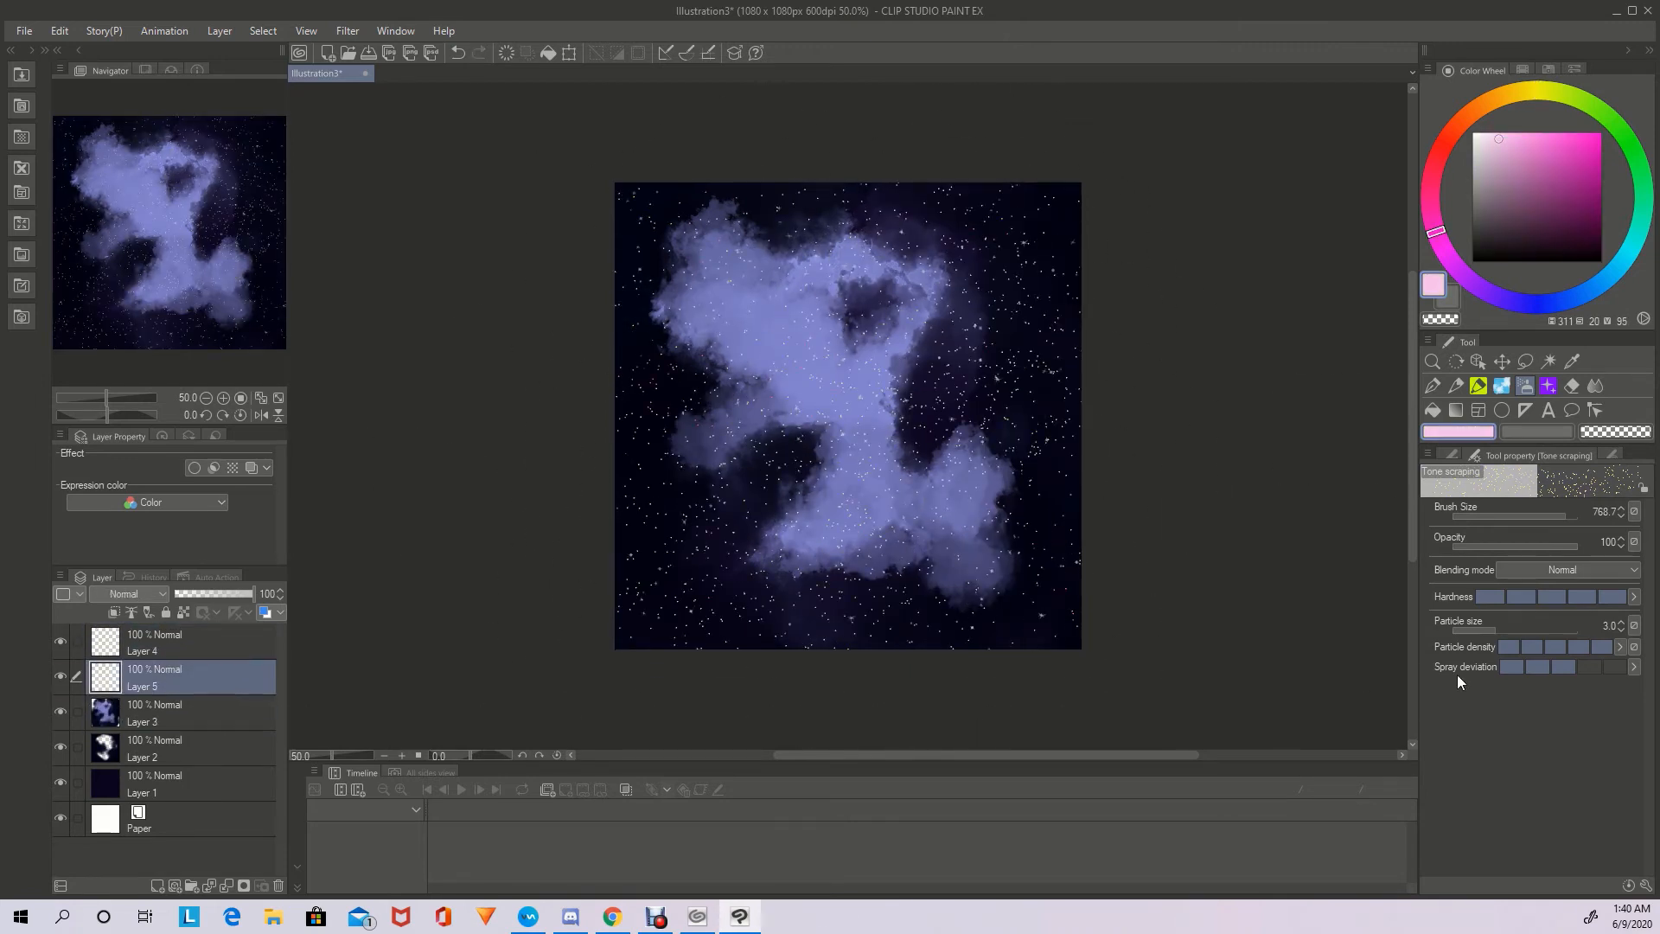
Add a new layer above Layer 4 and choose the Sparkle A decoration brush
left_click(1453, 453)
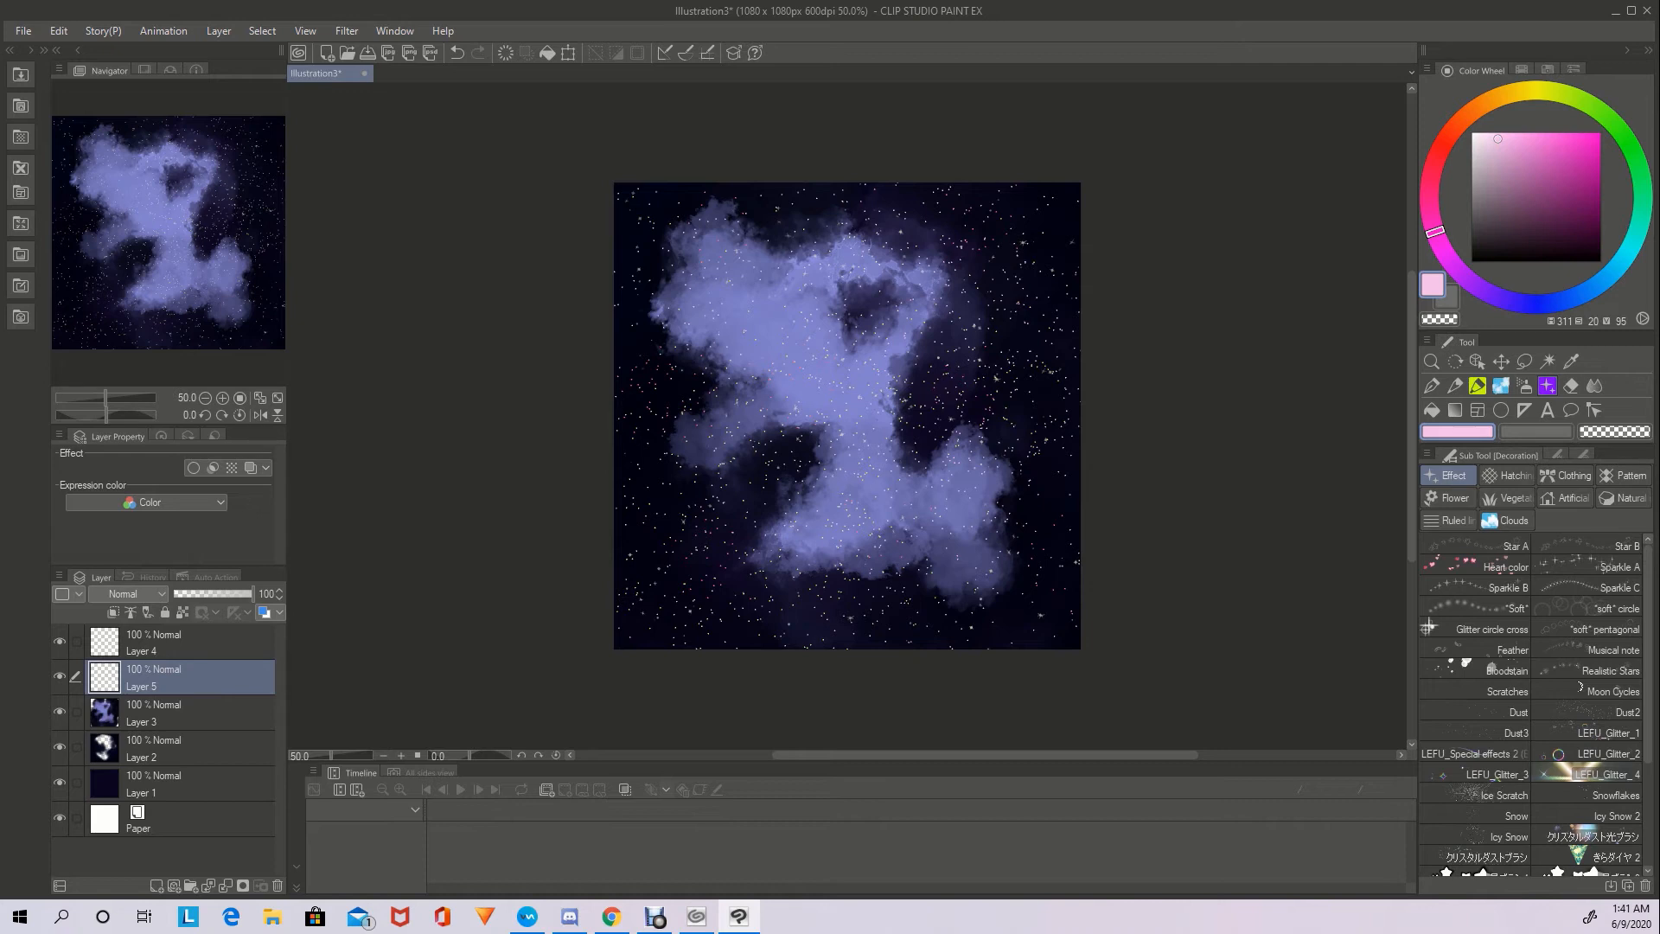
left_click(1634, 654)
left_click(235, 649)
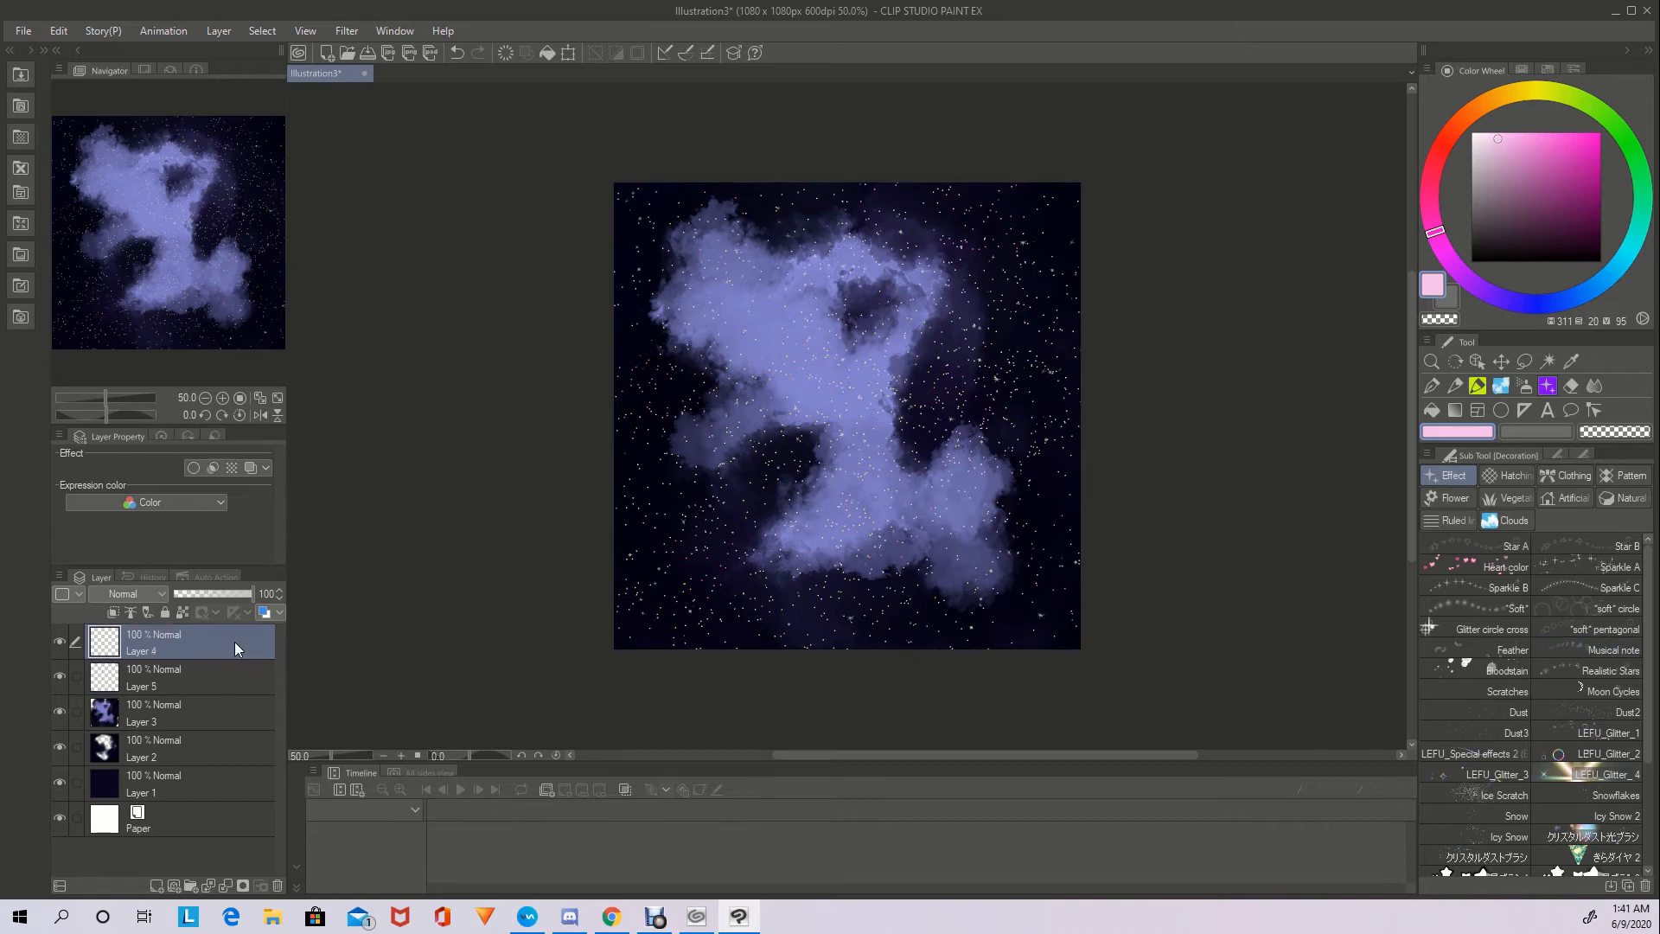
left_click(156, 886)
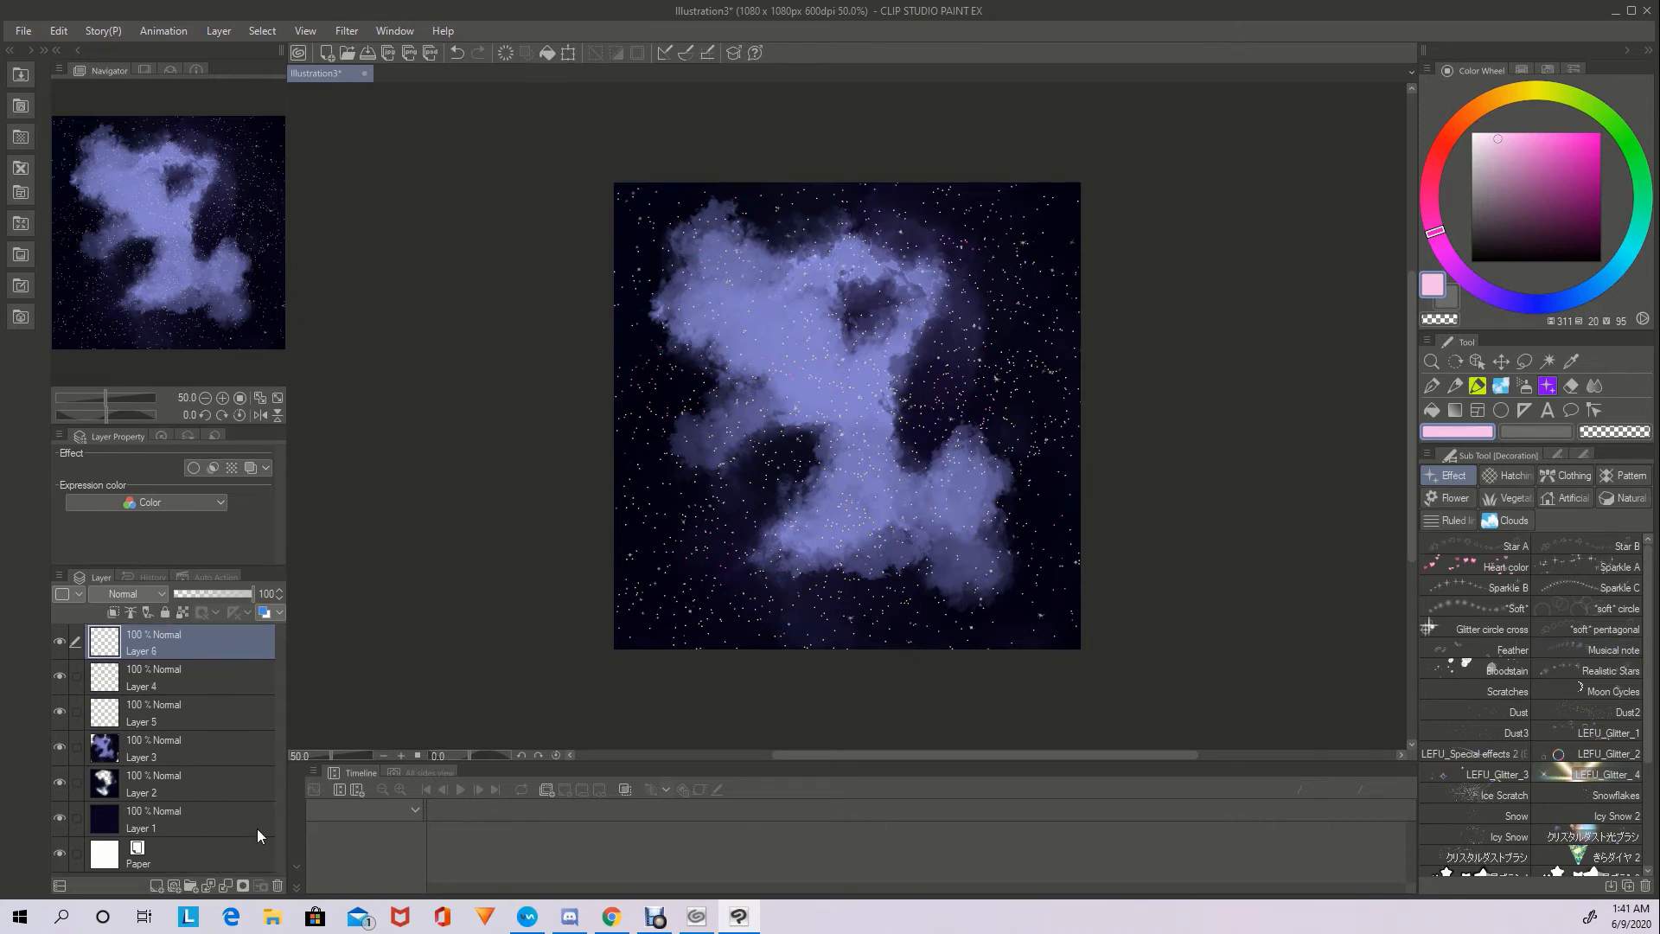
left_click(1492, 589)
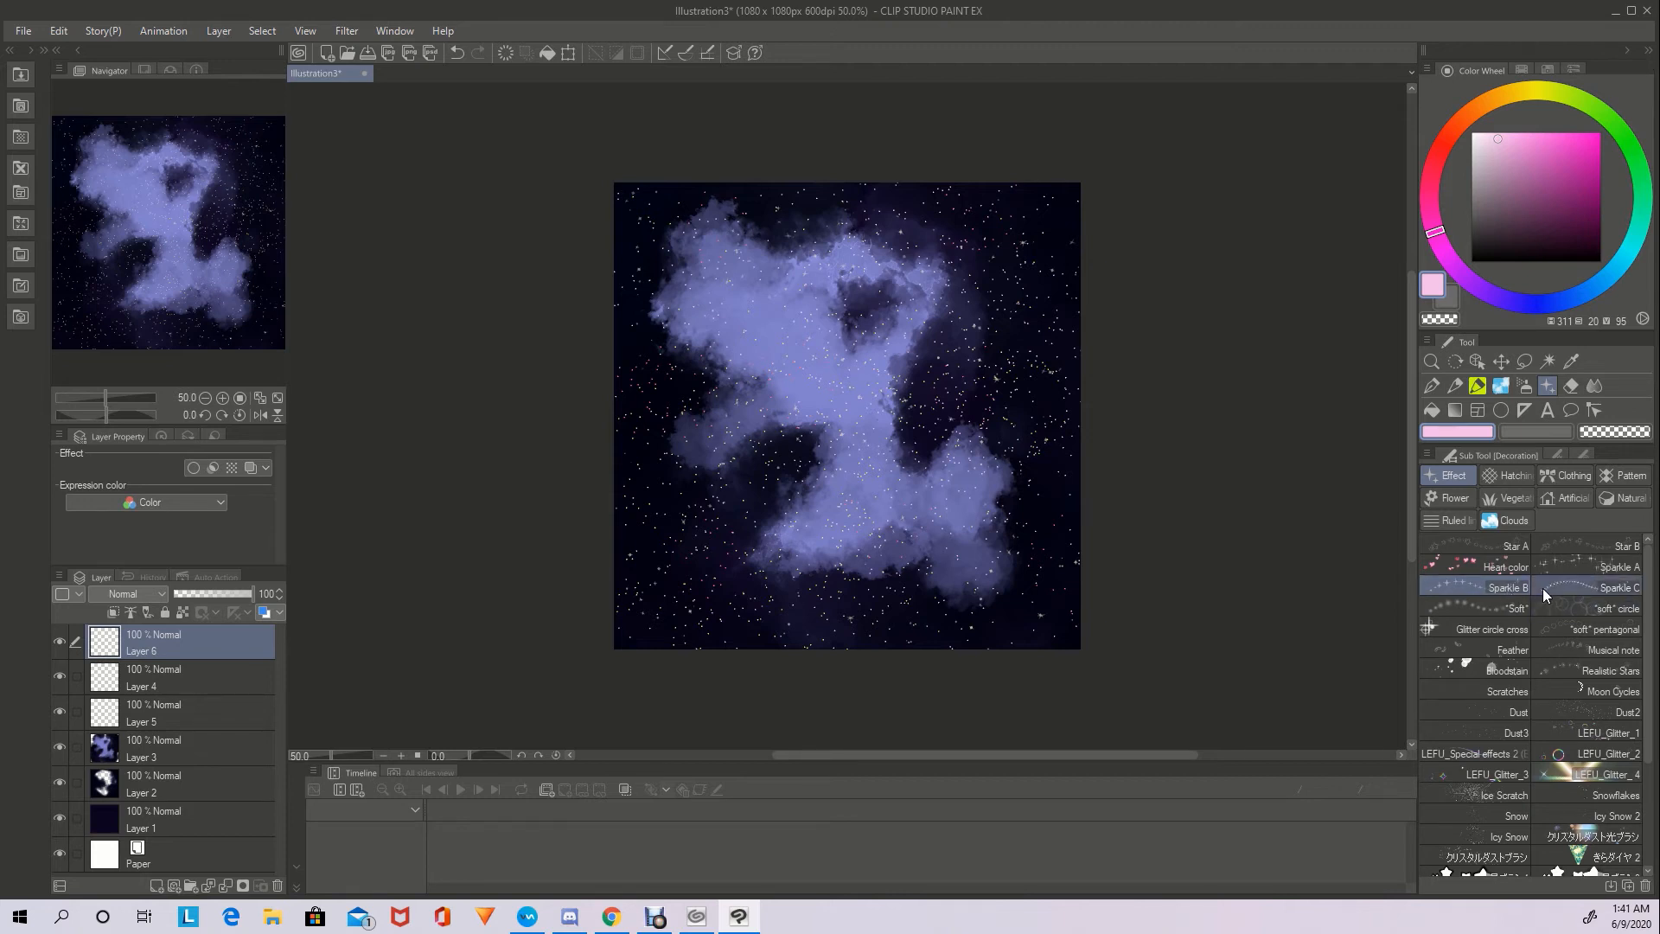
left_click(1608, 566)
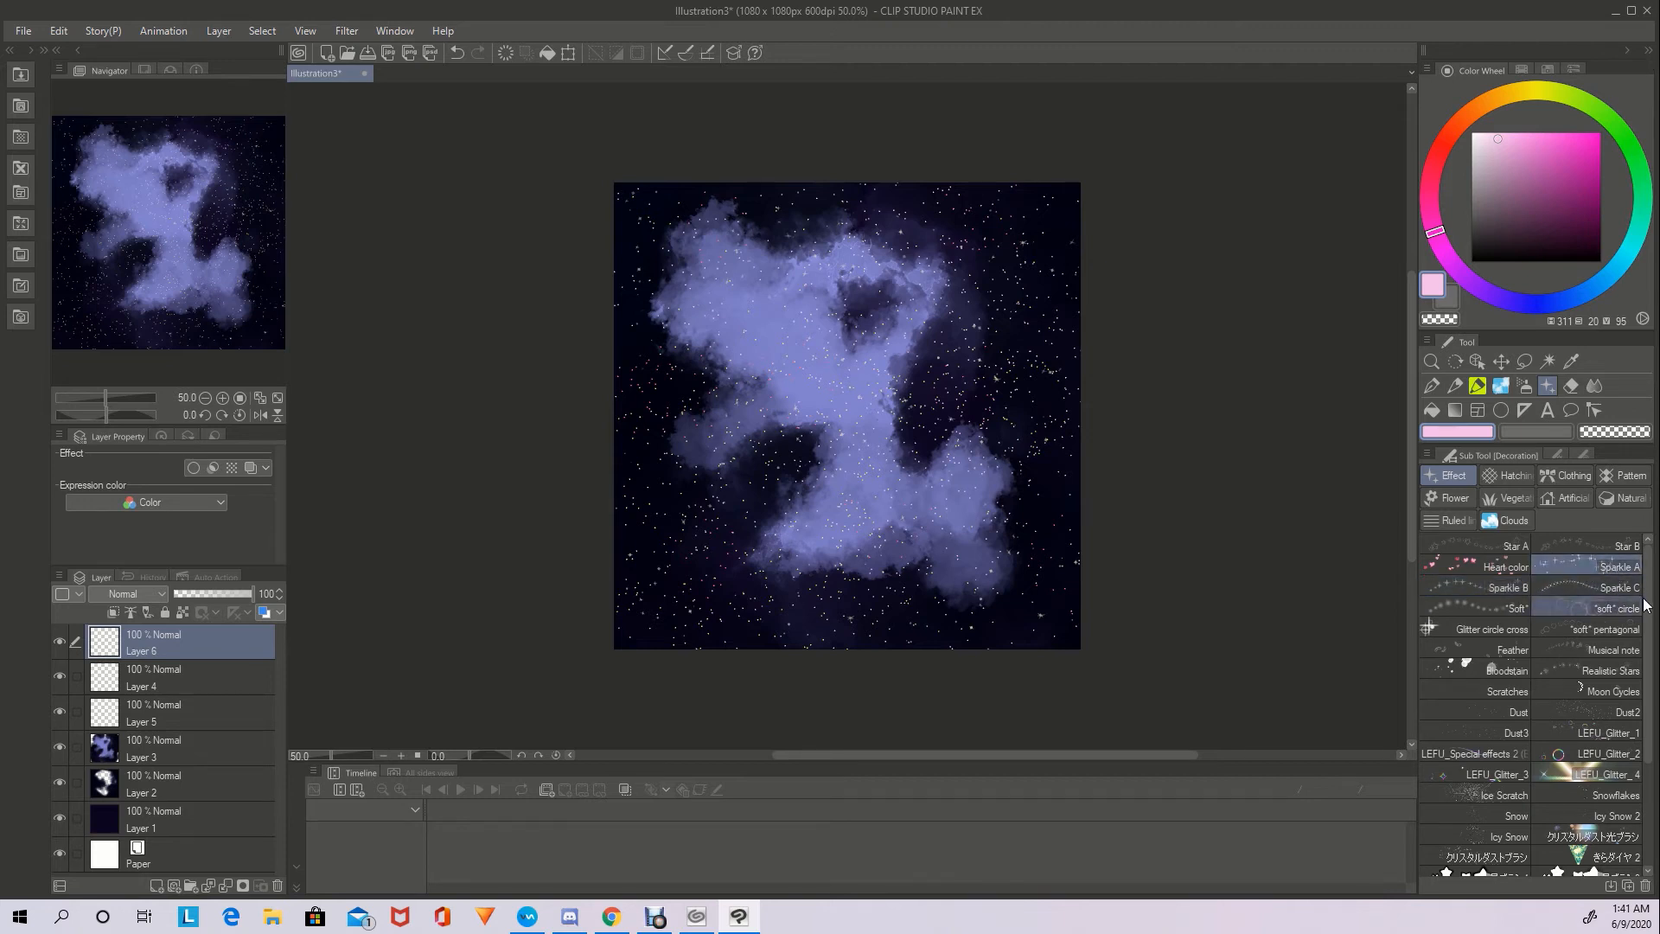
left_click(1557, 454)
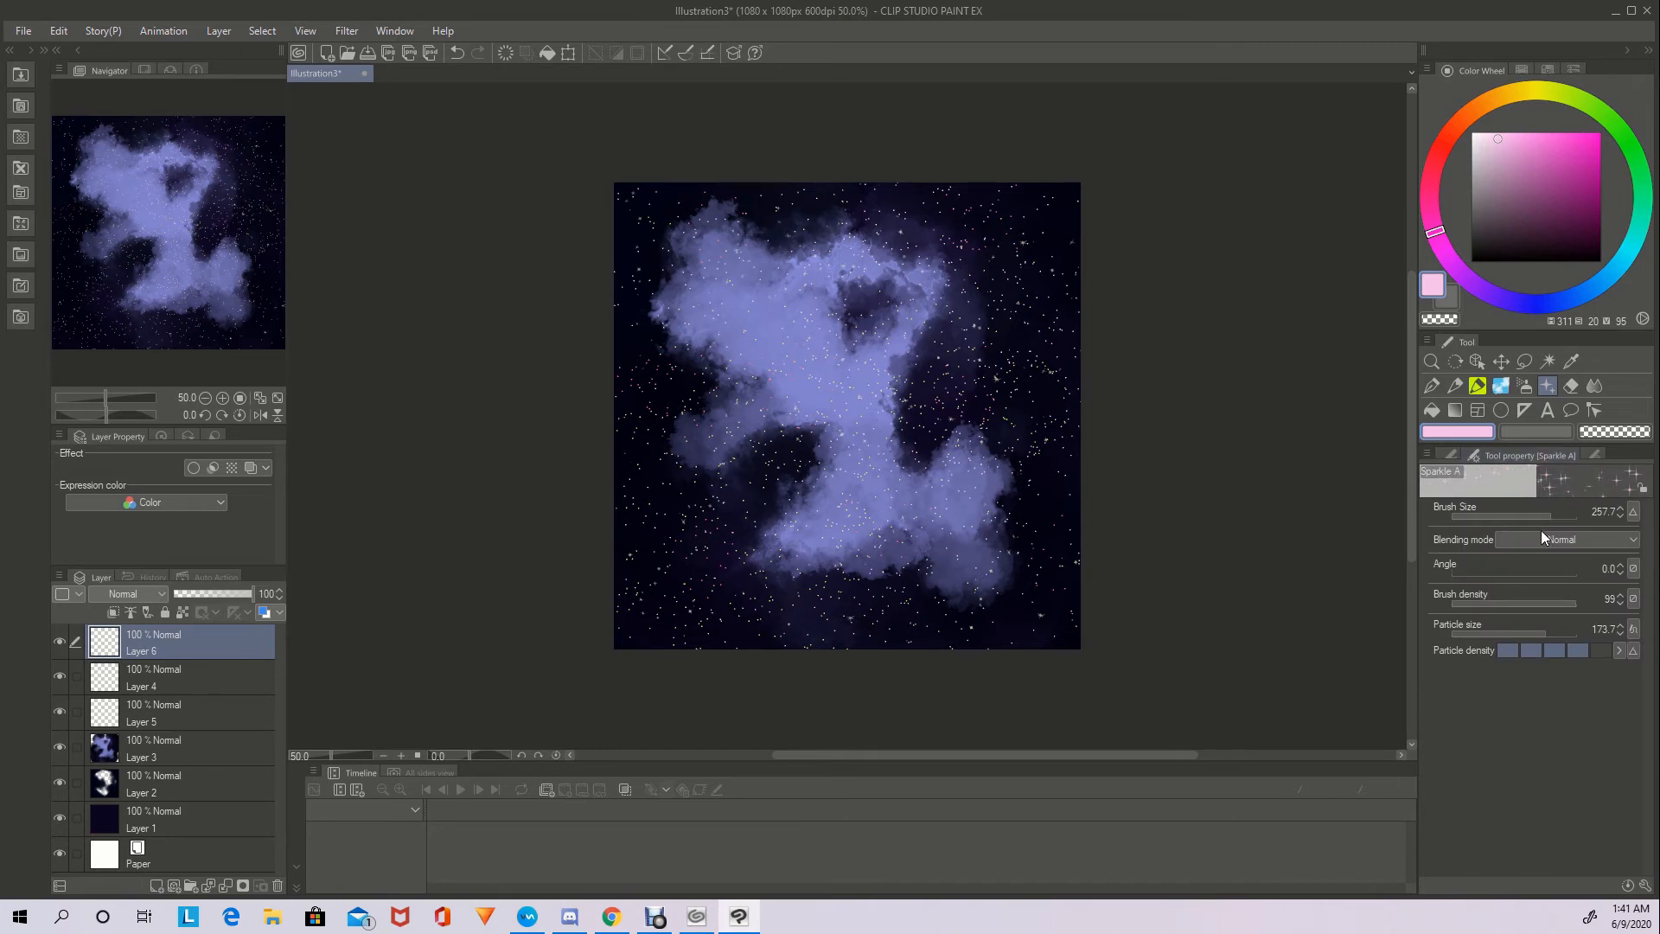
Try scattering pale pink Sparkle A stars over the clouds and right side of Layer 6, and undo them
mouse_move(978, 512)
left_mouse_down()
mouse_move(1010, 379)
mouse_move(1005, 392)
mouse_move(992, 353)
left_mouse_up()
left_click(977, 495)
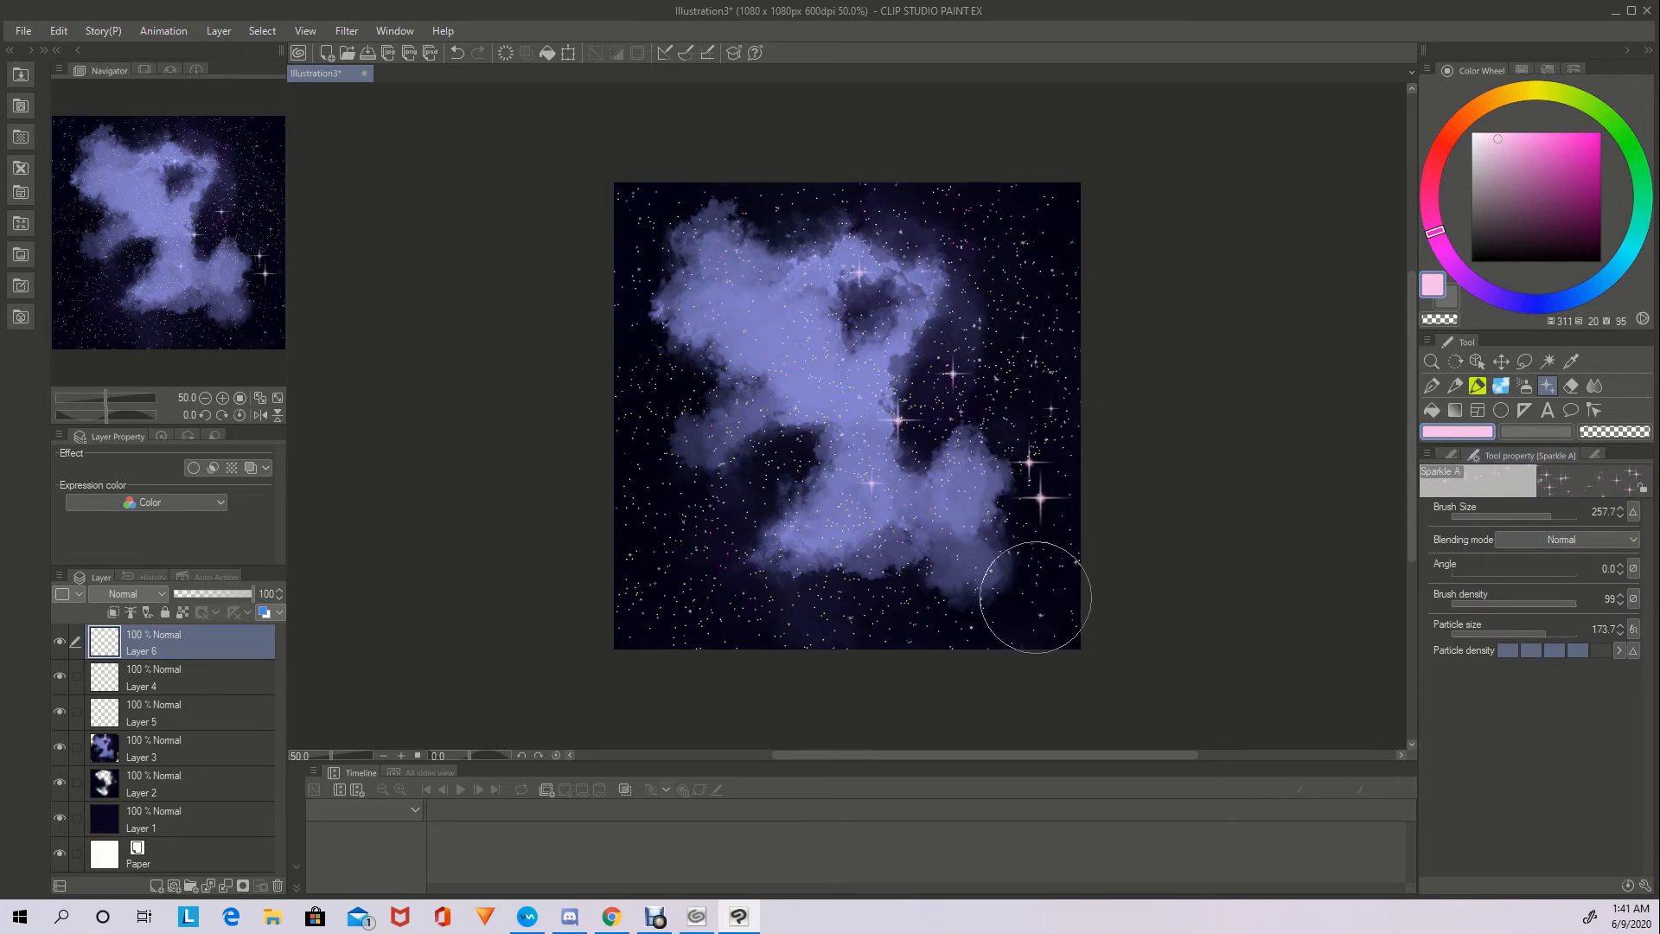
key("ctrl+z")
key("ctrl+z")
key("ctrl+z")
key("ctrl+z")
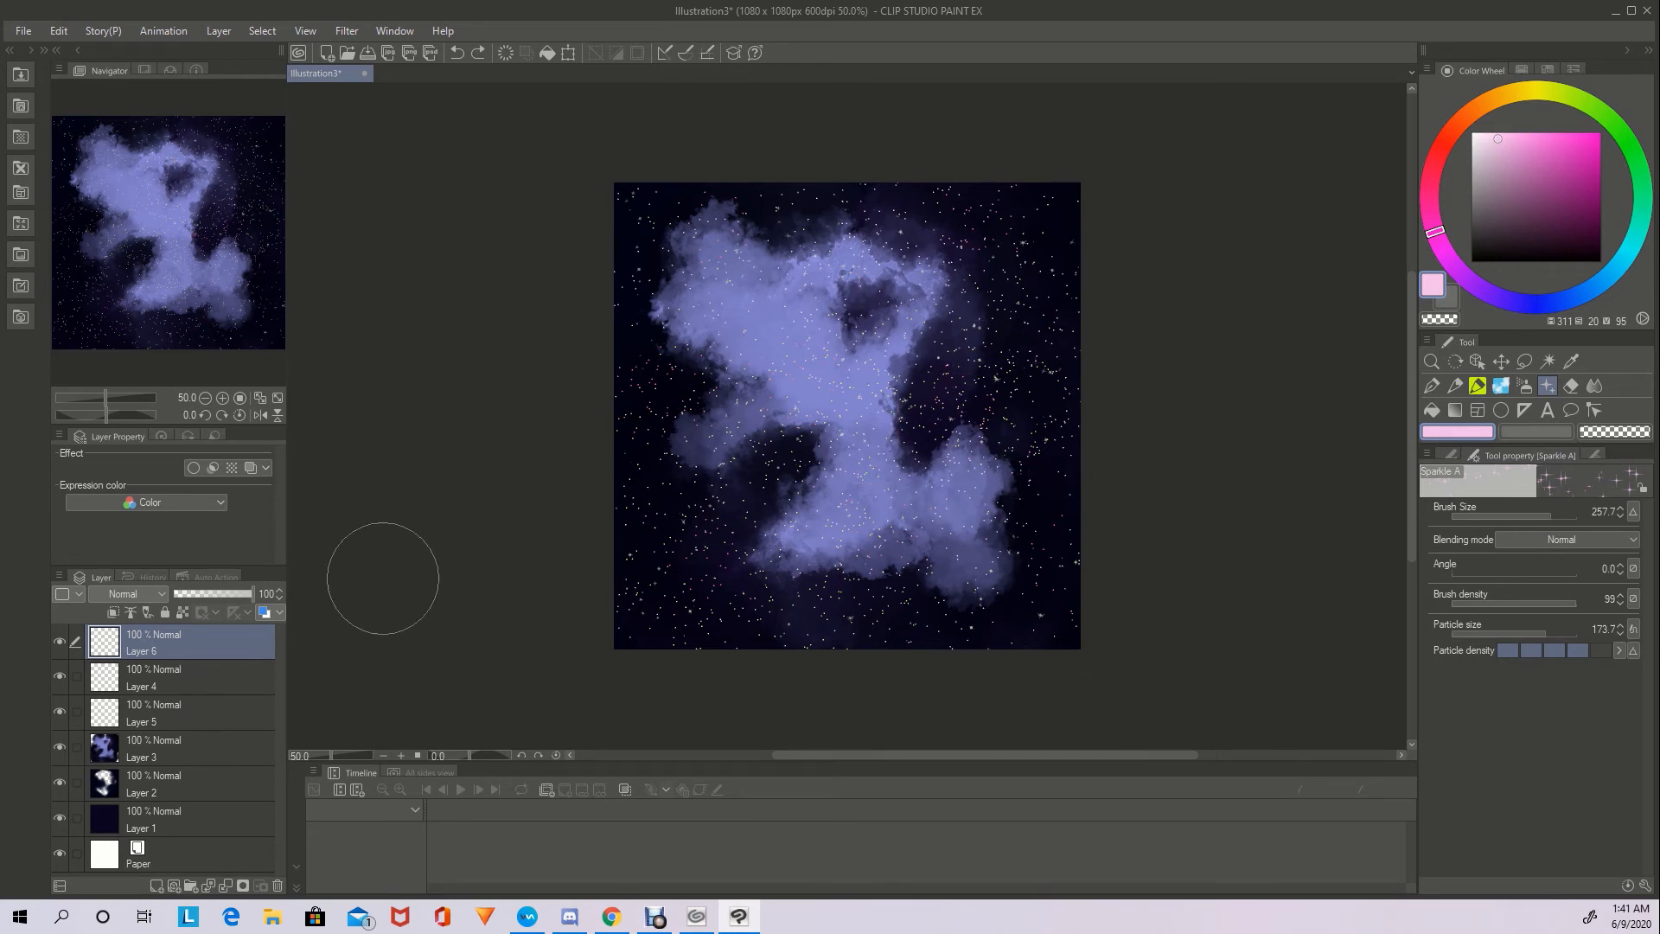
Set Layer 6 to Glow dodge blending and choose a bright red paint colour
left_click(145, 599)
left_click(138, 282)
left_click_drag(1441, 207, 1448, 136)
left_click_drag(1557, 136, 1595, 136)
Try stamping red Sparkle A stars over the clouds with a slightly darker red, and undo them
left_click(956, 329)
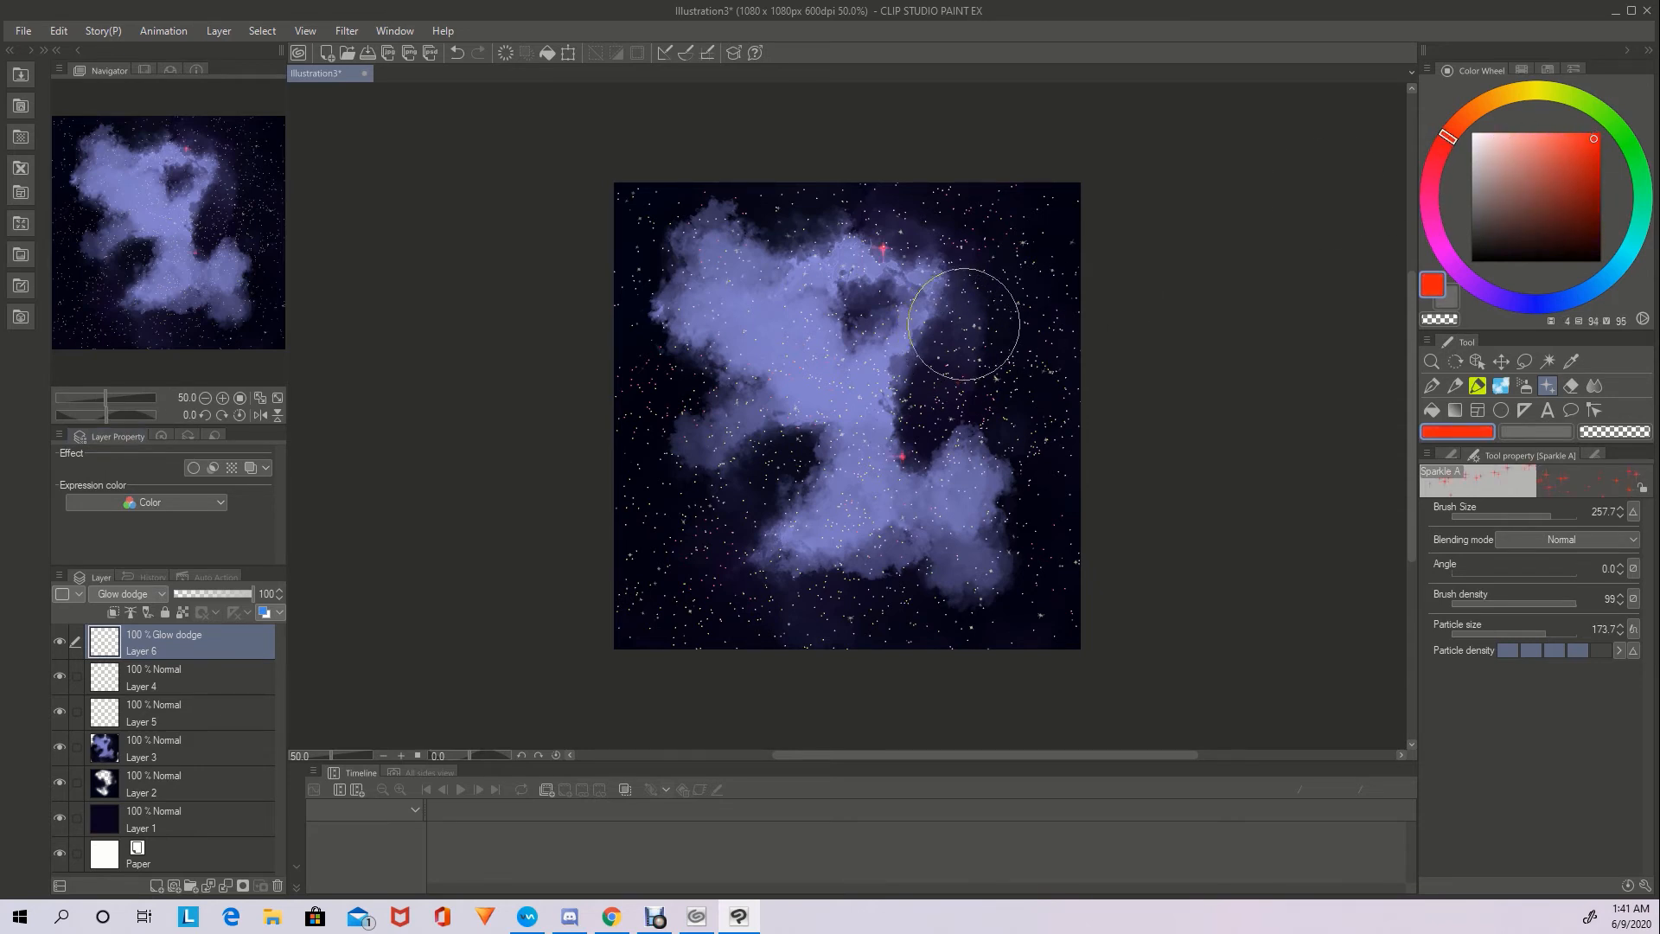
key("ctrl+z")
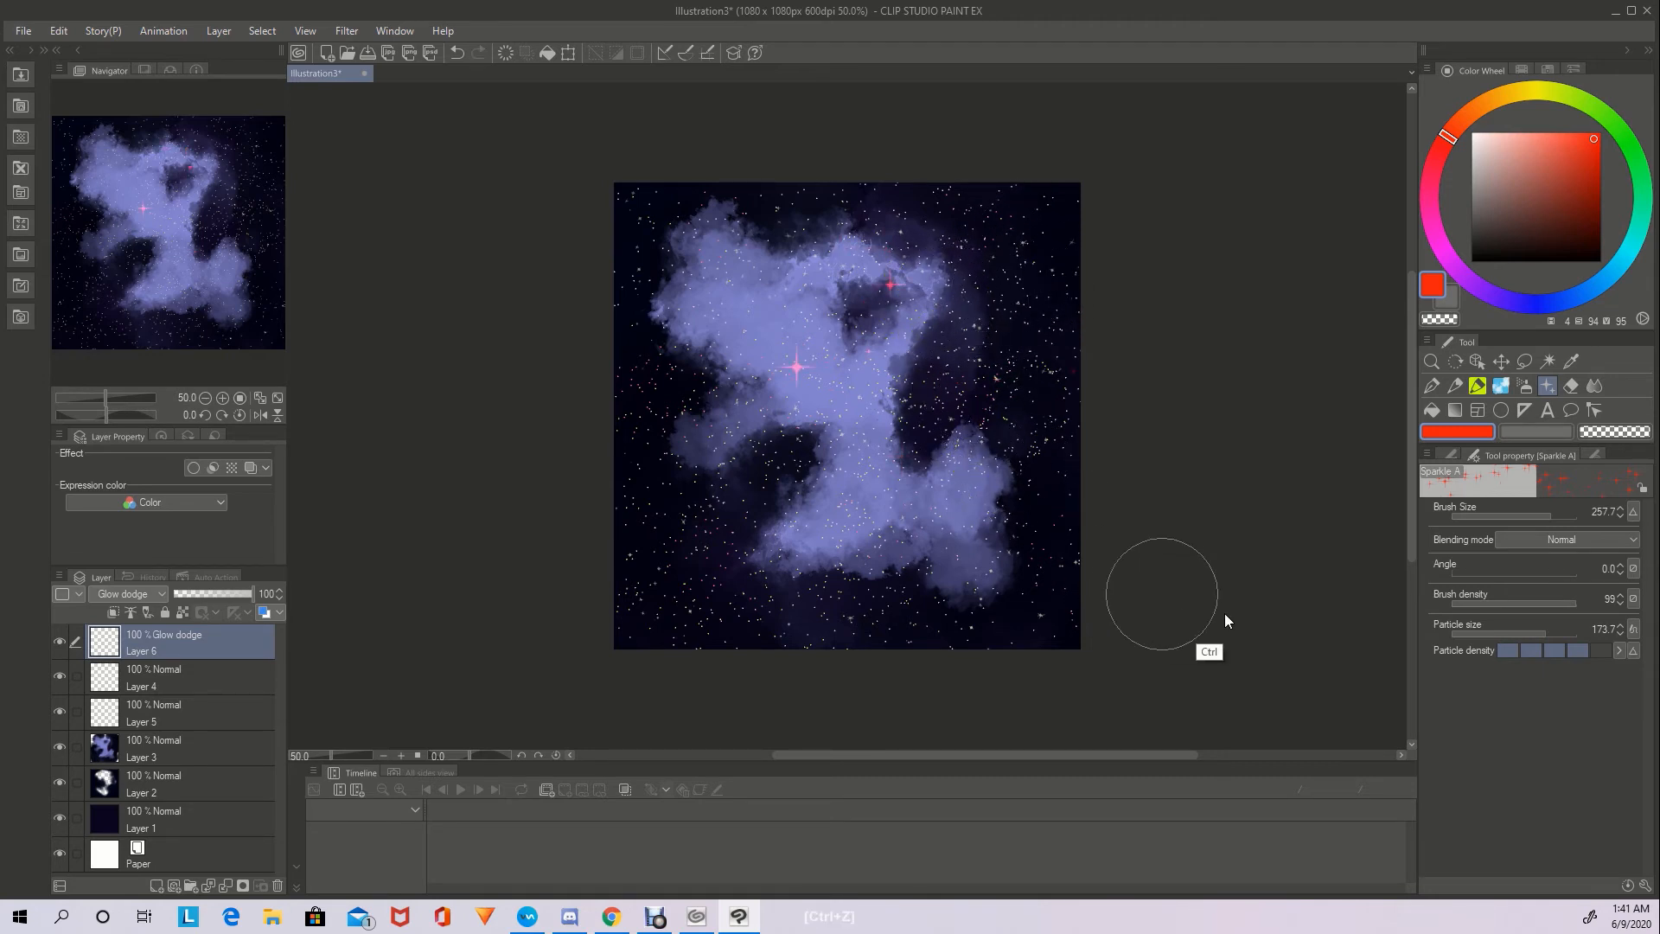
left_click(1586, 153)
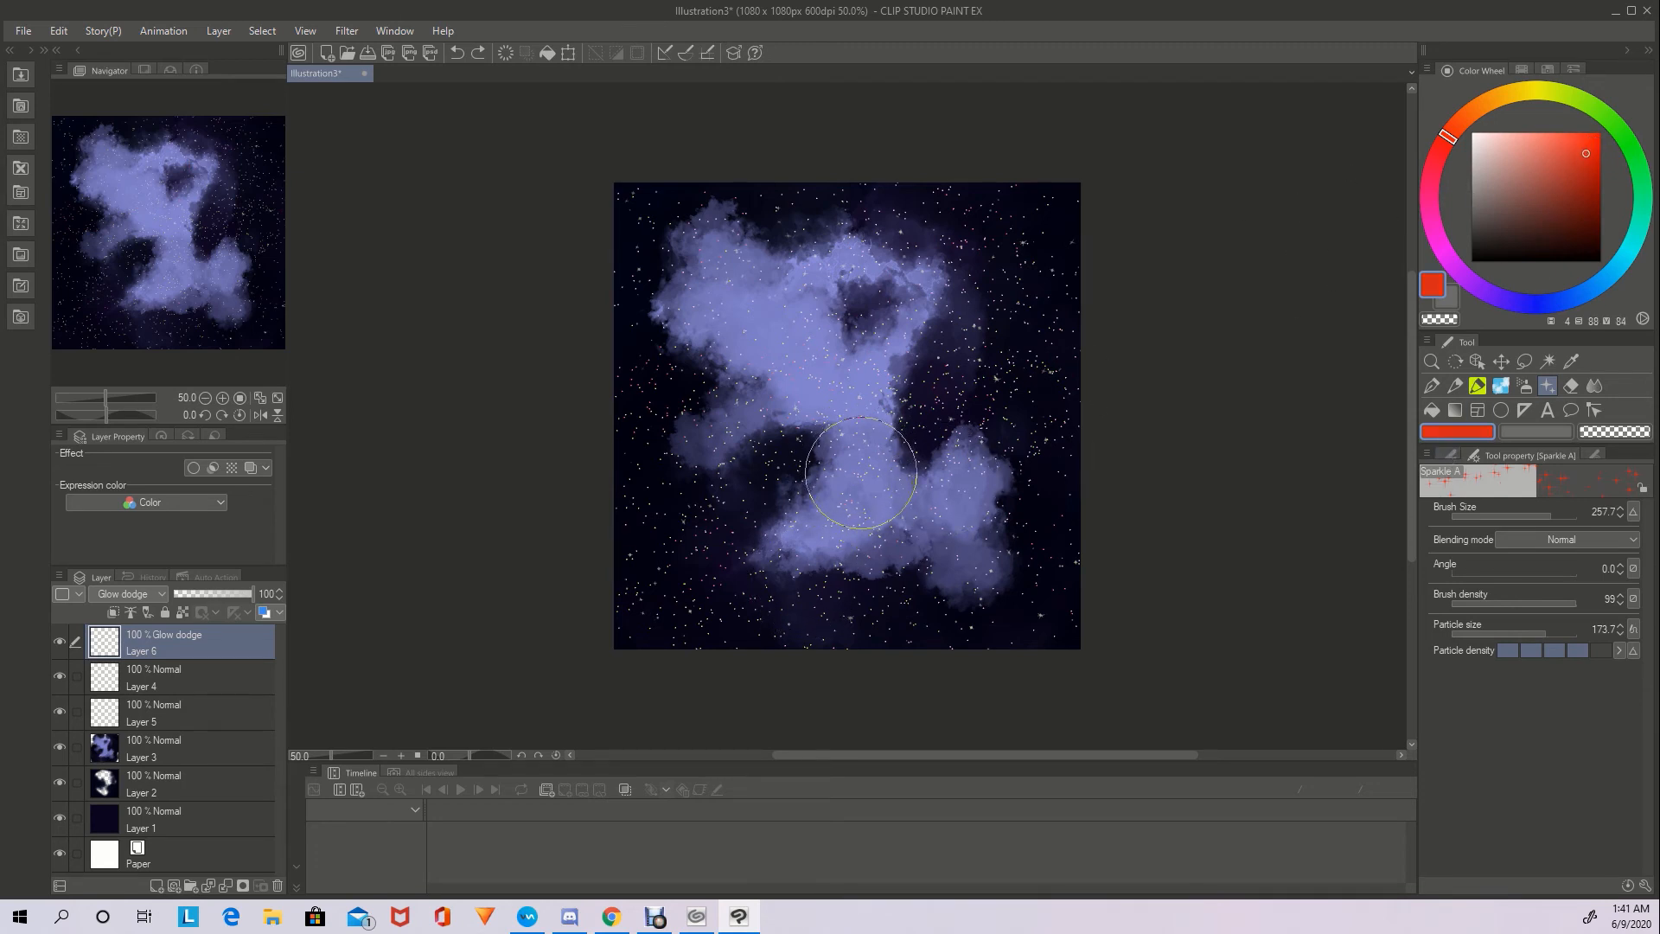
left_click_drag(756, 493, 882, 510)
key("ctrl+z")
Try painting red sparkles beside the upper right cloud with the Sparkle B brush, and undo them
left_click(1460, 456)
left_click(1500, 589)
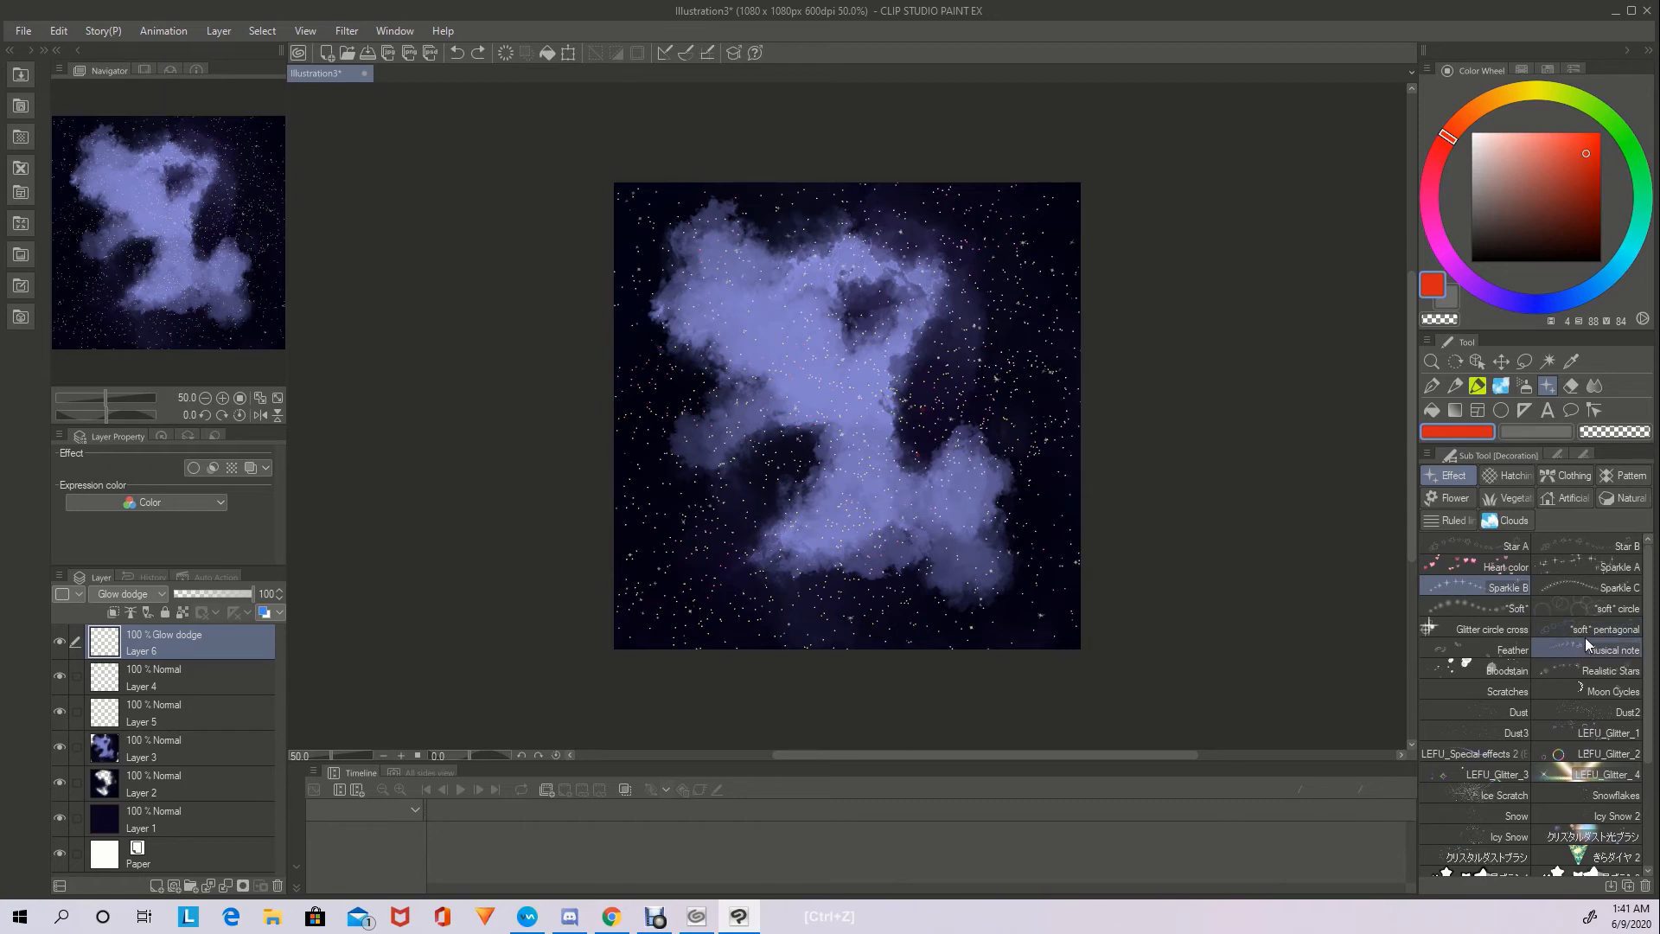
left_click(1555, 455)
left_click_drag(1530, 510, 1552, 511)
left_click_drag(942, 346, 992, 327)
key("ctrl+z")
Stamp small red sparkles around the clouds on Layer 6 with the Sparkle C brush, varying its size and angle
left_click_drag(1533, 517, 1528, 521)
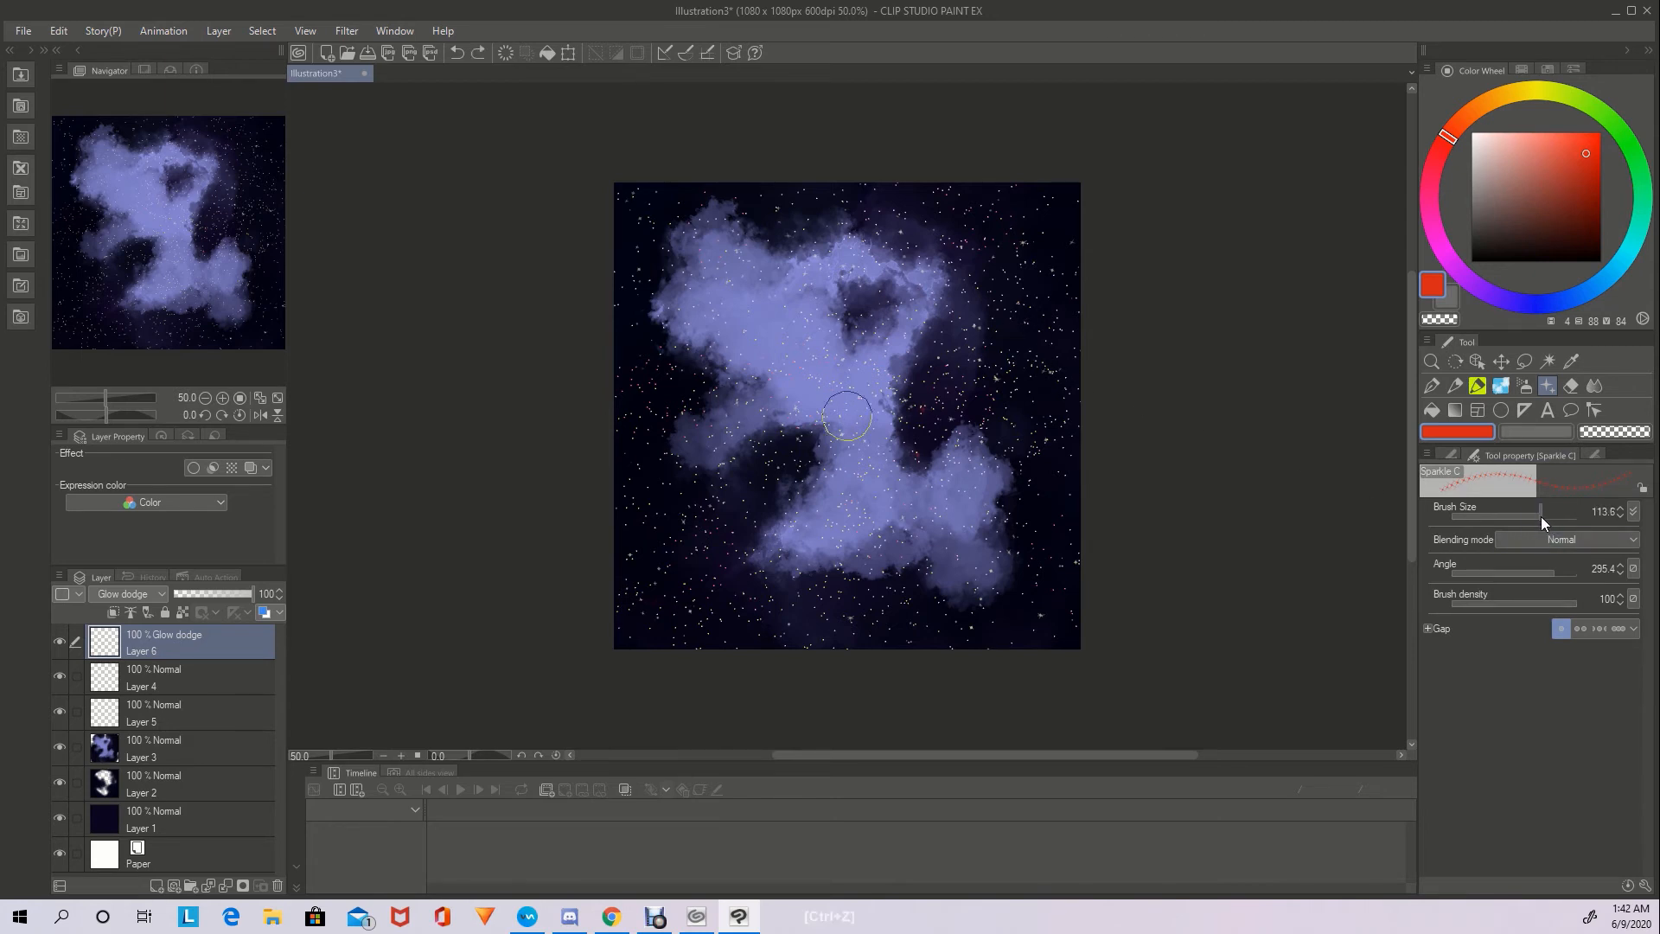
left_click_drag(1541, 516, 1537, 517)
left_click_drag(1527, 571, 1503, 571)
left_click_drag(1495, 516, 1523, 514)
mouse_move(1522, 579)
left_mouse_down()
mouse_move(1553, 569)
mouse_move(1498, 516)
mouse_move(1542, 507)
left_mouse_up()
Stamp more Sparkle C sparkles across the sky and clouds in yellow, pink, blue and white, varying brush size and angle
left_click(1528, 91)
left_click(1529, 515)
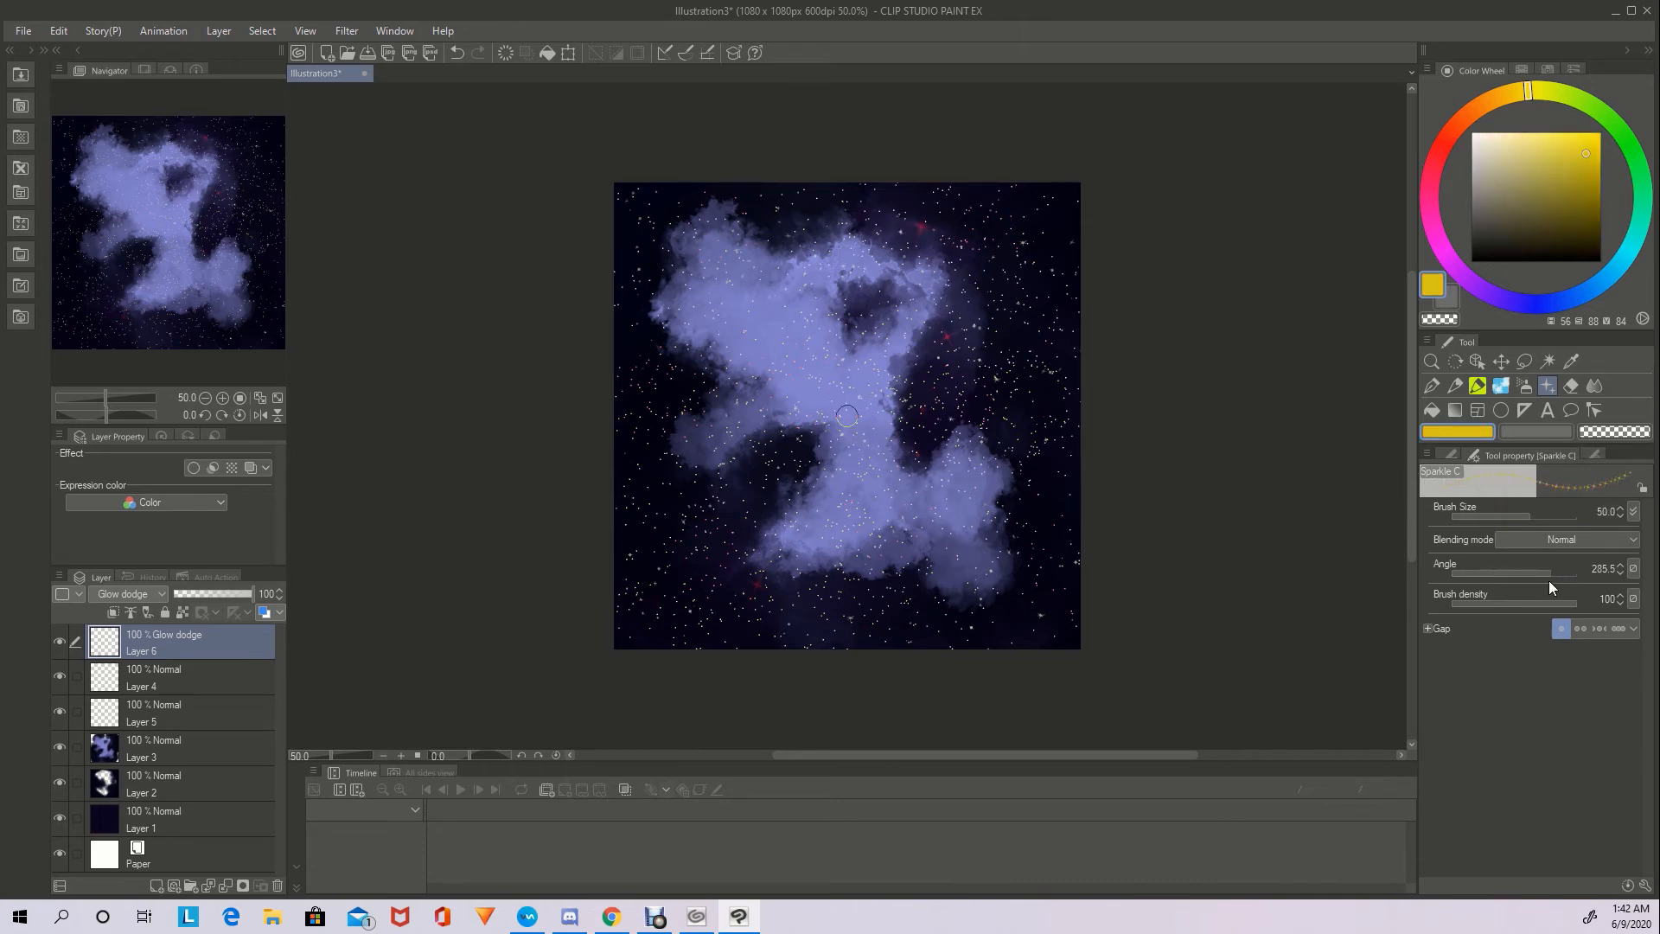
left_click(1432, 221)
left_click(1584, 142)
key("bracketright")
left_click(1004, 272)
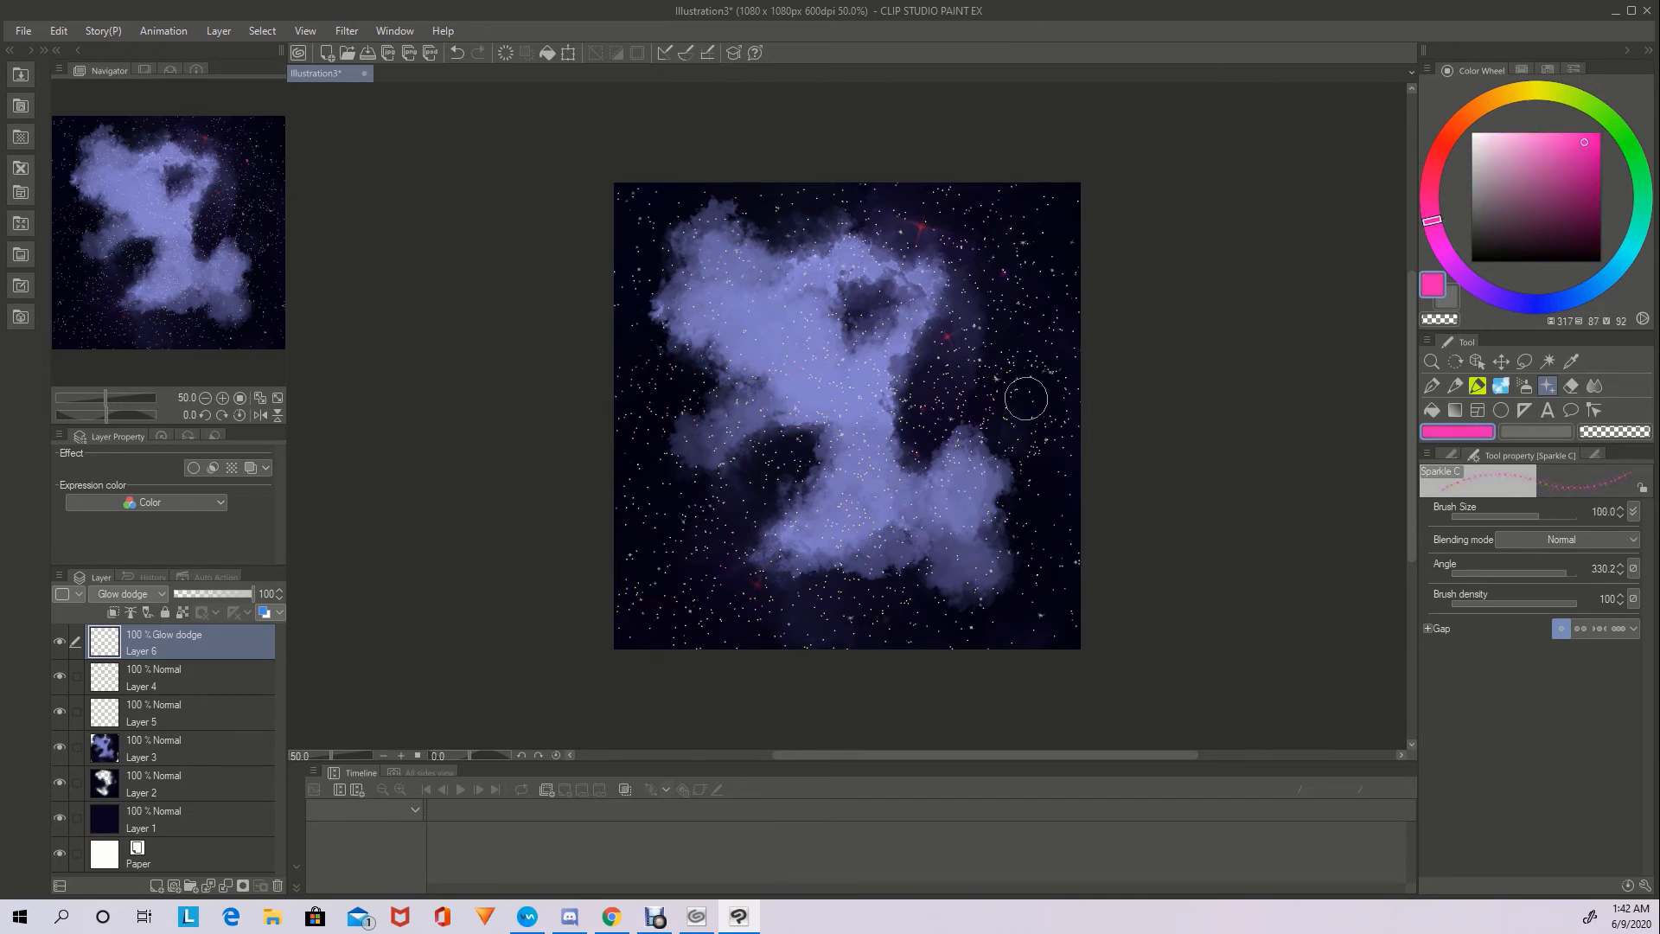
left_click_drag(1515, 574, 1494, 573)
left_click(1472, 134)
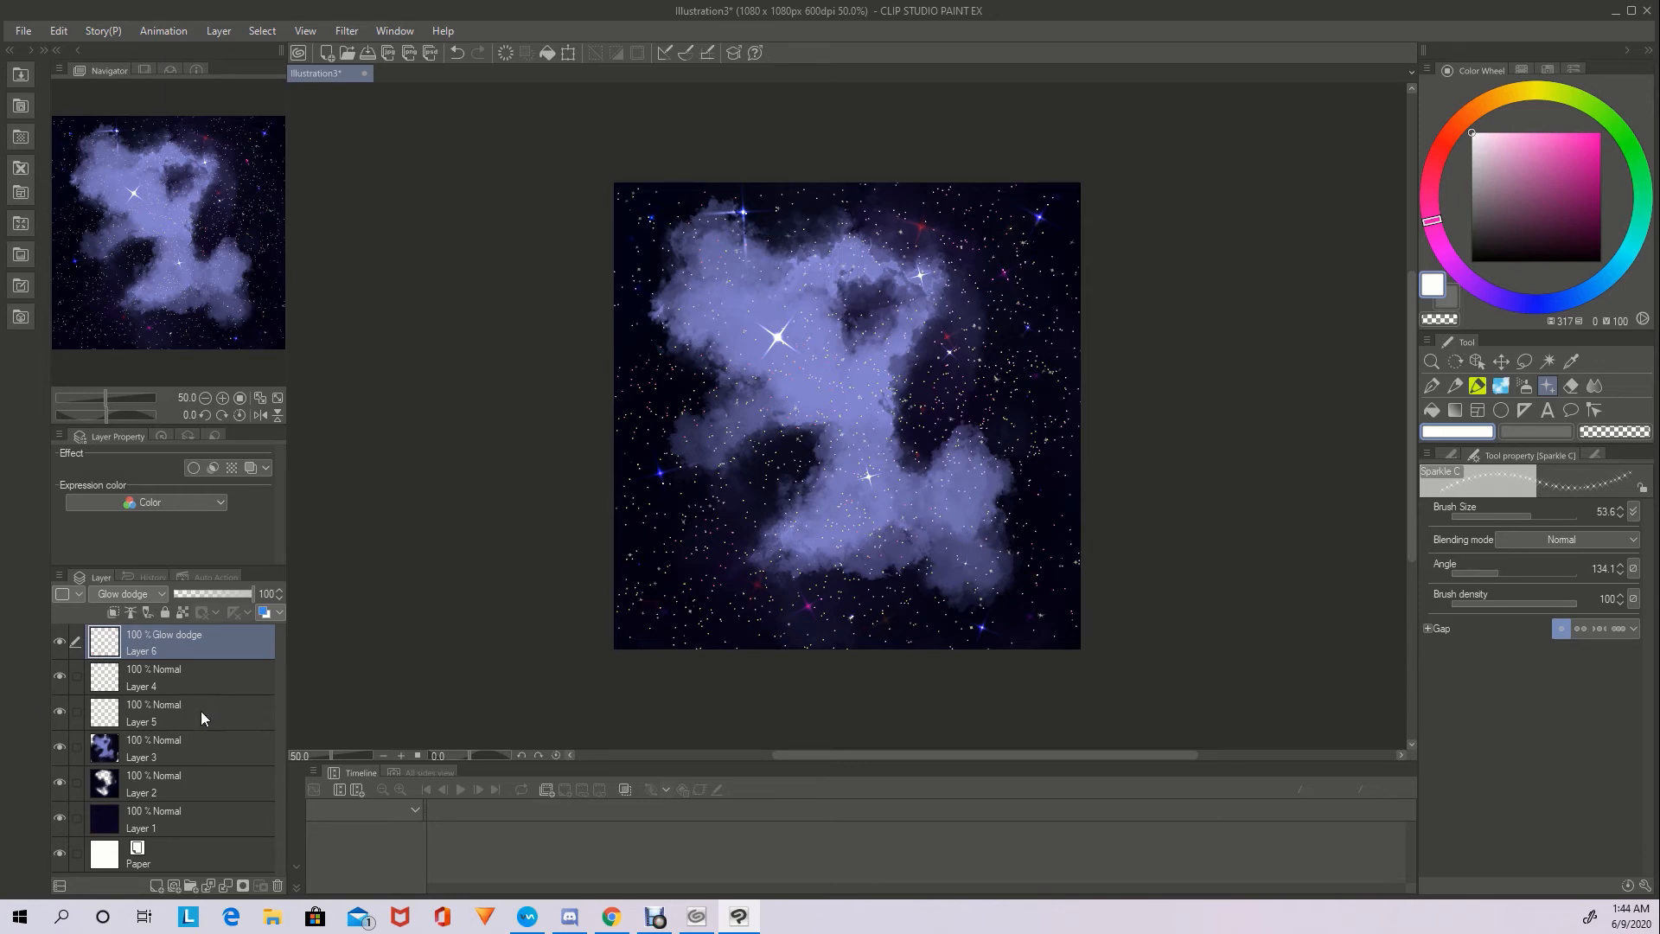
Add a new layer directly above Layer 3 and set its blending mode to Glow dodge
left_click(171, 740)
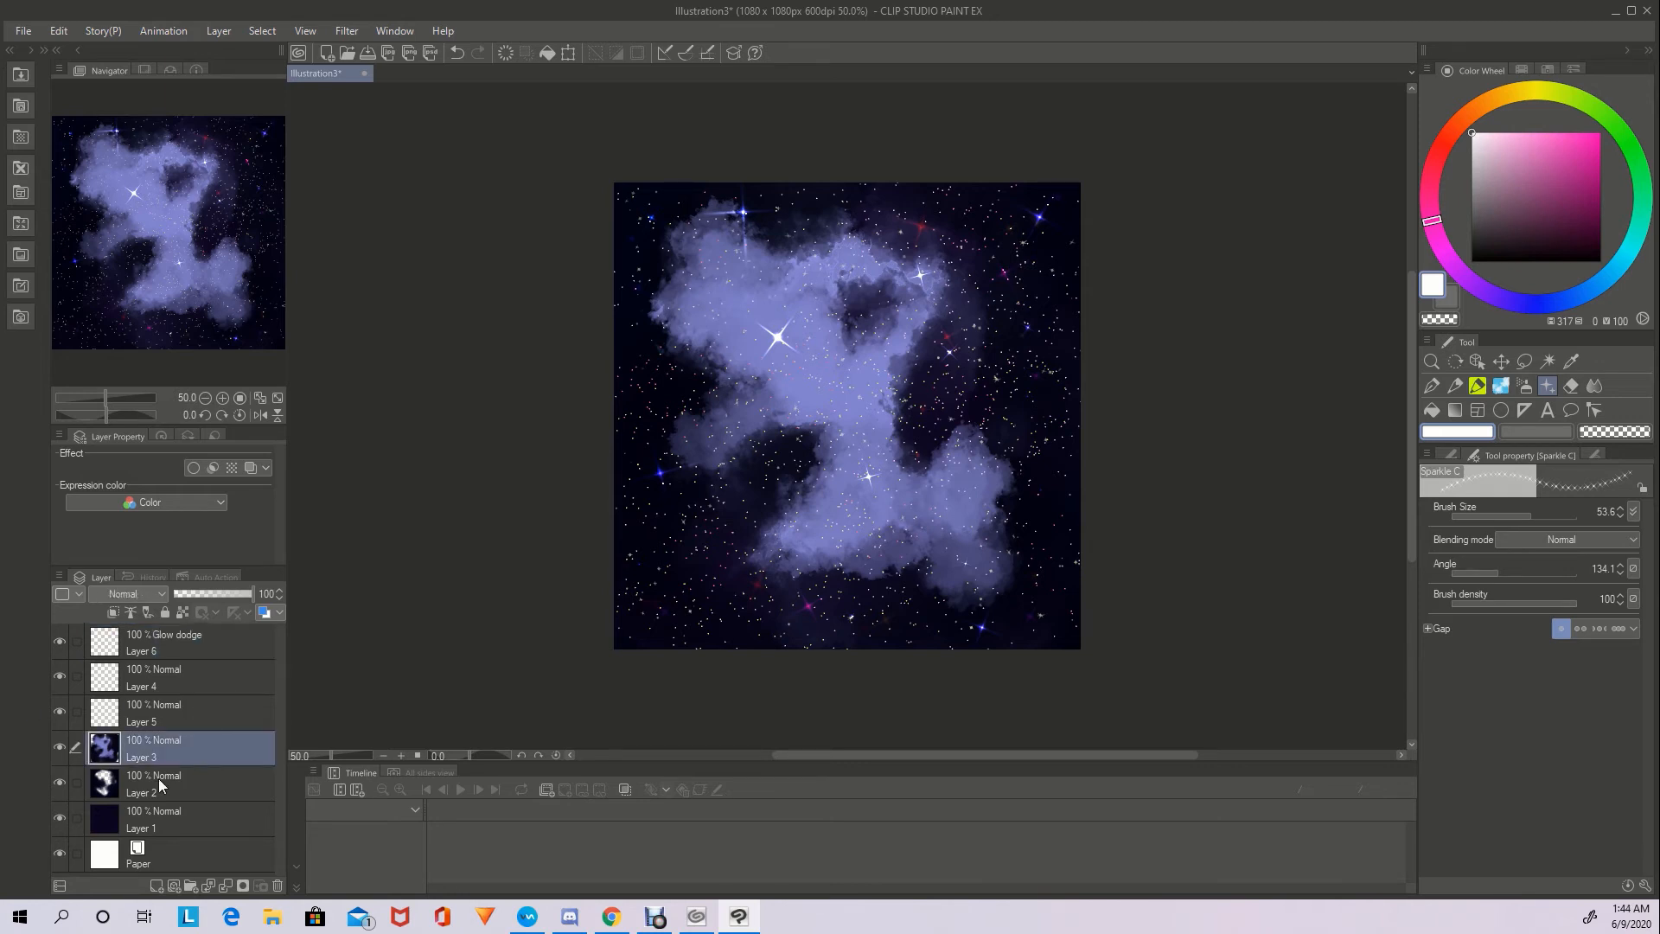
left_click(156, 886)
left_click(143, 593)
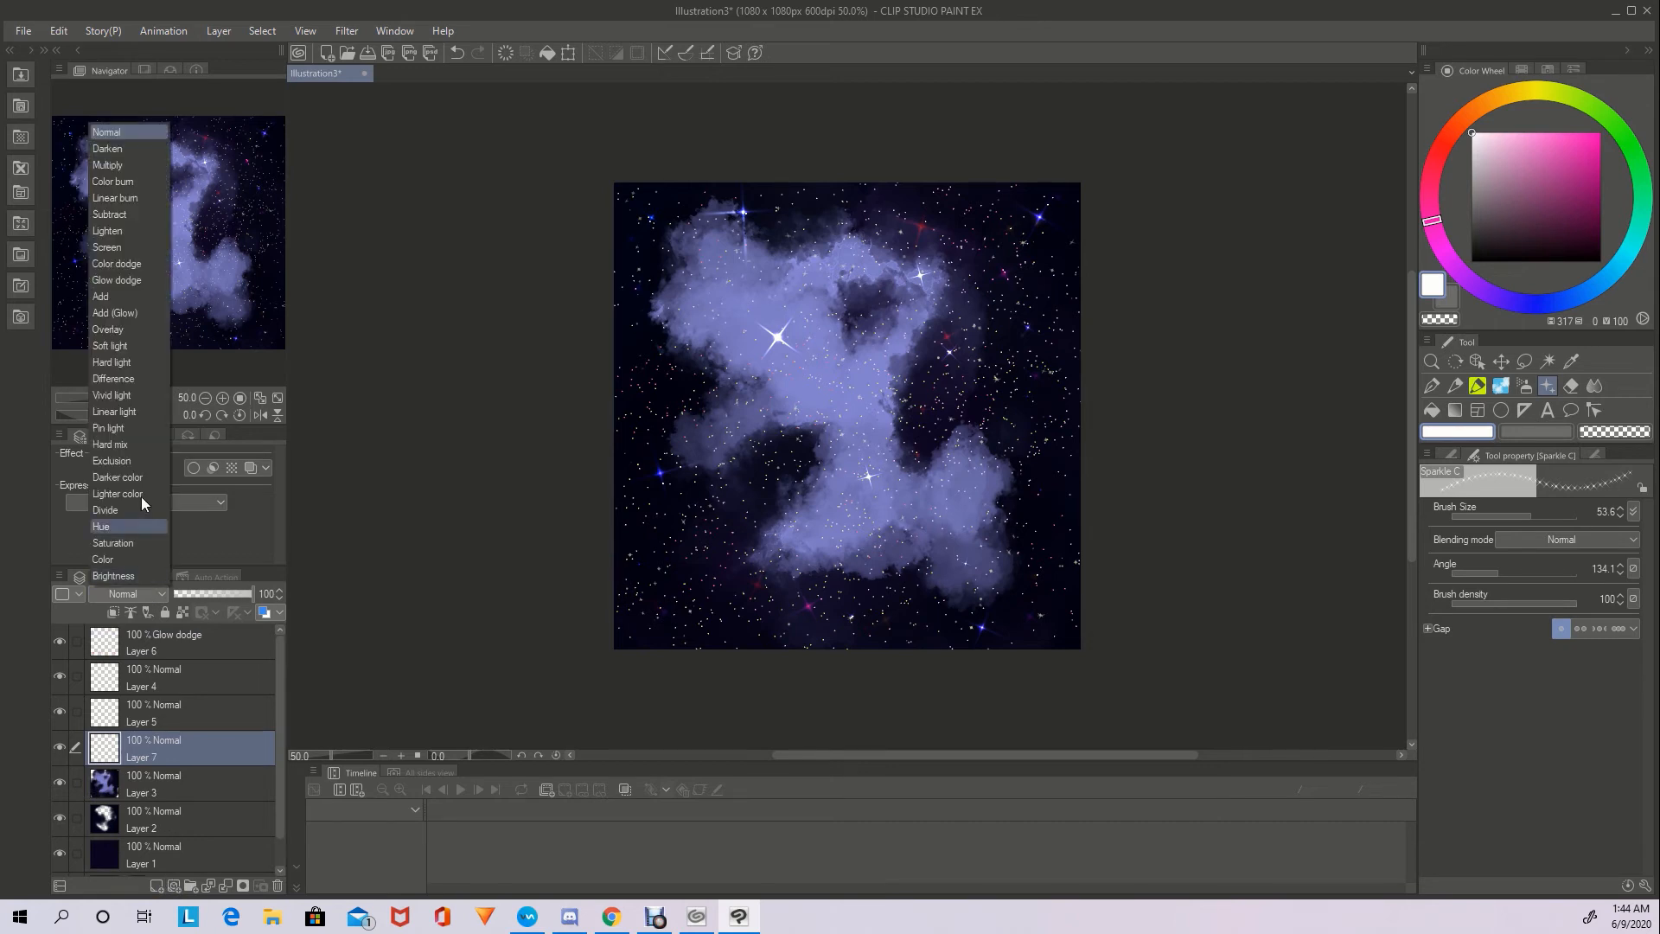
left_click(135, 280)
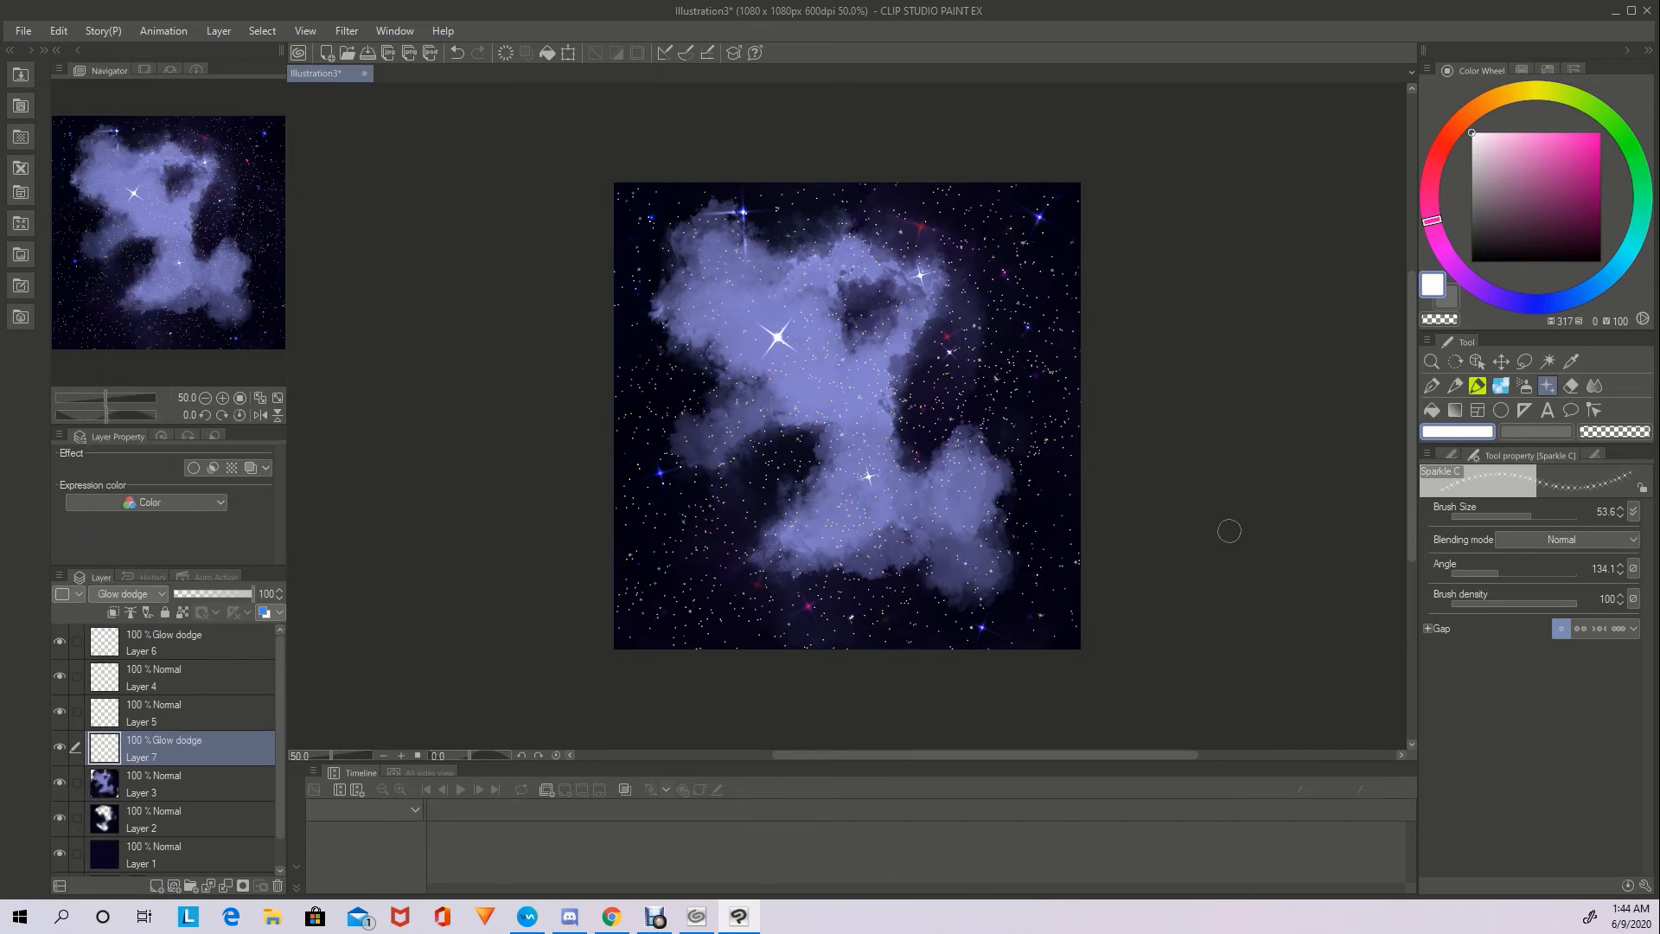
Sample the clouds' periwinkle and paint glowing highlights over the clouds and nearby sky on Layer 7 with the Cloud fluffier brush
left_click(1572, 366)
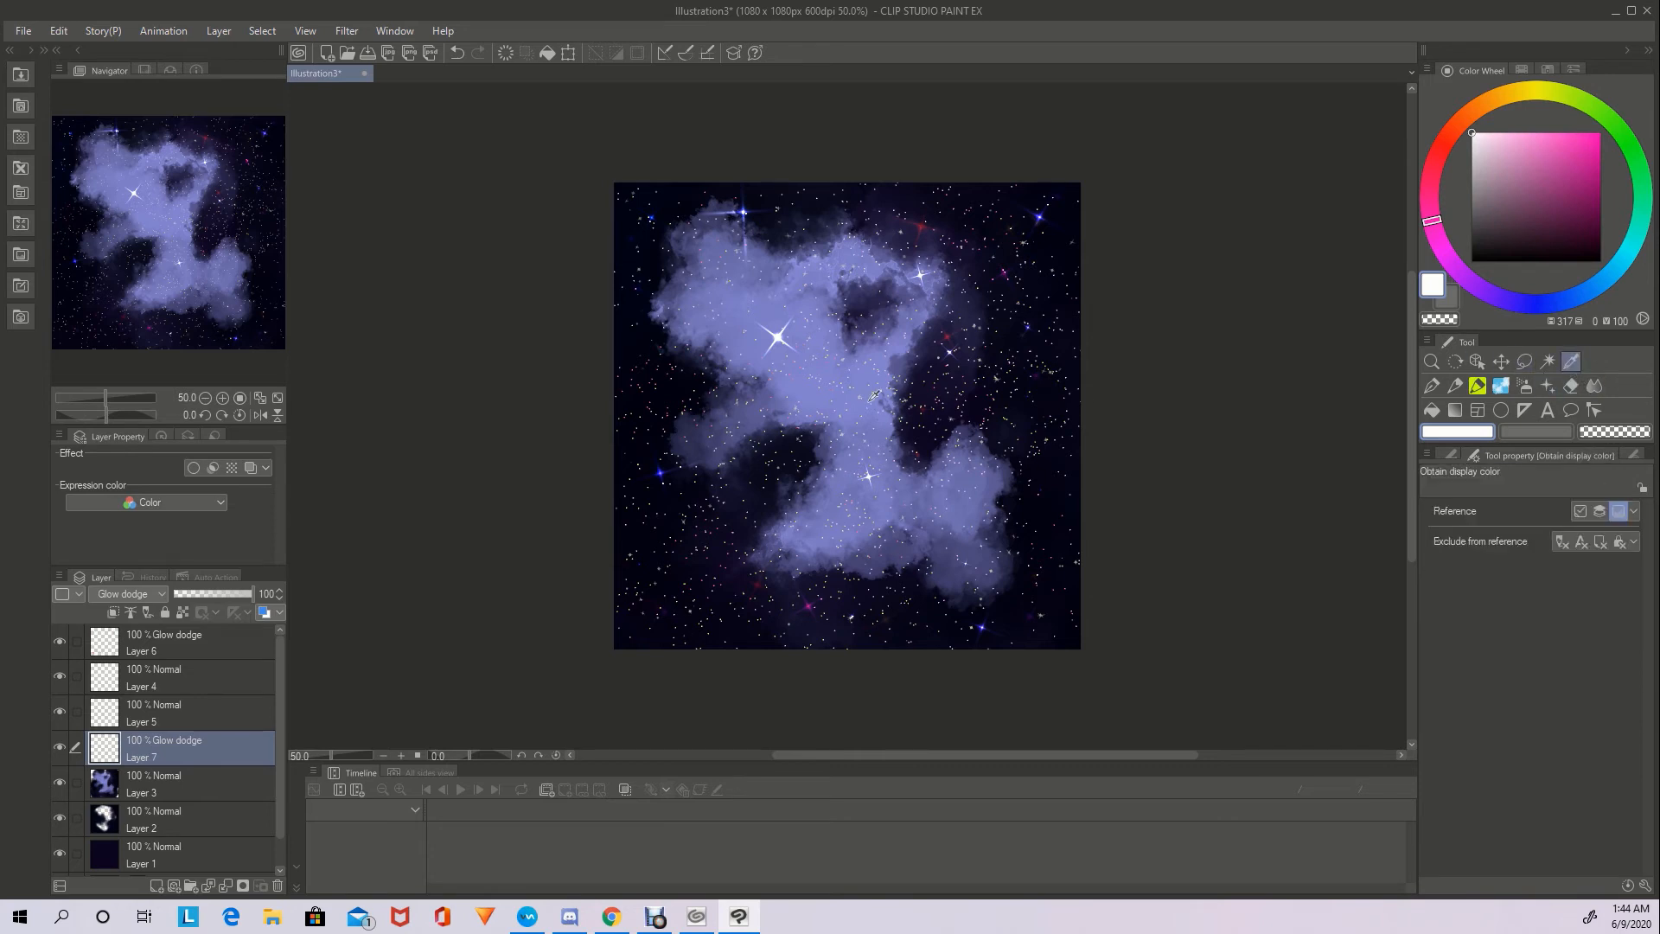
left_click(819, 384)
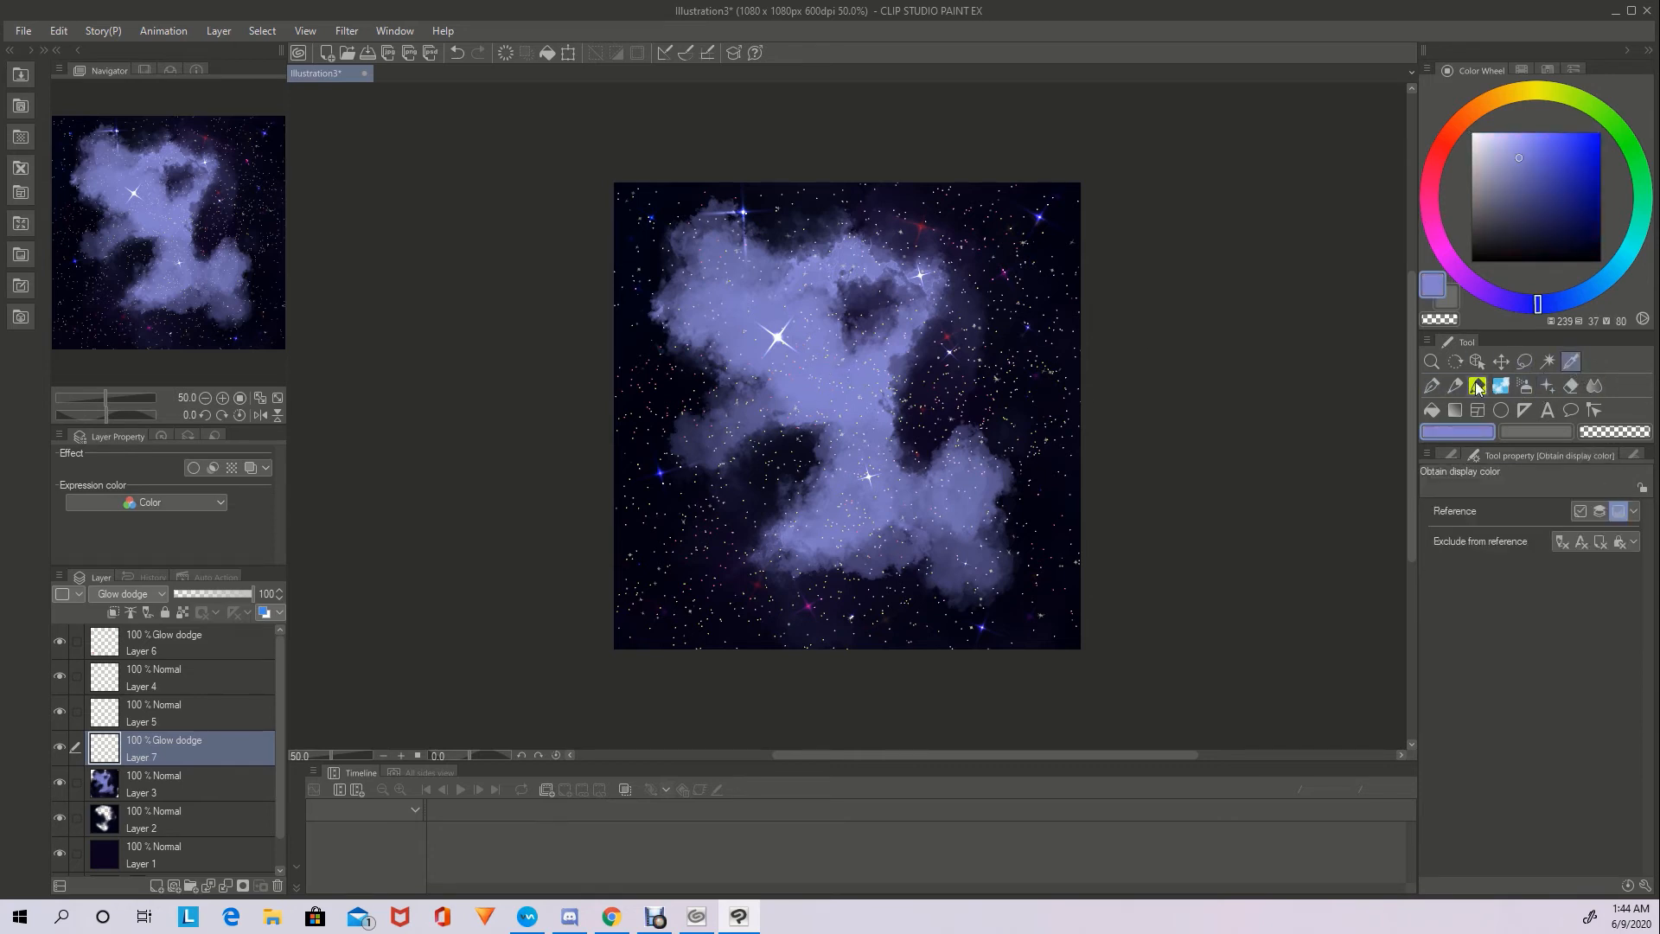
left_click(1523, 386)
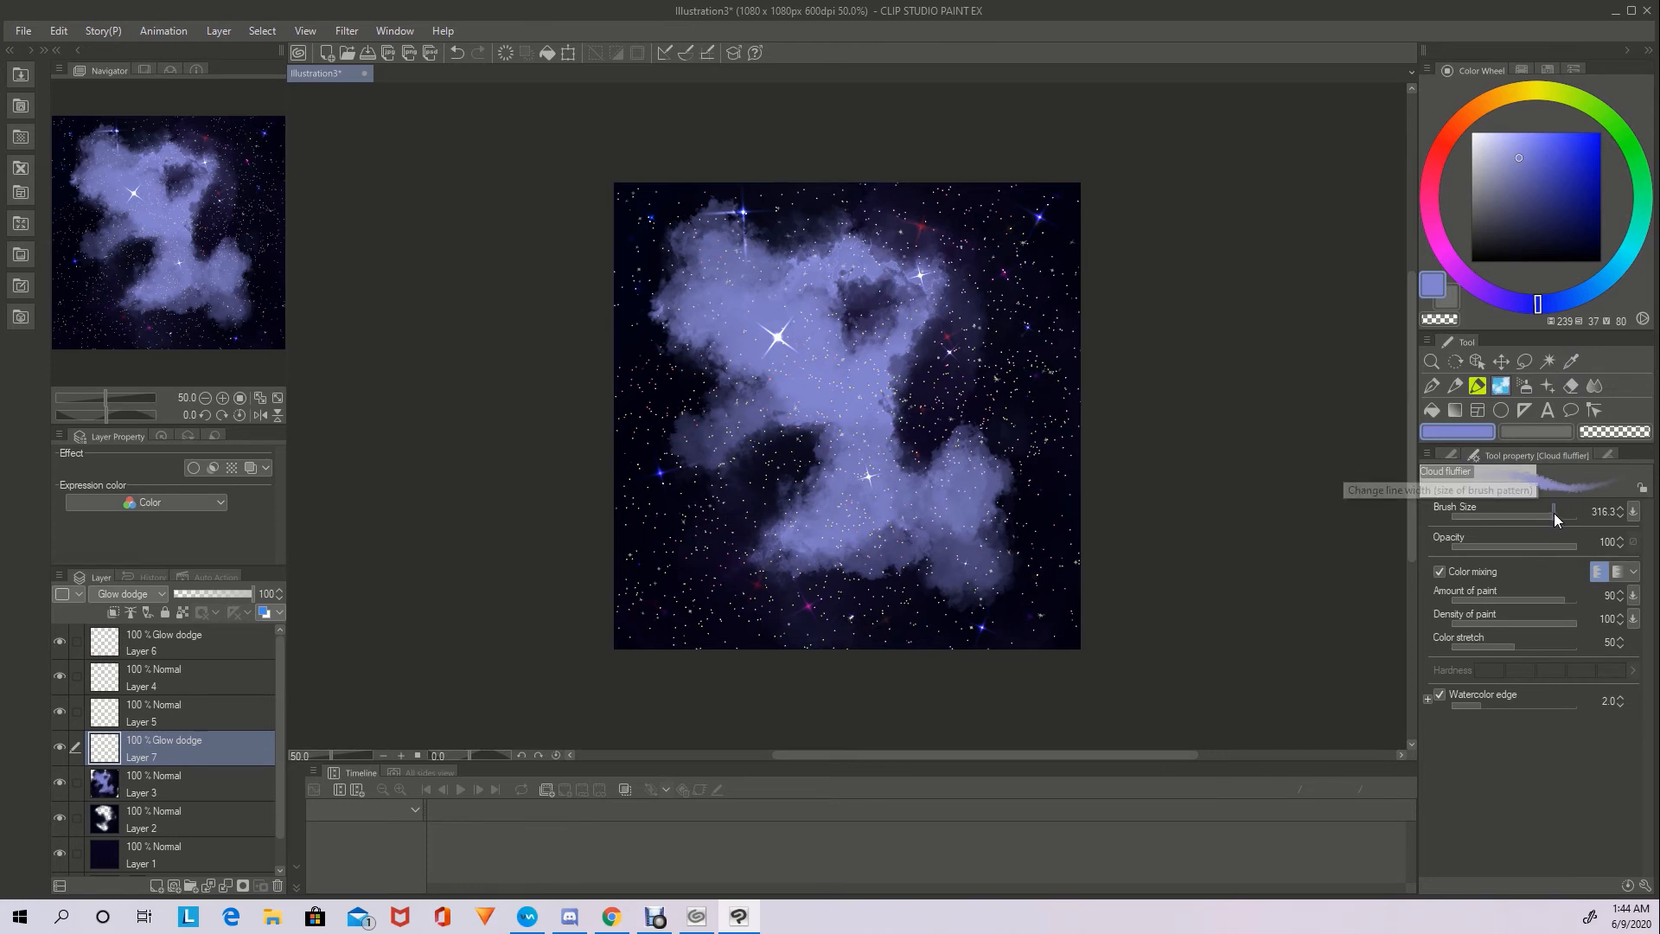
left_click_drag(840, 394, 847, 387)
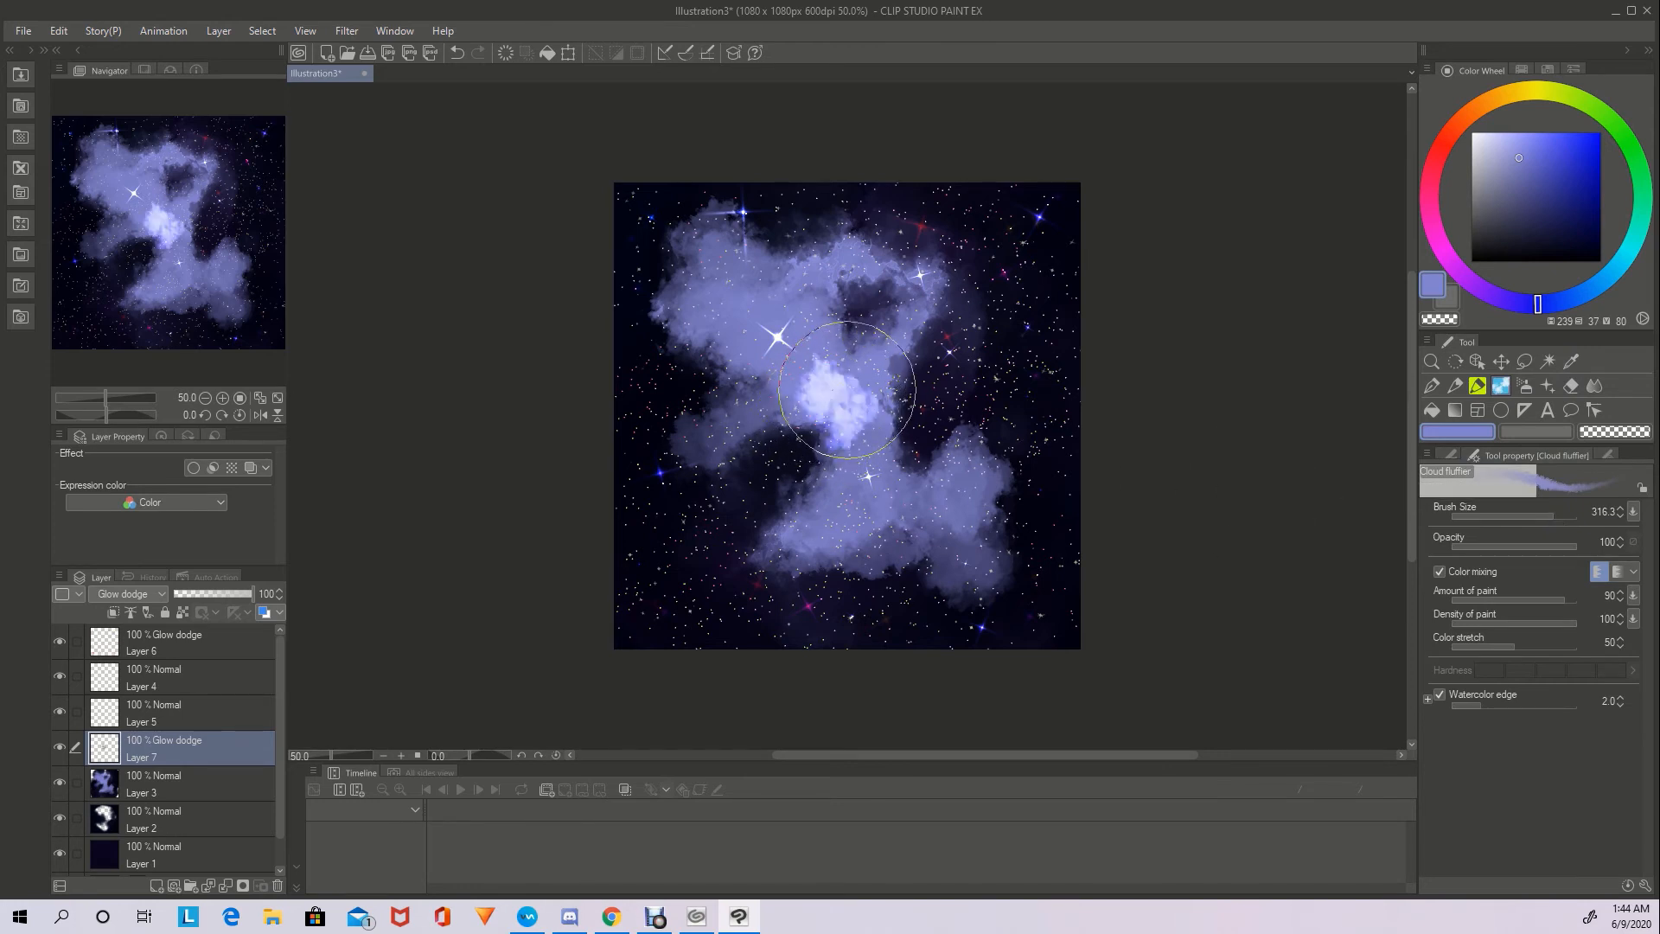
left_click(869, 370)
left_click(828, 335)
mouse_move(860, 379)
left_mouse_down()
mouse_move(779, 307)
mouse_move(788, 336)
mouse_move(735, 324)
mouse_move(814, 377)
mouse_move(716, 440)
mouse_move(797, 367)
mouse_move(782, 339)
mouse_move(833, 262)
mouse_move(764, 235)
mouse_move(740, 254)
mouse_move(730, 265)
mouse_move(761, 300)
mouse_move(831, 350)
mouse_move(865, 445)
mouse_move(849, 501)
mouse_move(834, 380)
mouse_move(758, 304)
mouse_move(785, 306)
mouse_move(909, 450)
mouse_move(902, 493)
mouse_move(989, 487)
mouse_move(864, 457)
mouse_move(852, 508)
mouse_move(866, 475)
mouse_move(807, 544)
mouse_move(875, 535)
mouse_move(954, 484)
mouse_move(973, 546)
mouse_move(864, 516)
mouse_move(888, 458)
mouse_move(886, 324)
mouse_move(909, 311)
mouse_move(868, 274)
mouse_move(871, 249)
mouse_move(756, 277)
mouse_move(704, 251)
mouse_move(724, 237)
mouse_move(687, 298)
mouse_move(696, 324)
mouse_move(778, 378)
mouse_move(693, 463)
mouse_move(704, 381)
mouse_move(853, 444)
mouse_move(797, 342)
mouse_move(883, 368)
mouse_move(865, 361)
mouse_move(869, 483)
mouse_move(799, 497)
mouse_move(773, 562)
mouse_move(927, 543)
mouse_move(916, 500)
mouse_move(973, 480)
mouse_move(1000, 427)
left_mouse_up()
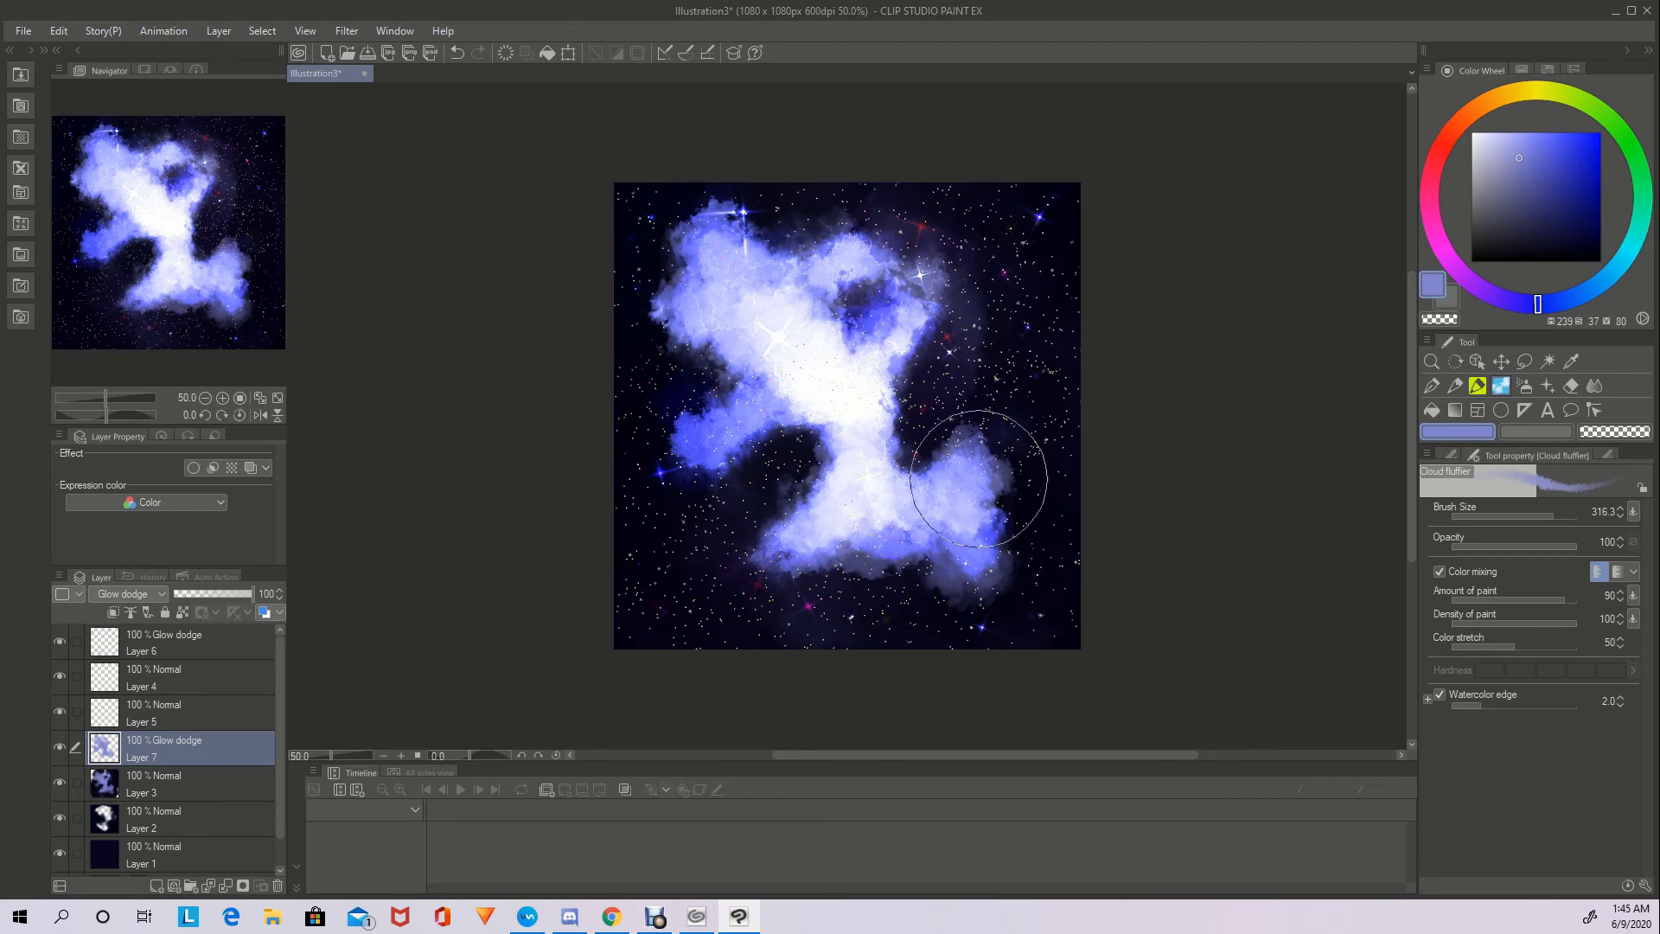
mouse_move(934, 275)
left_mouse_down()
mouse_move(1036, 235)
mouse_move(991, 241)
mouse_move(1045, 215)
mouse_move(989, 271)
mouse_move(1032, 277)
mouse_move(959, 277)
mouse_move(1059, 303)
mouse_move(1085, 518)
mouse_move(997, 463)
mouse_move(1053, 438)
mouse_move(1021, 435)
mouse_move(1041, 438)
mouse_move(994, 487)
mouse_move(1040, 536)
mouse_move(962, 626)
mouse_move(930, 630)
mouse_move(924, 557)
mouse_move(767, 581)
mouse_move(817, 459)
mouse_move(807, 429)
mouse_move(806, 496)
mouse_move(964, 364)
mouse_move(995, 396)
mouse_move(973, 439)
mouse_move(947, 379)
mouse_move(1005, 324)
mouse_move(979, 368)
mouse_move(1032, 359)
mouse_move(1013, 383)
mouse_move(1020, 332)
mouse_move(908, 472)
mouse_move(914, 450)
mouse_move(784, 536)
mouse_move(745, 490)
mouse_move(819, 400)
mouse_move(689, 566)
mouse_move(770, 626)
mouse_move(1038, 648)
left_mouse_up()
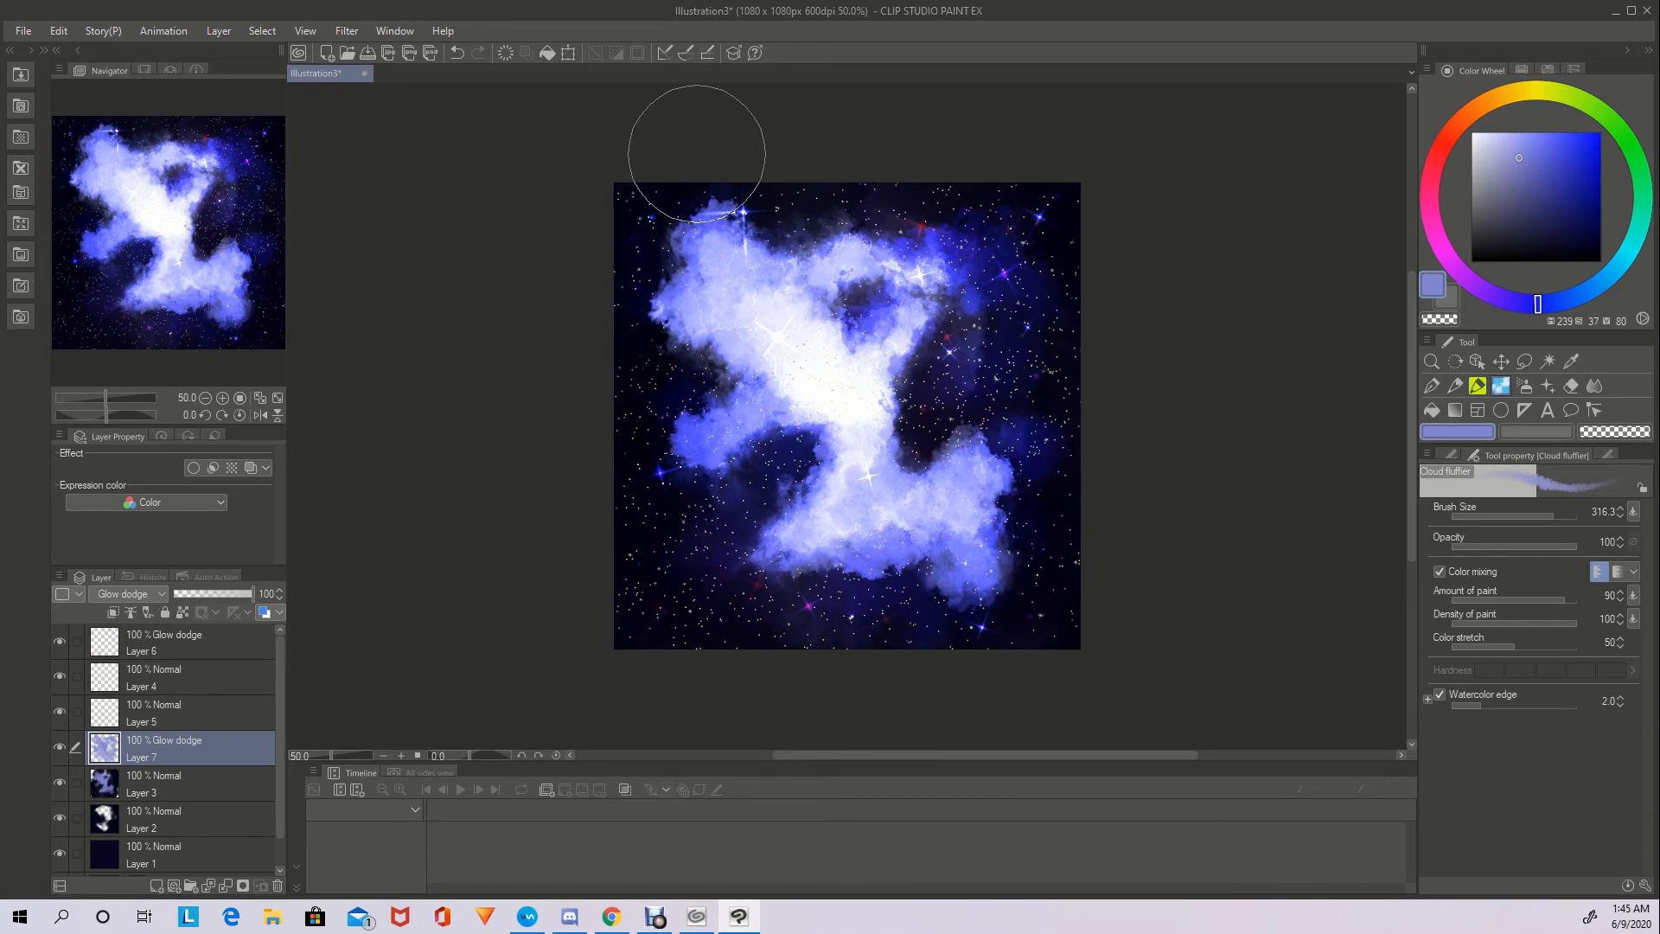
Add a new normal layer directly above Layer 3 and pick a dark navy paint colour from the color history
left_click(176, 787)
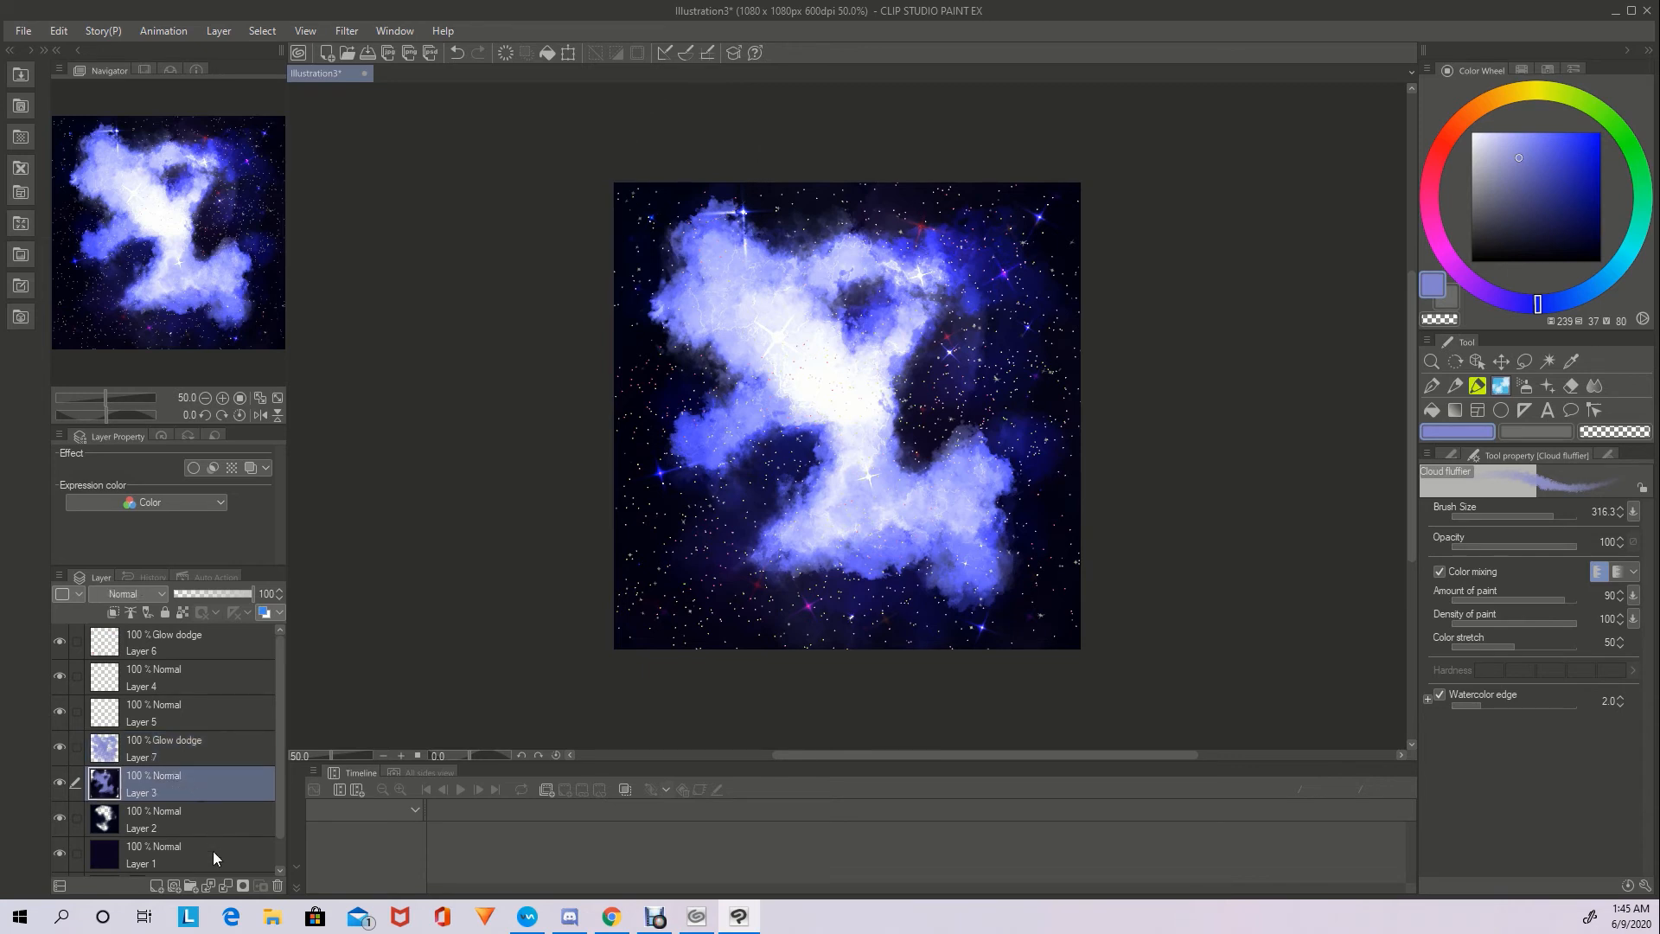
left_click(161, 885)
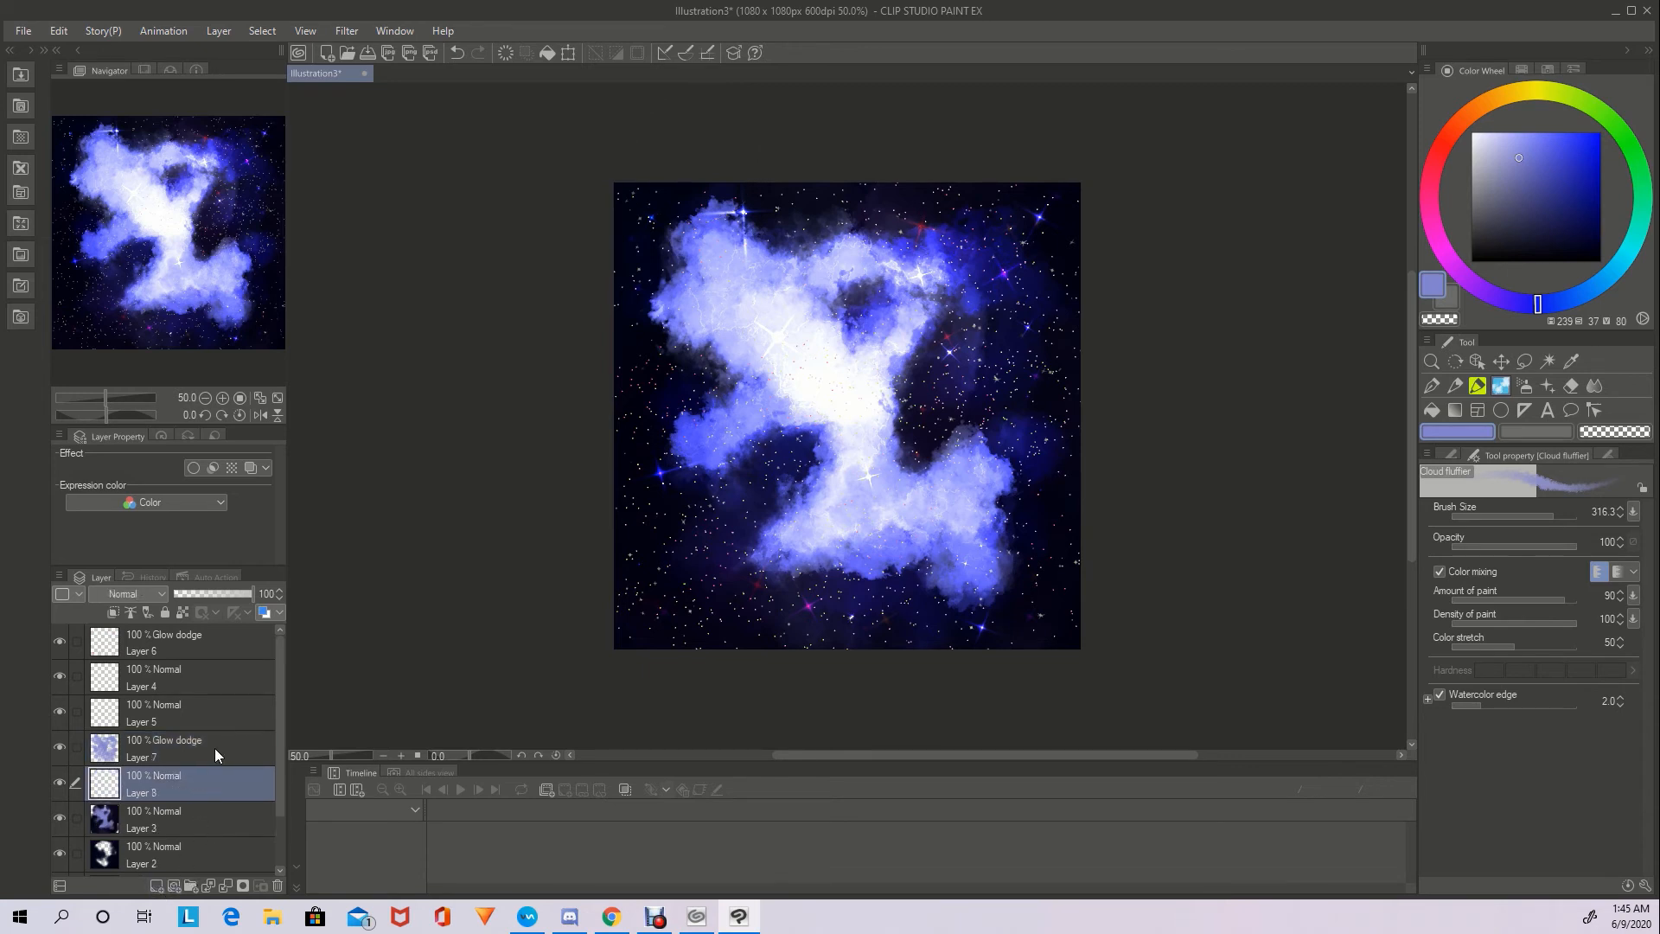
double_click(187, 823)
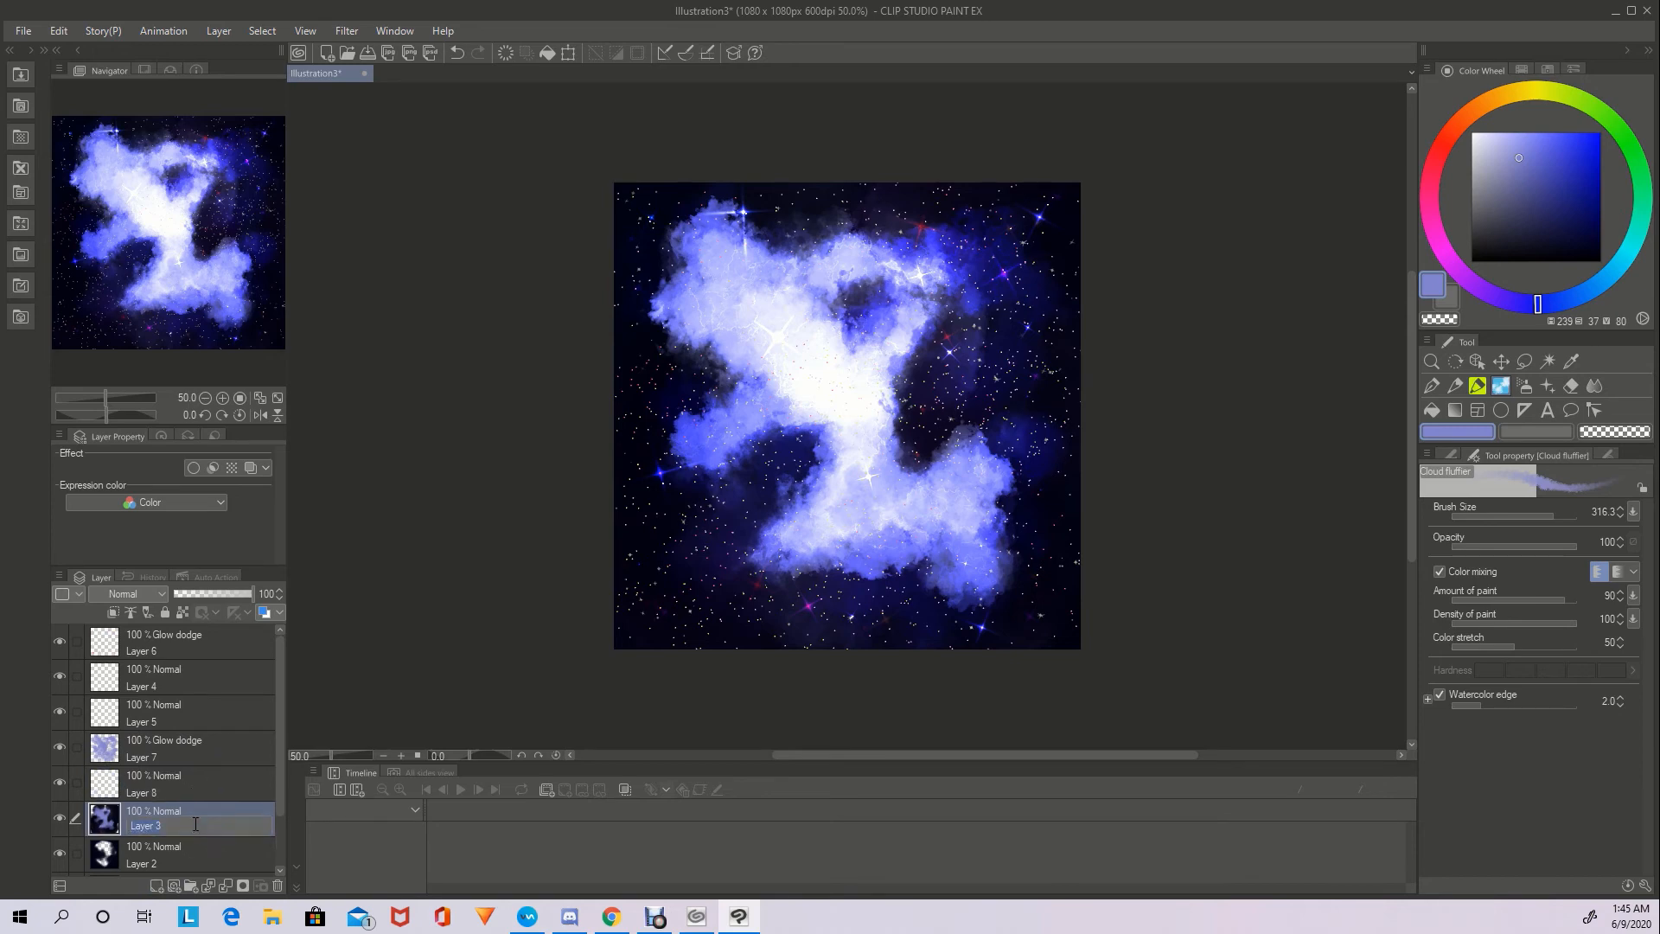
left_click(59, 817)
left_click(60, 817)
left_click(214, 789)
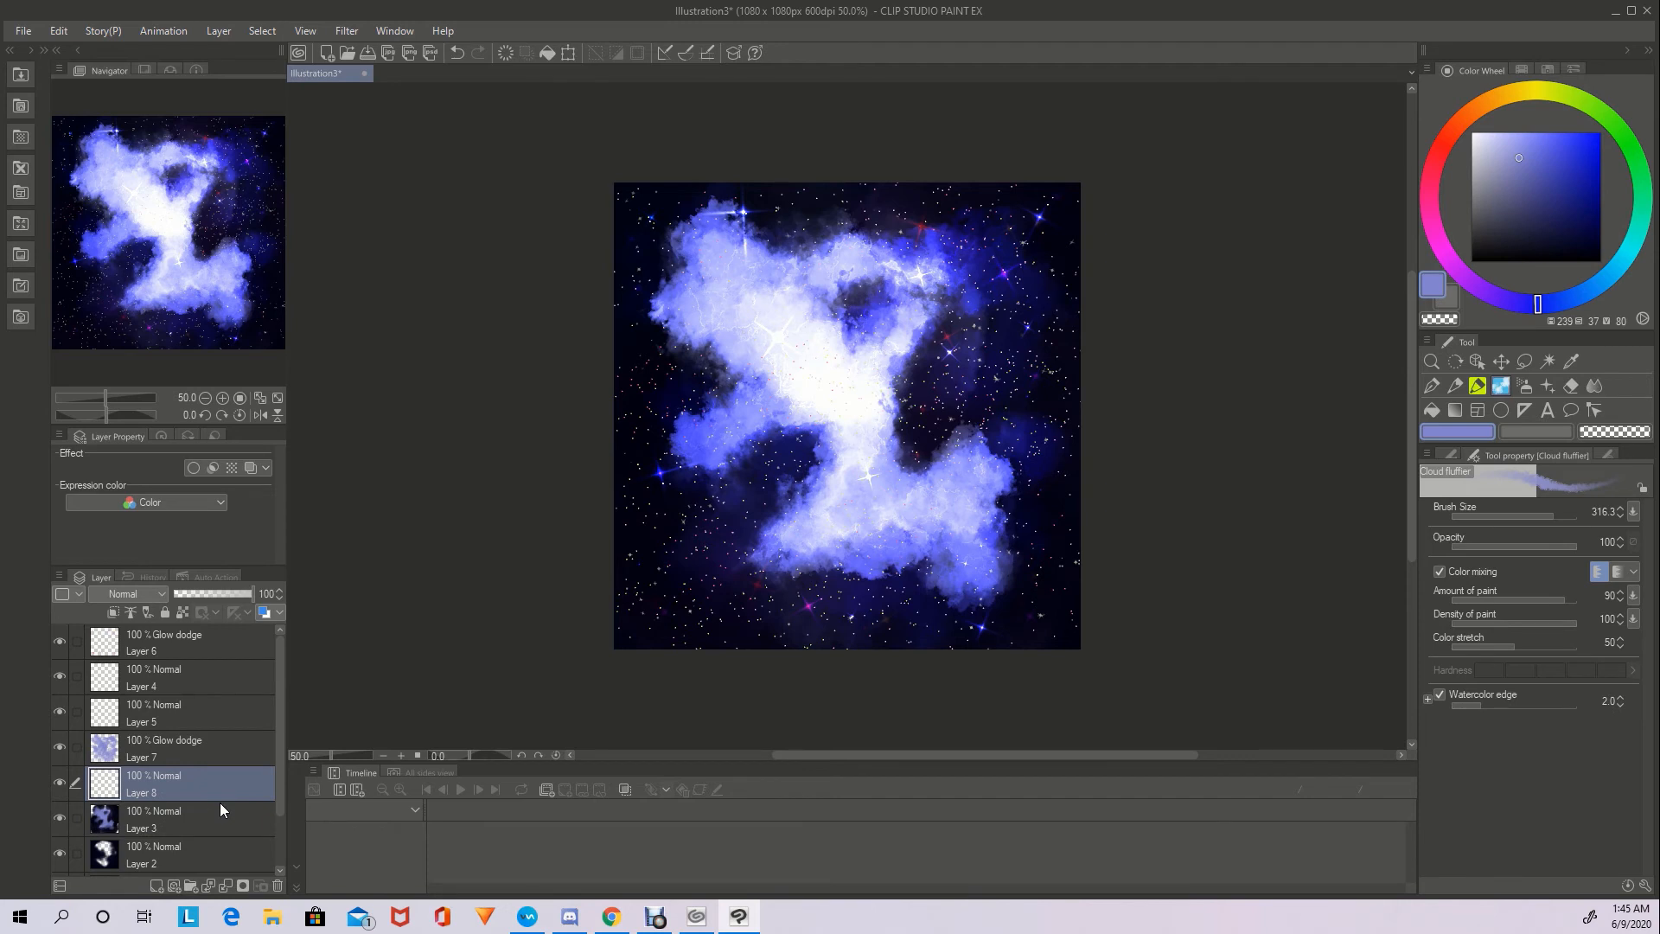
left_click(1522, 69)
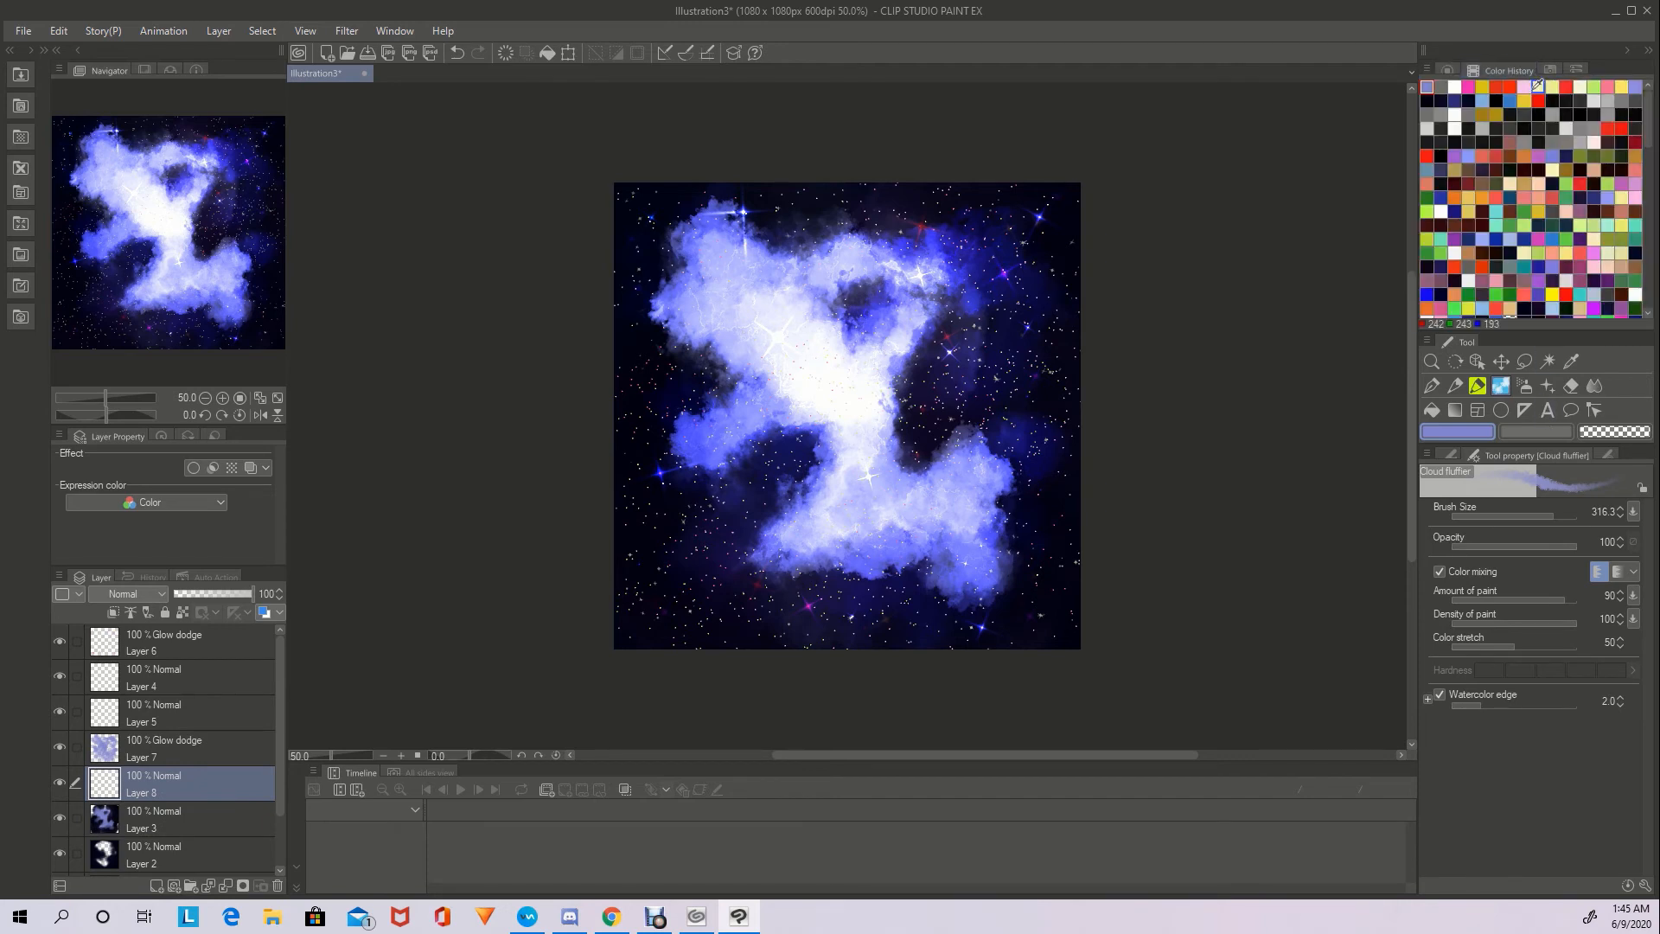
left_click(1440, 100)
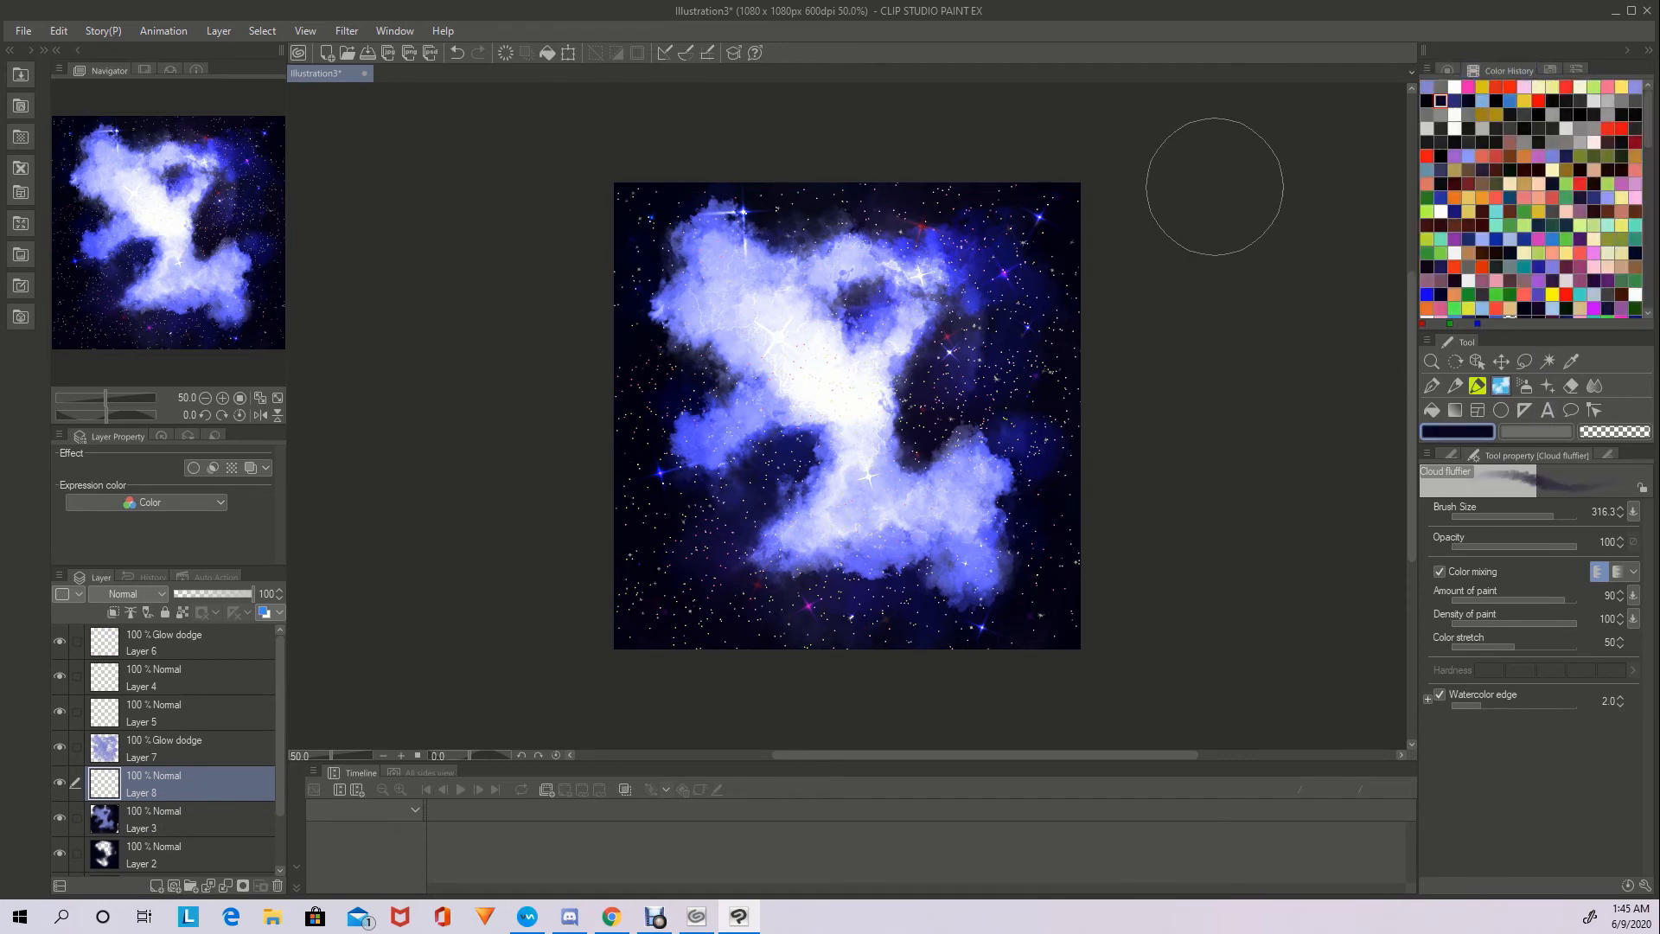
Paint dark navy over the outer cloud edges and surrounding sky on Layer 7 to tone down the glow
left_click(188, 752)
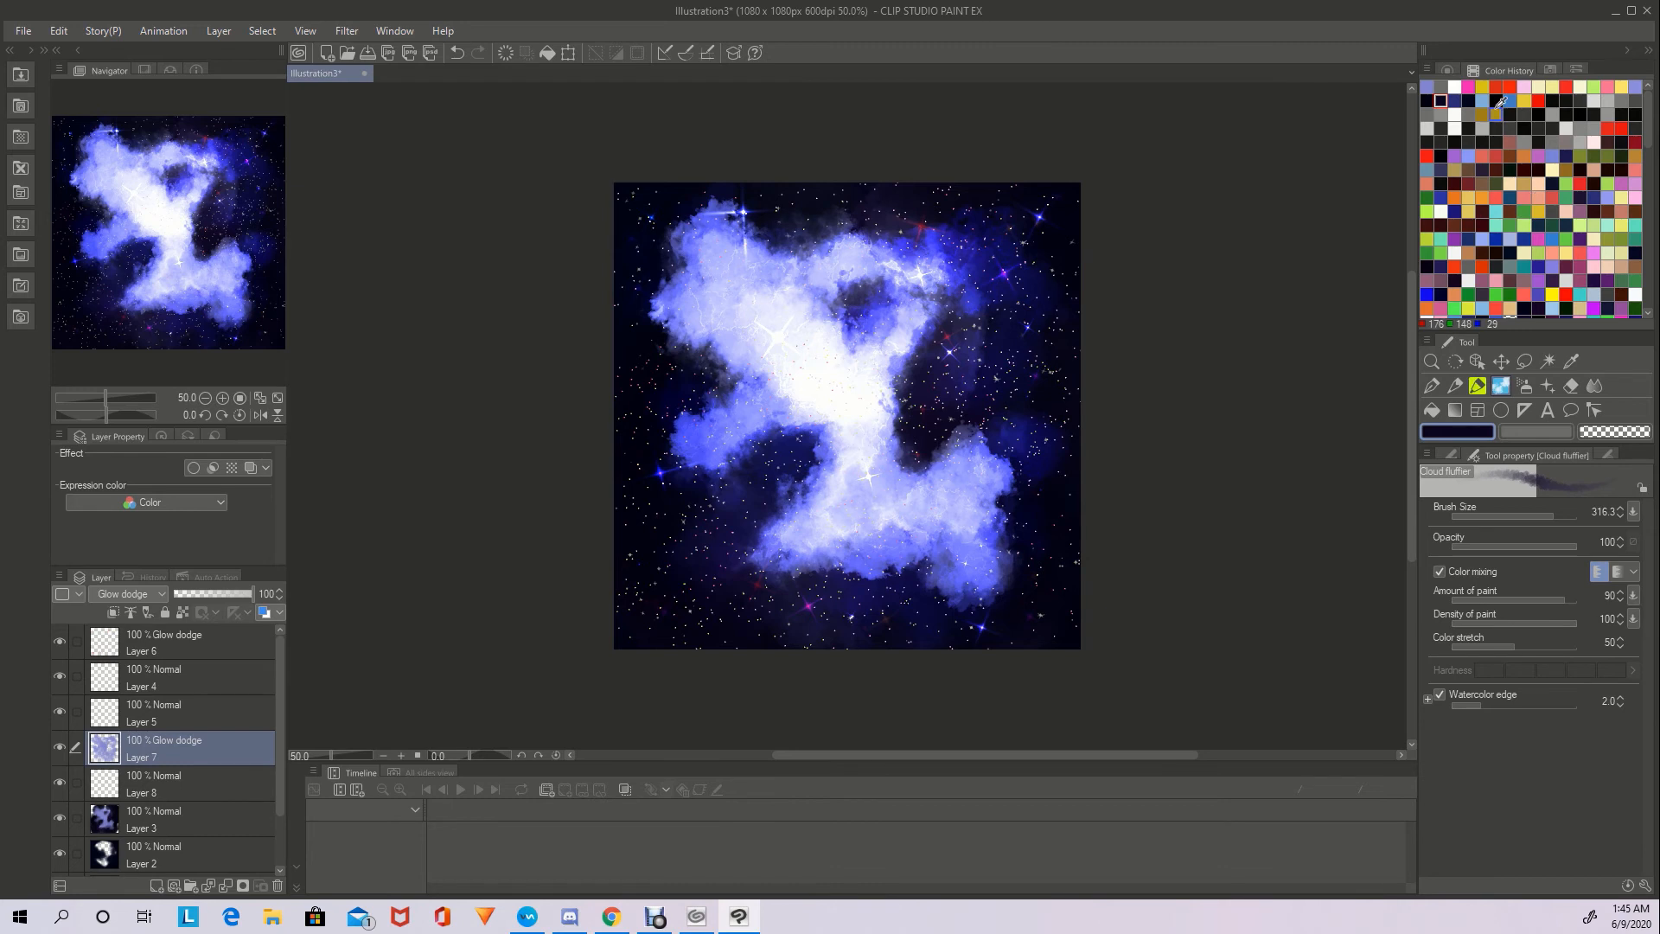
mouse_move(988, 270)
left_mouse_down()
mouse_move(886, 282)
mouse_move(851, 238)
mouse_move(868, 251)
mouse_move(866, 219)
mouse_move(878, 248)
mouse_move(769, 215)
mouse_move(802, 212)
mouse_move(713, 205)
mouse_move(676, 225)
mouse_move(655, 270)
mouse_move(664, 347)
mouse_move(621, 327)
mouse_move(651, 342)
mouse_move(685, 329)
mouse_move(663, 309)
mouse_move(727, 349)
mouse_move(685, 399)
mouse_move(692, 451)
mouse_move(672, 508)
mouse_move(702, 537)
mouse_move(801, 448)
mouse_move(741, 547)
mouse_move(888, 615)
mouse_move(929, 593)
mouse_move(1025, 593)
mouse_move(977, 554)
mouse_move(1018, 537)
mouse_move(1045, 466)
mouse_move(1013, 411)
mouse_move(971, 412)
mouse_move(943, 446)
mouse_move(941, 400)
mouse_move(912, 383)
mouse_move(877, 416)
mouse_move(953, 392)
mouse_move(893, 396)
mouse_move(988, 343)
mouse_move(866, 322)
mouse_move(858, 305)
mouse_move(831, 334)
mouse_move(910, 315)
mouse_move(988, 391)
mouse_move(1052, 390)
left_mouse_up()
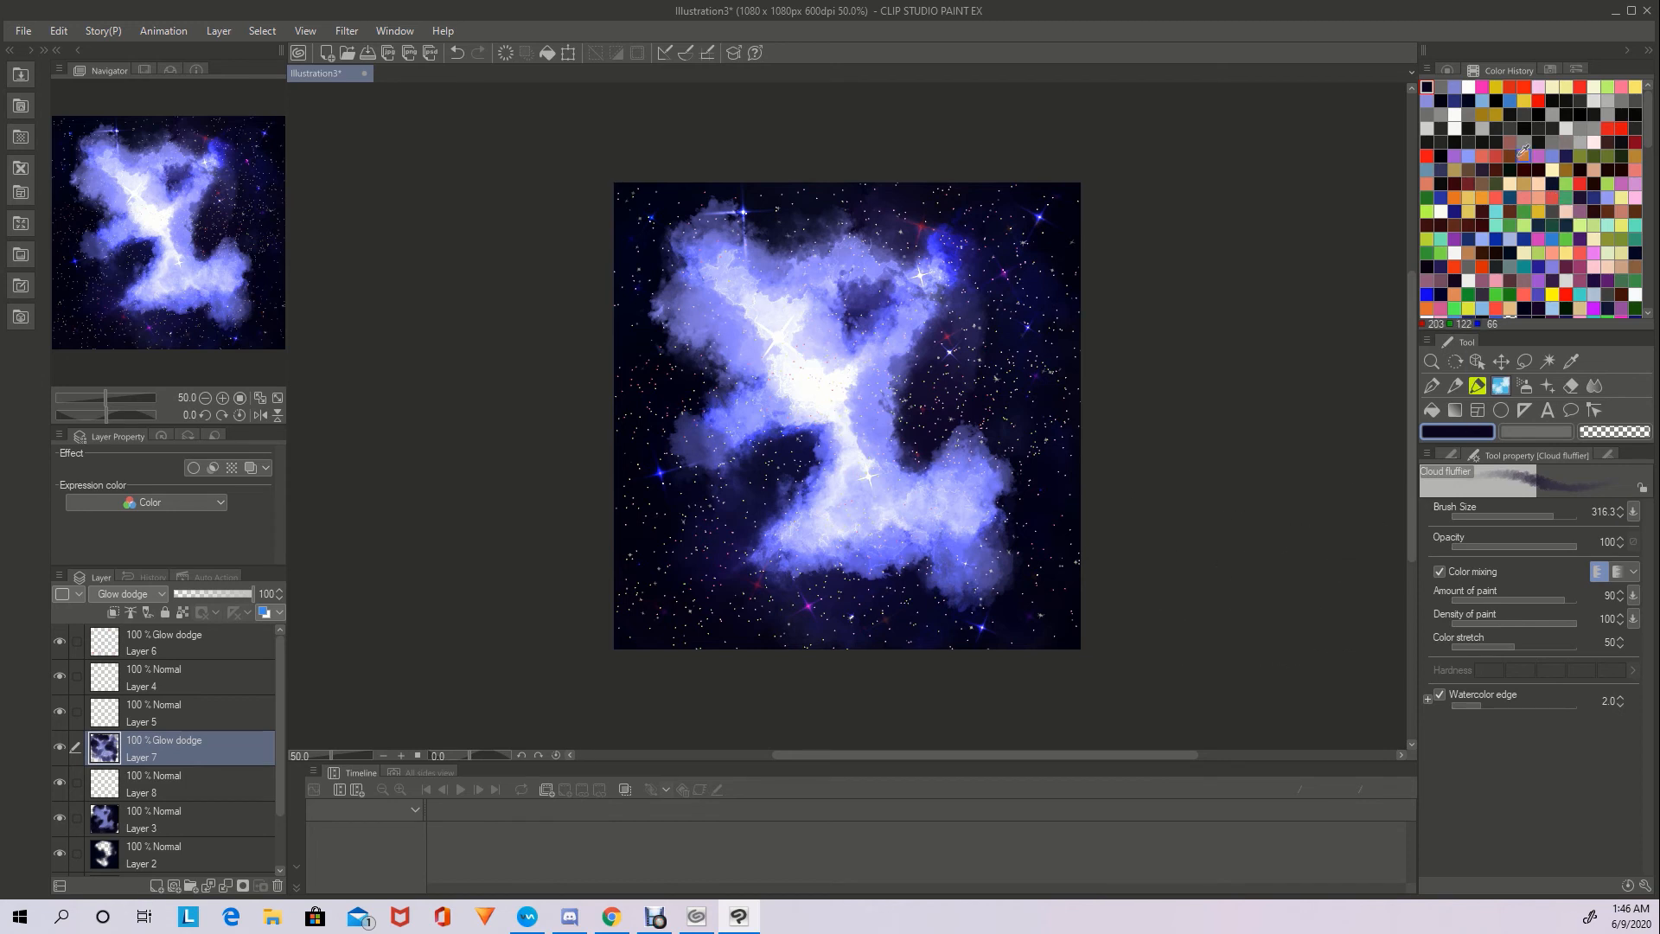
mouse_move(971, 537)
left_mouse_down()
mouse_move(974, 606)
mouse_move(1037, 550)
mouse_move(1039, 421)
mouse_move(1022, 395)
mouse_move(981, 432)
mouse_move(969, 351)
left_mouse_up()
mouse_move(728, 521)
left_mouse_down()
mouse_move(777, 462)
mouse_move(711, 484)
mouse_move(700, 472)
mouse_move(719, 490)
mouse_move(688, 581)
mouse_move(817, 621)
mouse_move(841, 578)
mouse_move(881, 559)
mouse_move(956, 600)
left_mouse_up()
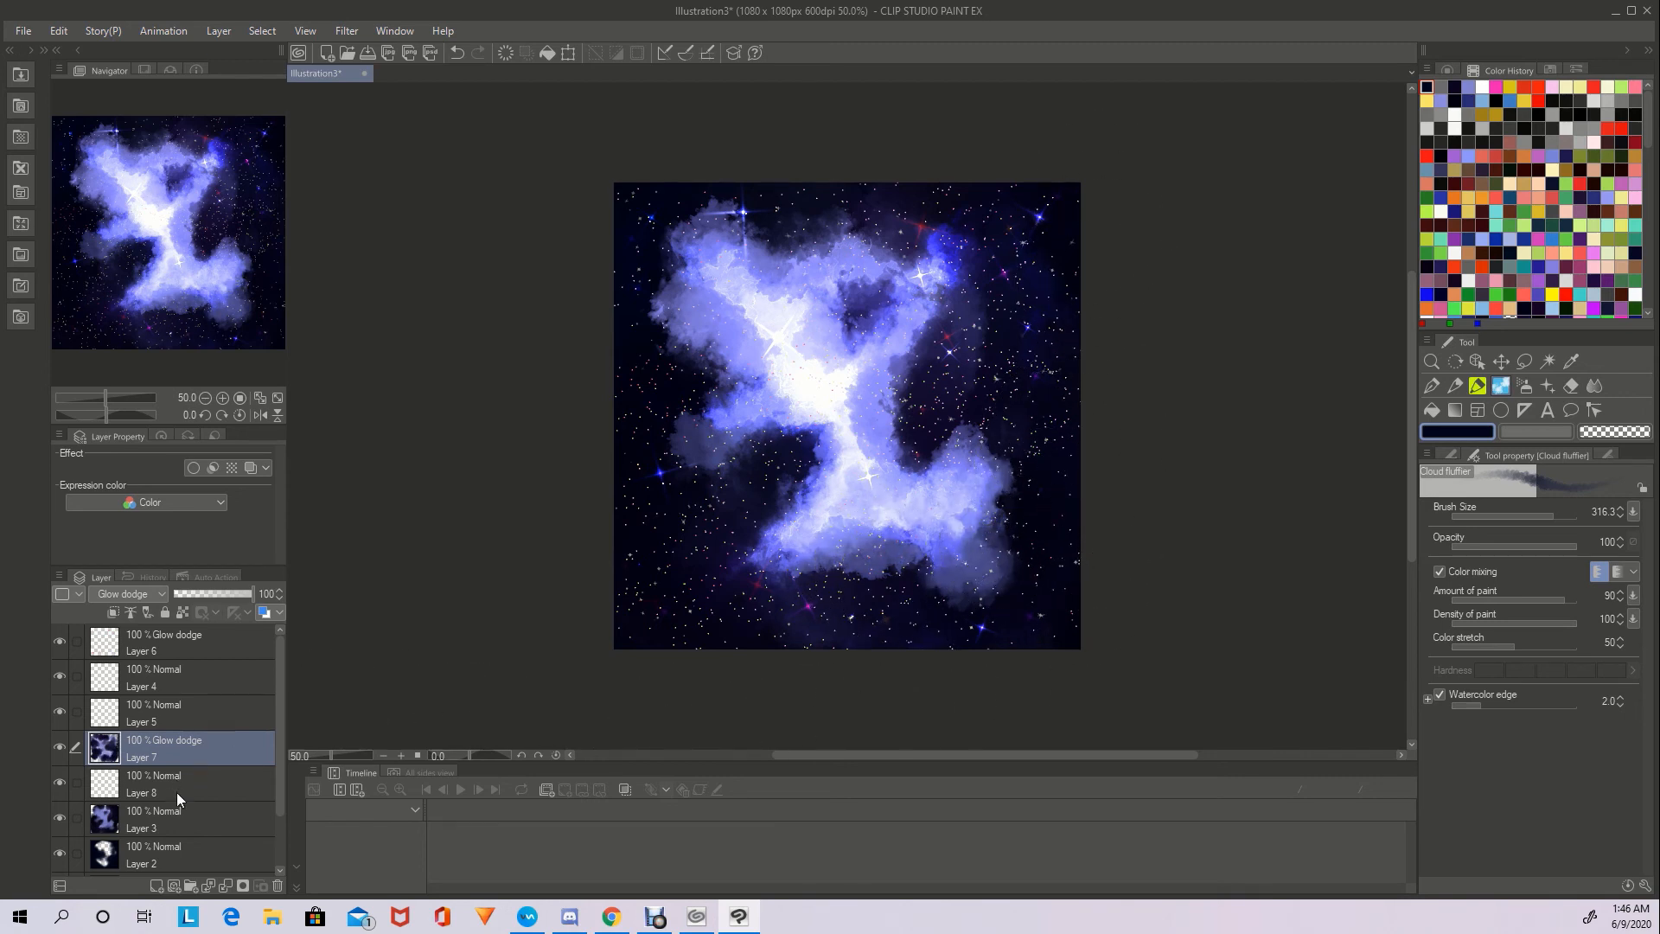
Darken the sky on Layer 3 with navy and dark violet, and carve a round opening in the upper cloud
left_click(210, 825)
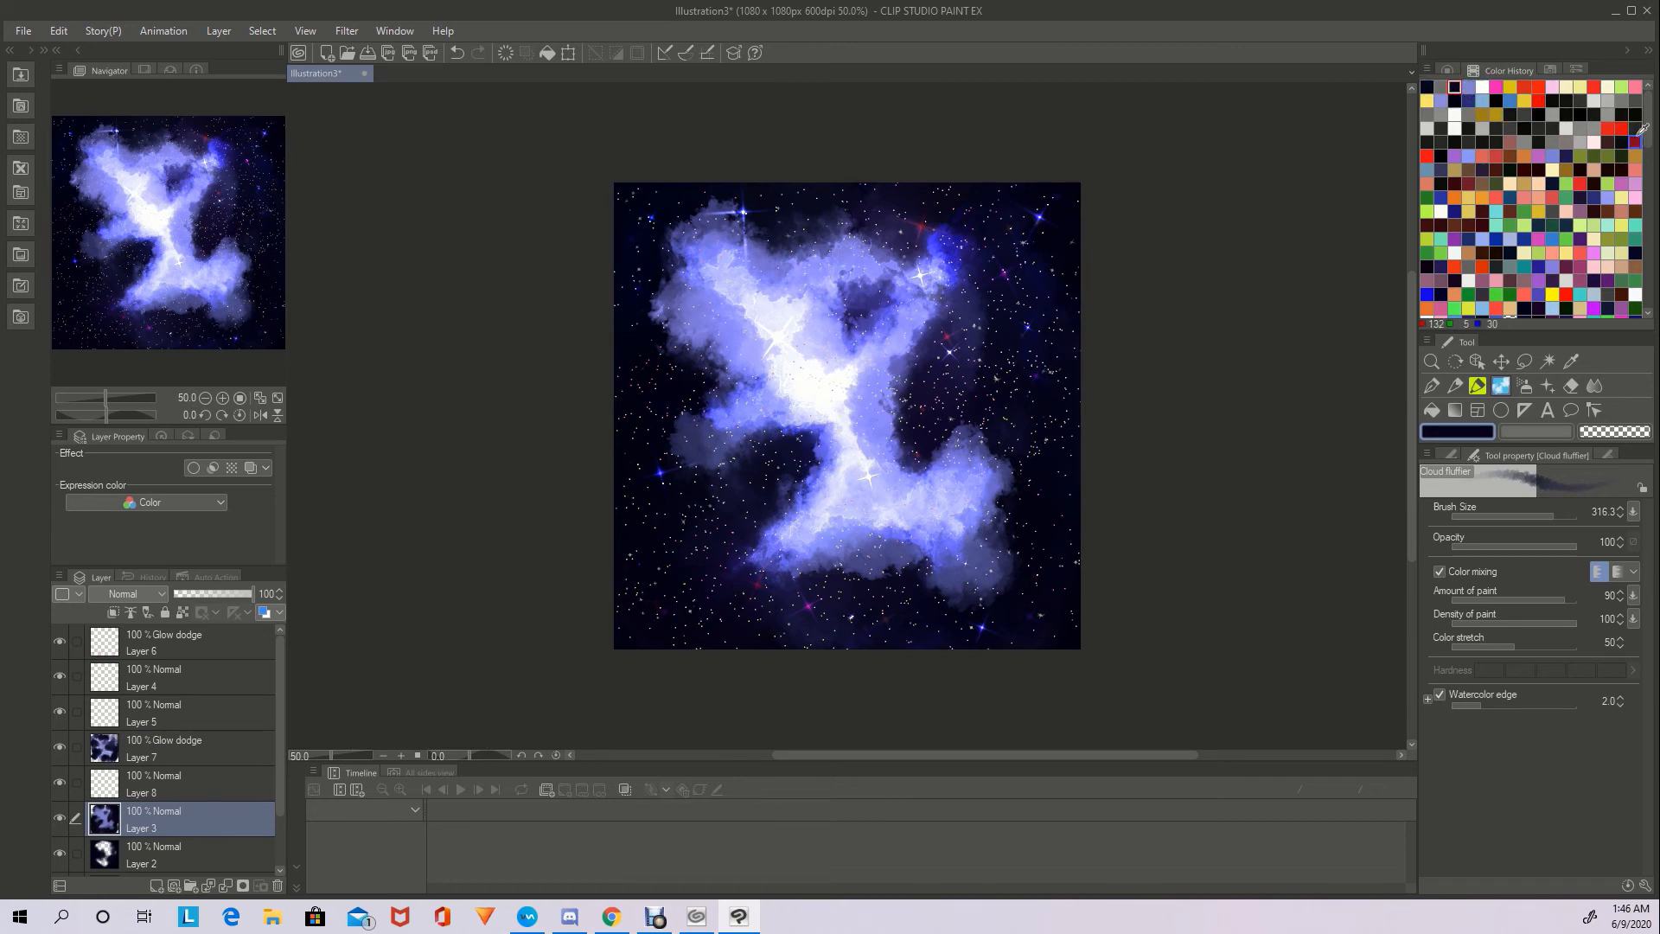
mouse_move(1047, 184)
left_mouse_down()
mouse_move(1033, 228)
mouse_move(985, 218)
mouse_move(984, 255)
mouse_move(924, 203)
mouse_move(961, 346)
mouse_move(1024, 288)
left_mouse_up()
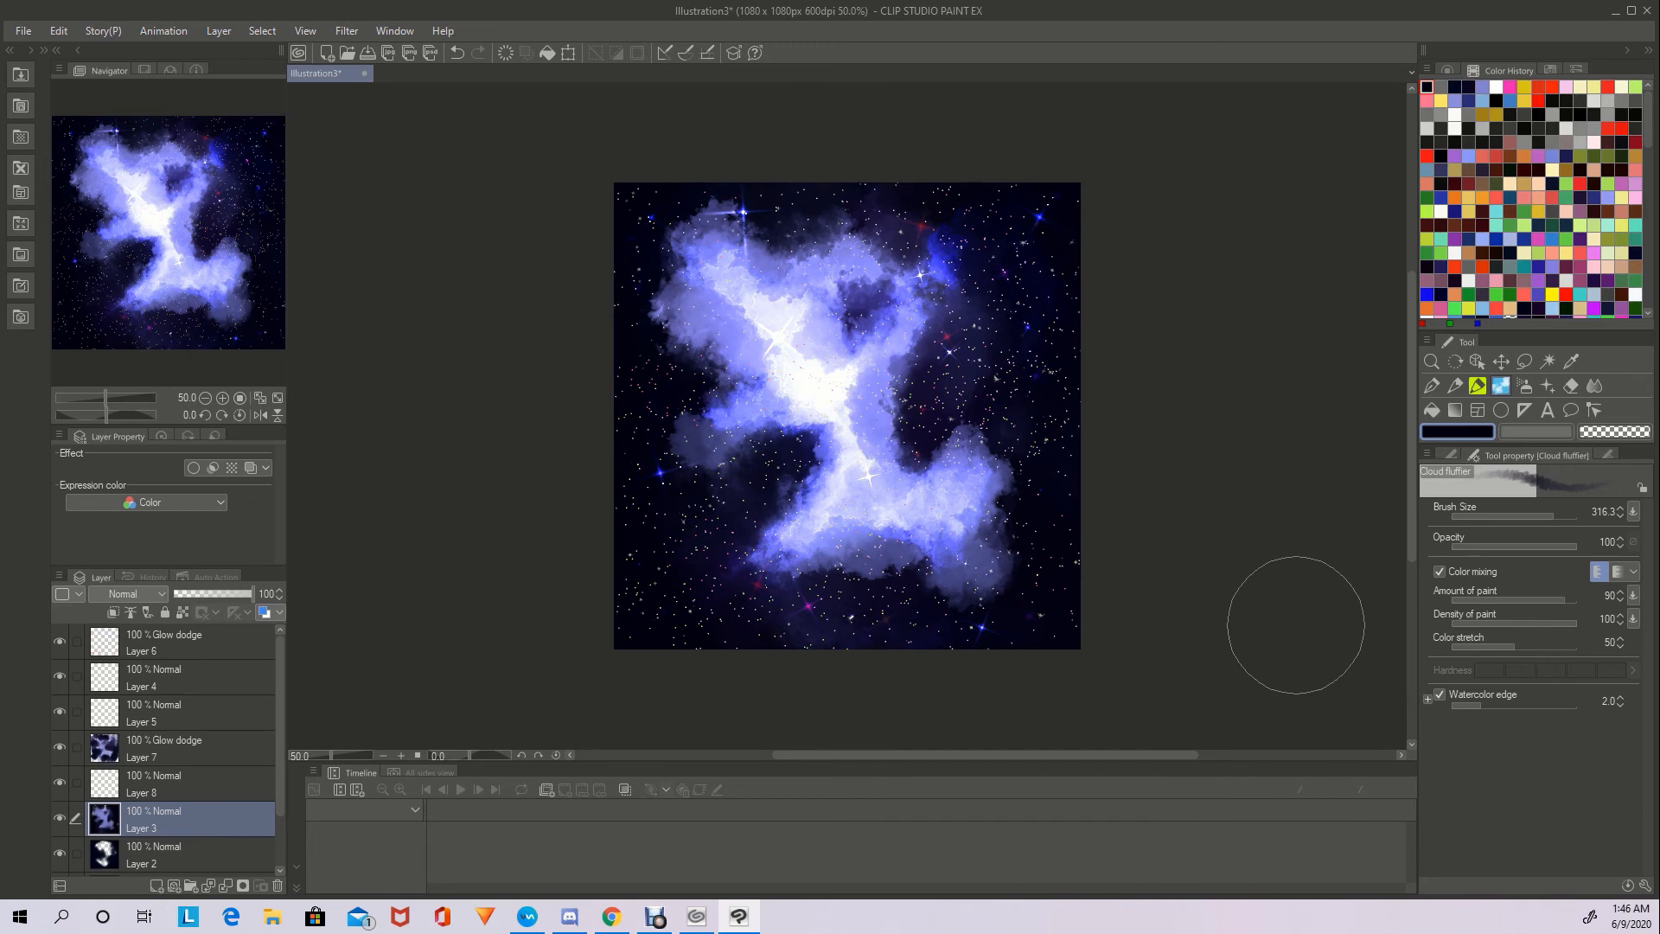
left_click(1446, 70)
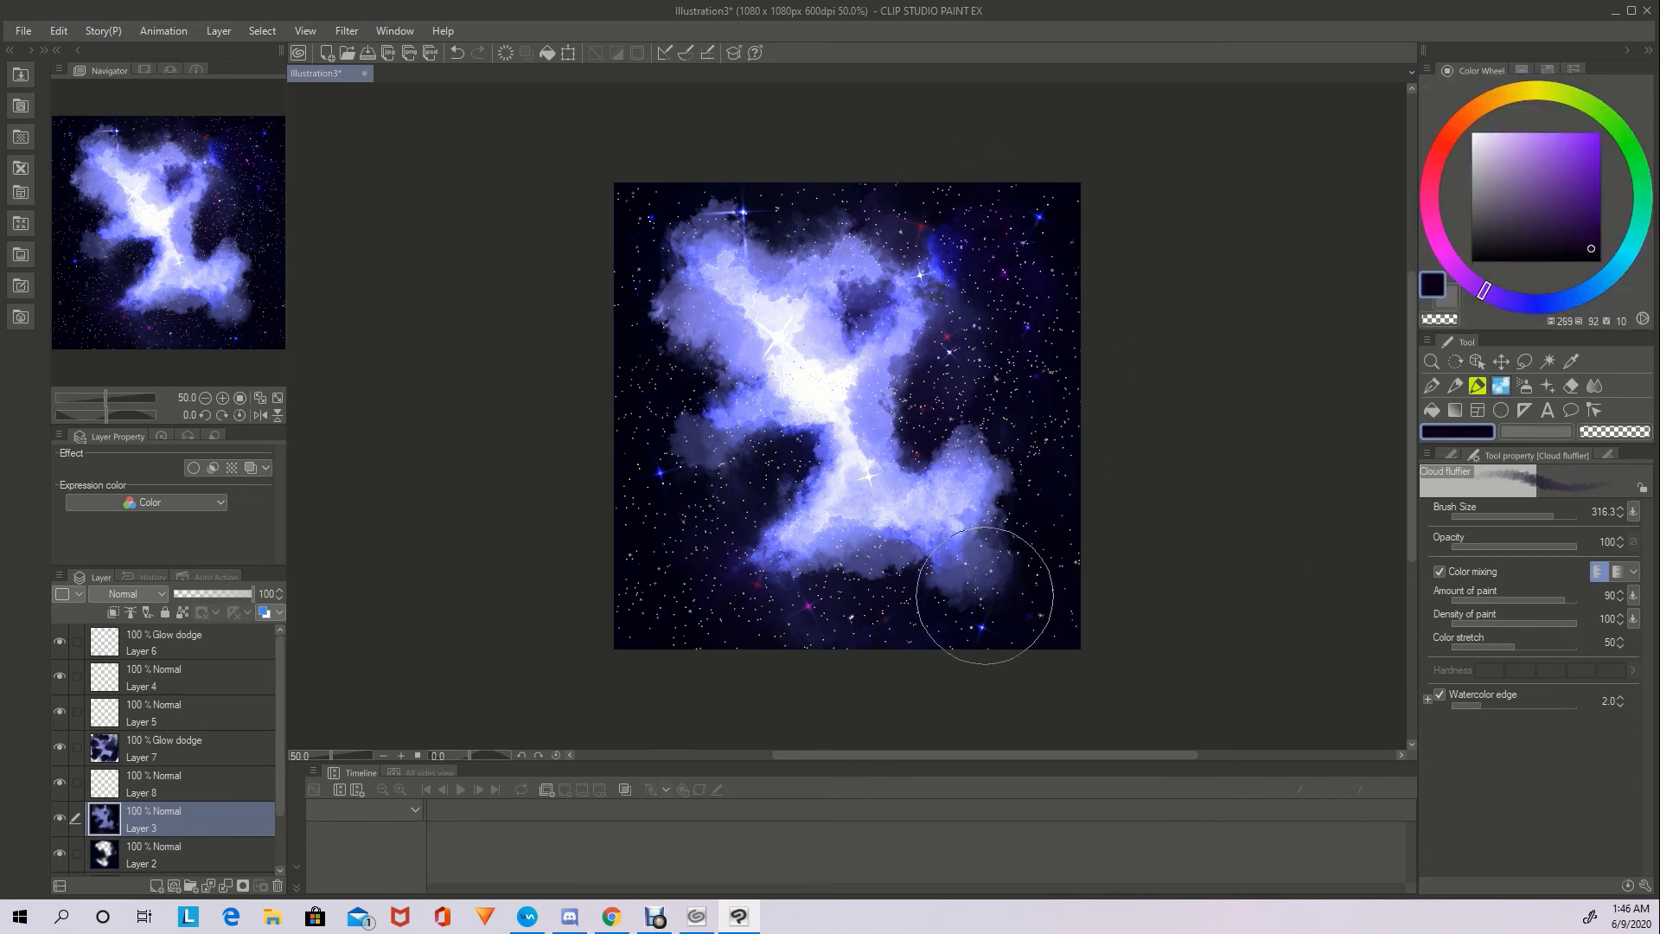
left_click_drag(938, 424, 852, 419)
left_click_drag(856, 298, 810, 332)
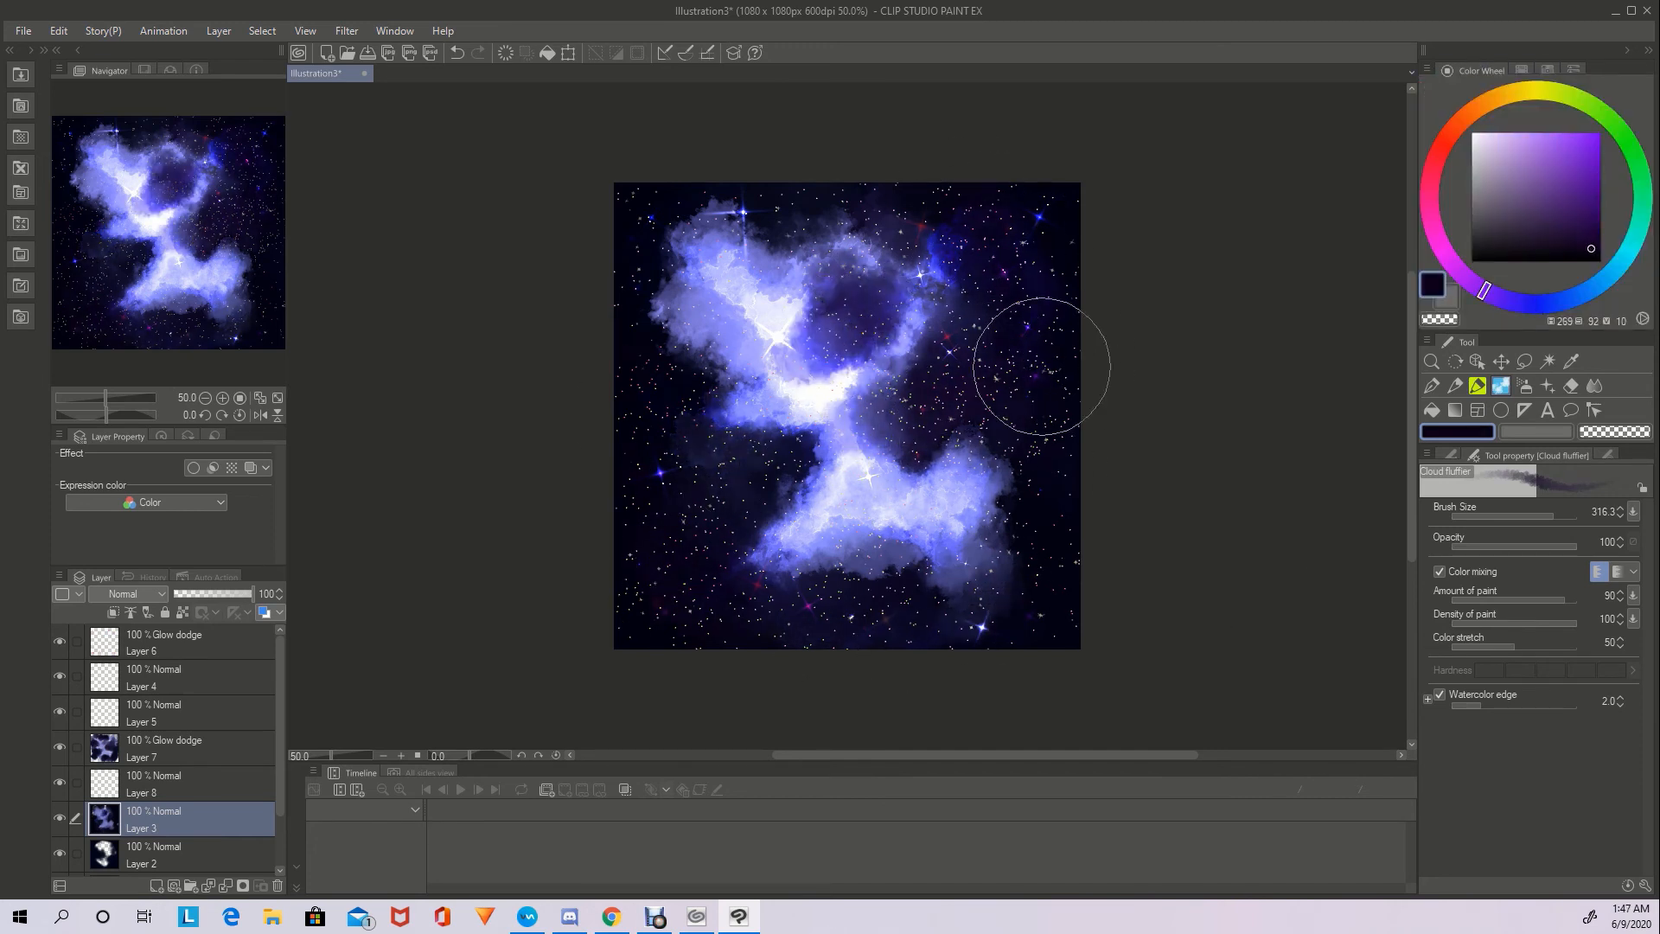
Lower the star layers' opacity, Layer 4 to 33% and Layer 5 to 53%, and make Layer 6 active
left_click(60, 685)
left_click_drag(198, 593, 199, 593)
left_click(164, 707)
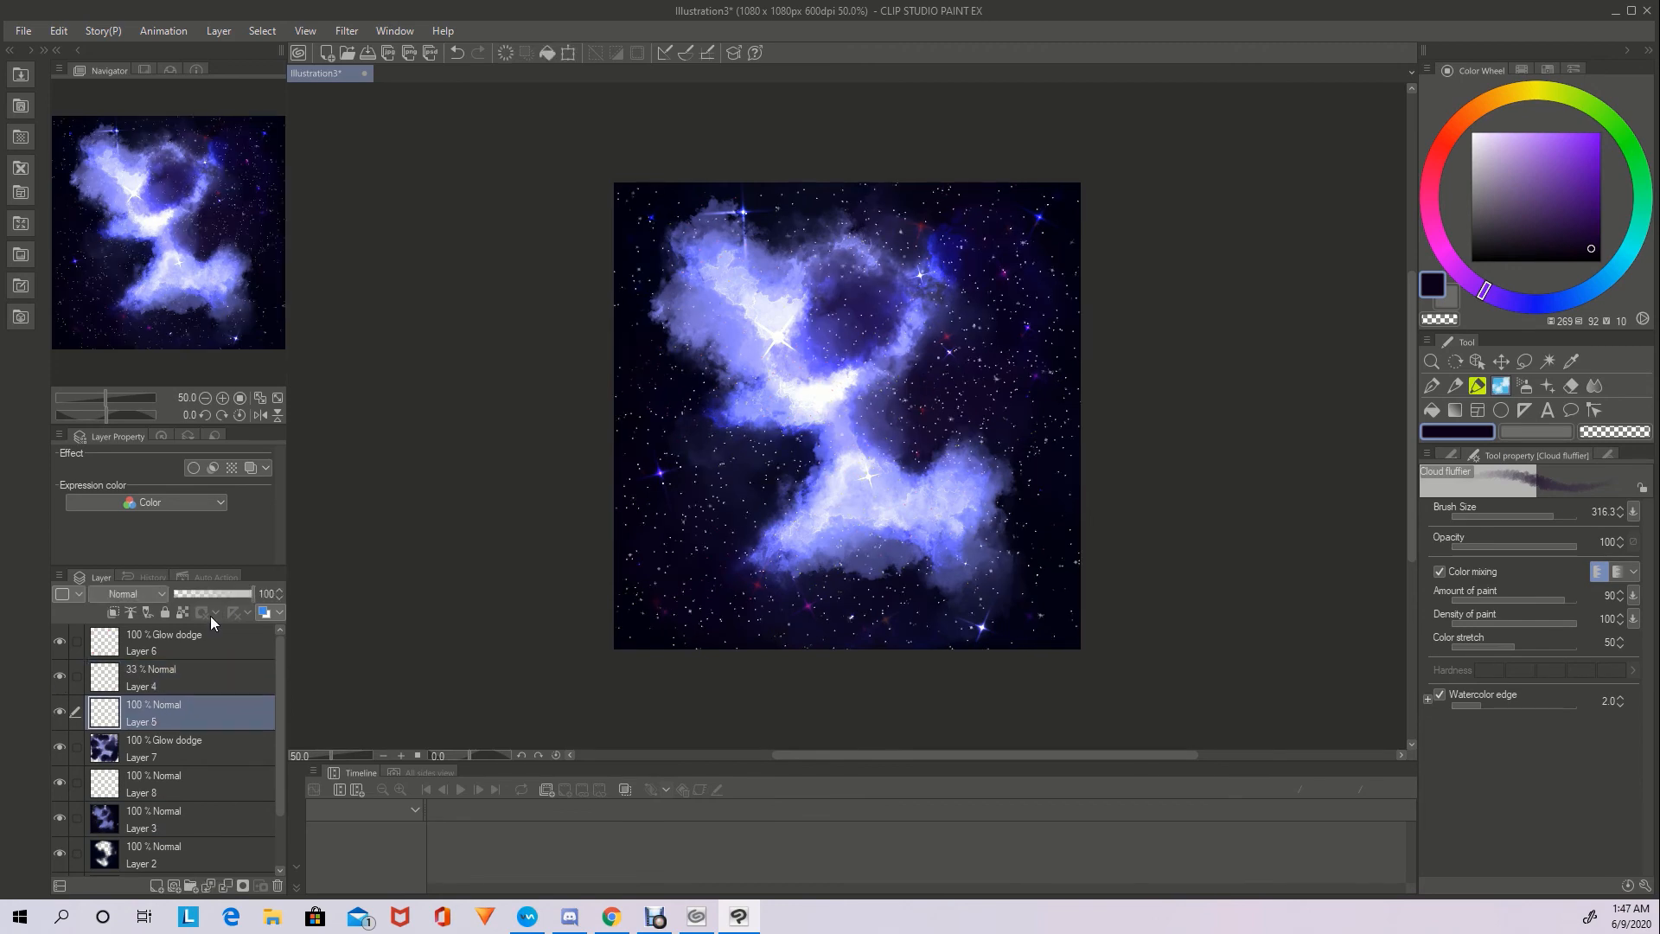
left_click(215, 593)
left_click(208, 648)
Try spraying dense glowing particles over the clouds on Layer 6 in pale yellow and other colours, and undo them
left_click(1452, 456)
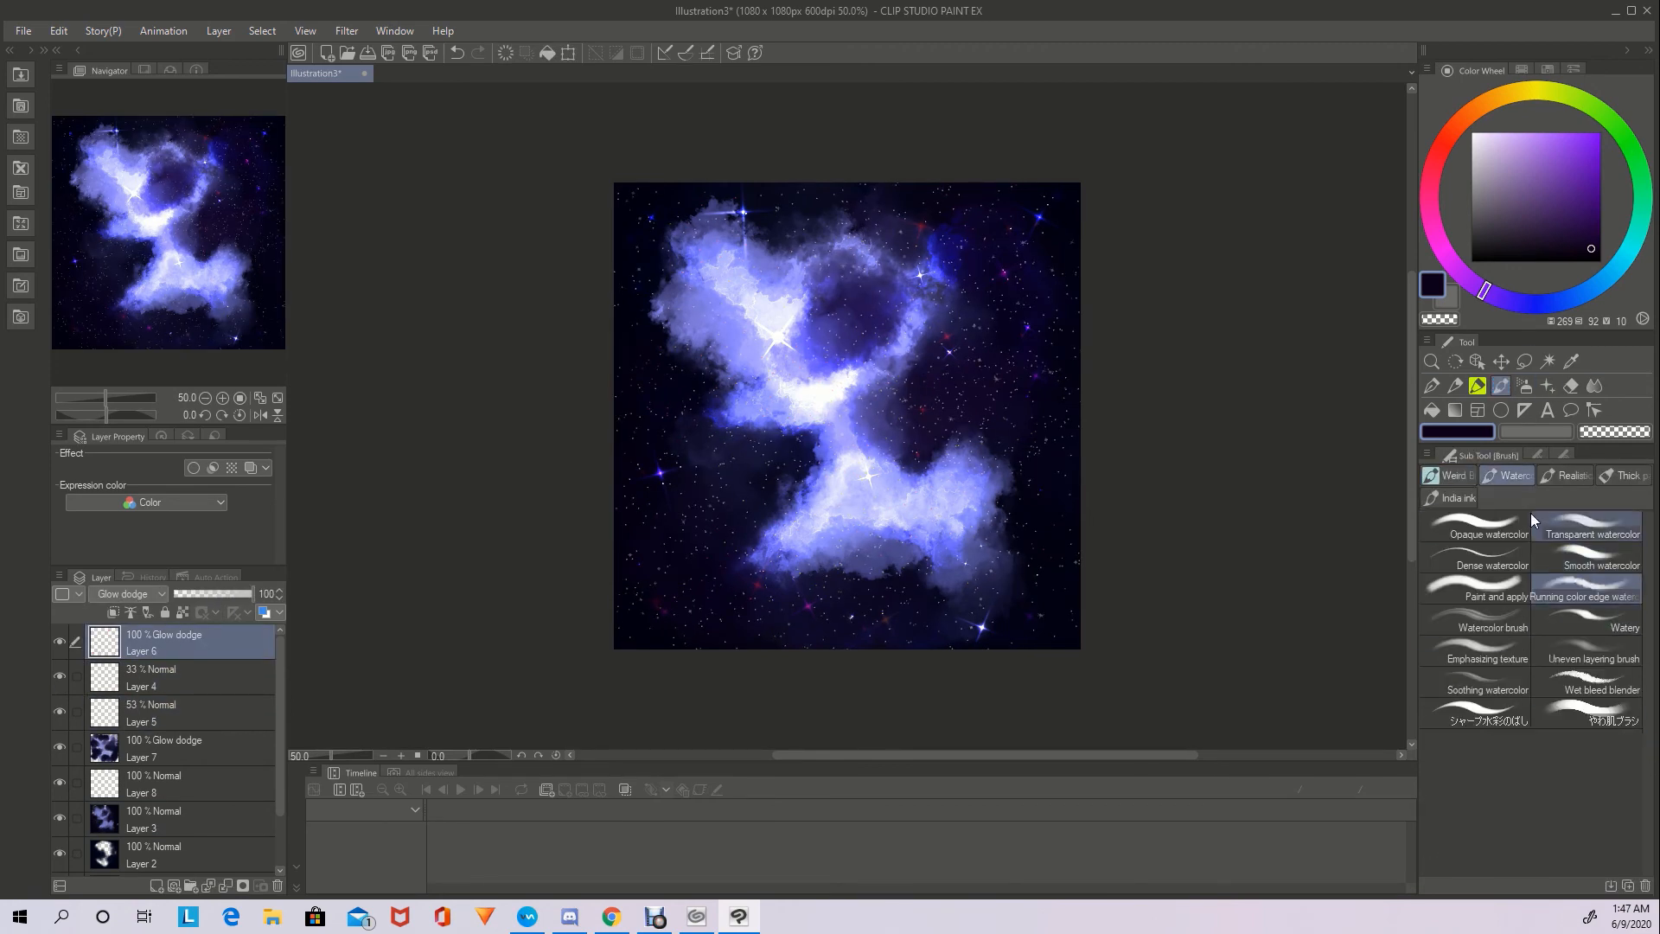
left_click(889, 474)
left_click(456, 54)
left_click(1539, 91)
left_click(1526, 151)
left_click(765, 343)
left_click(735, 510)
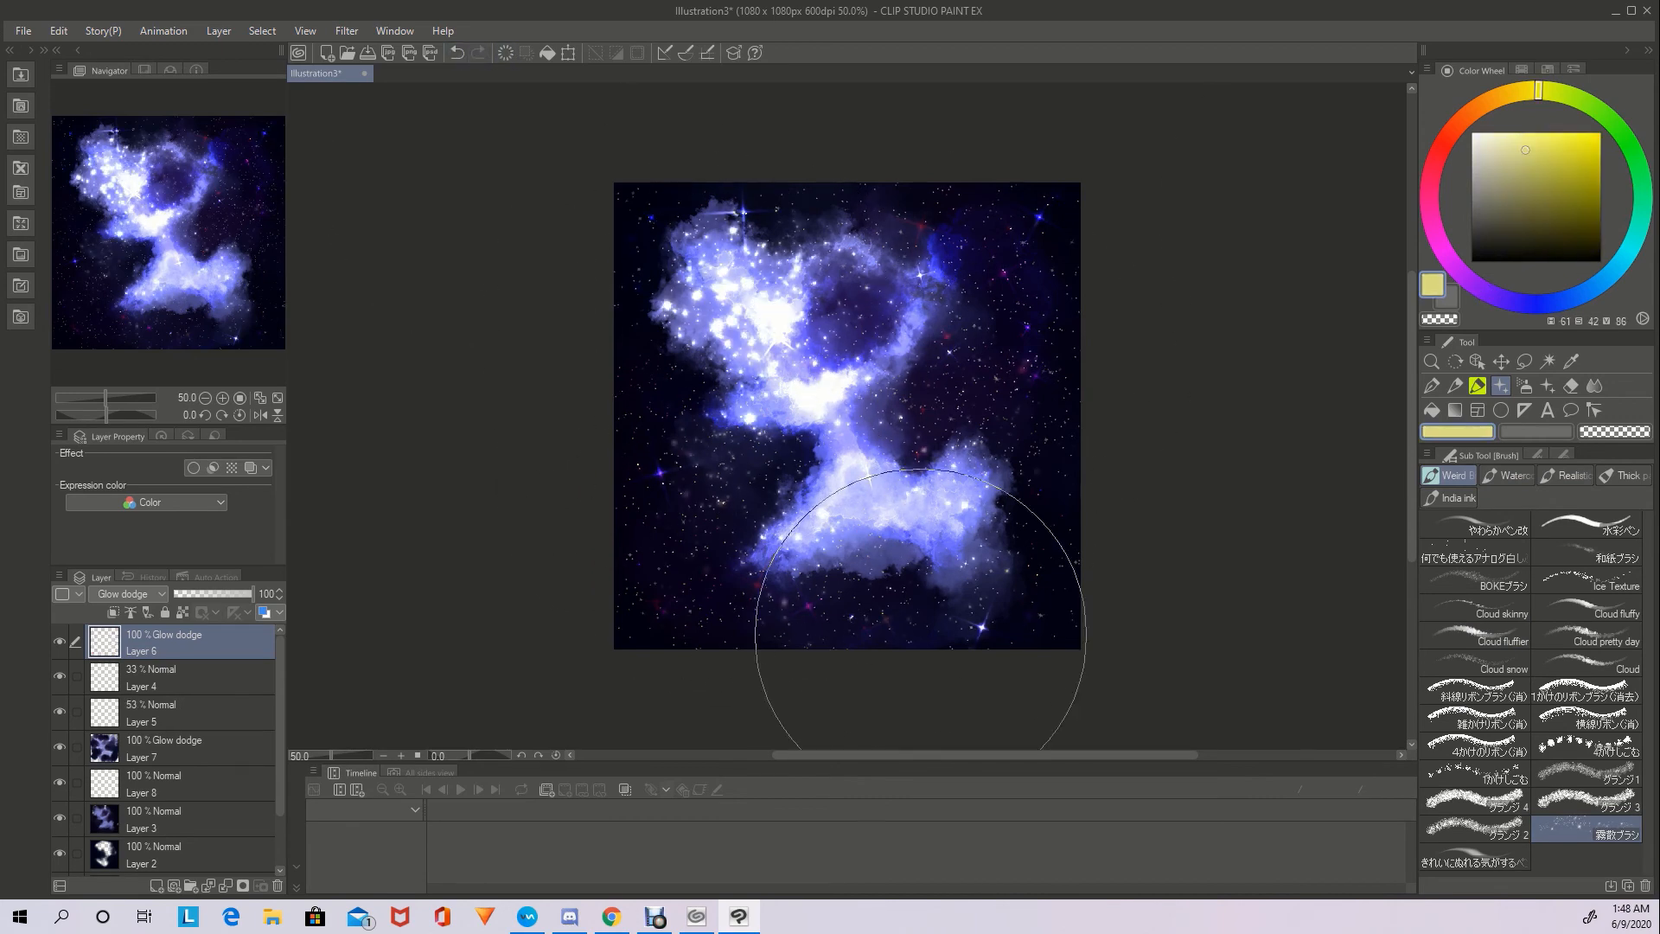
left_click(1443, 145)
left_click(1556, 148)
left_click(740, 567)
key("ctrl+z")
key("ctrl+z")
Set the spray brush size to 546.3 and reduce its particle density to the lowest level
left_click(1490, 138)
left_click(1536, 454)
left_click(1452, 455)
left_click(1538, 455)
left_click_drag(1551, 515, 1561, 515)
left_click(1508, 672)
Spray sparse glowing particles in reddish and pink tones over the clouds on Layer 6
mouse_move(721, 293)
left_mouse_down()
mouse_move(1007, 555)
mouse_move(926, 210)
left_mouse_up()
left_click(1570, 147)
left_click_drag(779, 311, 944, 618)
left_click(1449, 269)
left_click(1581, 215)
left_click(1551, 160)
left_click(689, 229)
Spray sparse light blue particles over the lower clouds and sky, and lower Layer 6's opacity to 80%
left_click(1536, 302)
left_click(1608, 276)
left_click(801, 546)
left_click(664, 498)
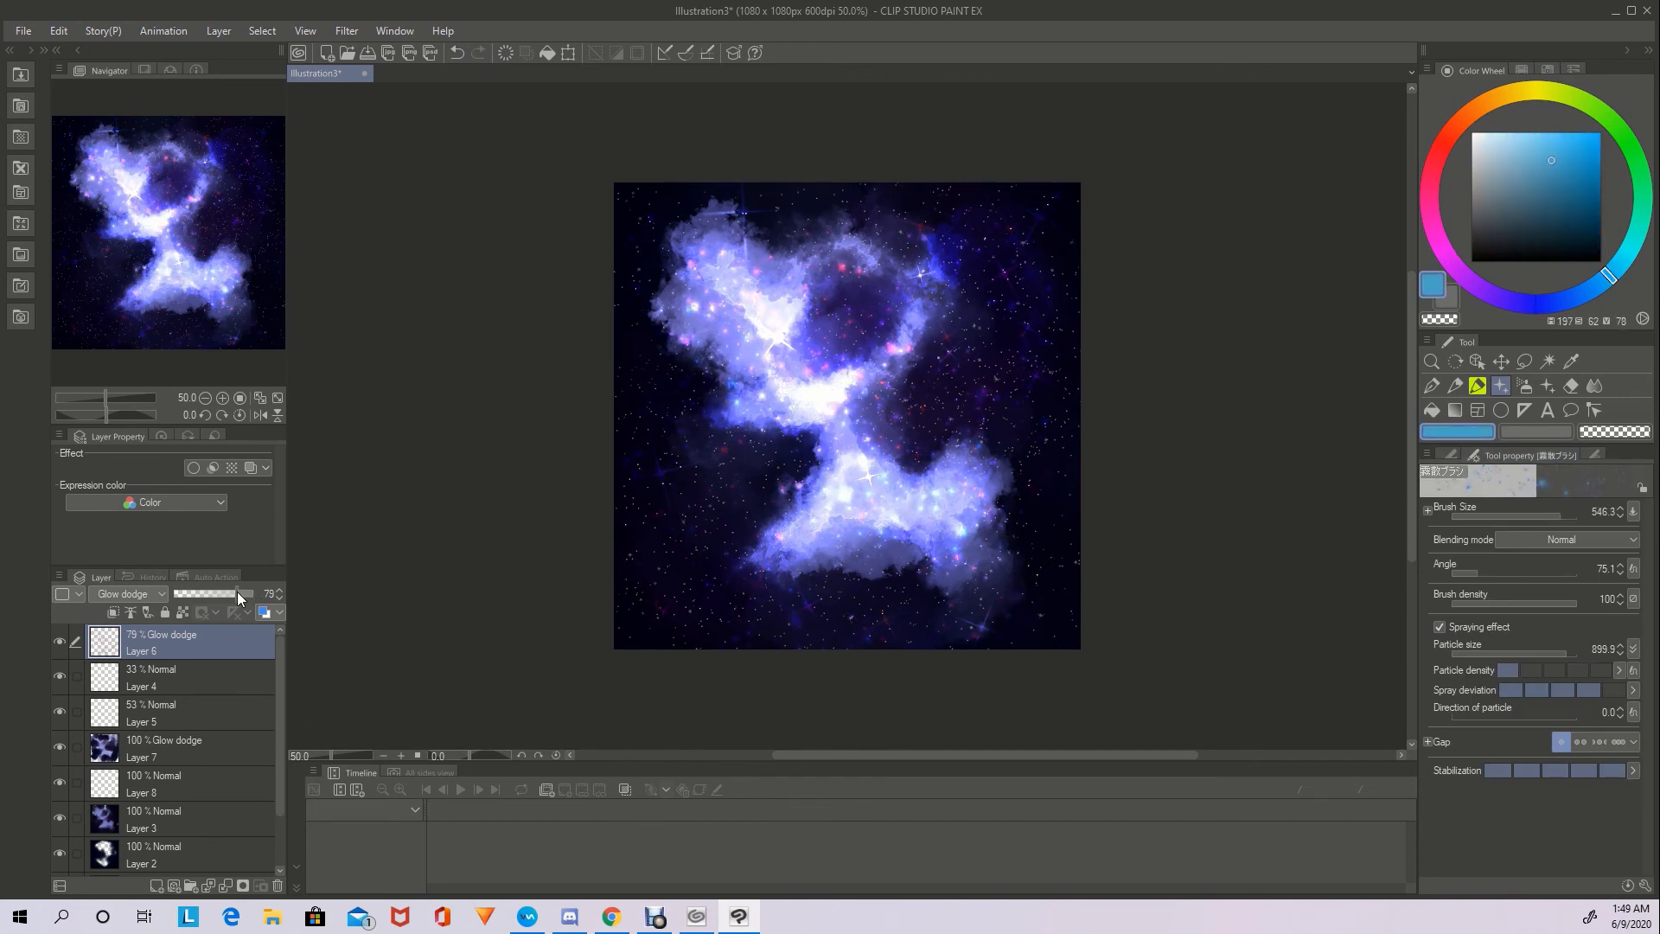
scroll(1104, 433, "down", 3)
scroll(1104, 433, "up", 4)
Brush a purple tint over the nebula clouds on Layer 7 with the Cloud fluffier brush
left_click(185, 748)
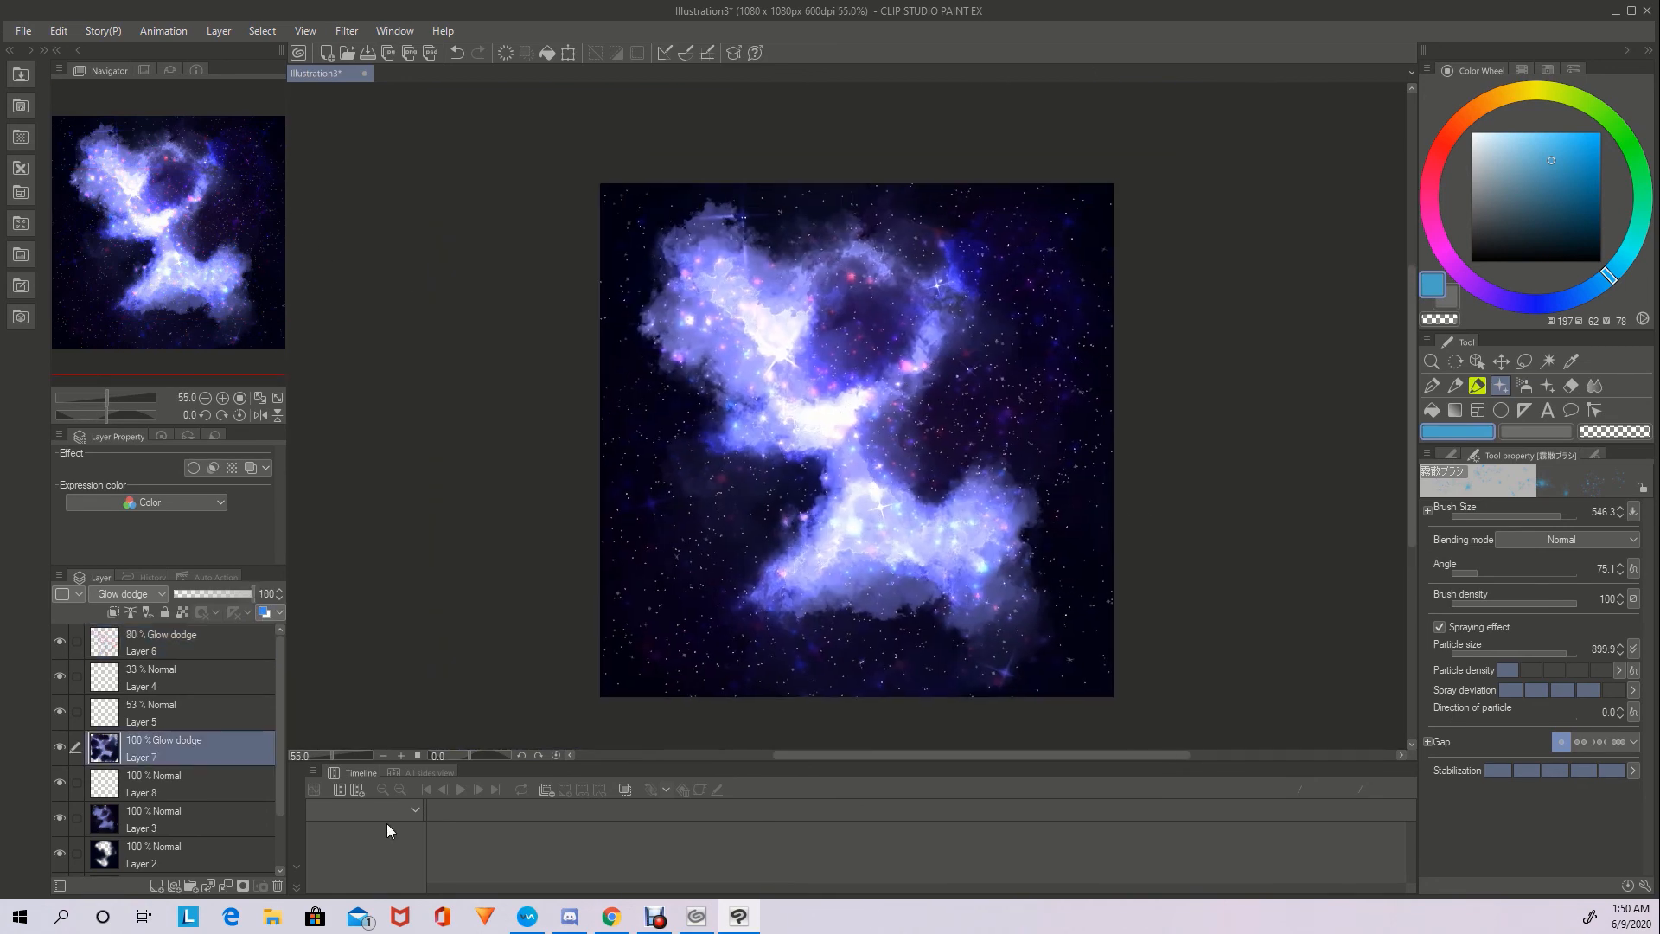
left_click(1520, 70)
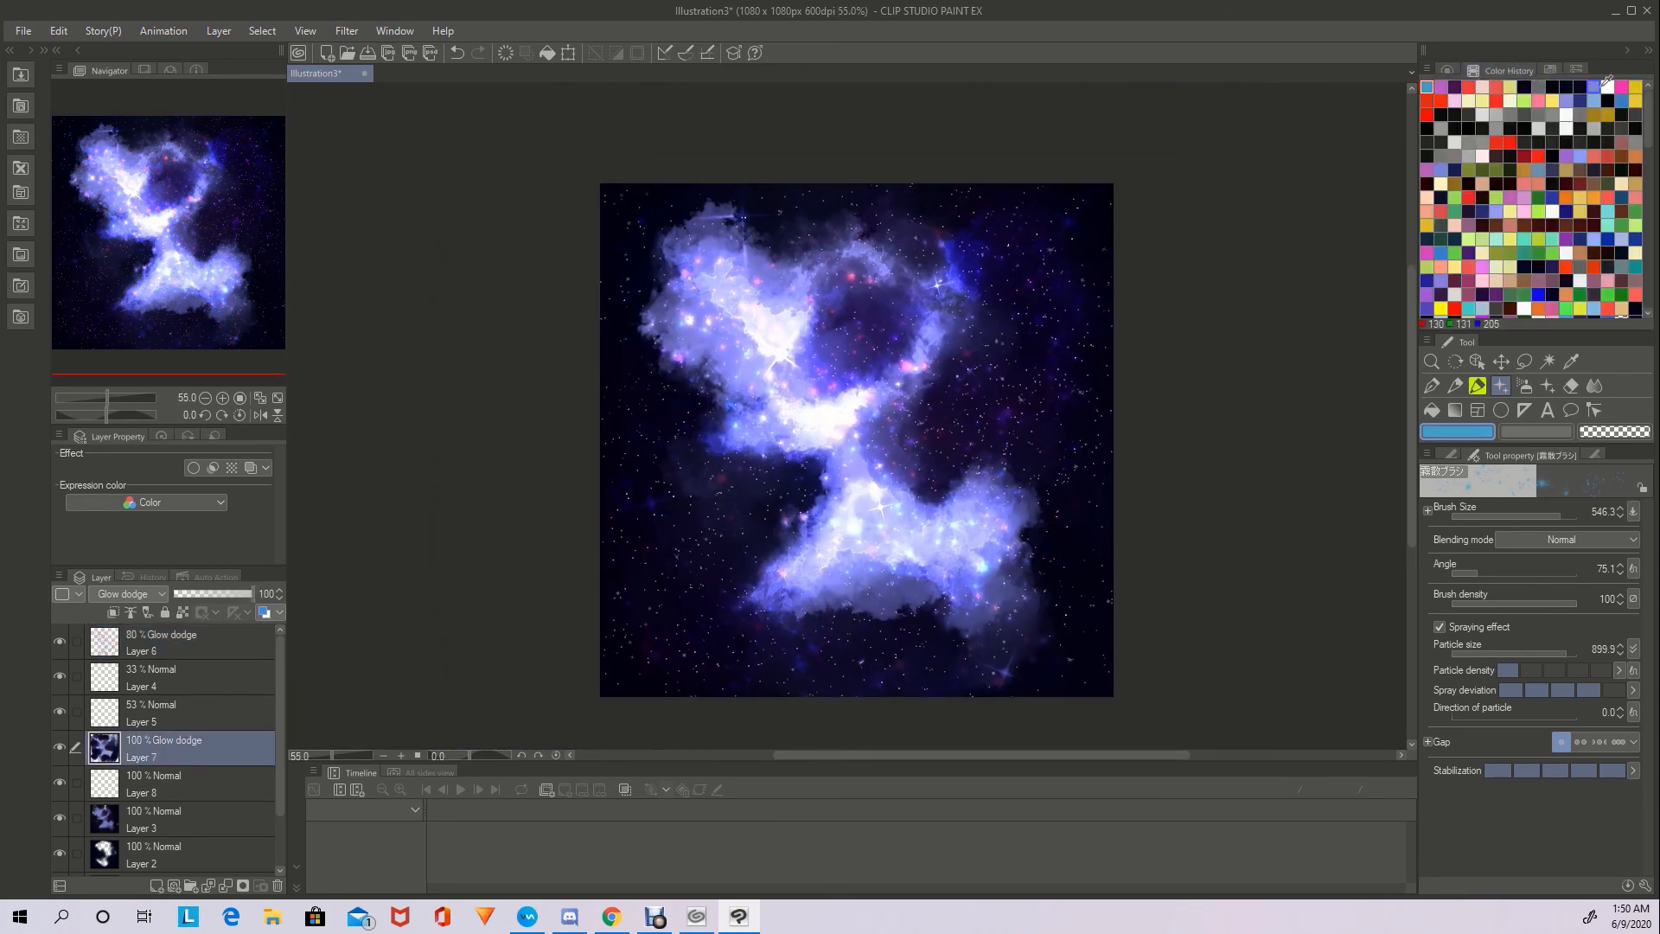
left_click(1478, 385)
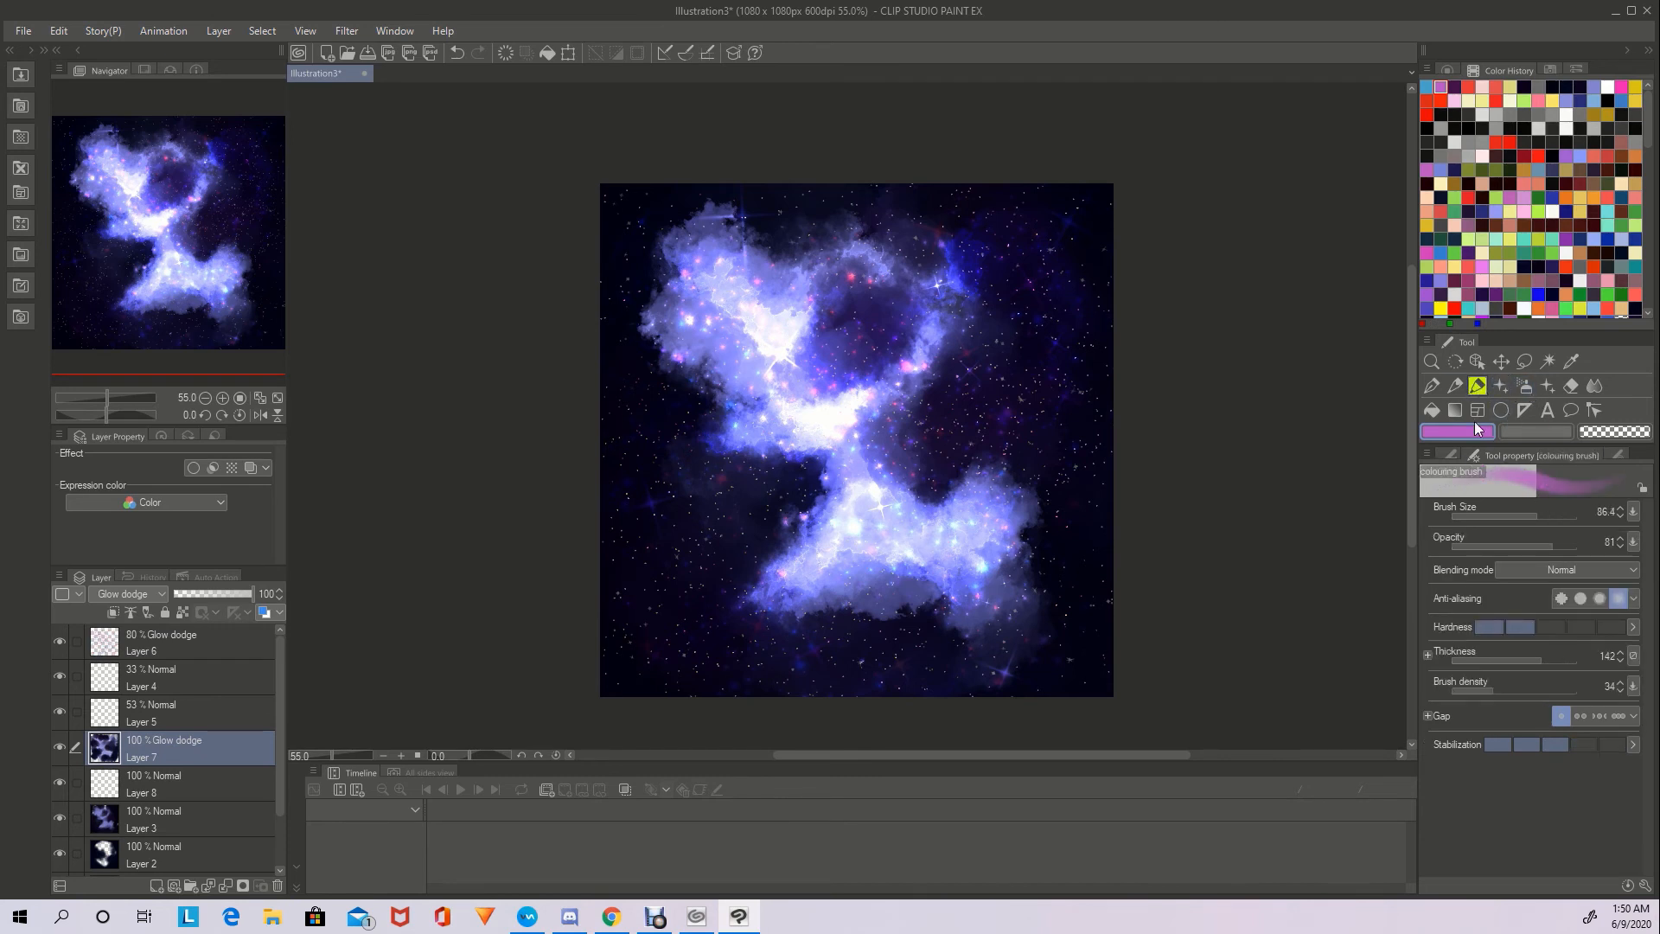
left_click(1501, 386)
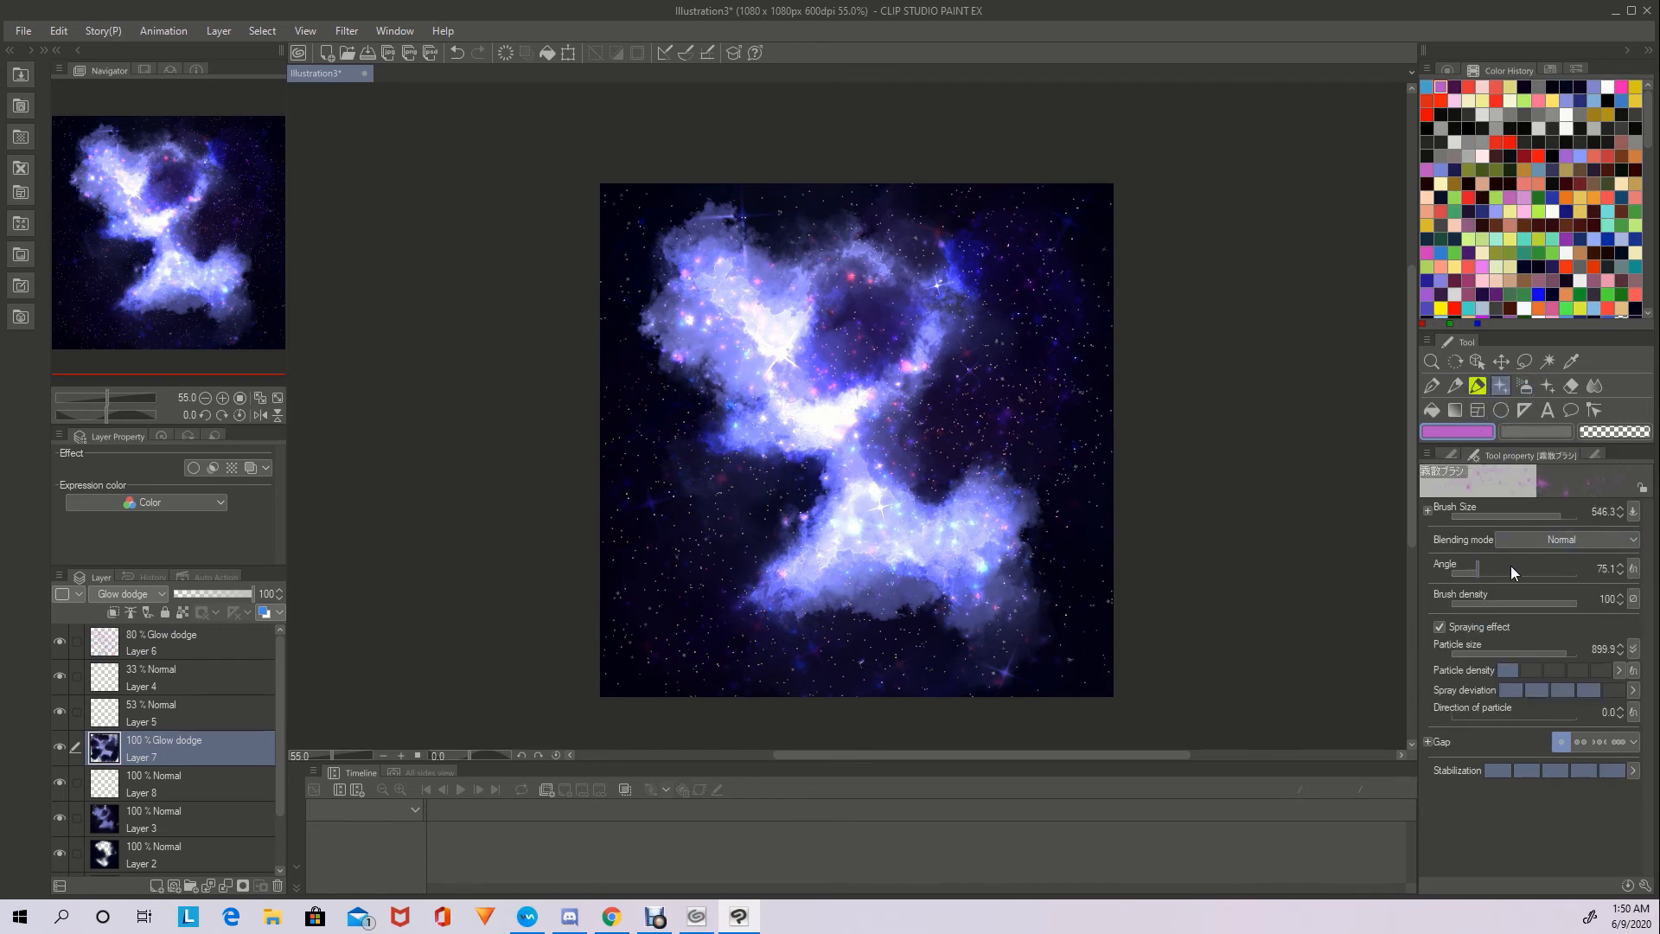
left_click(1452, 455)
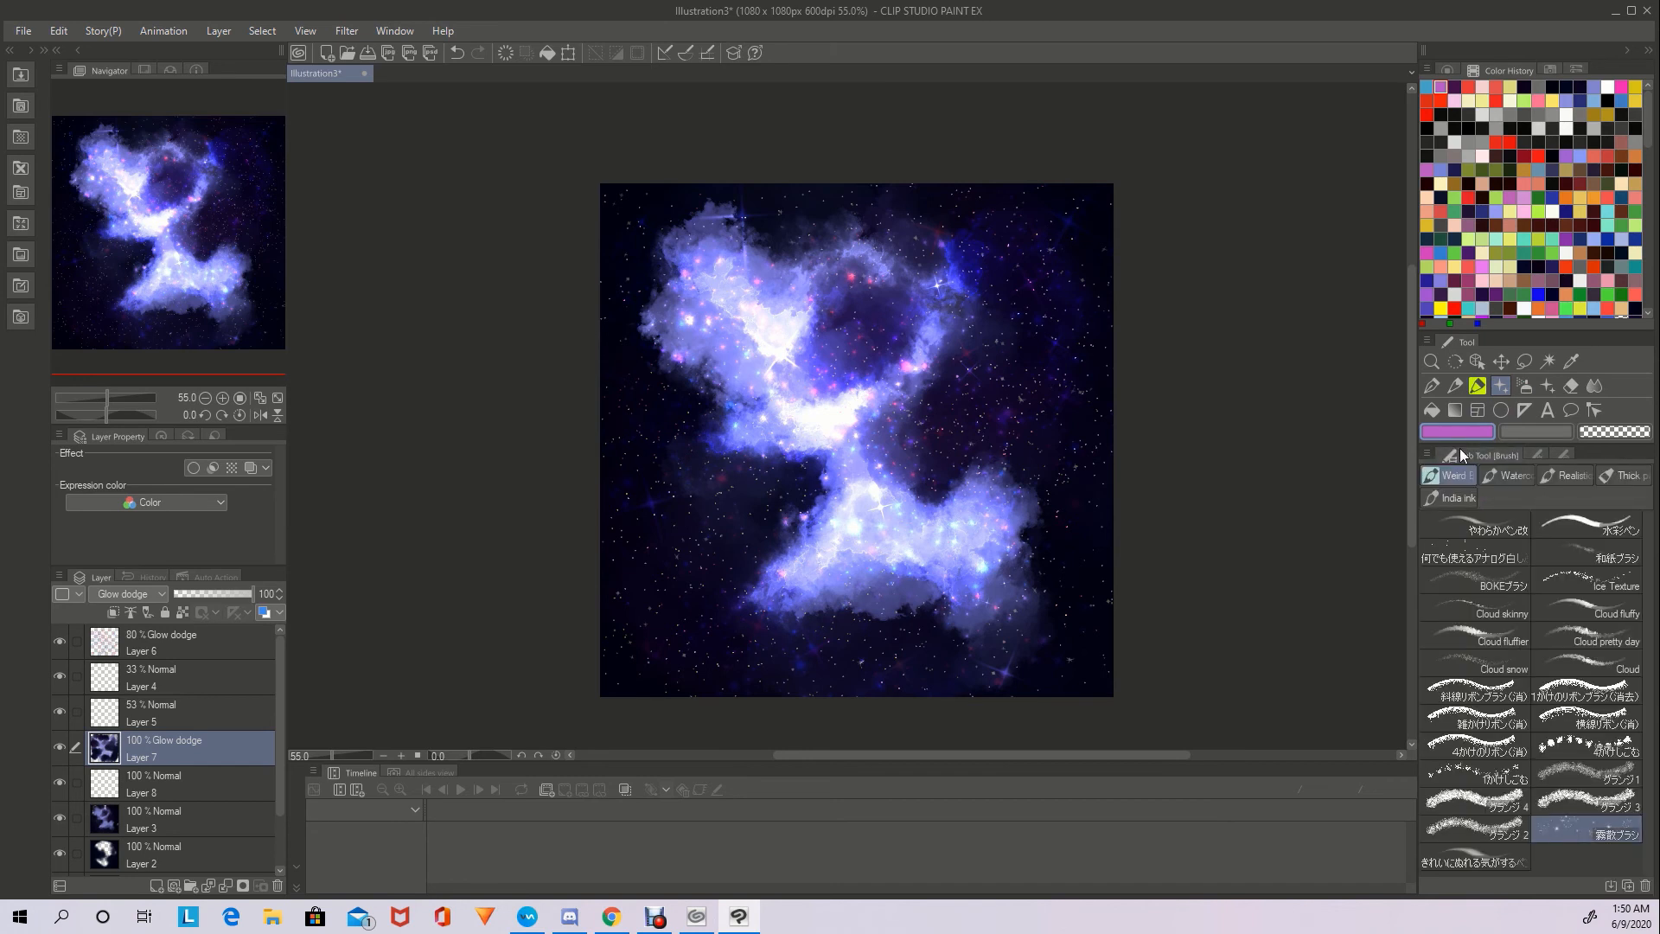
left_click(1530, 480)
left_click(1563, 474)
left_click(1532, 476)
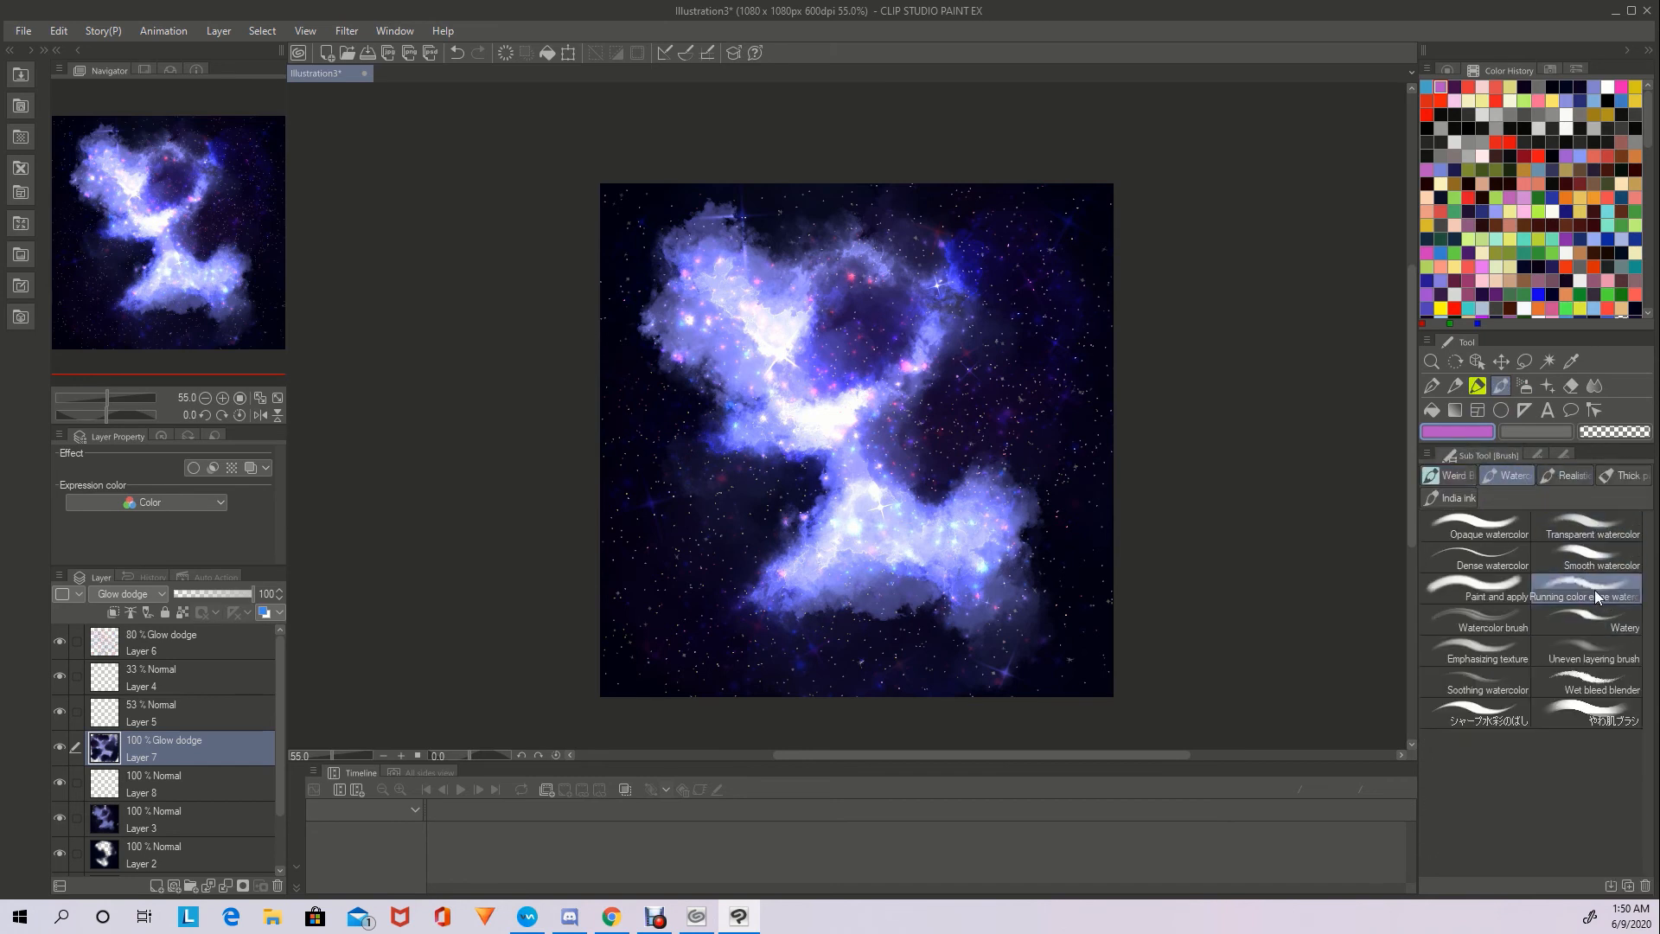
left_click(1461, 475)
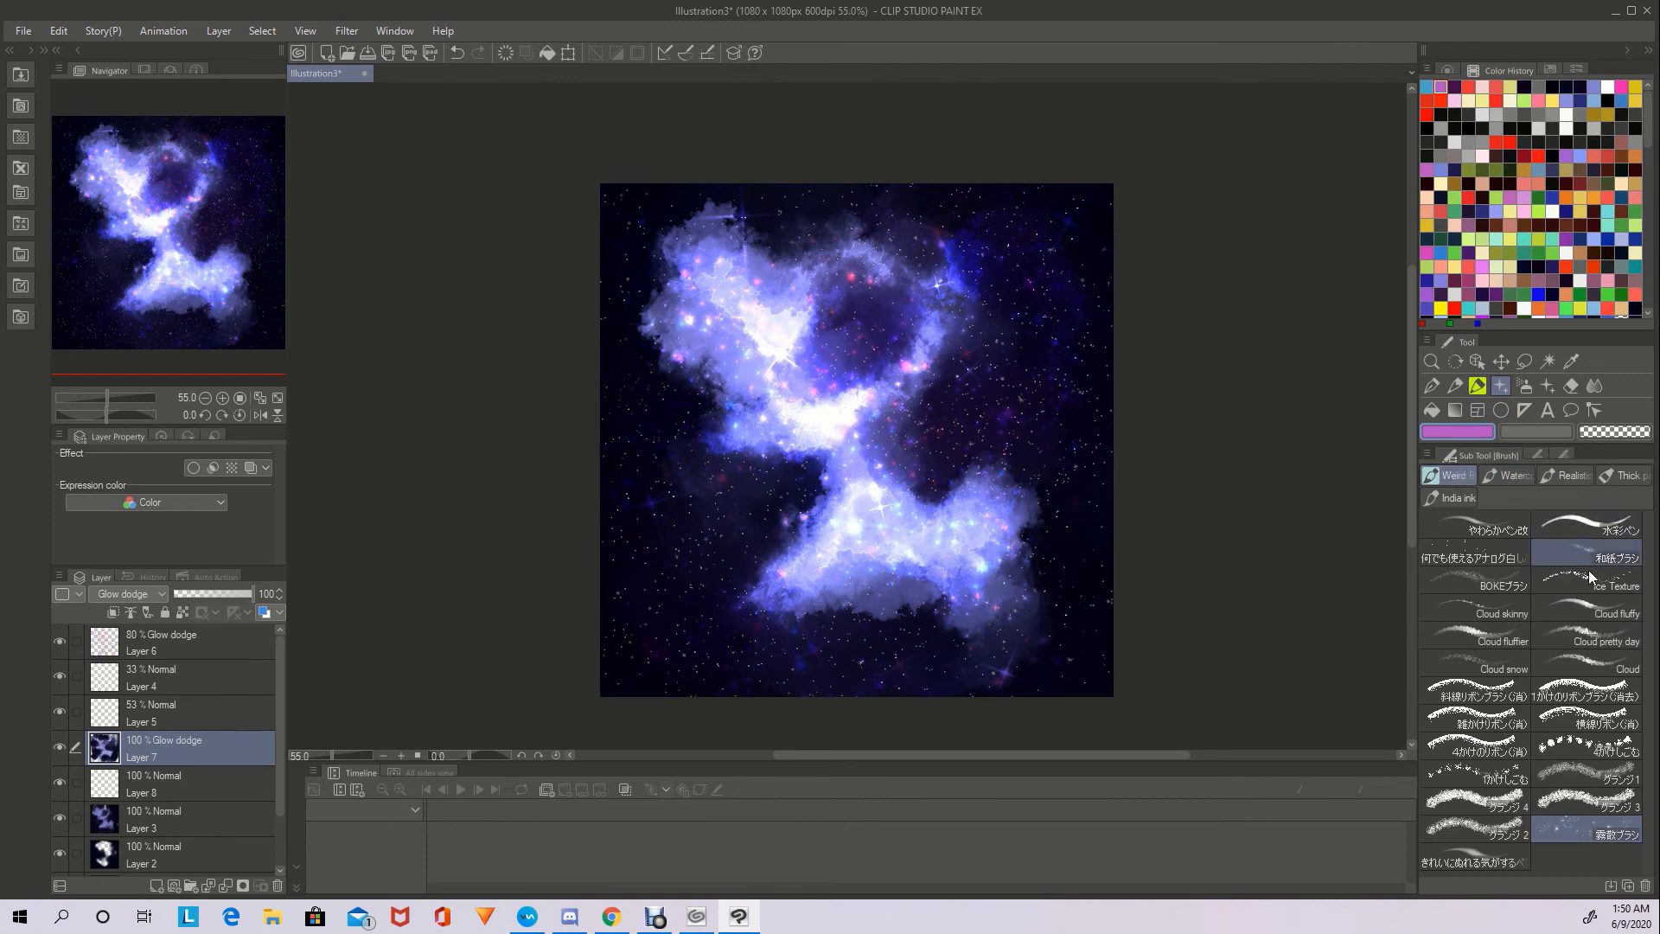
left_click(1525, 633)
mouse_move(781, 422)
left_mouse_down()
mouse_move(681, 427)
mouse_move(711, 423)
mouse_move(689, 404)
mouse_move(726, 413)
mouse_move(675, 421)
mouse_move(719, 423)
mouse_move(686, 435)
mouse_move(748, 457)
mouse_move(800, 441)
mouse_move(785, 424)
mouse_move(832, 426)
mouse_move(905, 533)
mouse_move(887, 503)
mouse_move(984, 527)
mouse_move(947, 519)
mouse_move(1021, 516)
mouse_move(975, 487)
mouse_move(1003, 466)
mouse_move(1036, 507)
mouse_move(1013, 535)
mouse_move(1049, 602)
mouse_move(1007, 591)
mouse_move(989, 605)
mouse_move(996, 633)
mouse_move(933, 594)
mouse_move(906, 643)
mouse_move(927, 658)
mouse_move(900, 408)
mouse_move(928, 341)
mouse_move(993, 279)
mouse_move(967, 271)
mouse_move(994, 219)
mouse_move(764, 277)
mouse_move(751, 243)
mouse_move(738, 294)
mouse_move(719, 250)
mouse_move(670, 255)
mouse_move(706, 287)
mouse_move(677, 328)
mouse_move(746, 334)
mouse_move(661, 408)
mouse_move(771, 381)
mouse_move(845, 255)
mouse_move(894, 248)
left_mouse_up()
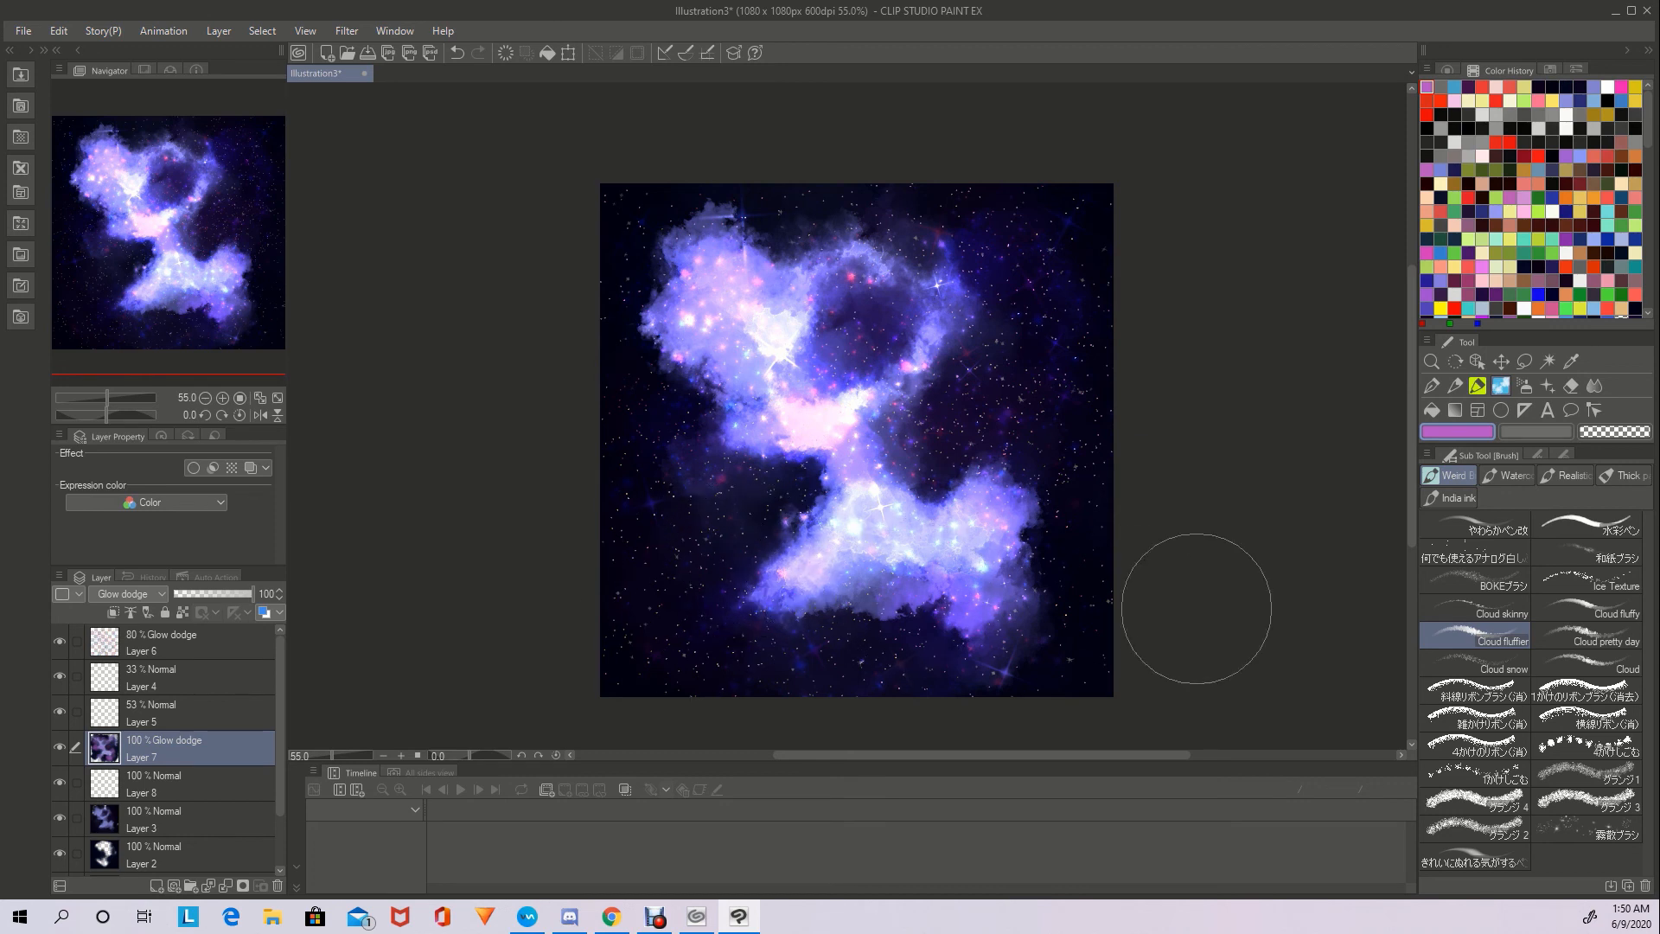
Brush light green tints over the ring's outer edge, the upper cloud and the lower cloud on Layer 7
left_click(1548, 64)
left_click(1446, 69)
left_click(1619, 130)
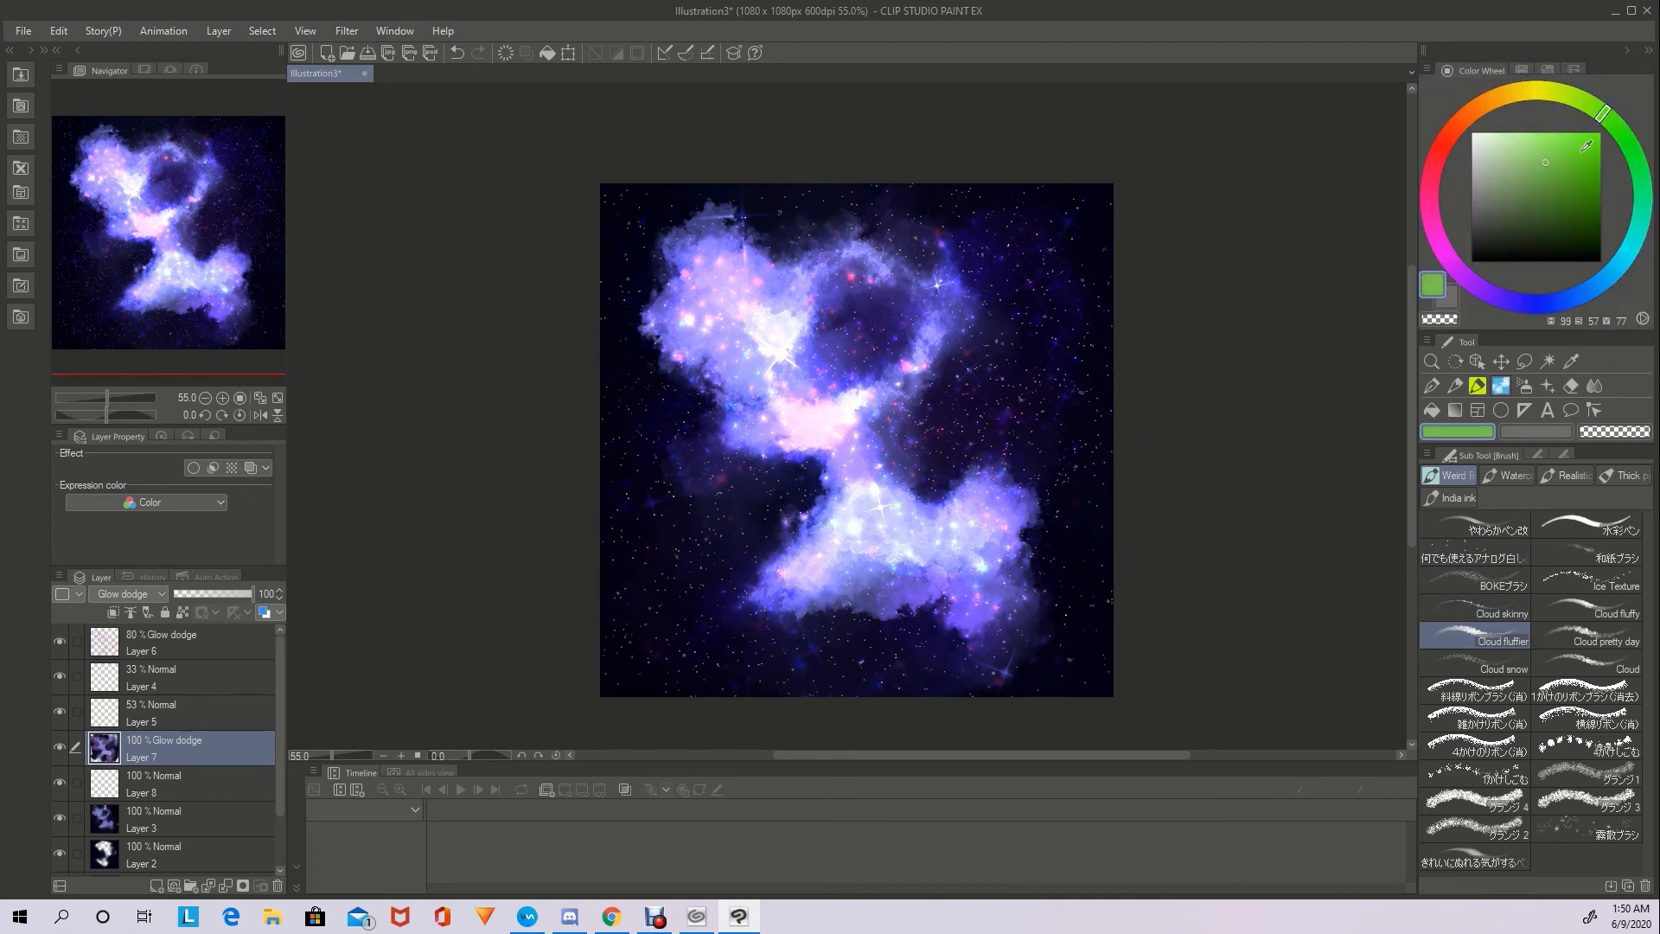
left_click(1554, 148)
mouse_move(919, 408)
left_mouse_down()
mouse_move(867, 428)
mouse_move(899, 458)
mouse_move(870, 448)
mouse_move(901, 437)
mouse_move(881, 417)
mouse_move(935, 423)
mouse_move(929, 371)
left_mouse_up()
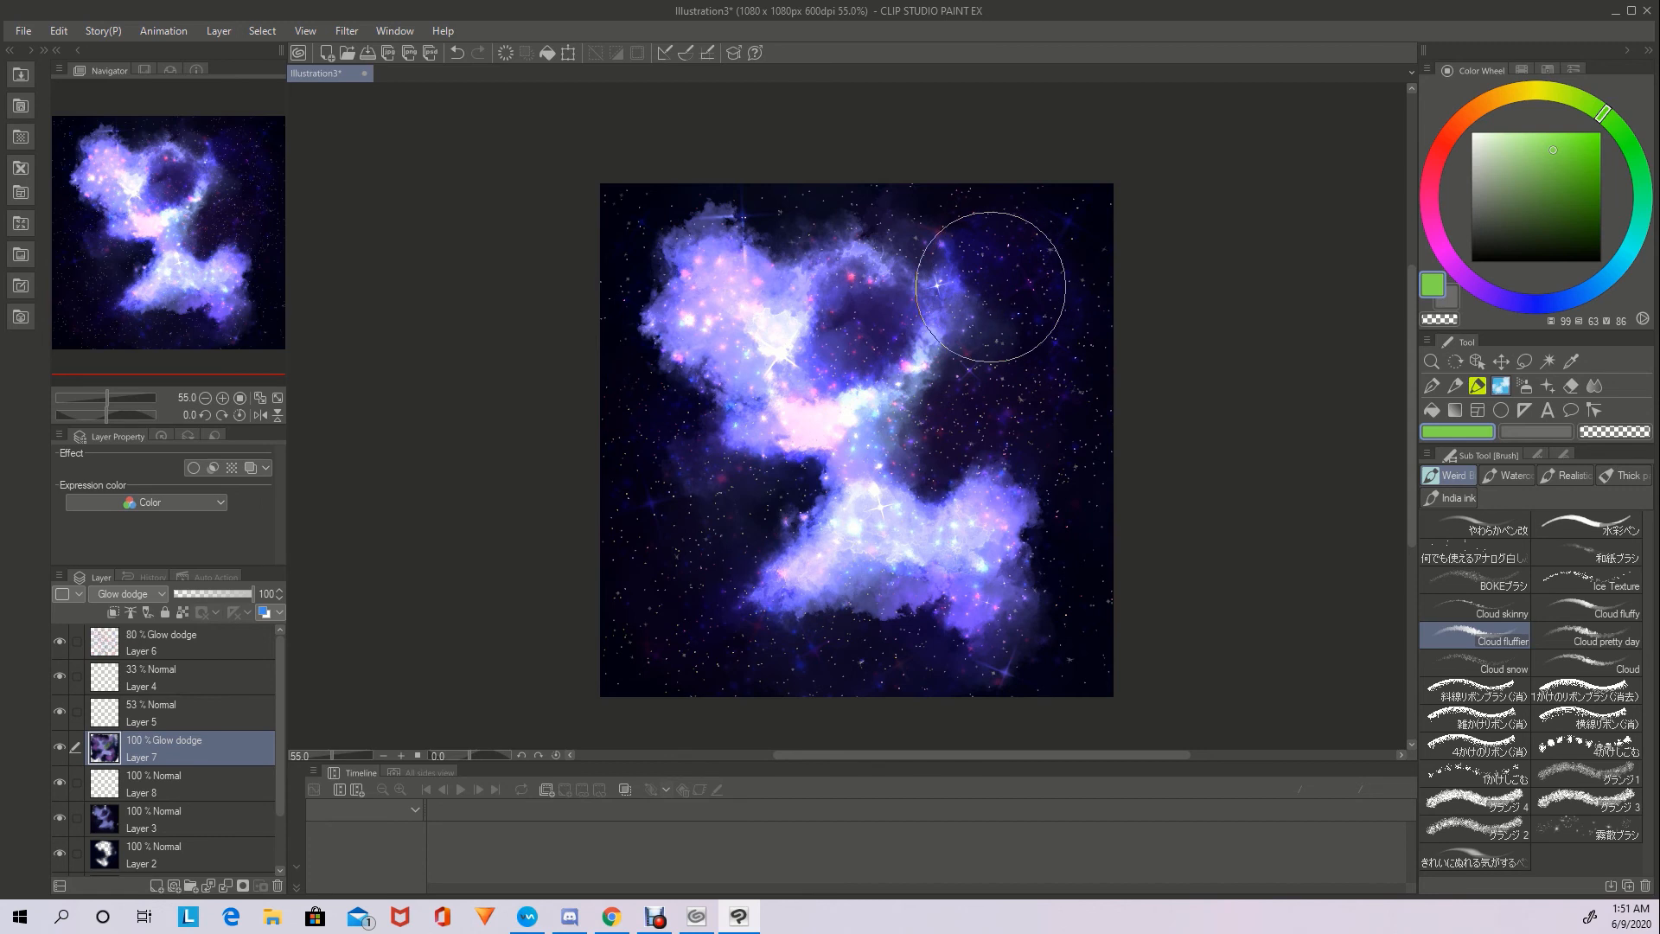
mouse_move(912, 460)
left_mouse_down()
mouse_move(936, 508)
mouse_move(1018, 460)
mouse_move(1060, 460)
mouse_move(1034, 530)
mouse_move(1065, 606)
mouse_move(993, 639)
left_mouse_up()
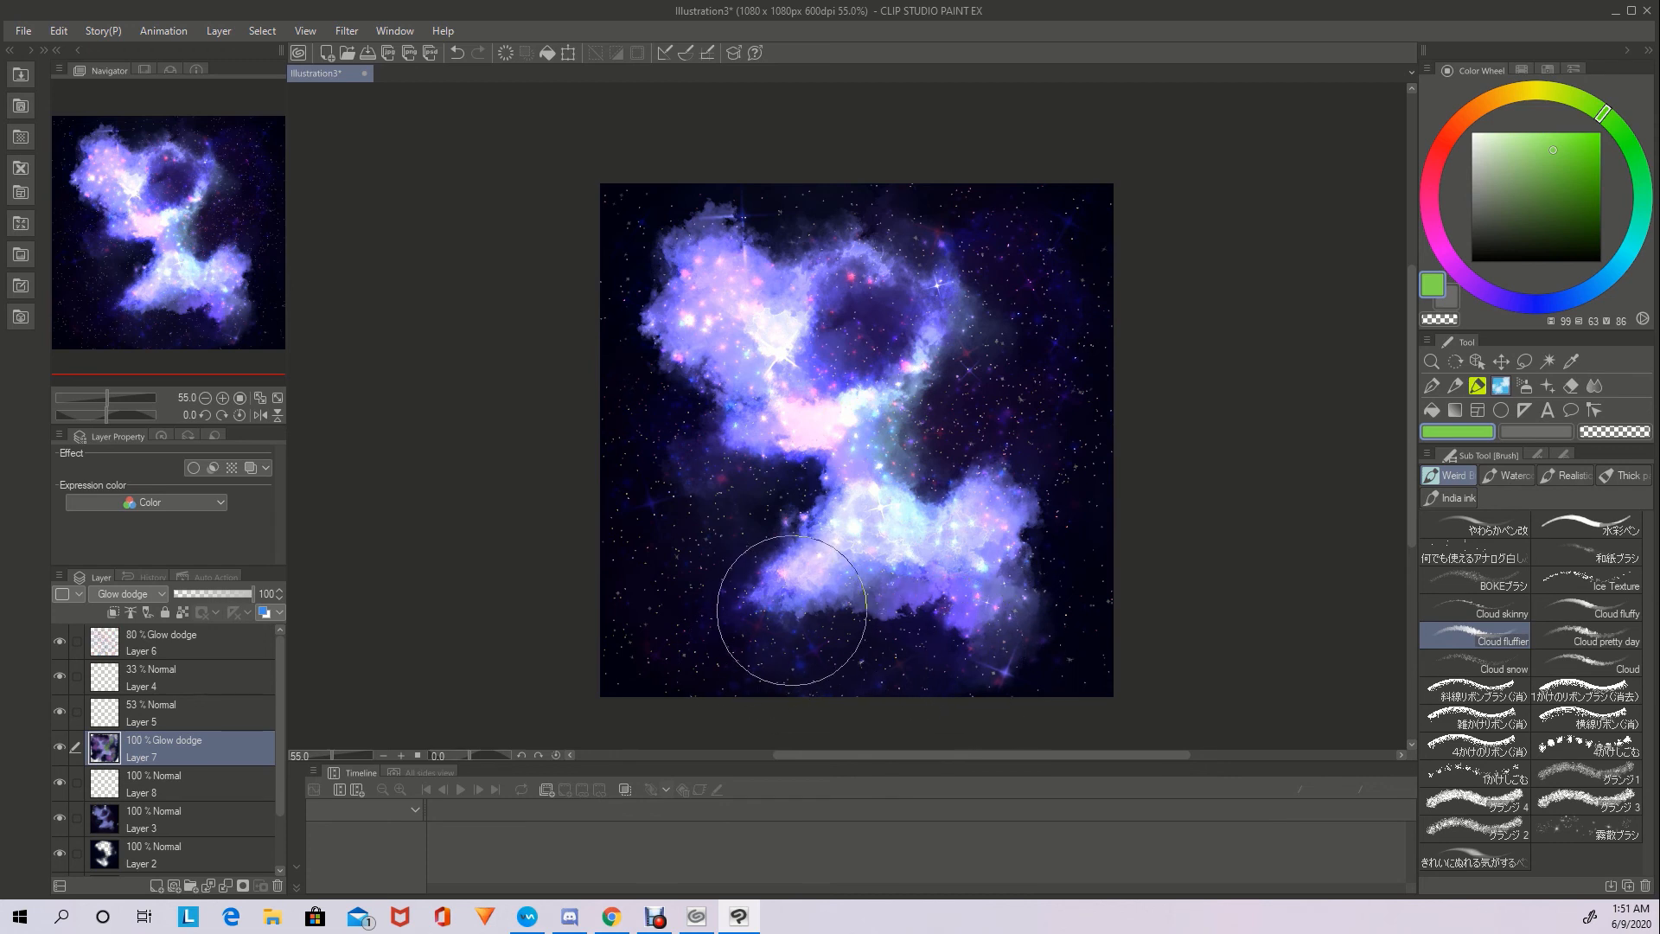
mouse_move(792, 609)
left_mouse_down()
mouse_move(745, 645)
mouse_move(739, 454)
mouse_move(693, 421)
mouse_move(638, 245)
mouse_move(674, 269)
mouse_move(652, 263)
mouse_move(696, 216)
mouse_move(708, 345)
mouse_move(727, 318)
mouse_move(748, 346)
mouse_move(686, 426)
mouse_move(730, 482)
mouse_move(804, 503)
mouse_move(767, 474)
mouse_move(734, 537)
mouse_move(842, 626)
mouse_move(838, 666)
mouse_move(882, 649)
mouse_move(1045, 660)
mouse_move(1116, 508)
left_mouse_up()
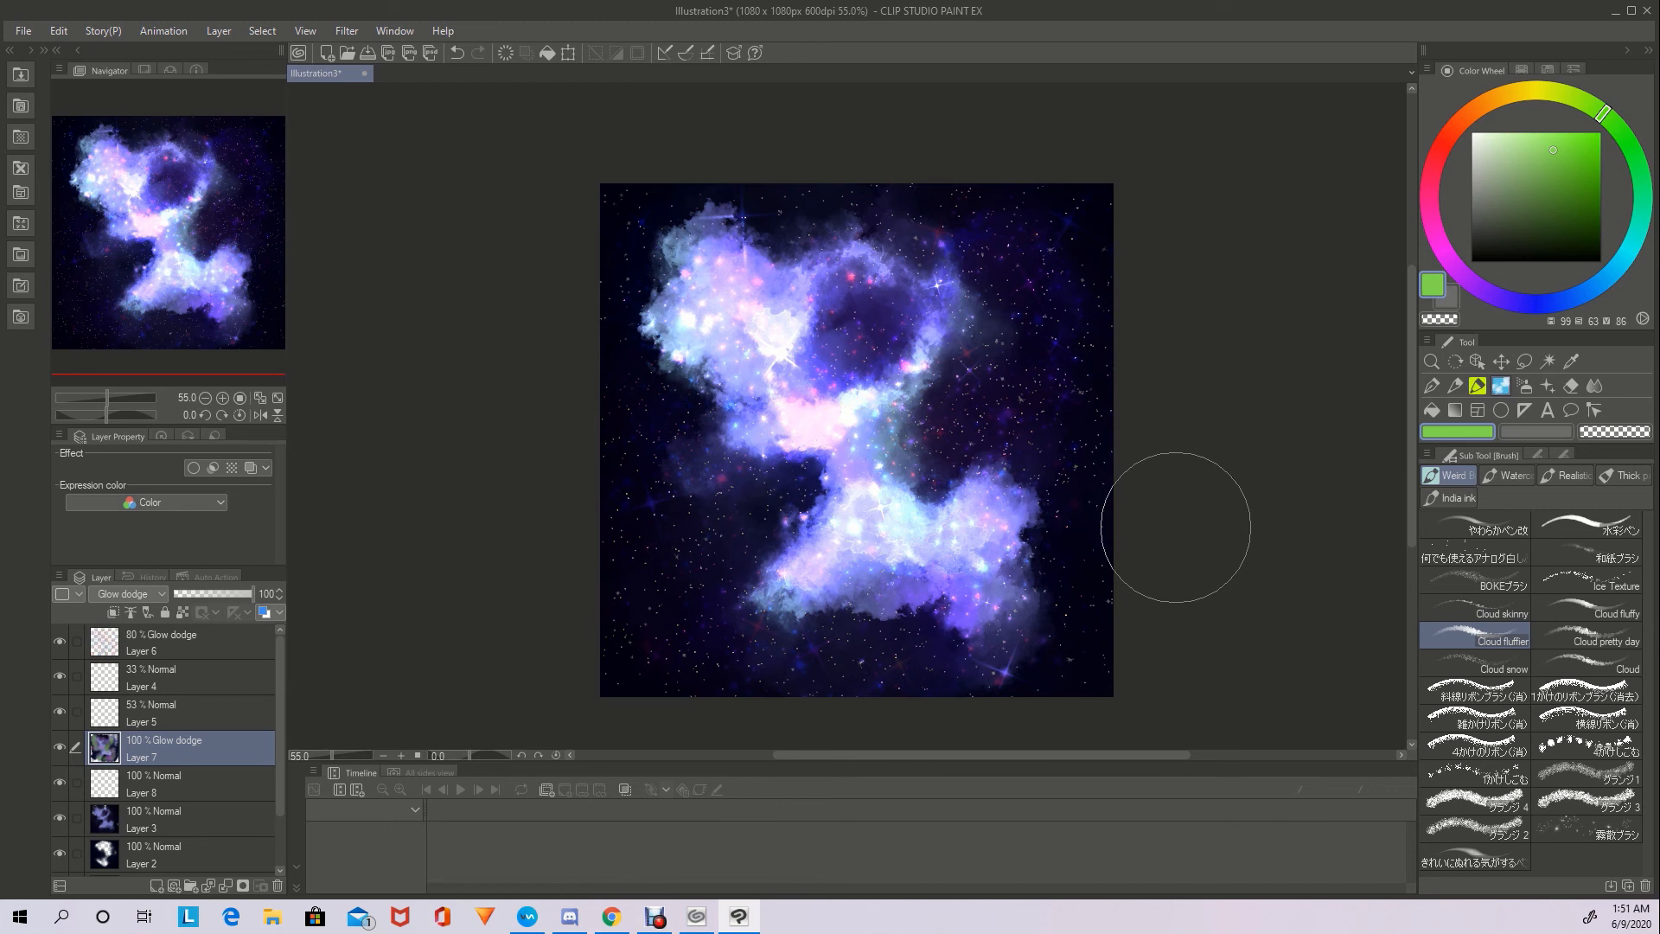
mouse_move(768, 405)
left_mouse_down()
mouse_move(724, 482)
mouse_move(700, 472)
mouse_move(725, 443)
mouse_move(696, 430)
mouse_move(689, 379)
mouse_move(673, 418)
mouse_move(683, 373)
mouse_move(718, 357)
mouse_move(705, 373)
mouse_move(646, 326)
mouse_move(671, 257)
mouse_move(652, 256)
mouse_move(676, 235)
mouse_move(653, 223)
mouse_move(690, 225)
mouse_move(686, 191)
mouse_move(768, 225)
left_mouse_up()
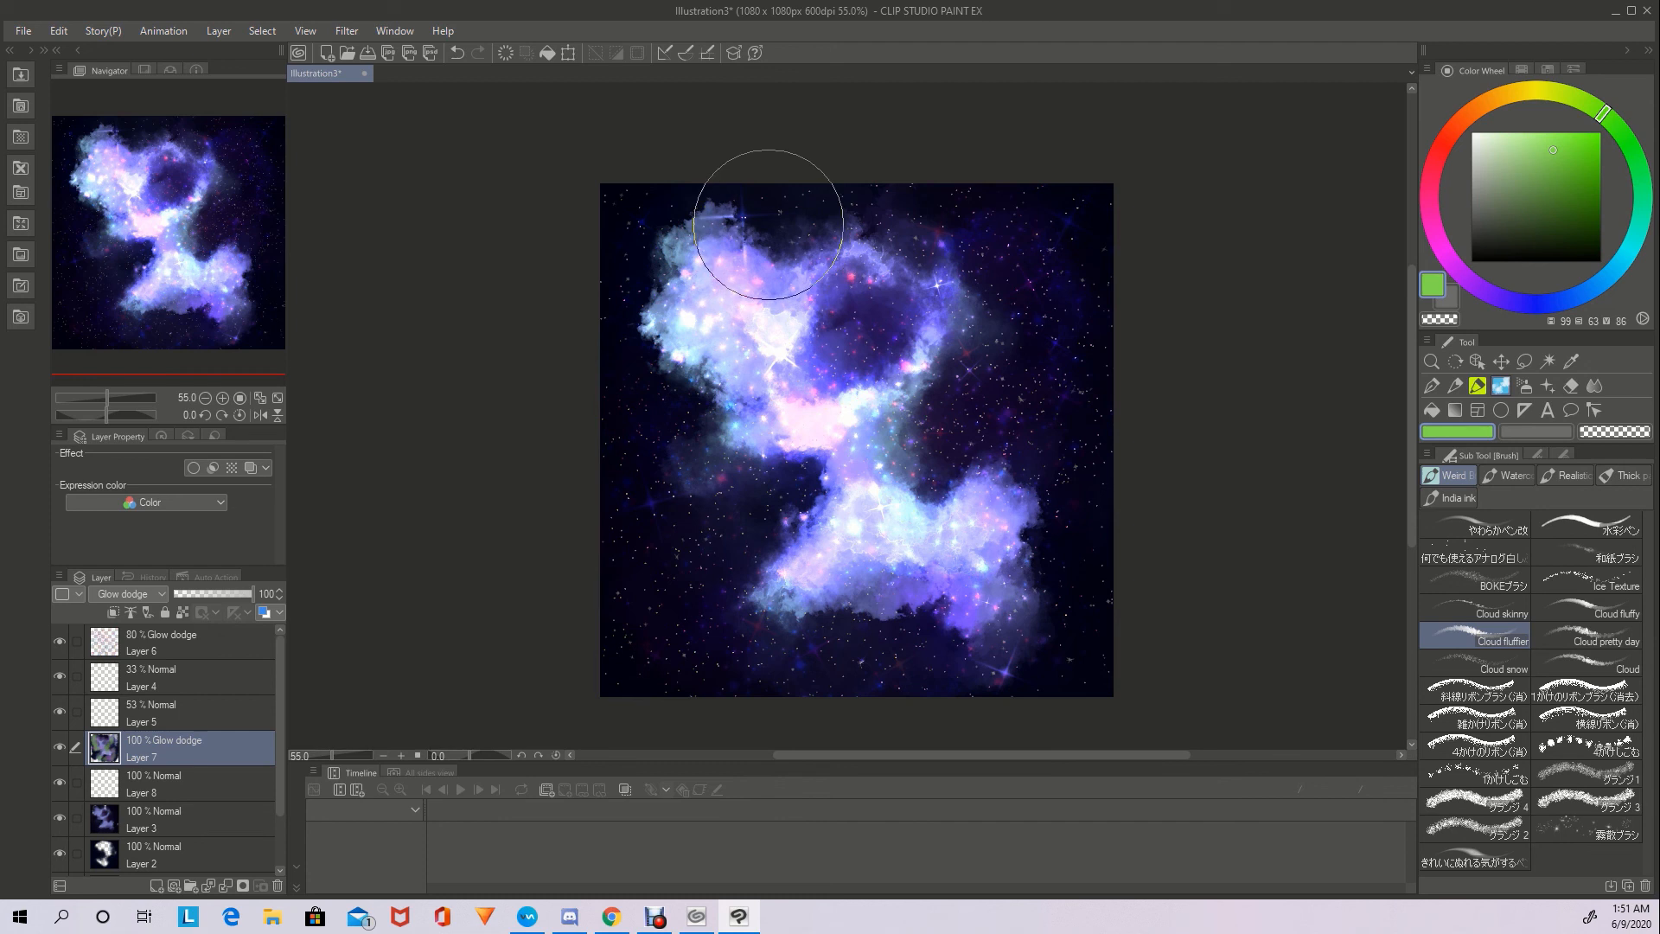
mouse_move(923, 502)
left_mouse_down()
mouse_move(978, 469)
mouse_move(1079, 556)
mouse_move(1060, 604)
mouse_move(999, 643)
mouse_move(760, 667)
mouse_move(712, 637)
mouse_move(697, 593)
mouse_move(797, 492)
left_mouse_up()
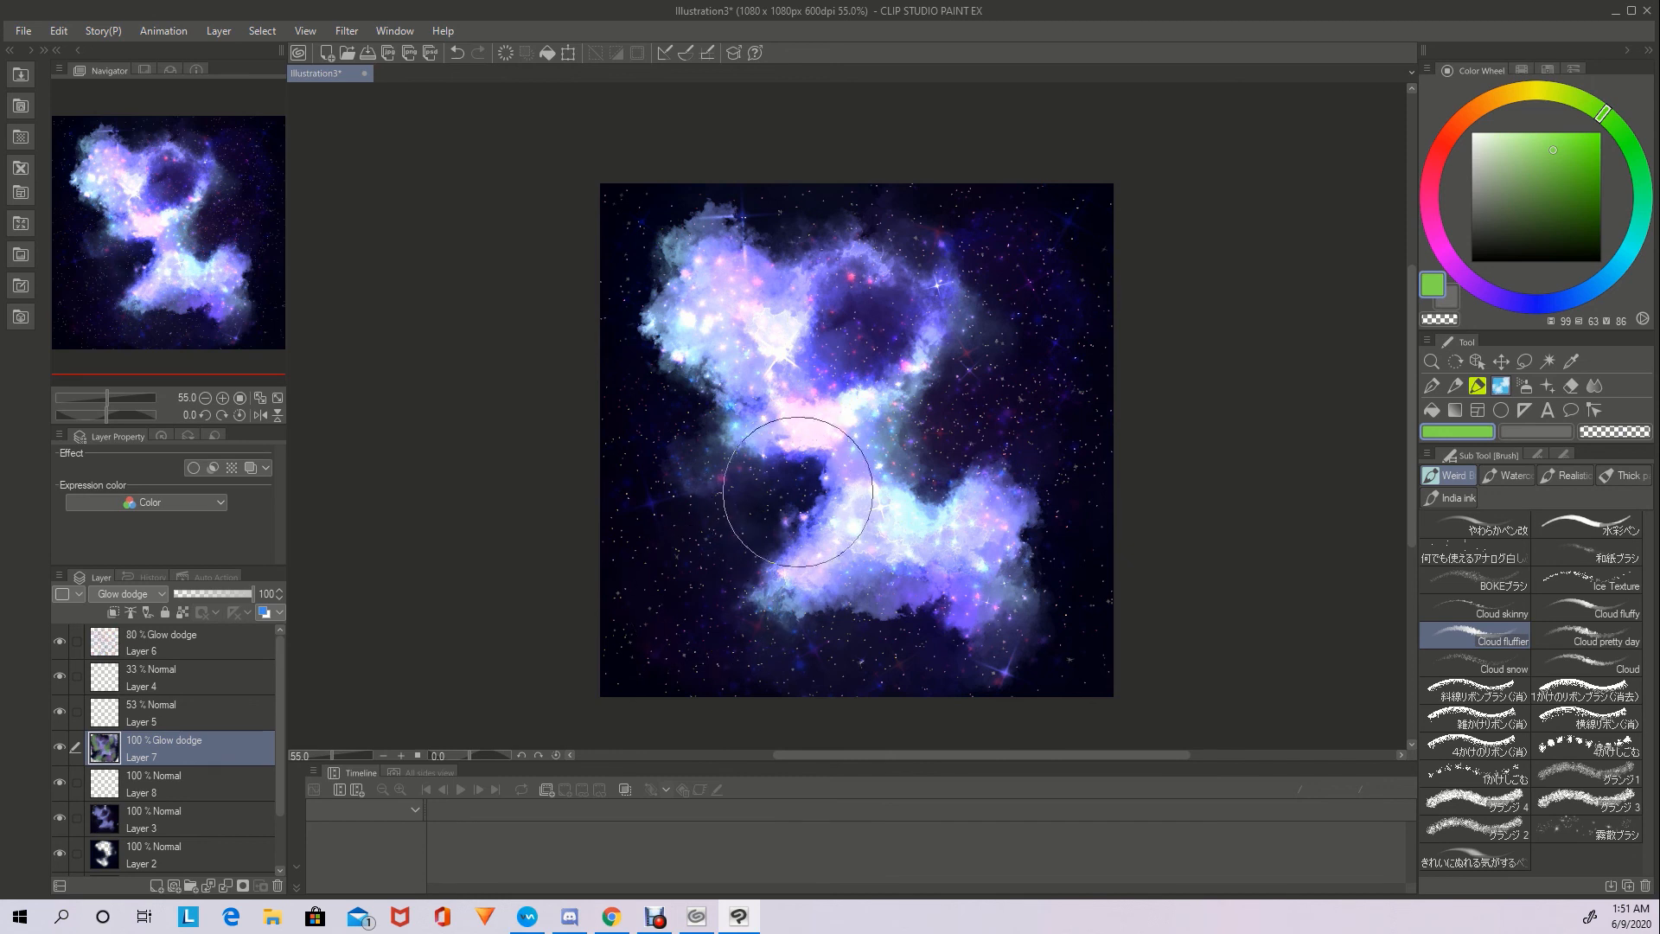
left_click_drag(724, 544, 786, 473)
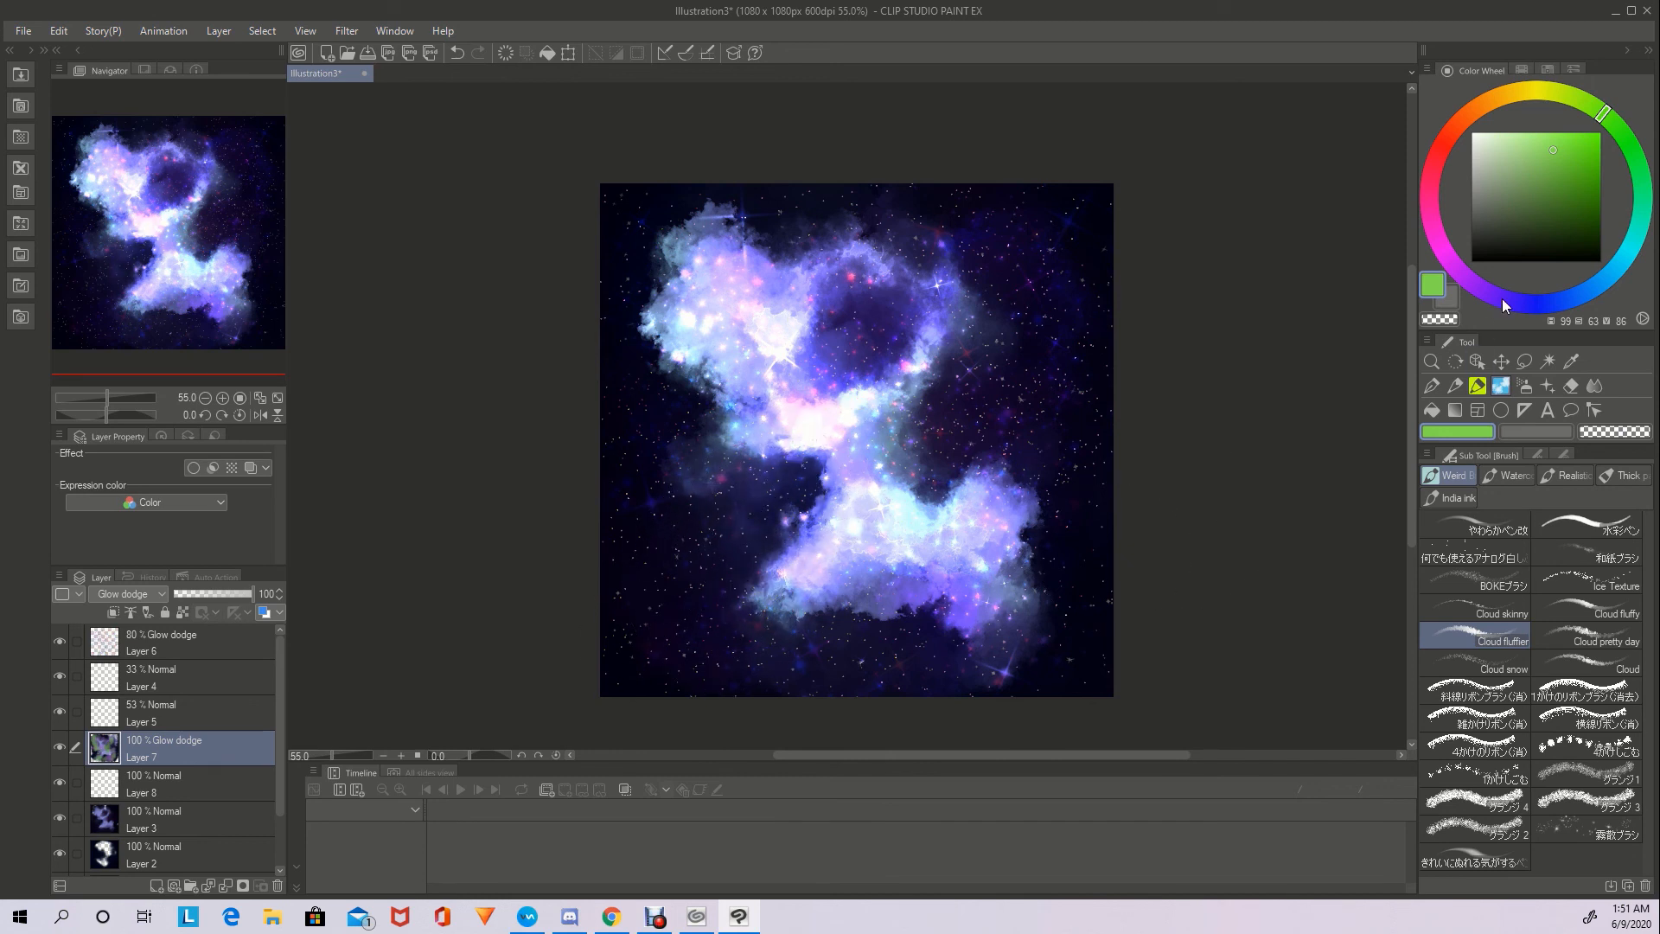
Brush yellow tints over the ring's outer and inner edges, the lower cloud's tip and the dark sky on Layer 7
left_click(1563, 97)
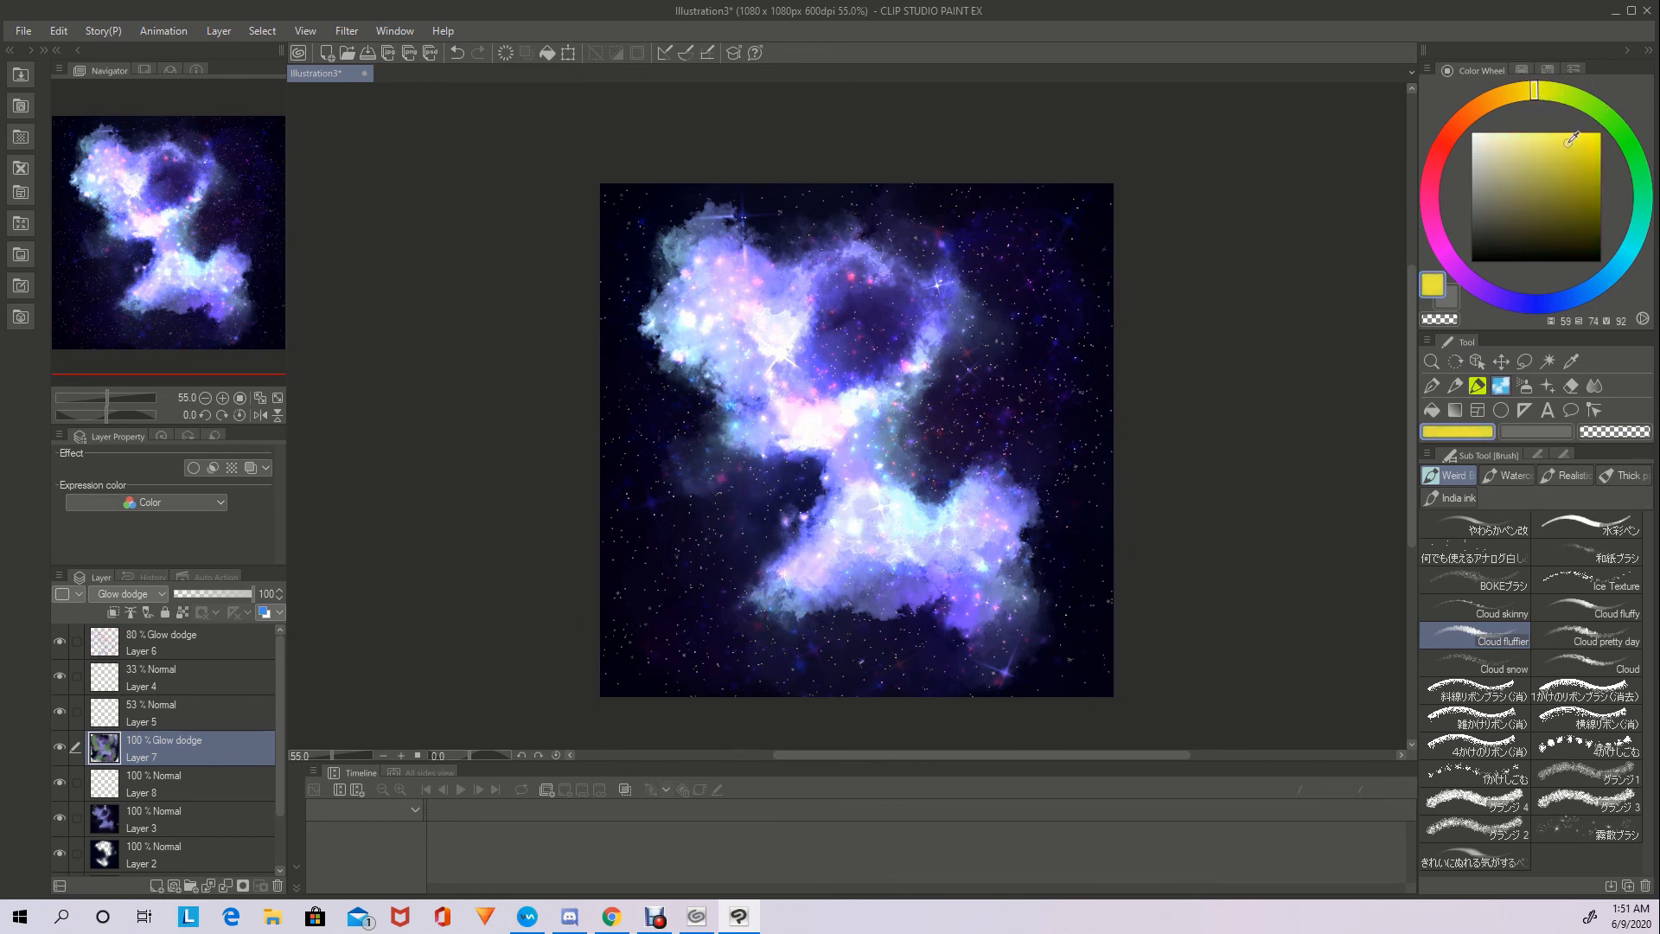
mouse_move(984, 339)
left_mouse_down()
mouse_move(987, 269)
mouse_move(970, 272)
mouse_move(970, 228)
mouse_move(1023, 197)
mouse_move(948, 256)
mouse_move(1075, 184)
mouse_move(987, 212)
mouse_move(986, 249)
mouse_move(1014, 280)
left_mouse_up()
mouse_move(760, 593)
left_mouse_down()
mouse_move(796, 612)
mouse_move(843, 709)
mouse_move(815, 745)
left_mouse_up()
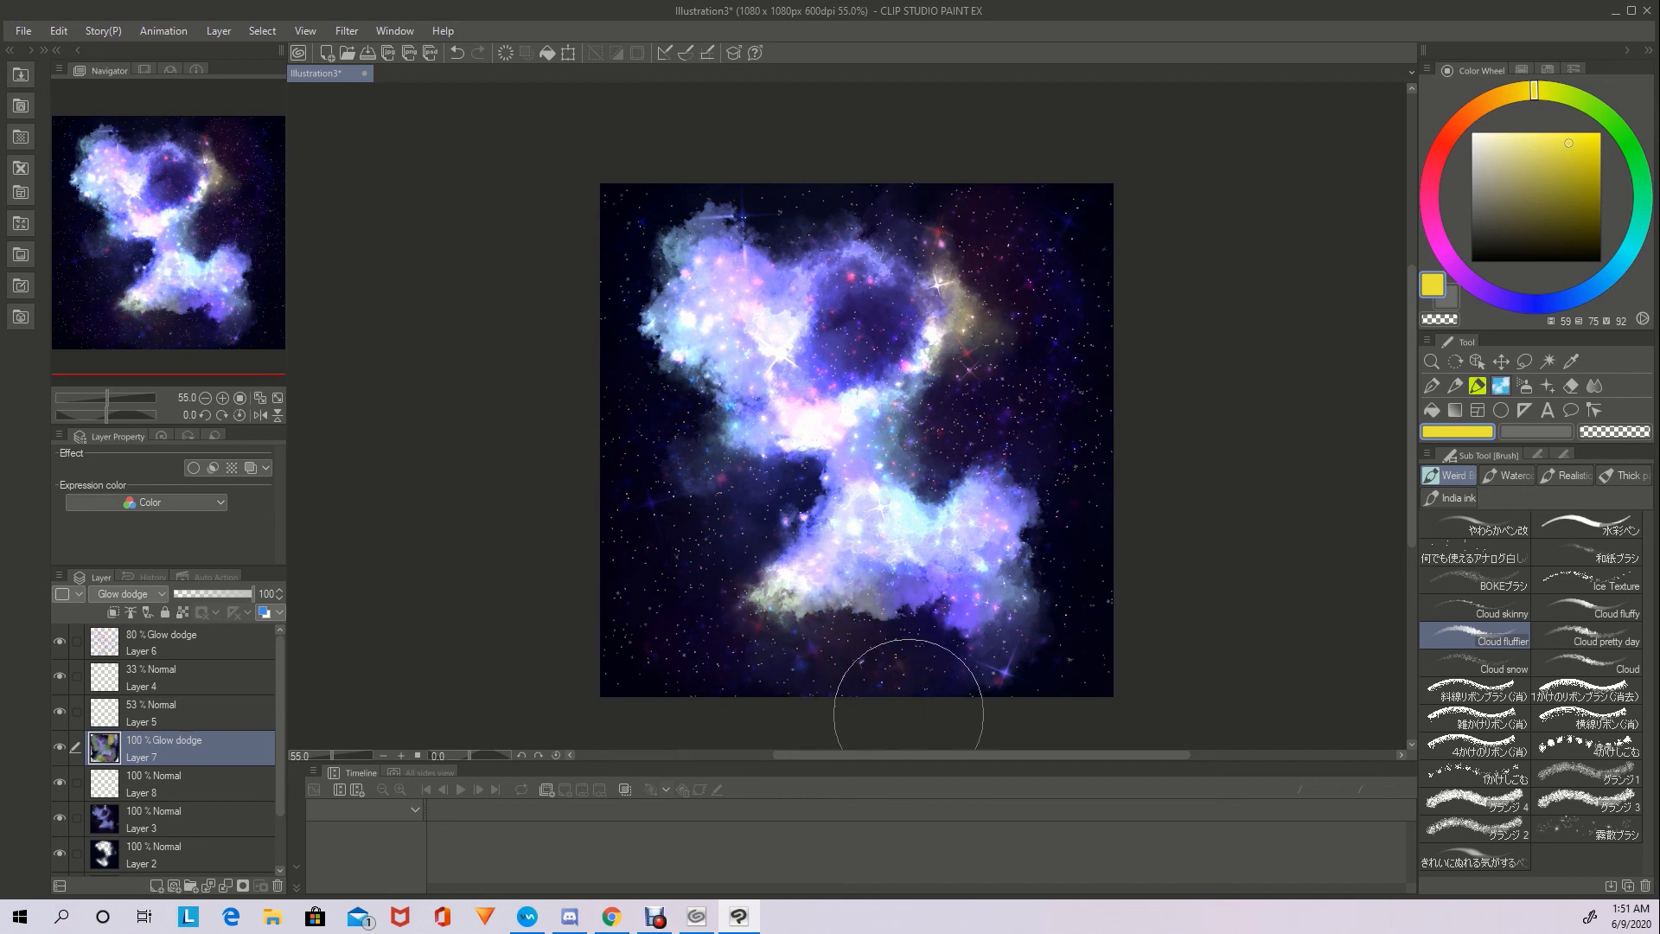
mouse_move(971, 709)
left_mouse_down()
mouse_move(943, 619)
mouse_move(943, 714)
left_mouse_up()
mouse_move(765, 423)
left_mouse_down()
mouse_move(825, 325)
mouse_move(845, 306)
mouse_move(811, 353)
mouse_move(864, 324)
mouse_move(821, 347)
mouse_move(866, 289)
mouse_move(827, 357)
mouse_move(855, 360)
mouse_move(904, 402)
left_mouse_up()
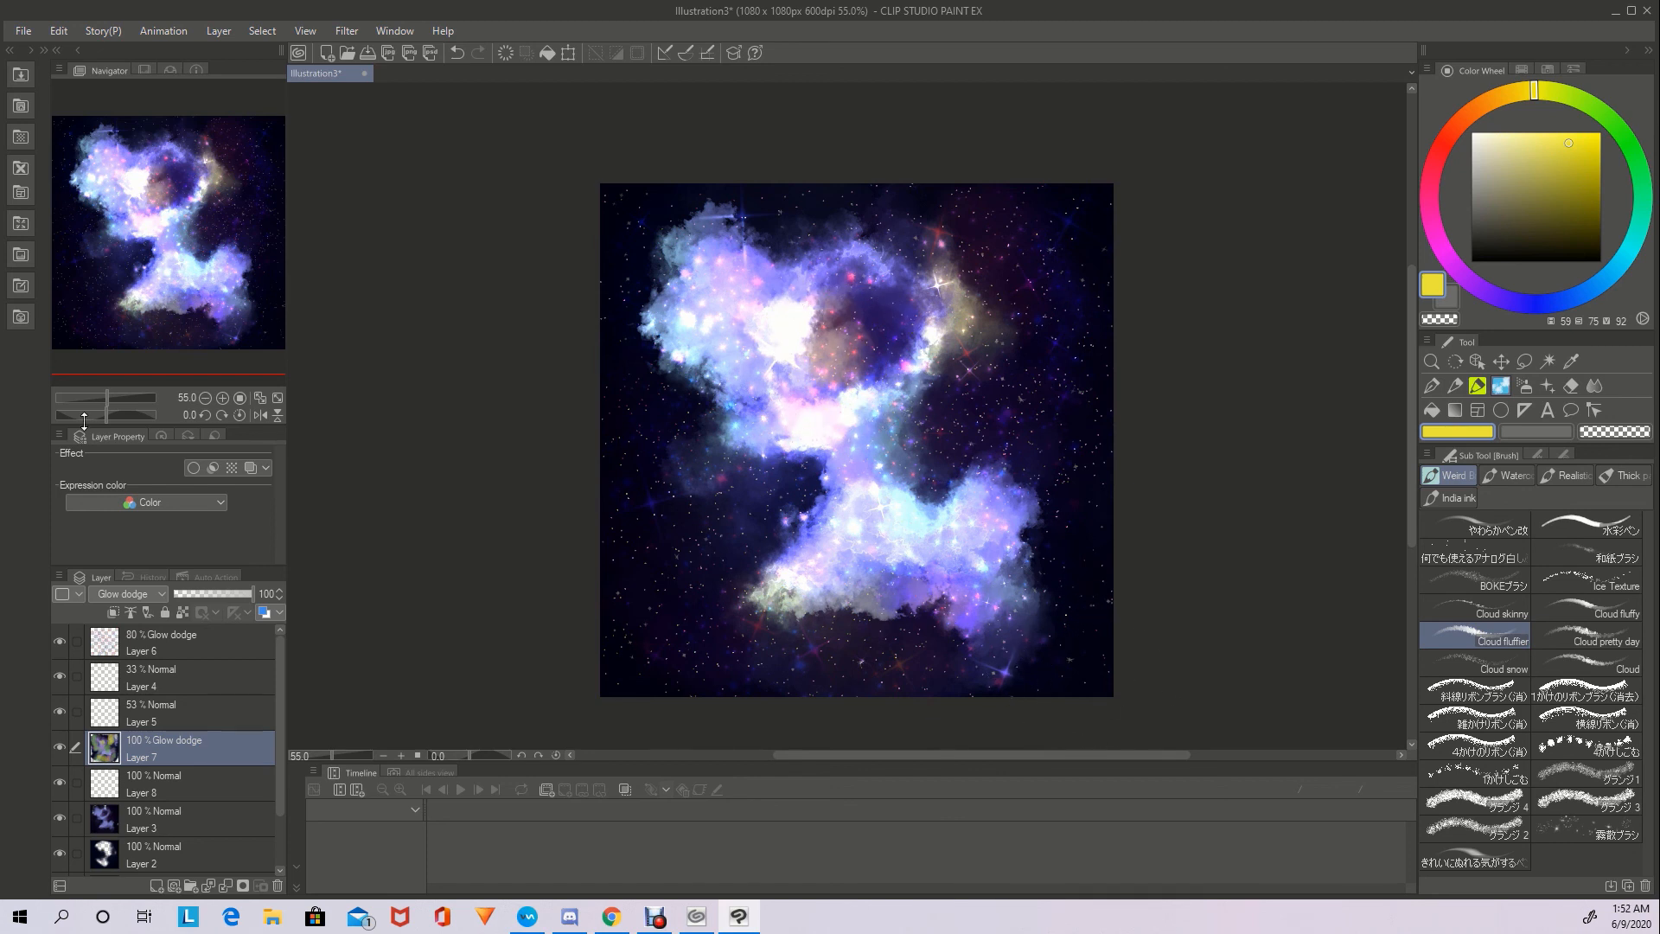
Add a new layer above Layer 6 and set its blending mode to Glow dodge
scroll(942, 467, "down", 5)
scroll(1003, 510, "up", 5)
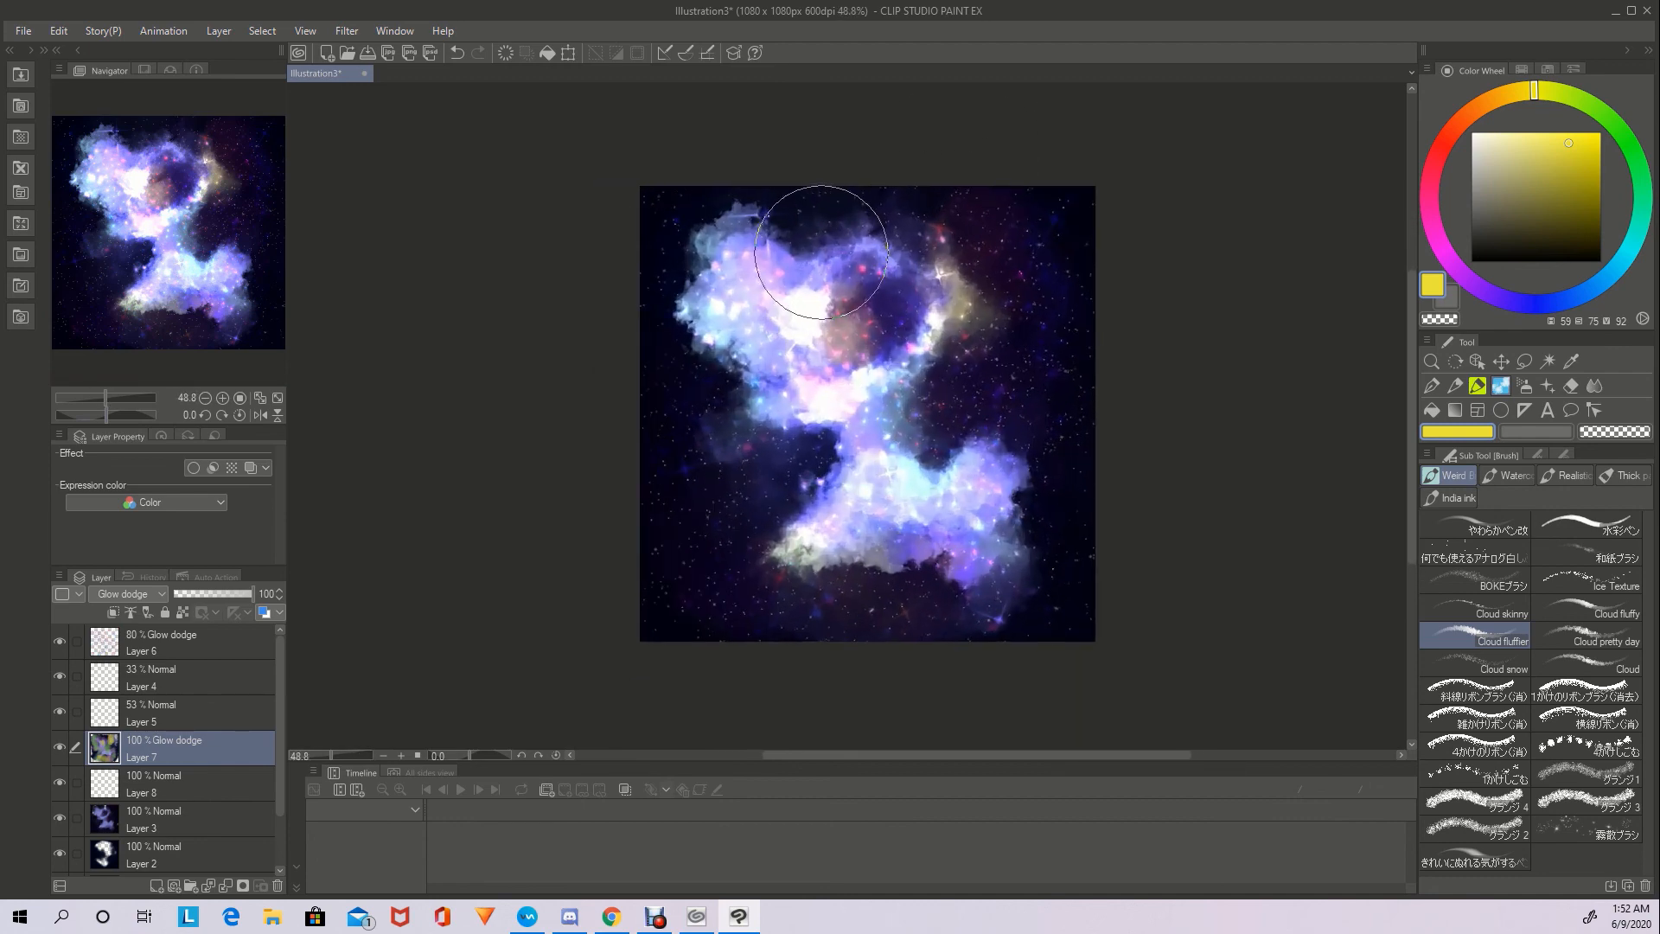
left_click(201, 642)
left_click(178, 760)
left_click(179, 637)
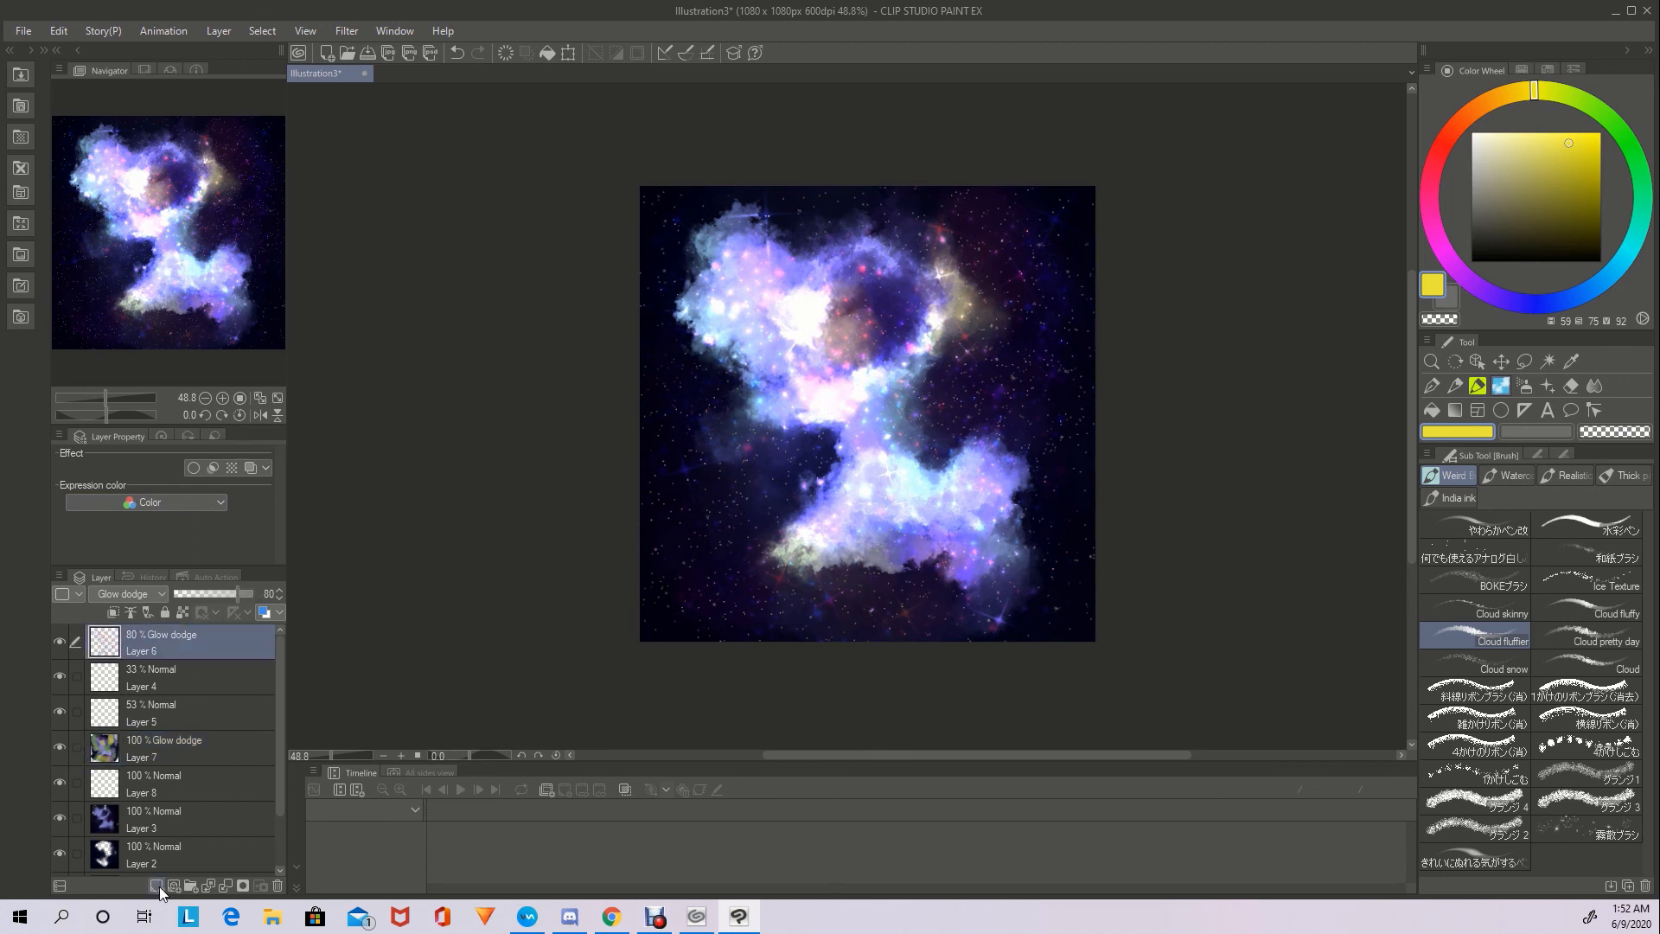
left_click(155, 886)
left_click(128, 593)
left_click(129, 279)
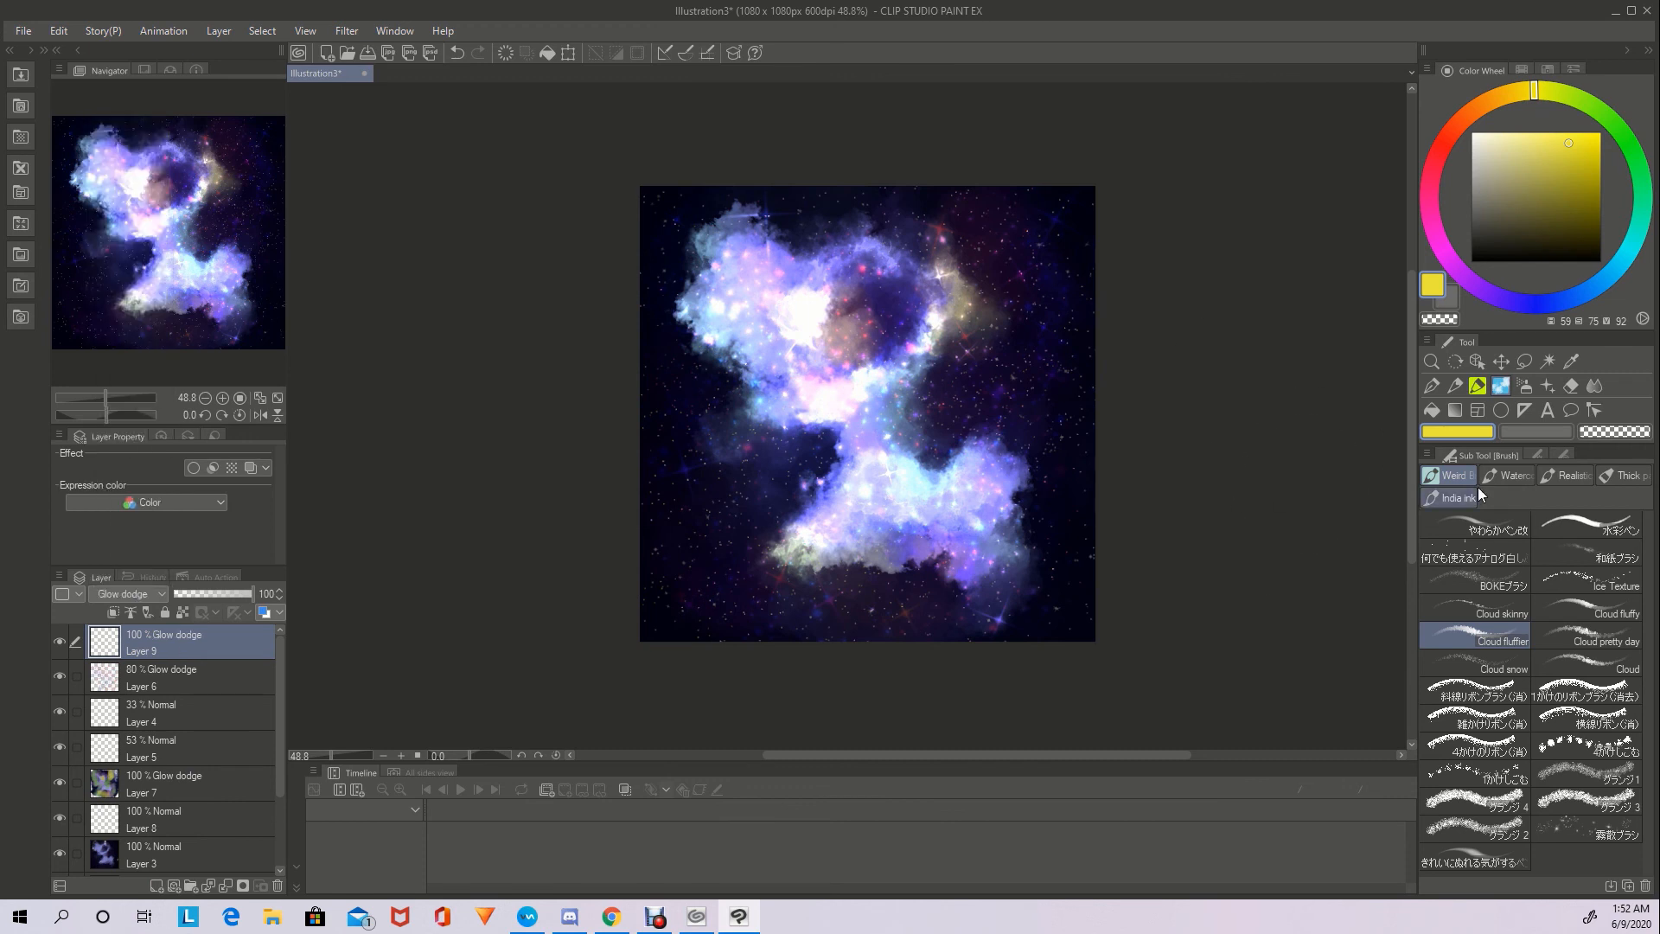
Stamp scattered sparkles in yellow, red and green at varying sizes on Layer 9 with the Sparkle C brush
left_click(1547, 386)
left_click(1589, 698)
left_click(1537, 455)
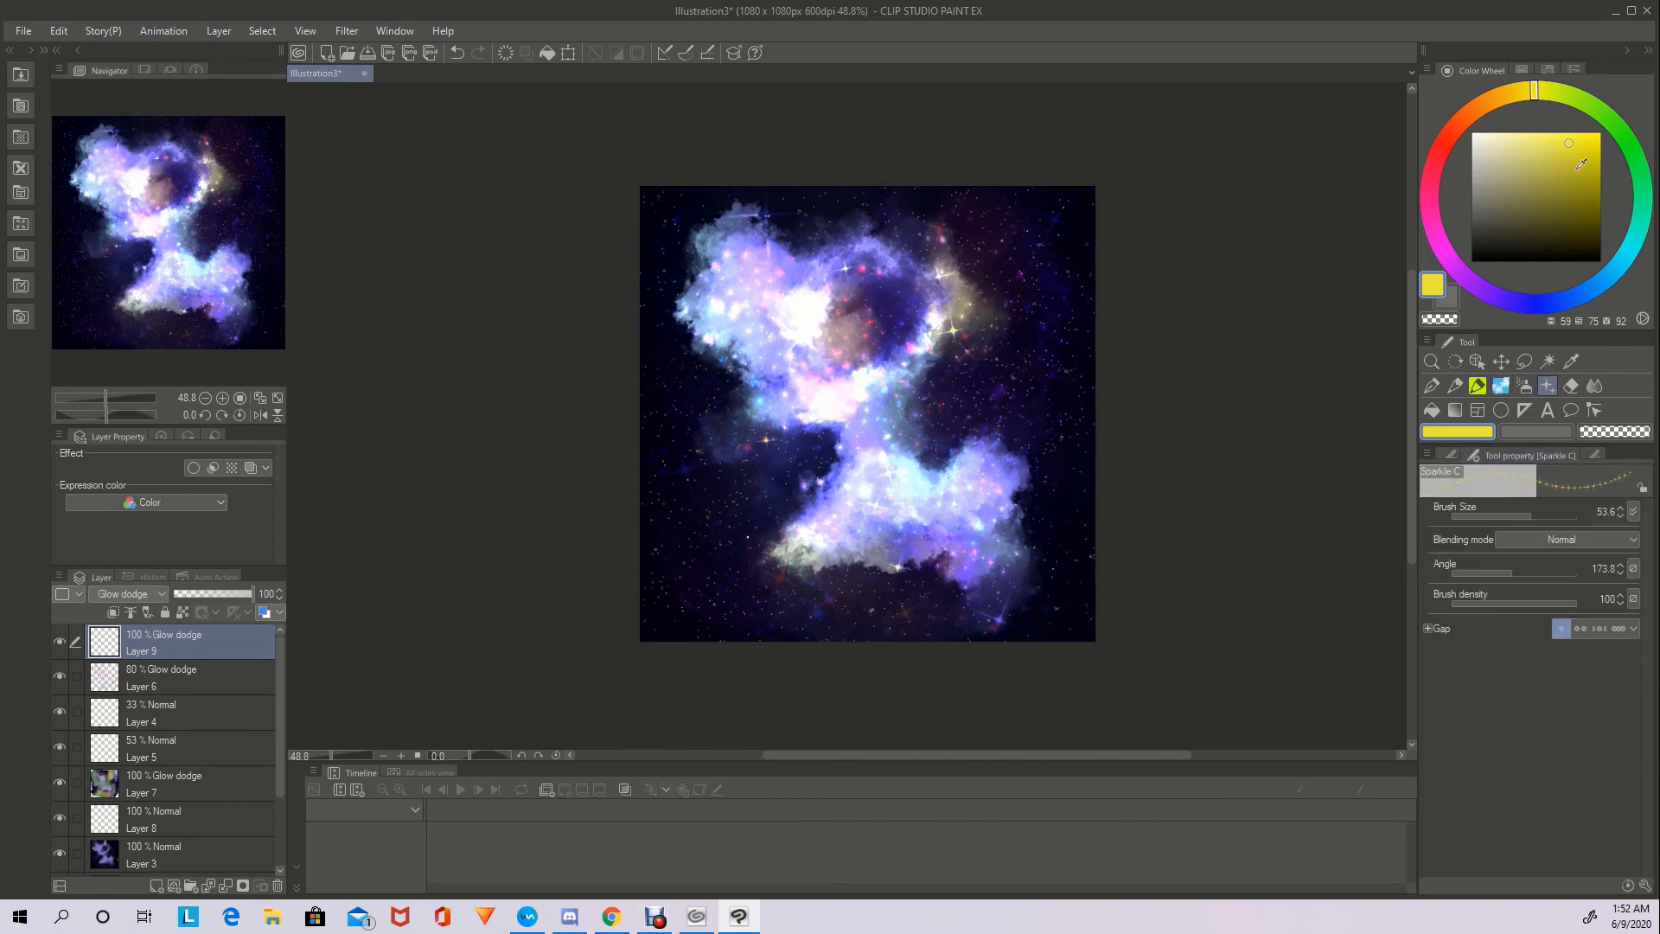
left_click(1442, 149)
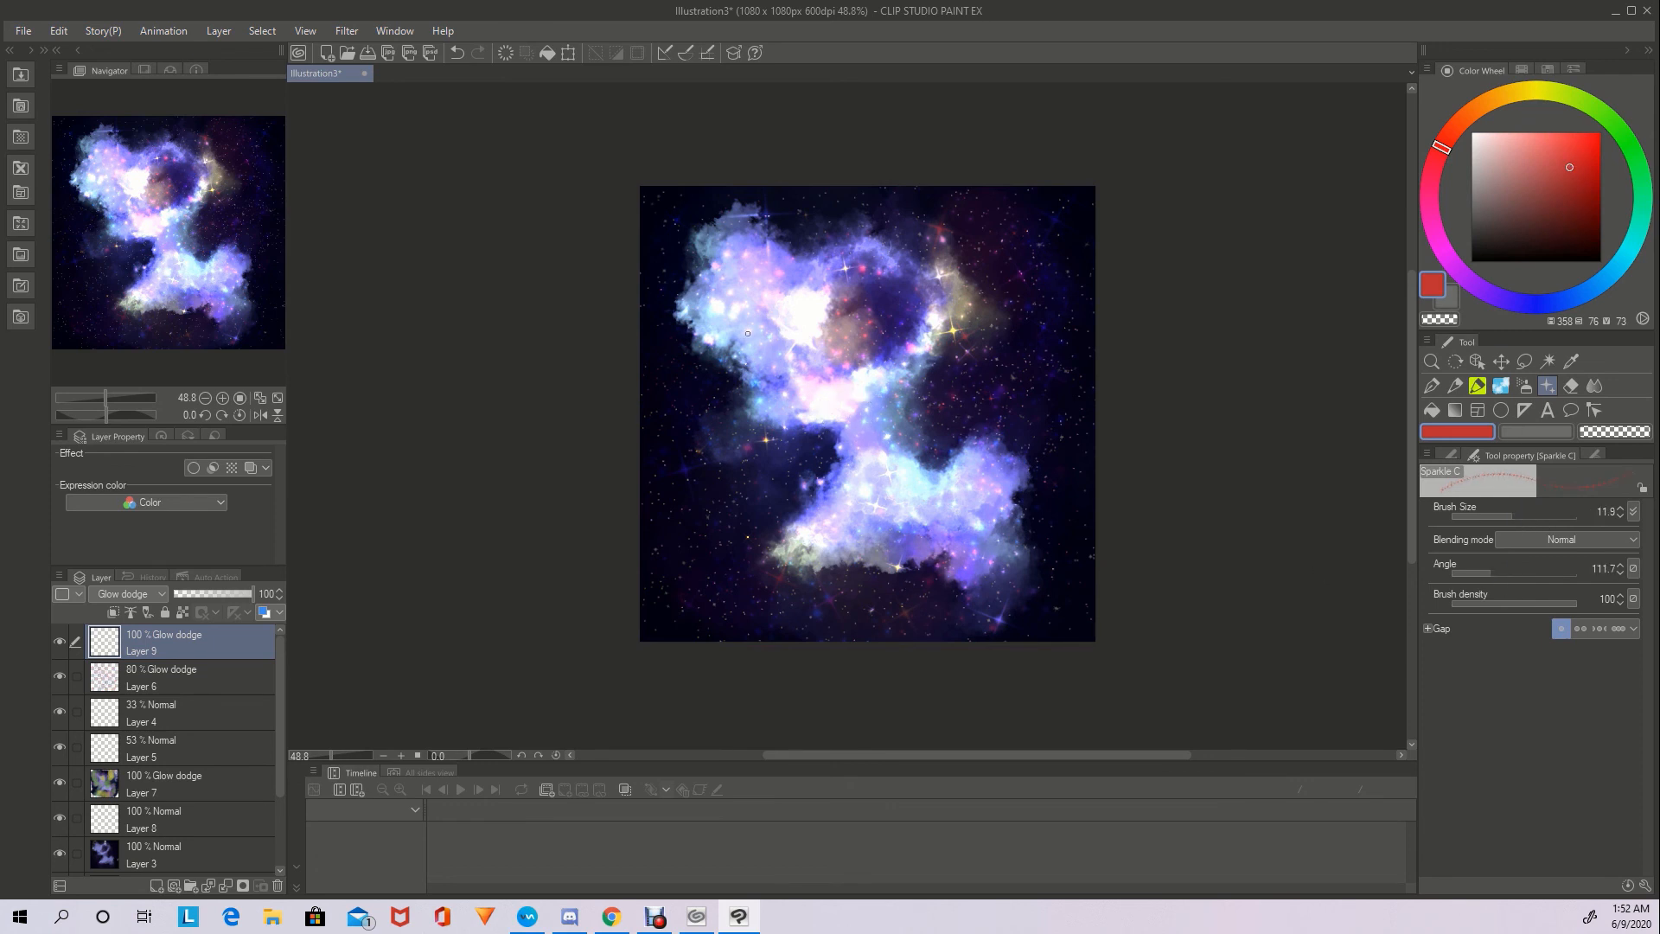
left_click(1589, 111)
left_click(1535, 513)
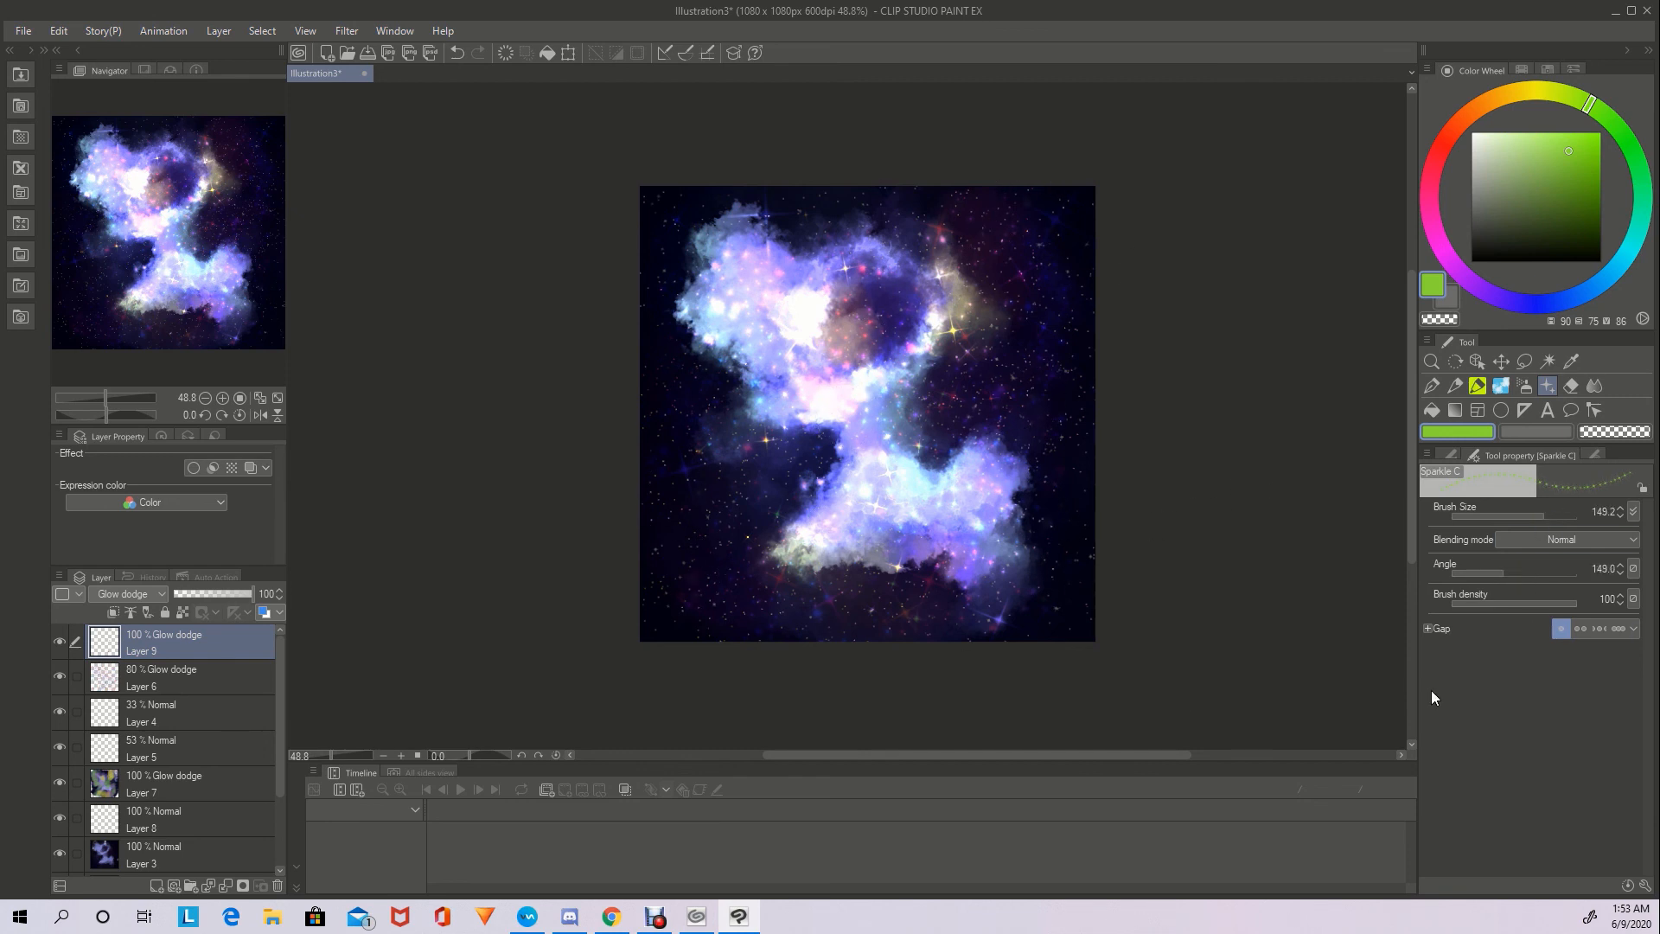
Move Layer 9 slightly to the right and up to reposition its sparkles over the clouds
key("k")
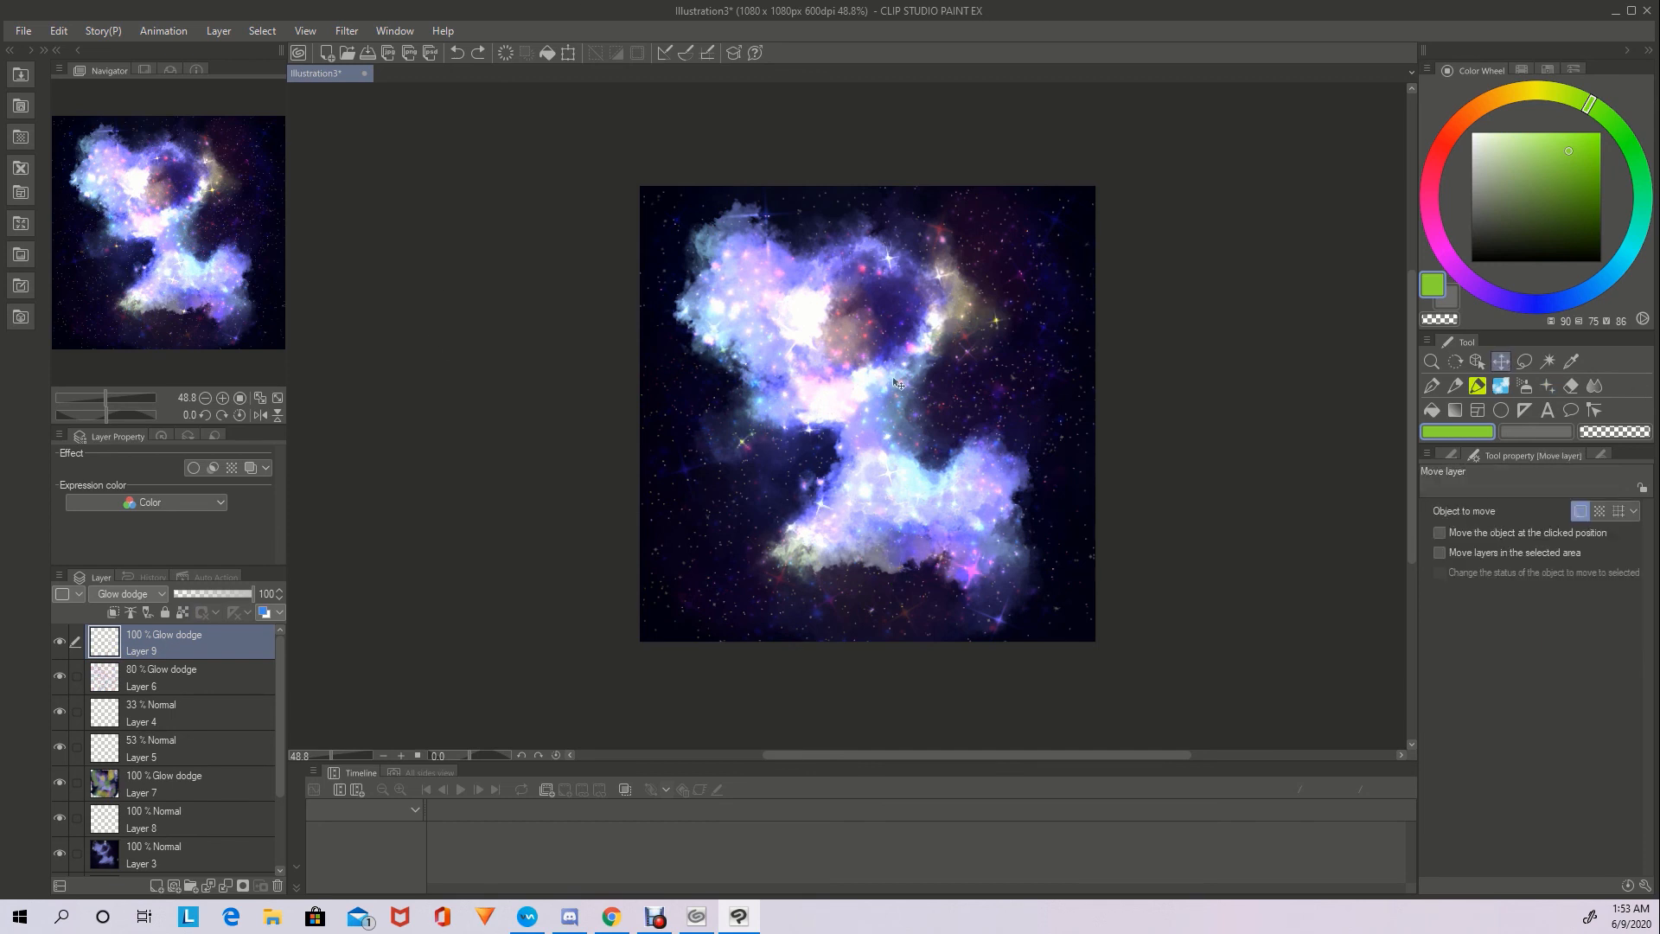
scroll(1010, 491, "down", 1)
scroll(1003, 488, "up", 1)
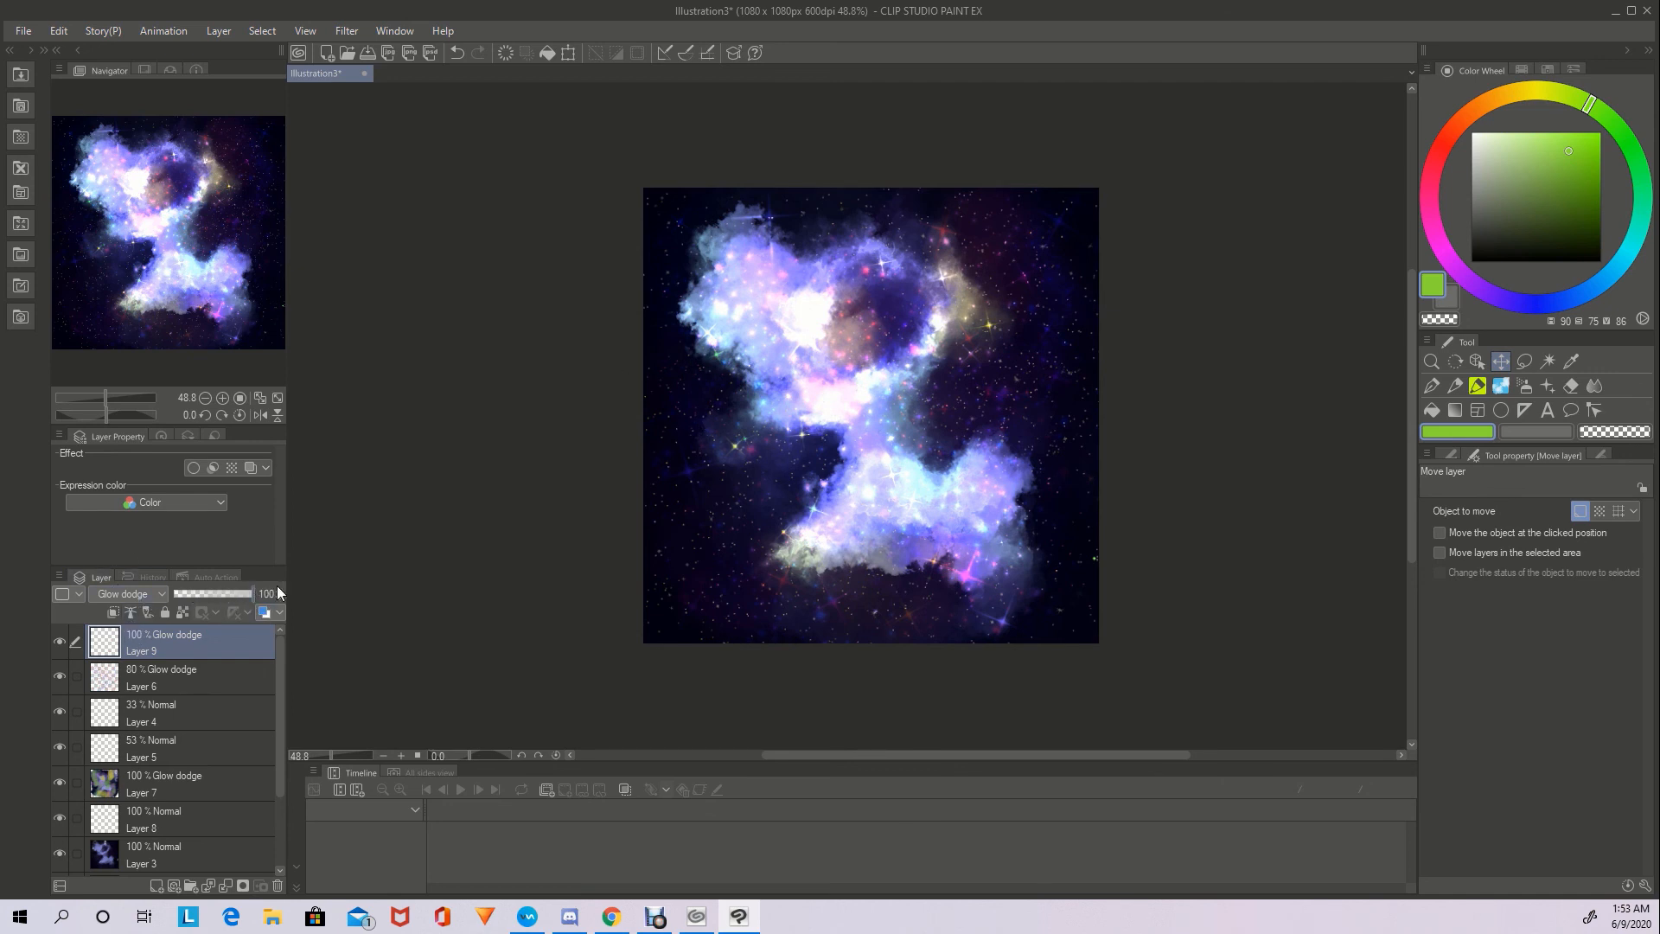
Try a lower opacity on Layer 7 and return it to 100%
left_click(160, 785)
left_click(160, 817)
left_click(160, 847)
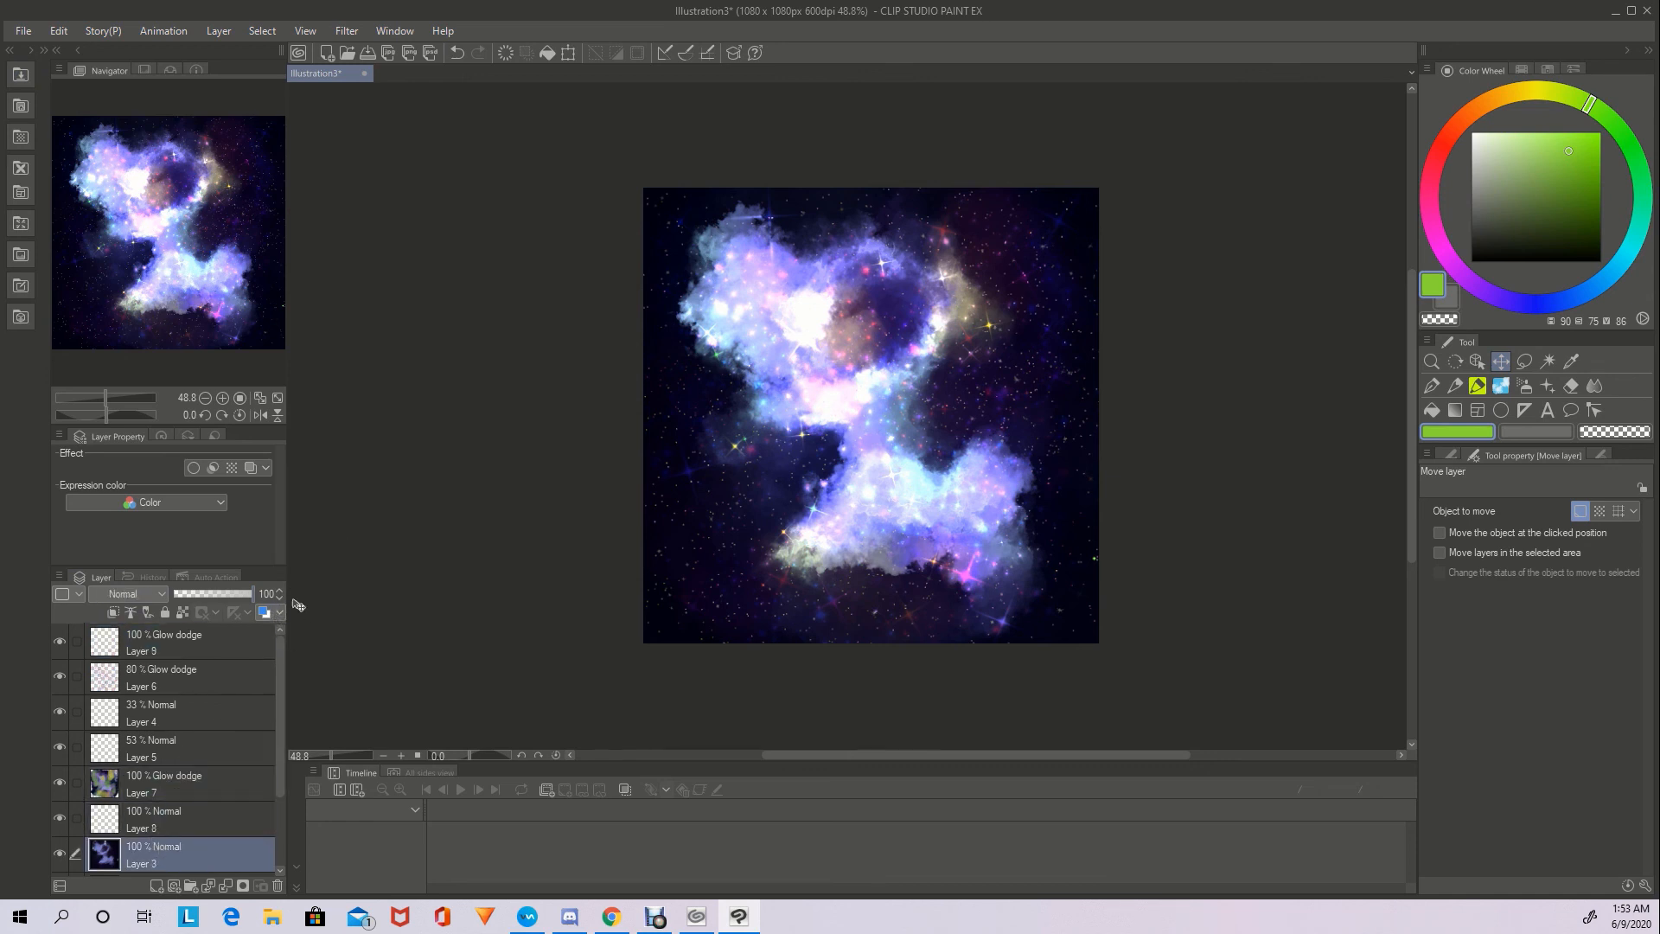
scroll(675, 460, "down", 1)
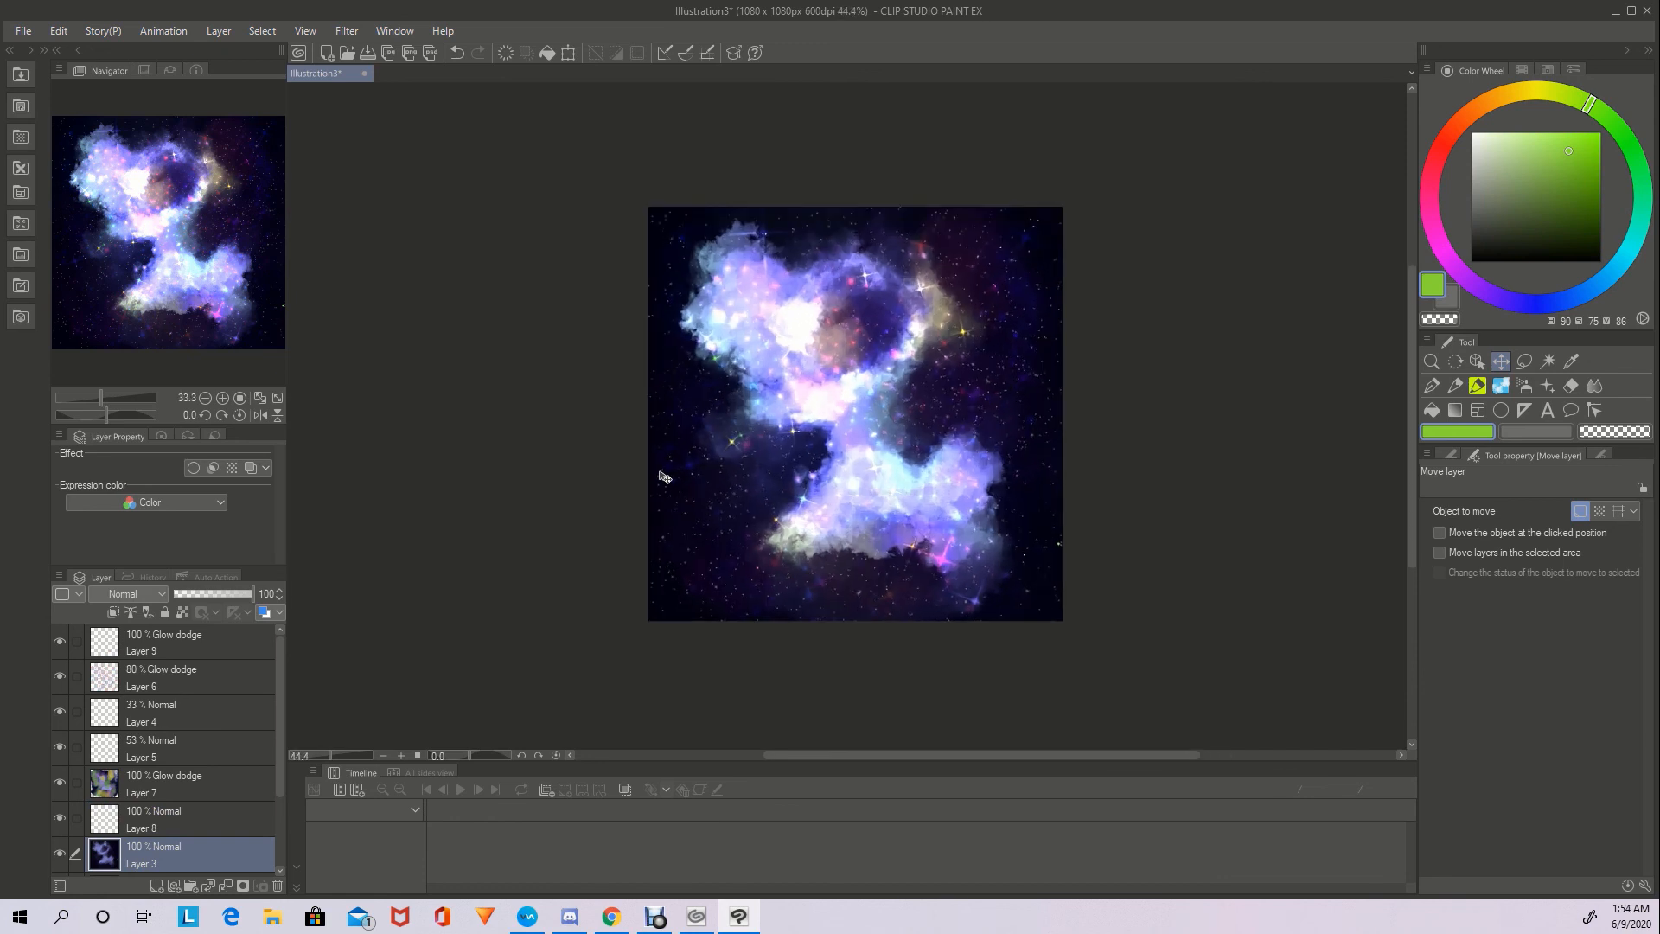
left_click(156, 791)
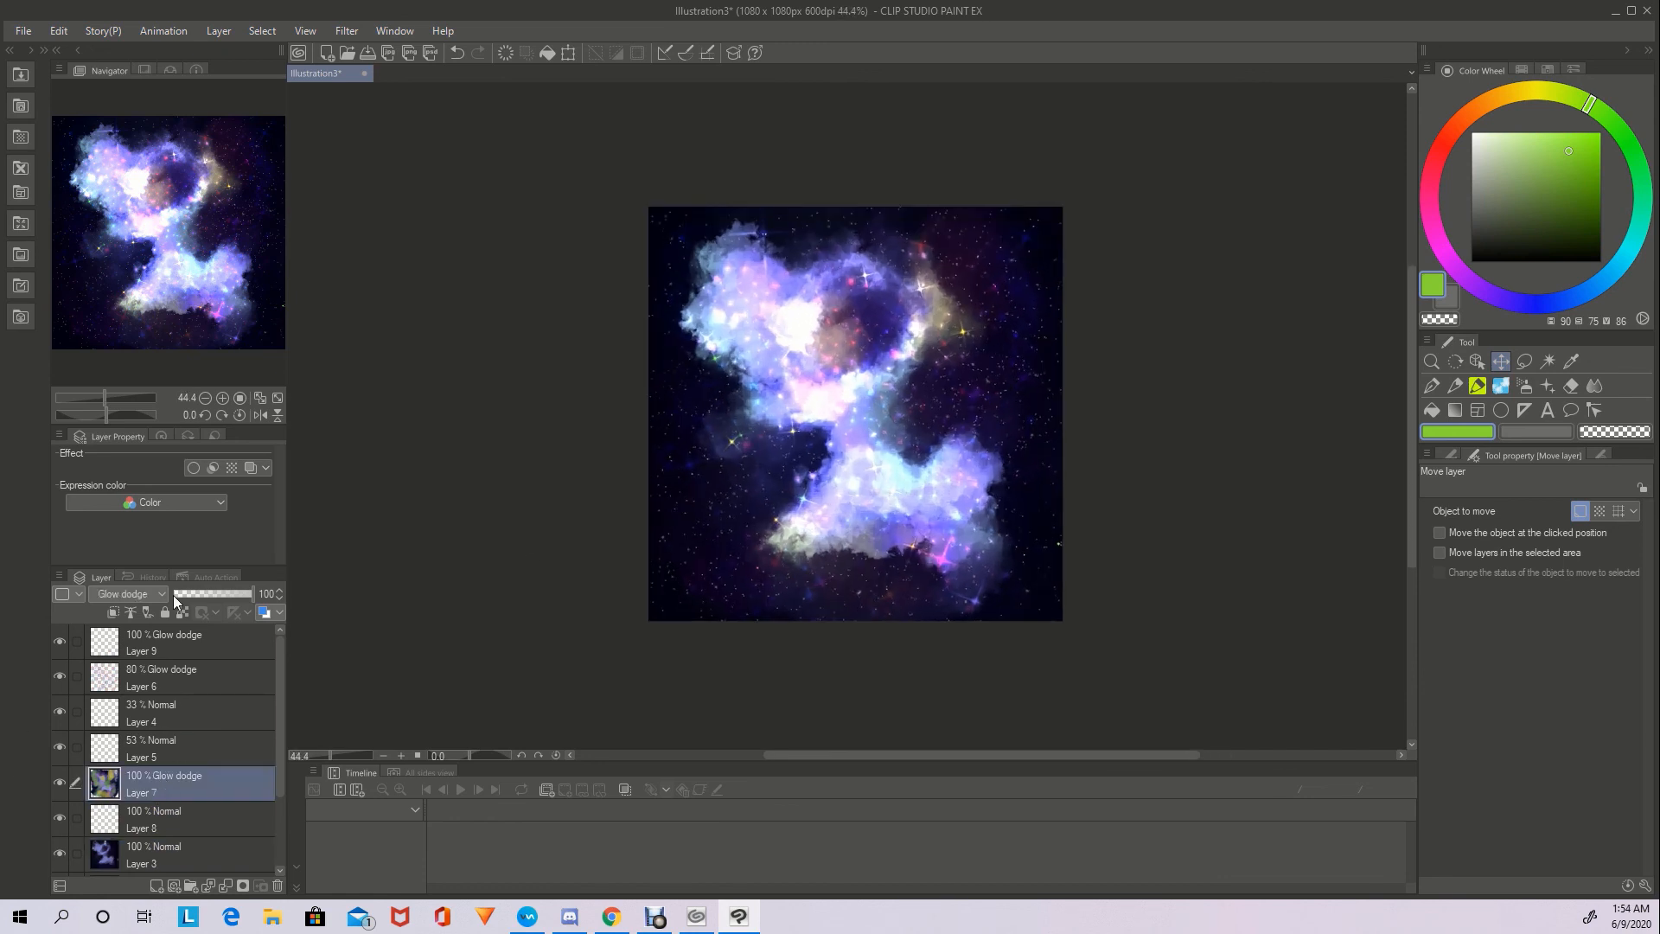
left_click(221, 594)
left_click_drag(221, 593, 316, 588)
scroll(874, 271, "up", 1)
scroll(873, 270, "down", 1)
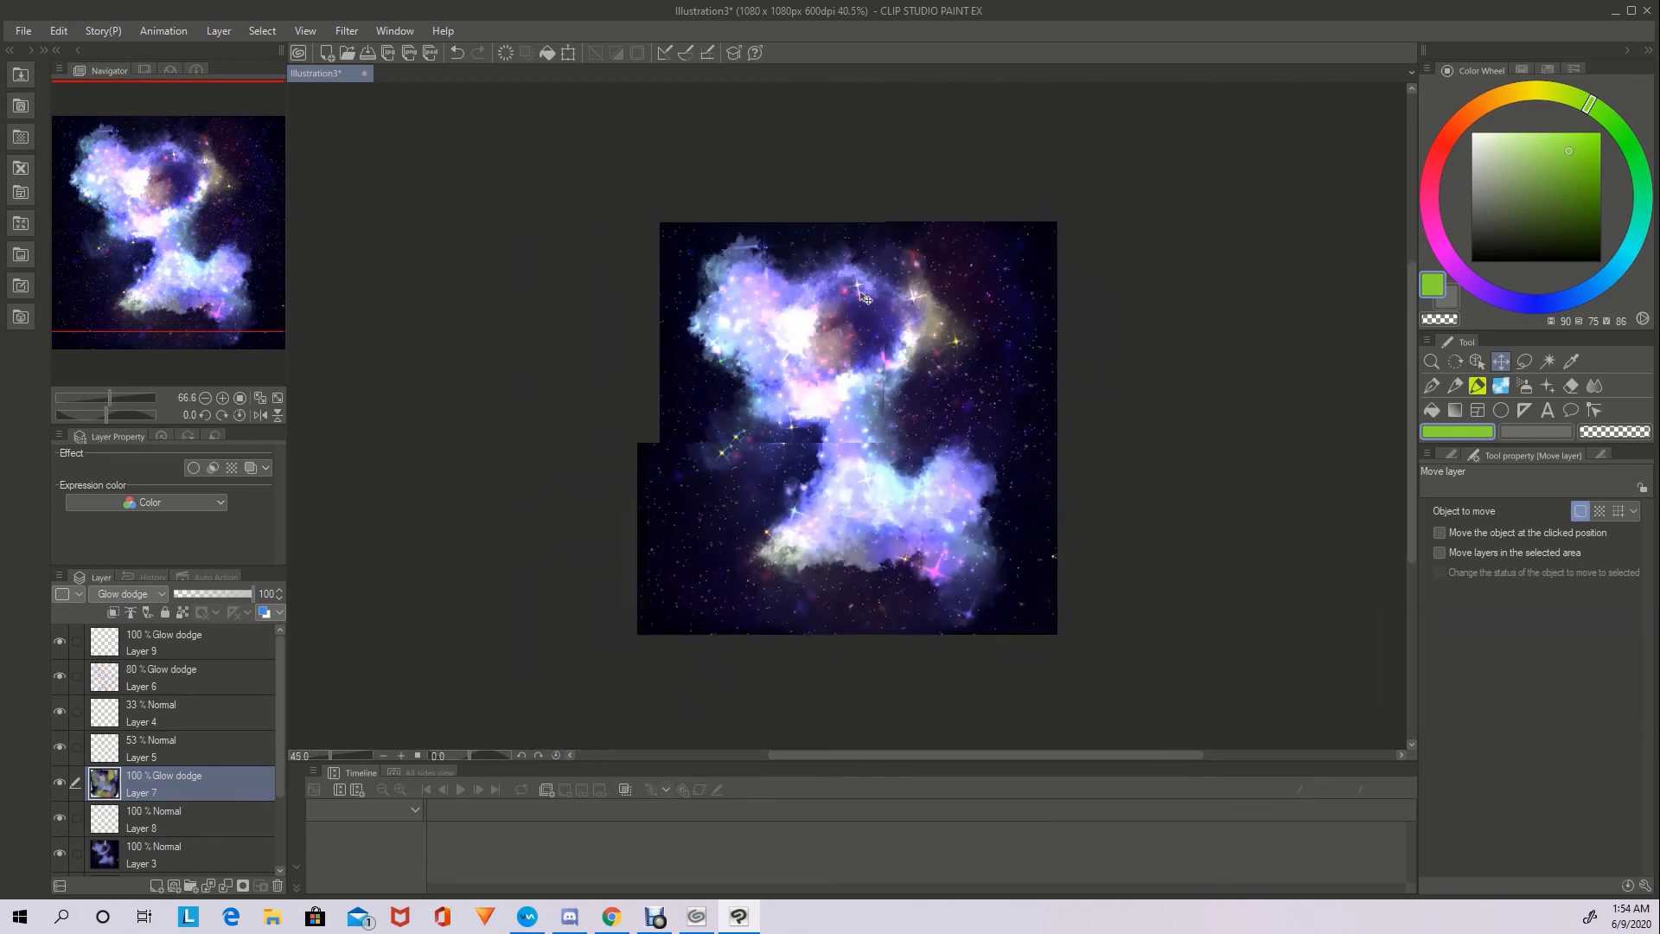
Examine the nebula clouds, colour tints and sparkles up close and as a whole composition
left_click_drag(204, 235, 216, 217)
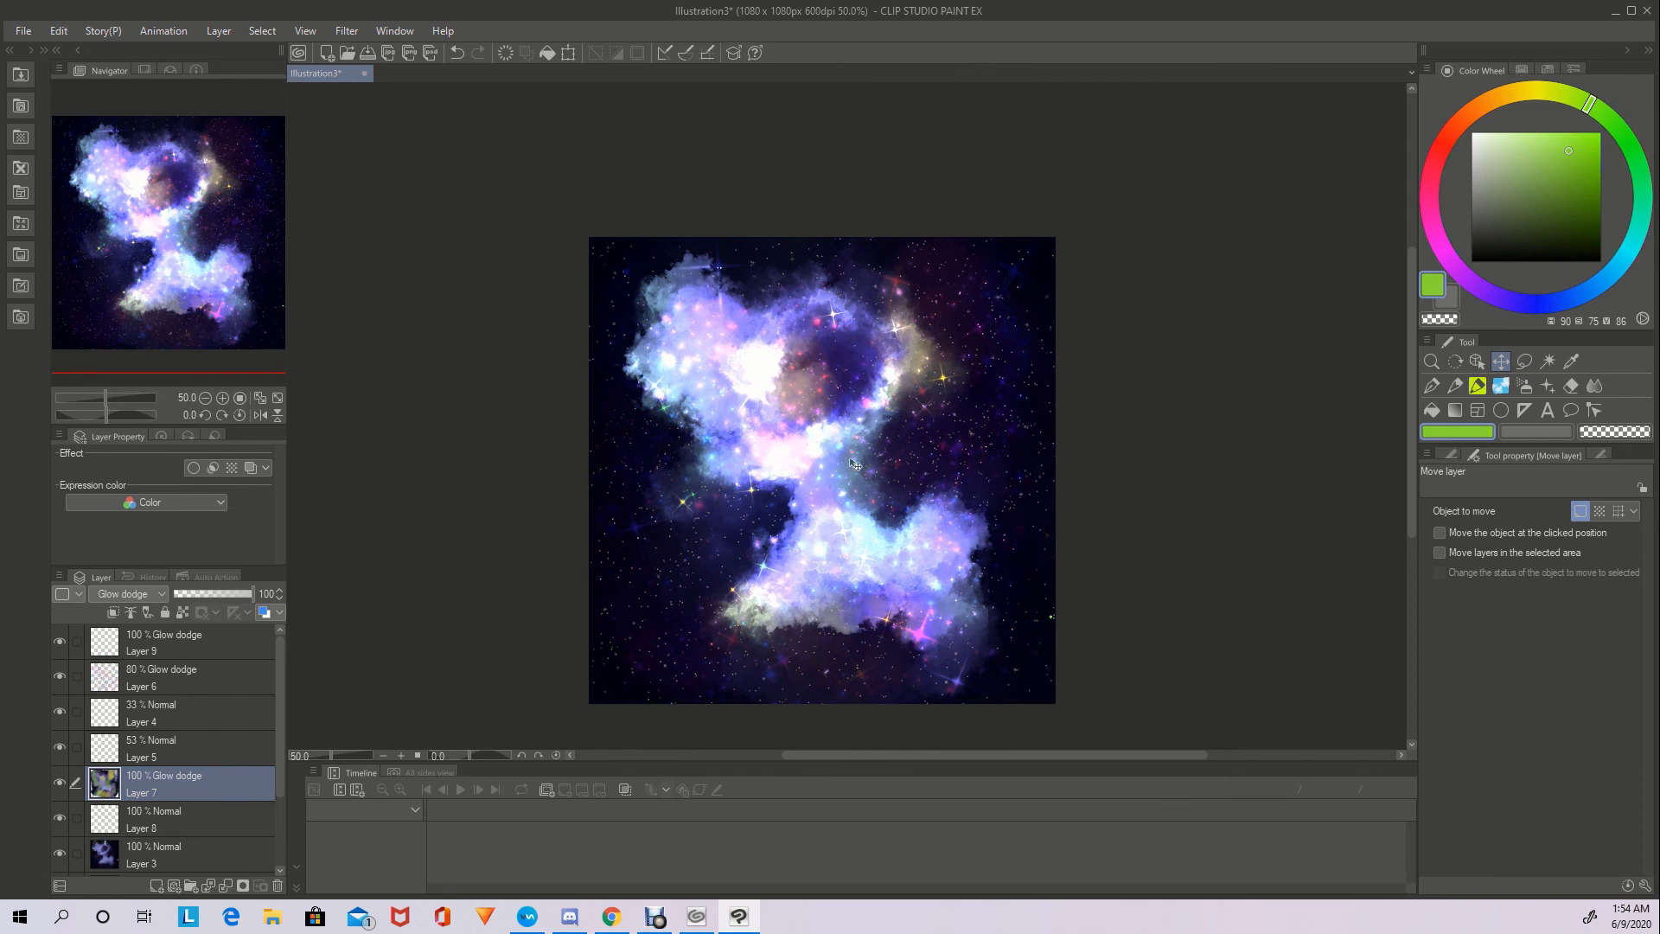
scroll(819, 502, "up", 3)
scroll(820, 502, "down", 5)
scroll(820, 502, "up", 2)
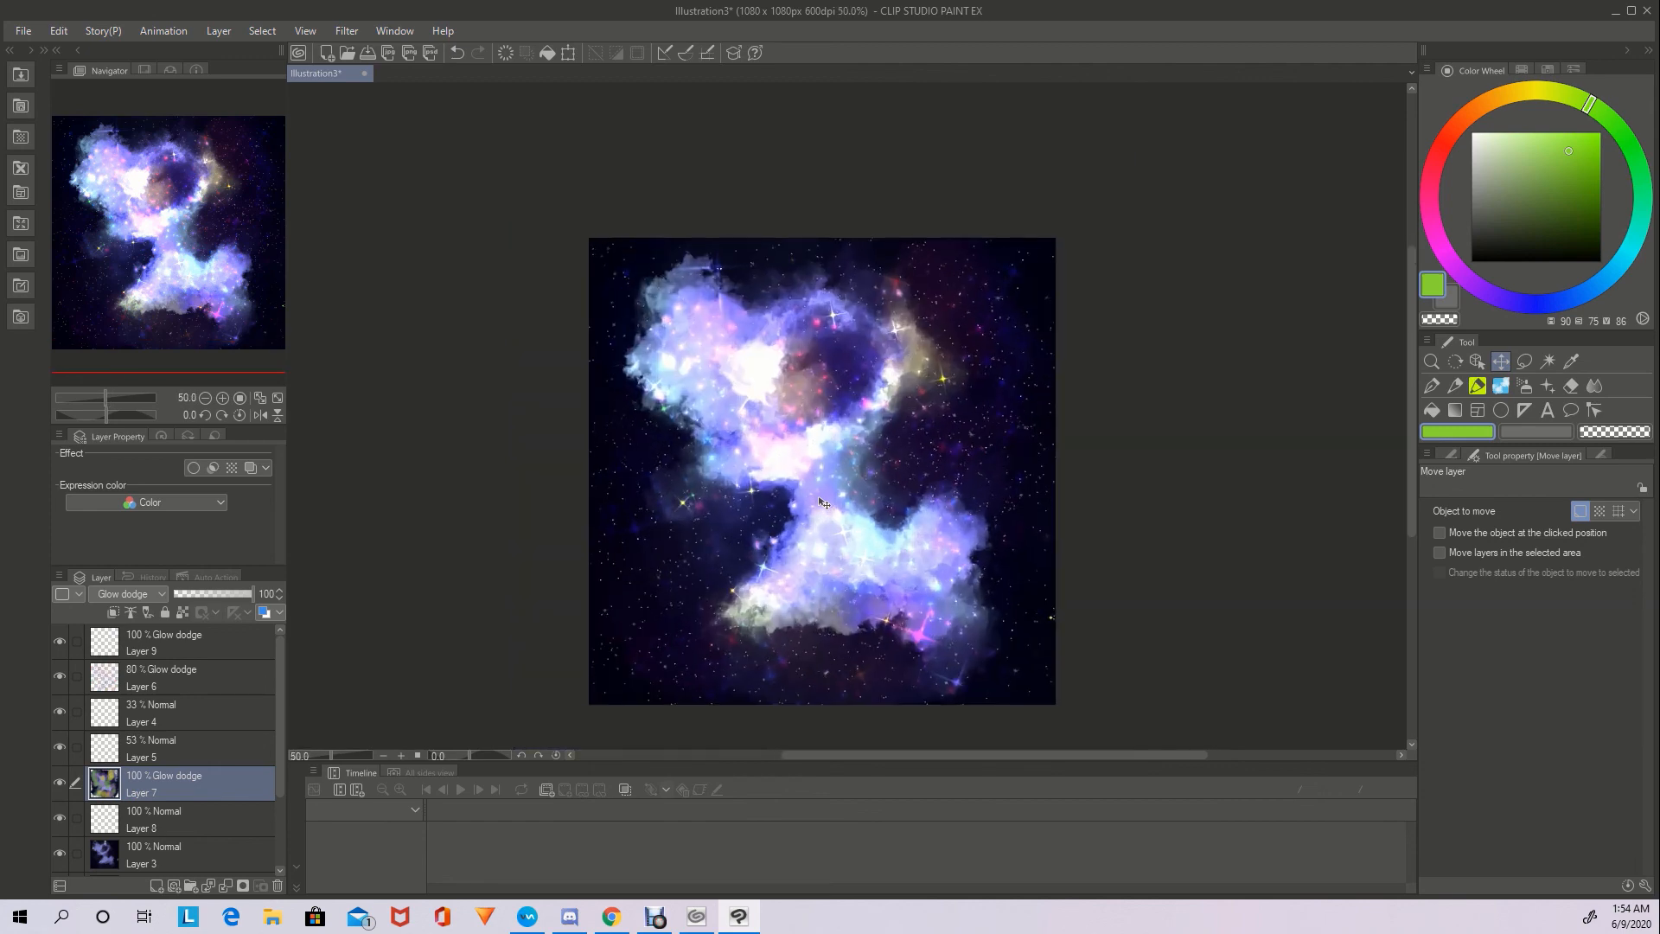
scroll(822, 502, "up", 1)
scroll(822, 502, "down", 2)
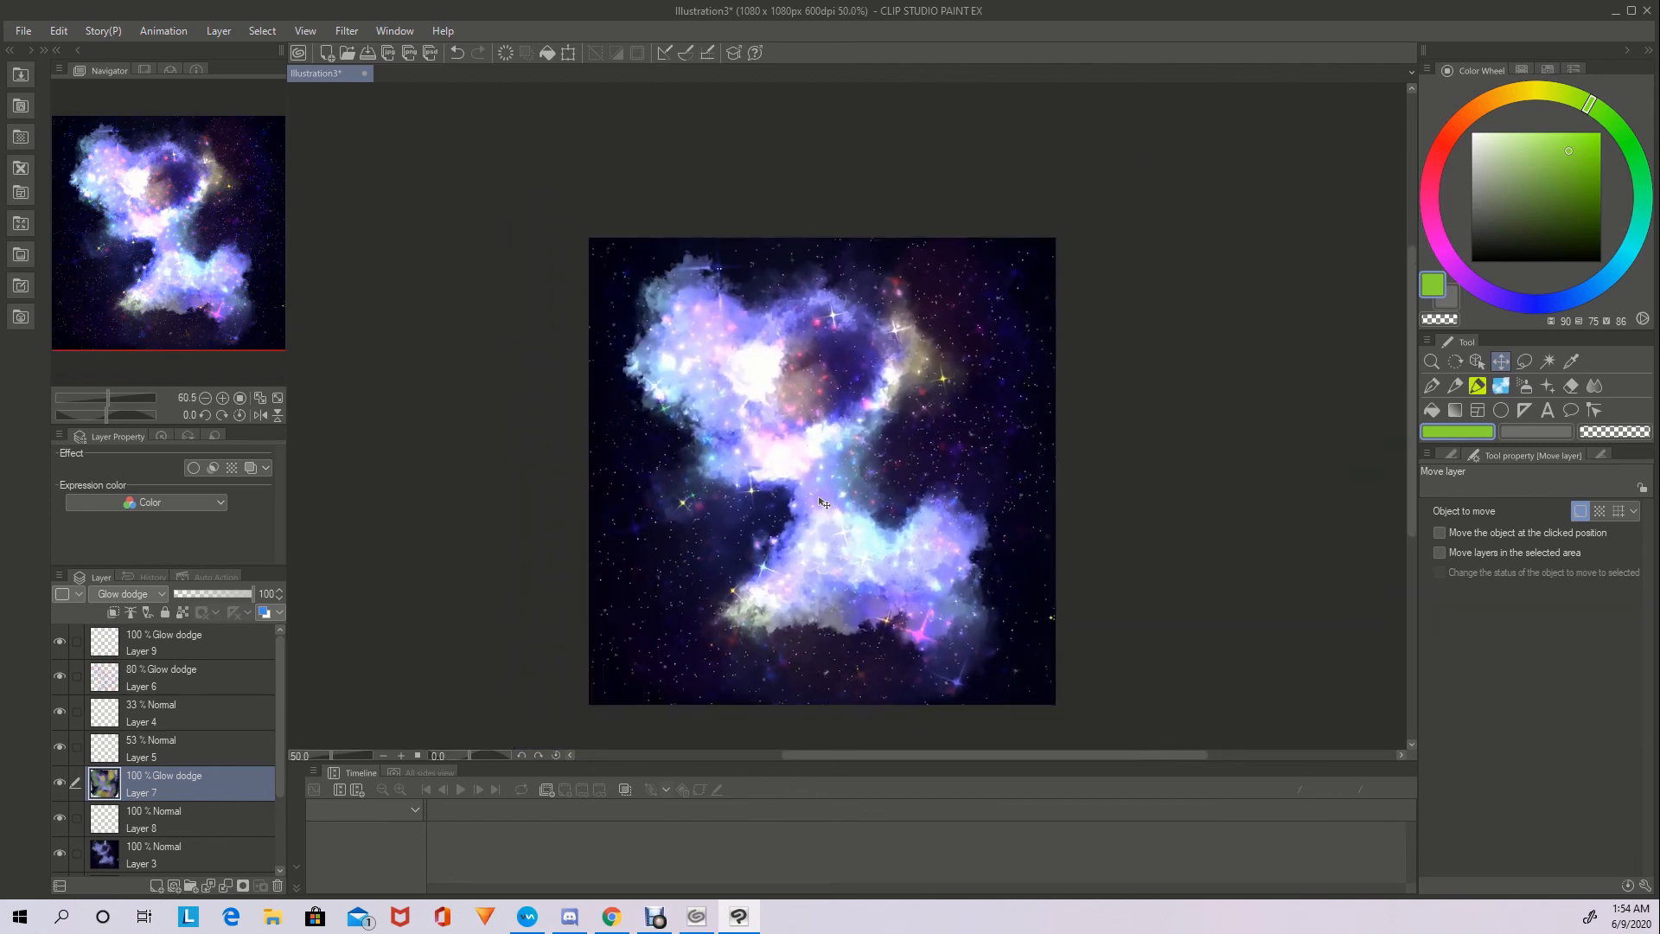
mouse_move(209, 202)
left_mouse_down()
mouse_move(210, 233)
mouse_move(210, 213)
left_mouse_up()
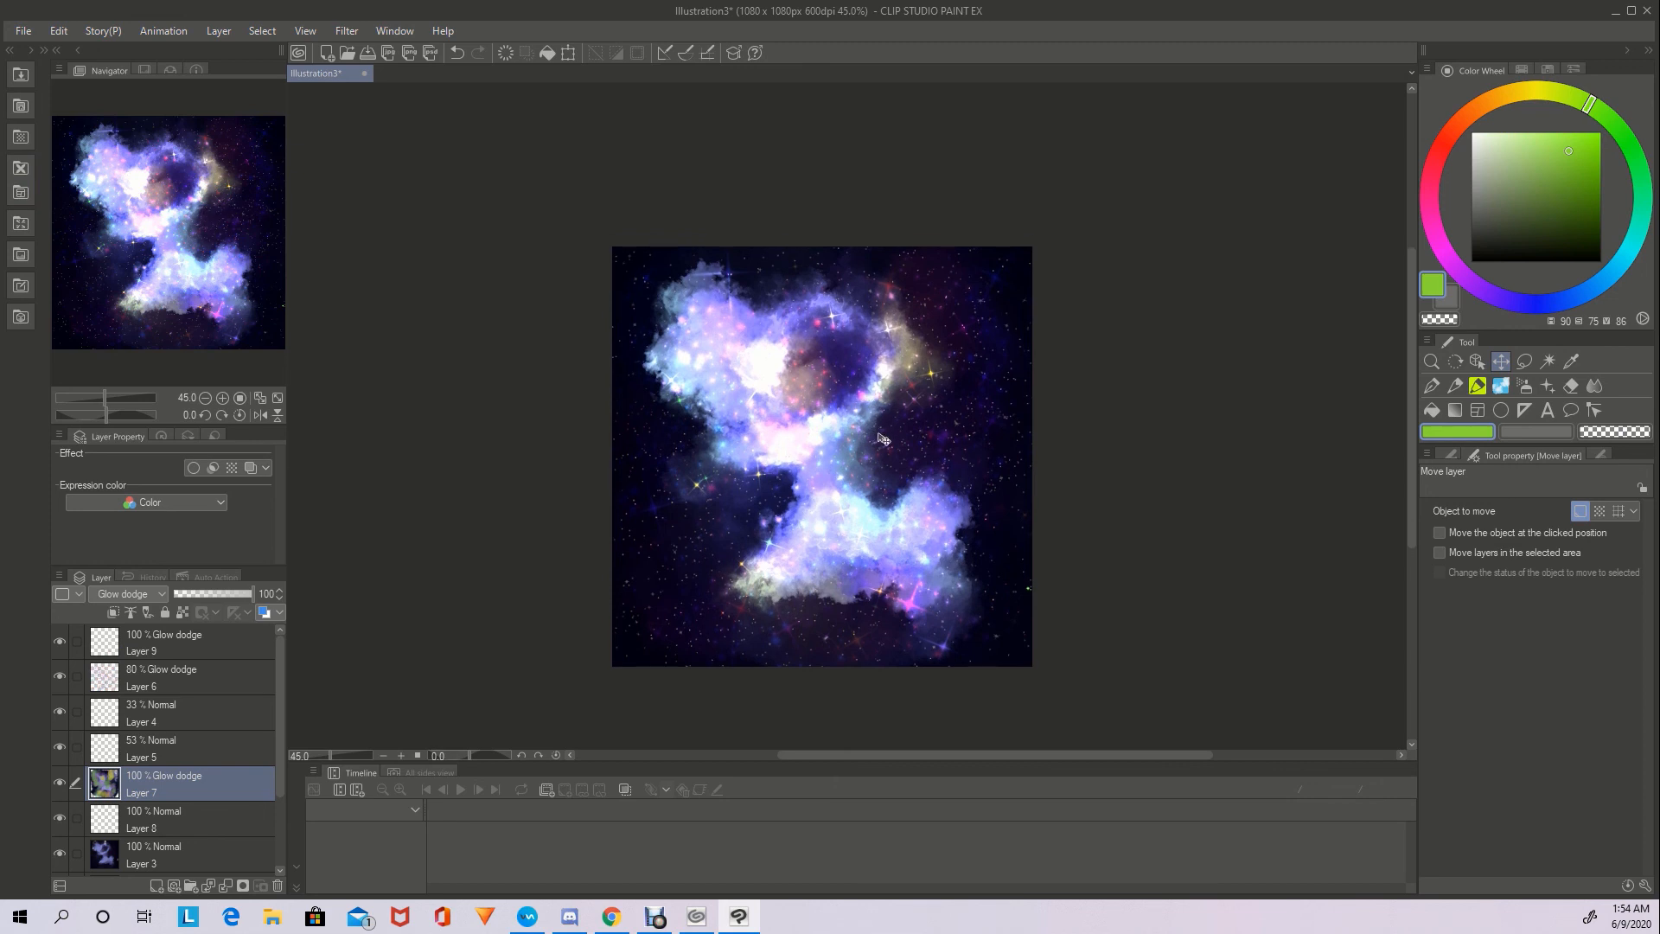
scroll(903, 501, "up", 5)
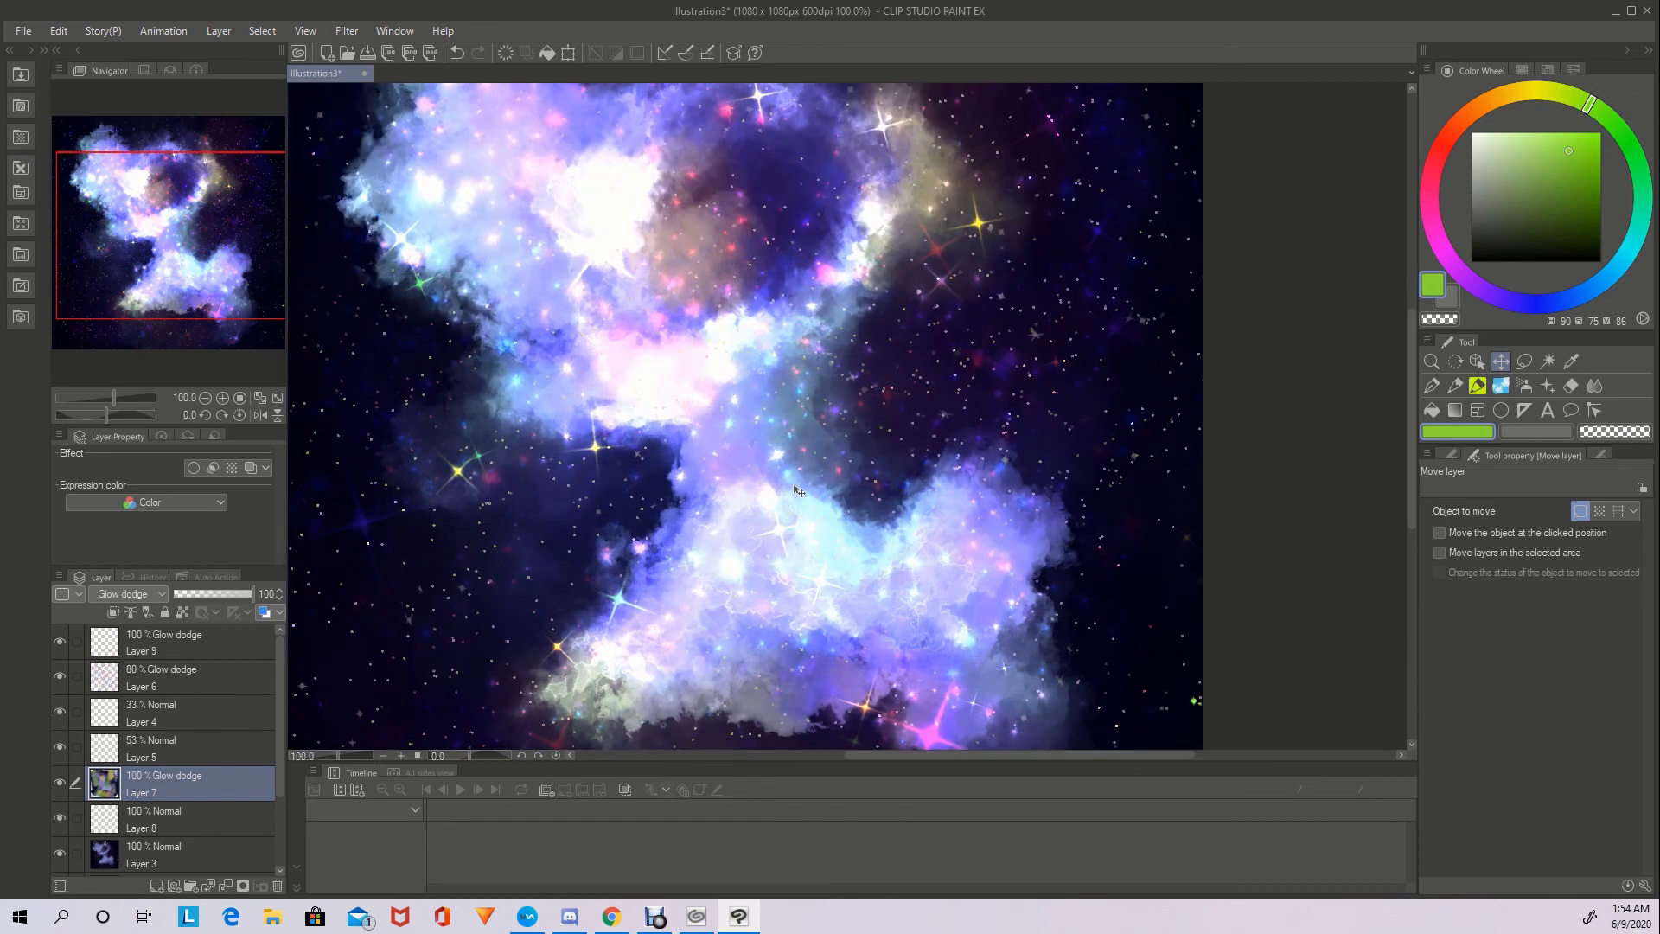
scroll(776, 491, "down", 1)
scroll(200, 297, "down", 1)
left_click_drag(200, 297, 184, 297)
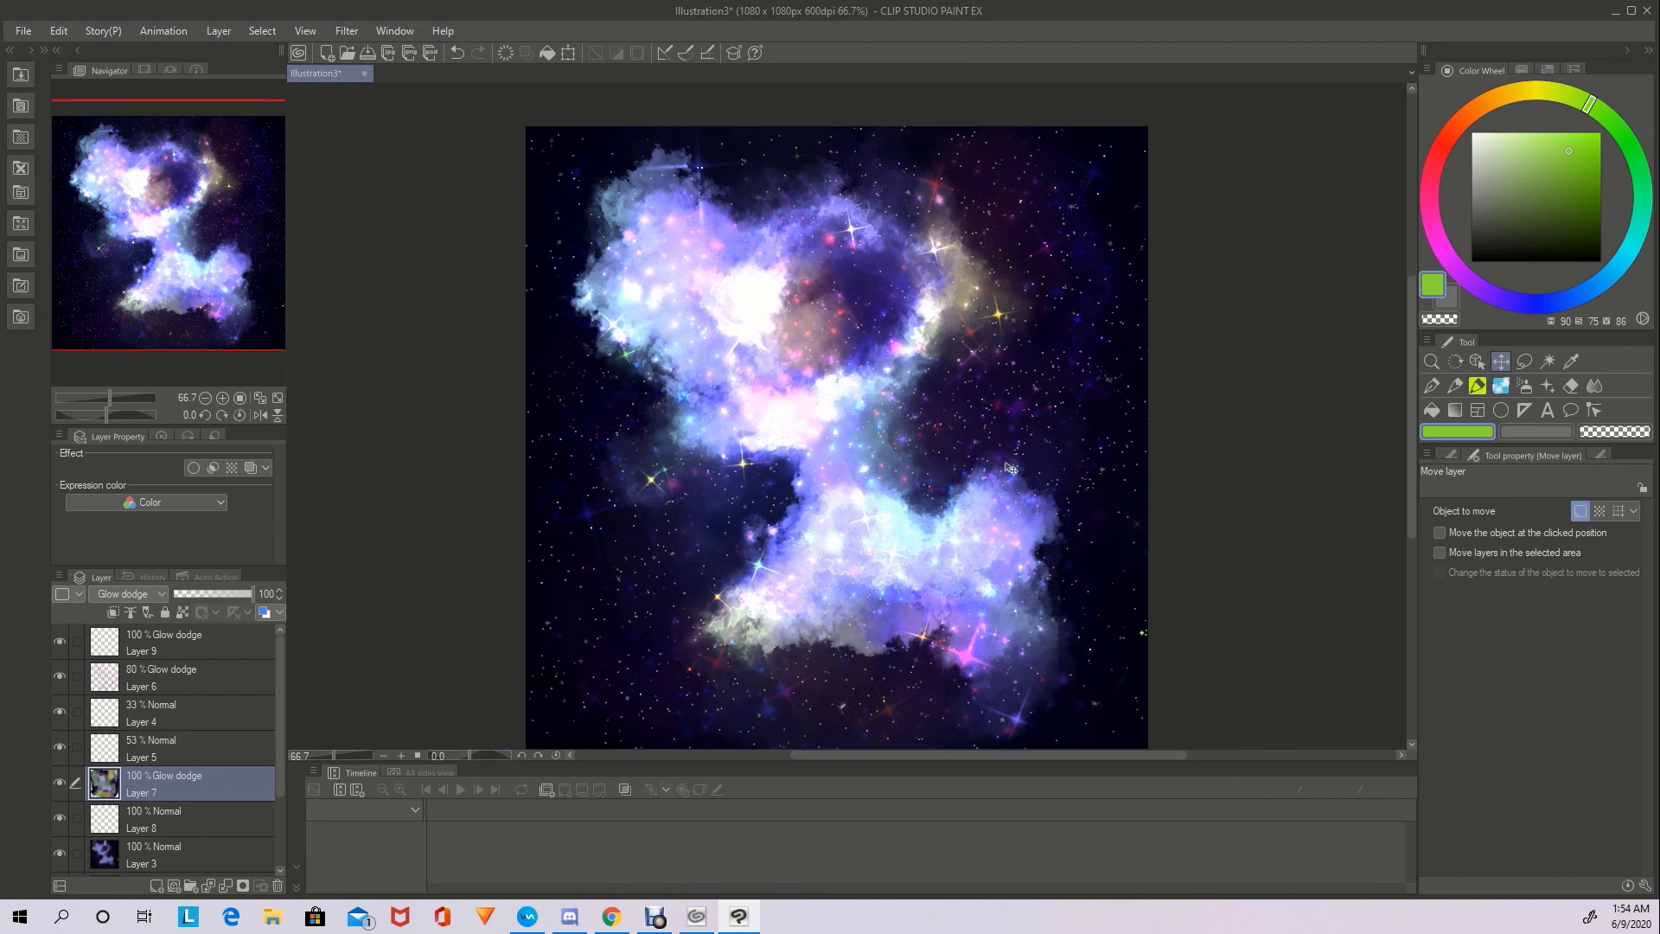
scroll(1008, 467, "down", 1)
scroll(999, 472, "up", 1)
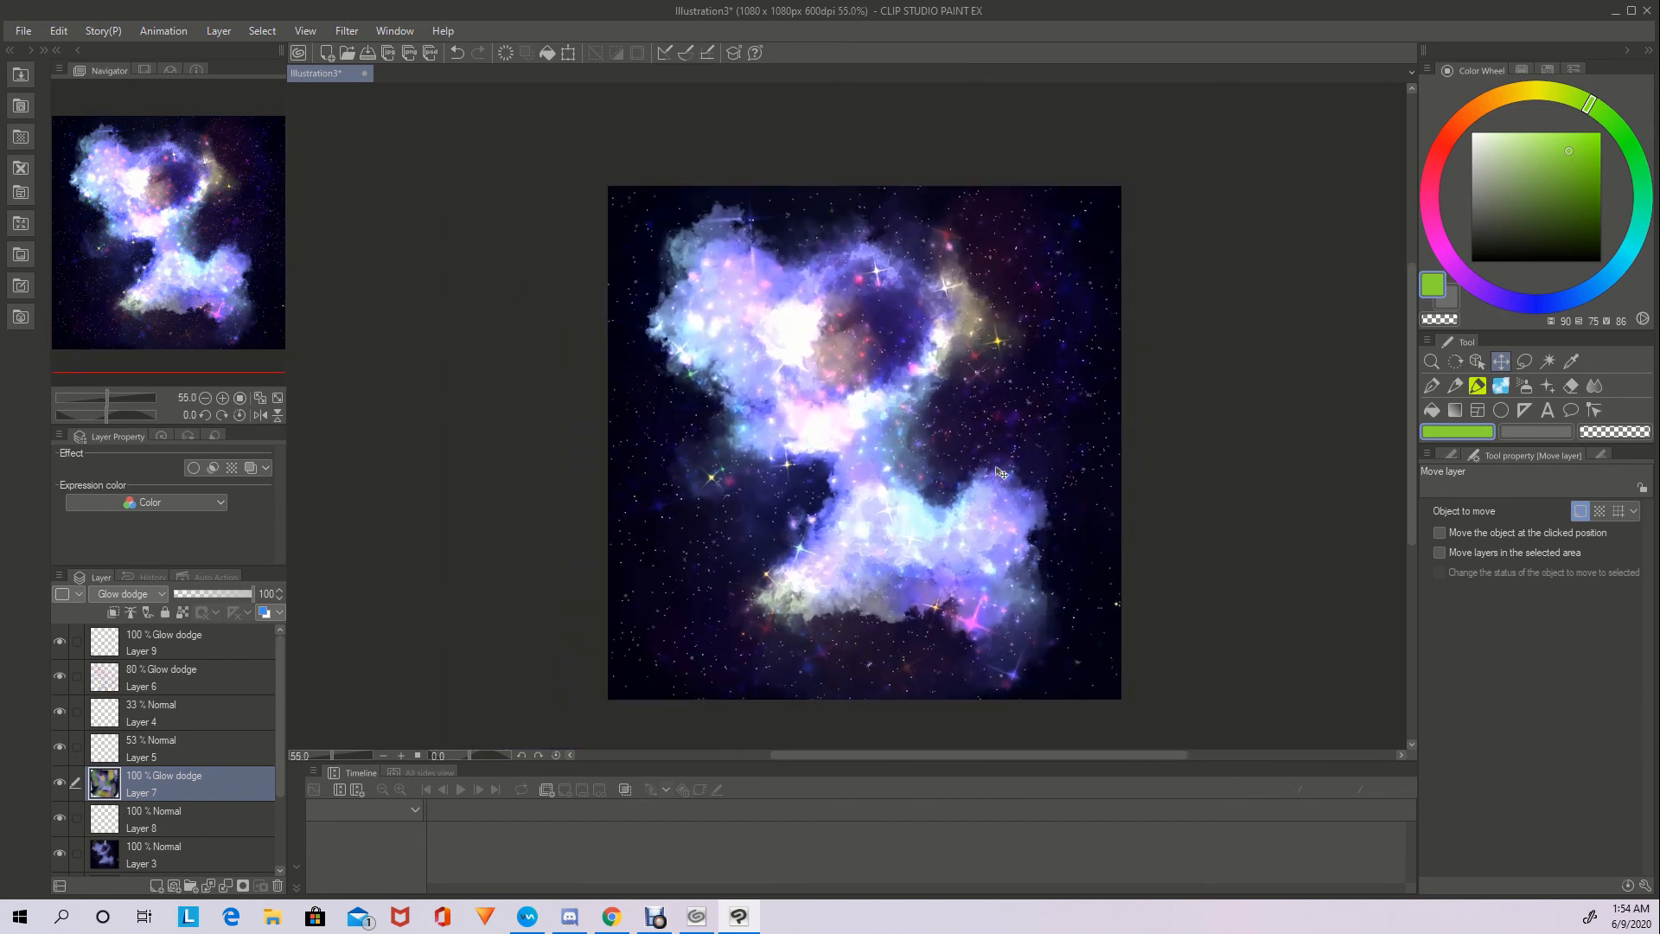
scroll(1000, 471, "up", 1)
scroll(1000, 472, "down", 3)
scroll(1000, 471, "up", 1)
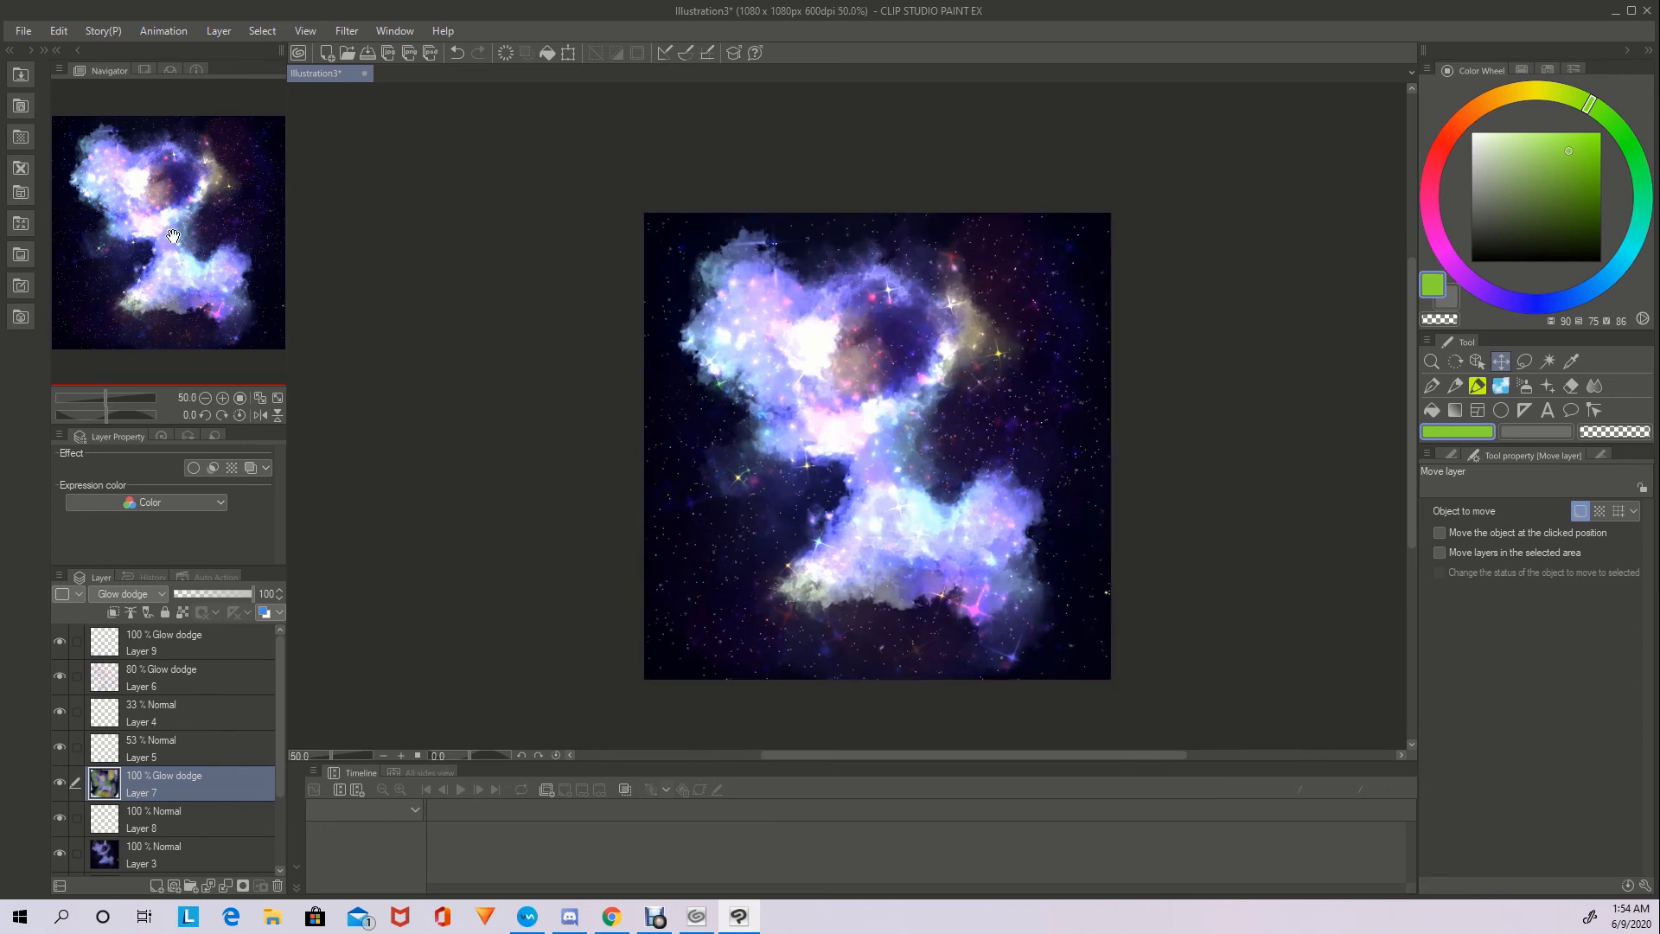
left_click_drag(173, 235, 175, 221)
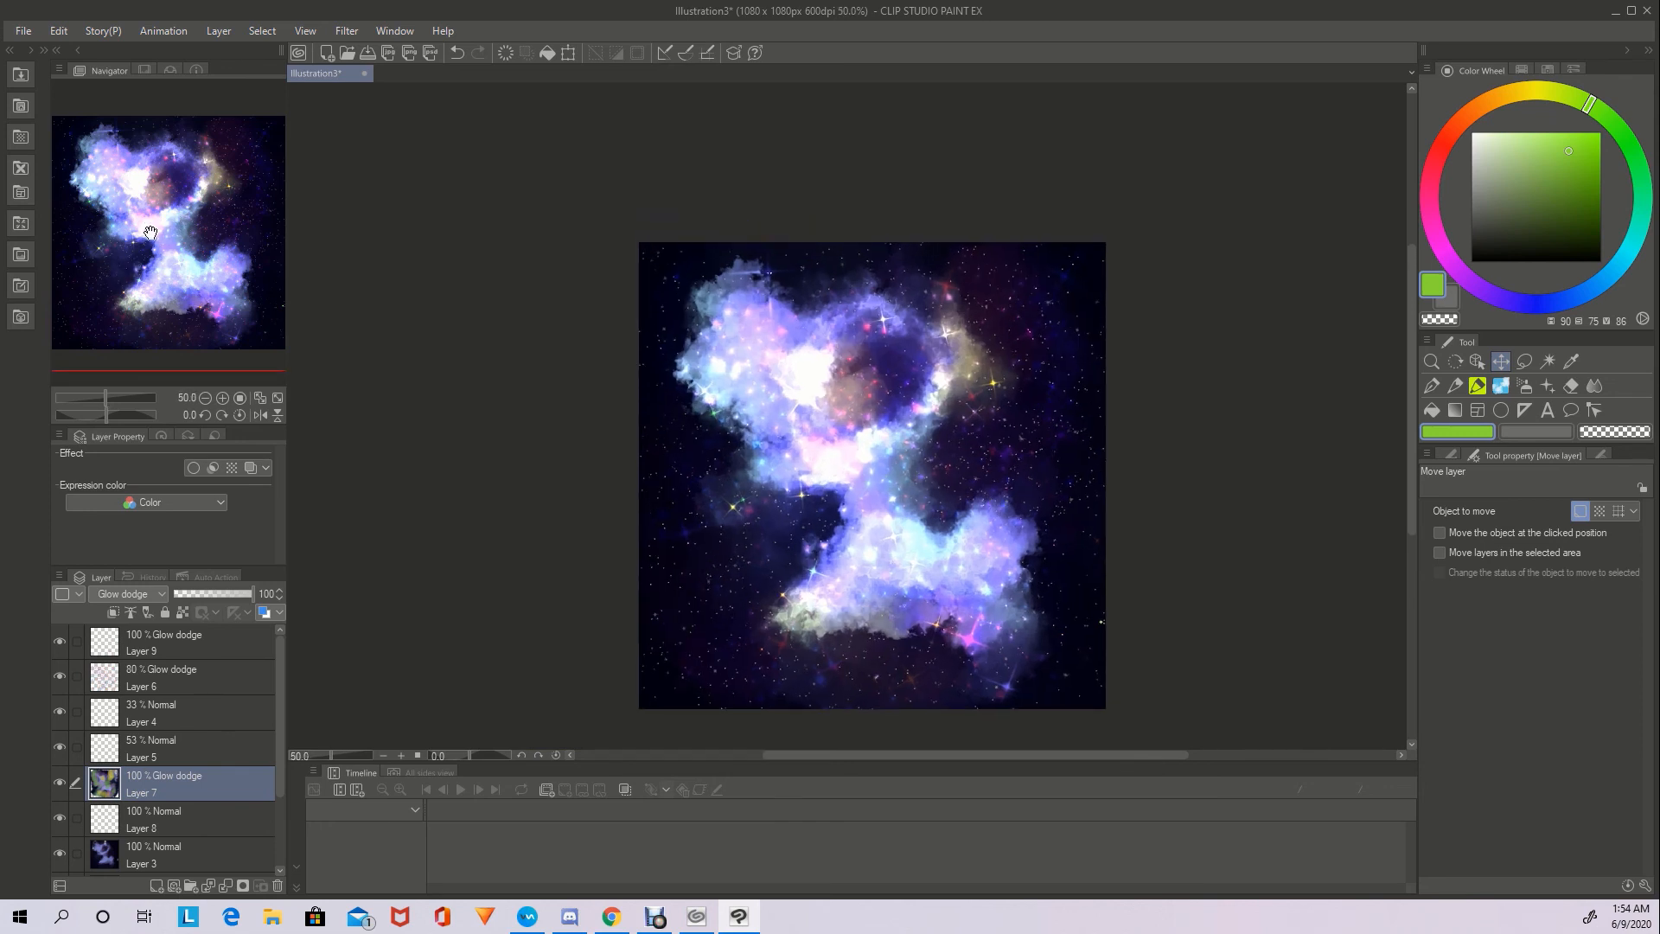